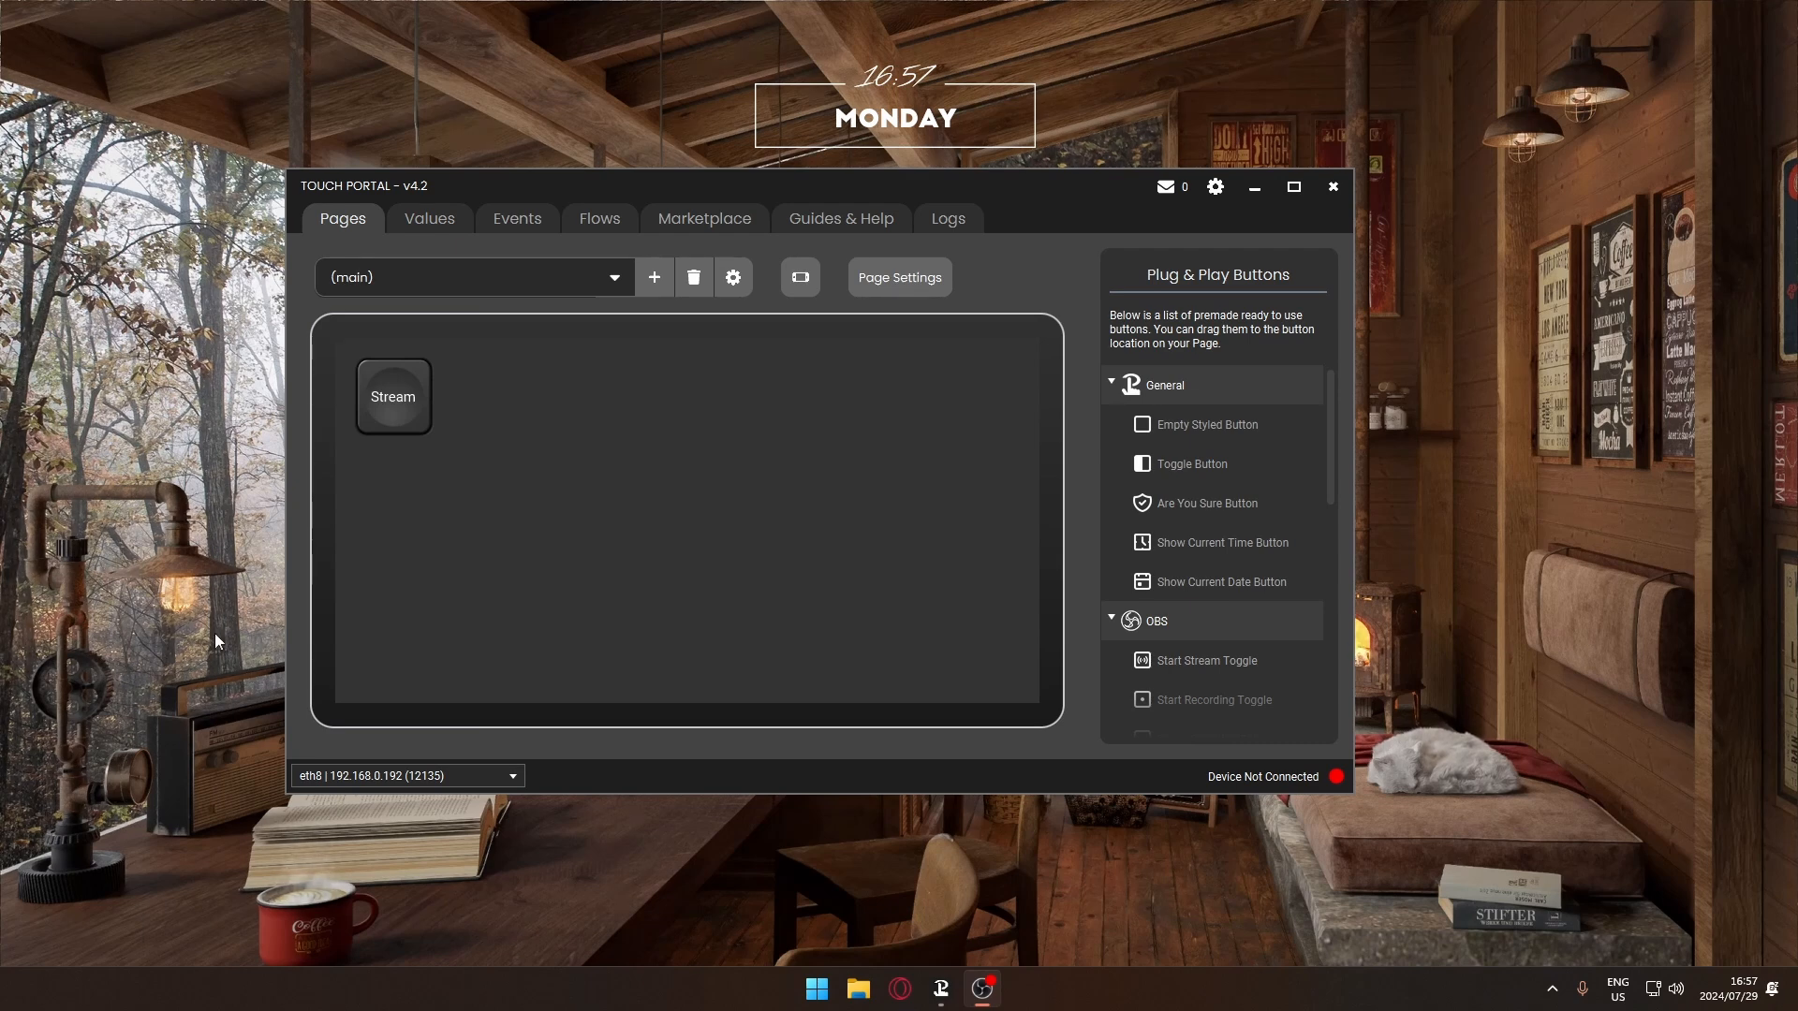
Create a new flow and name it "Stream Prep".
left_click(593, 231)
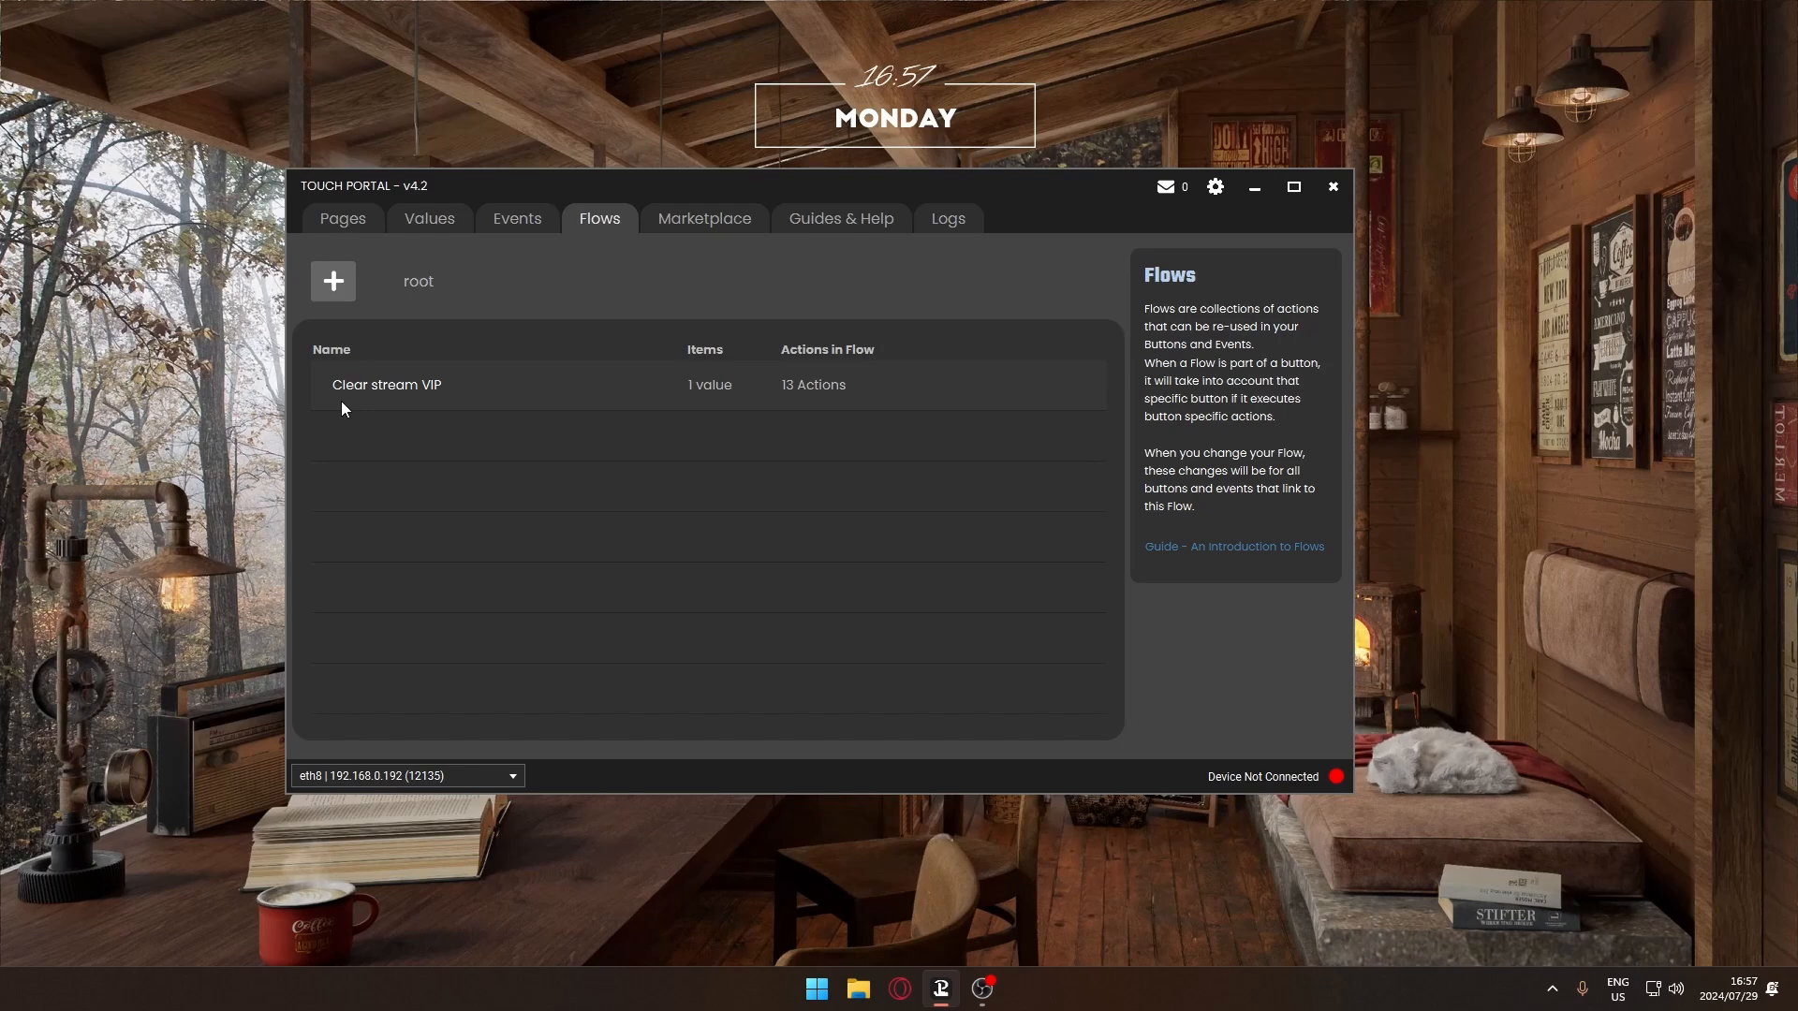
left_click(334, 281)
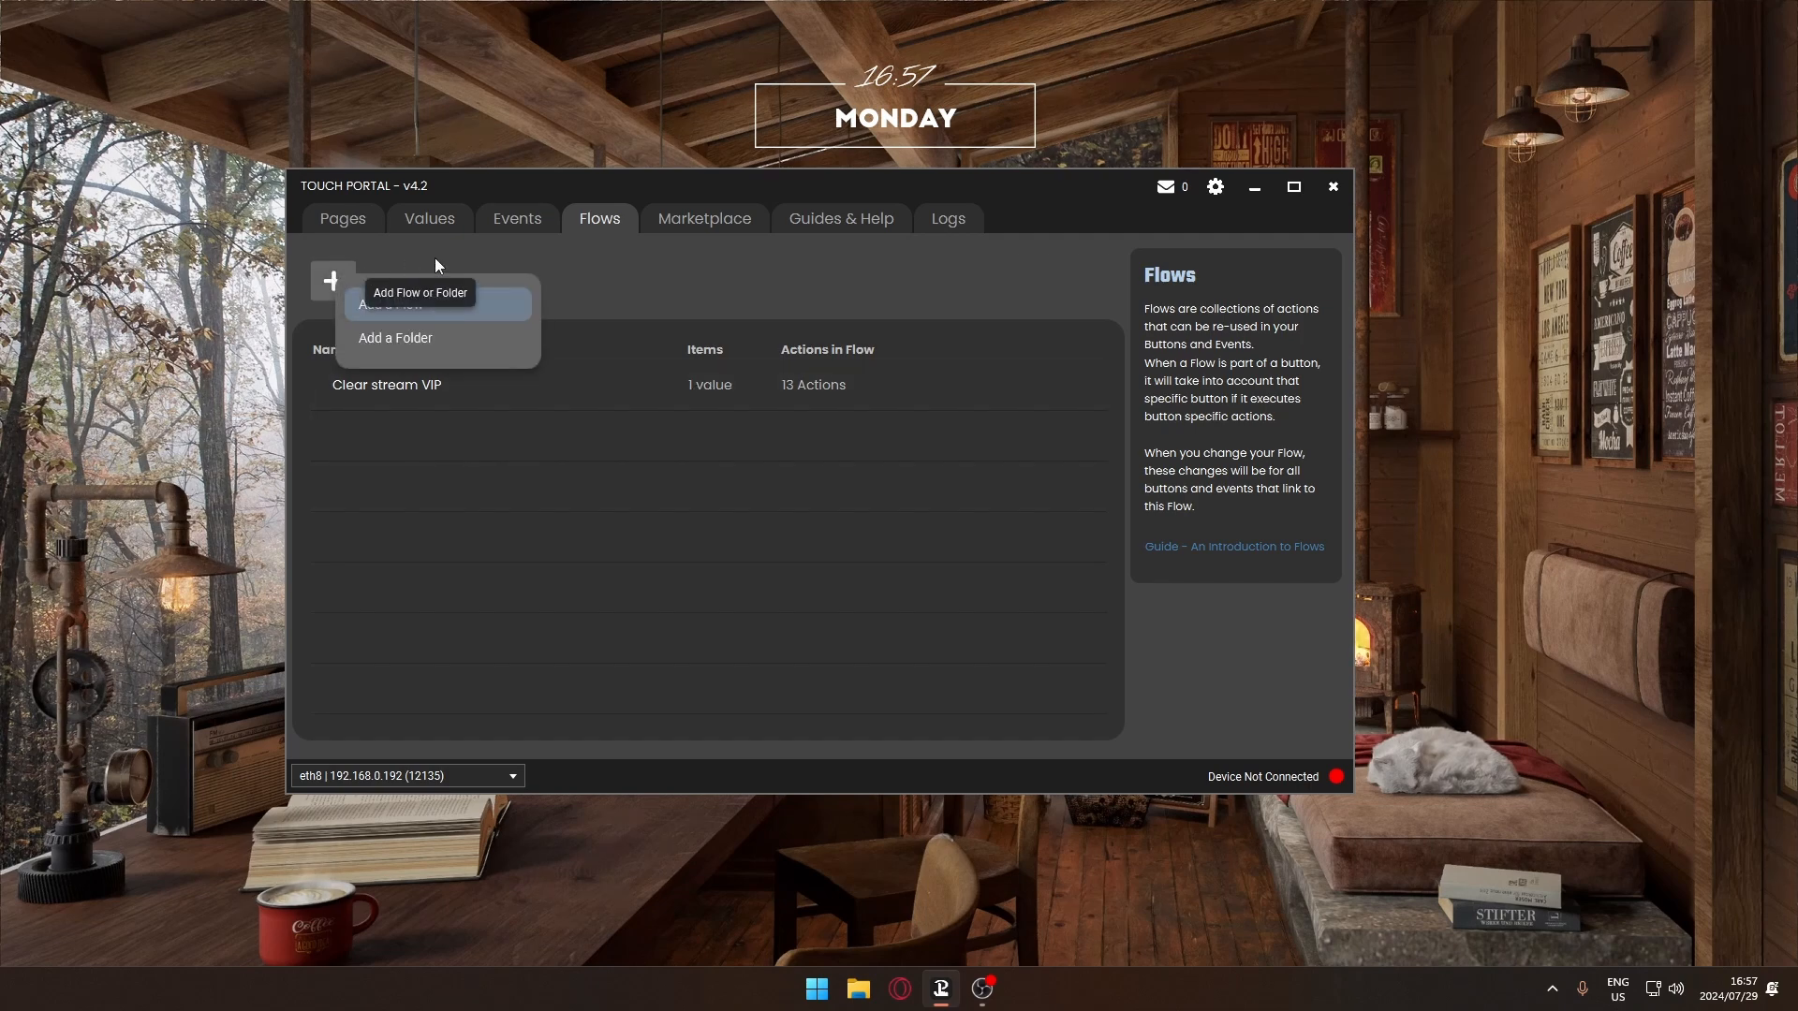
left_click(418, 305)
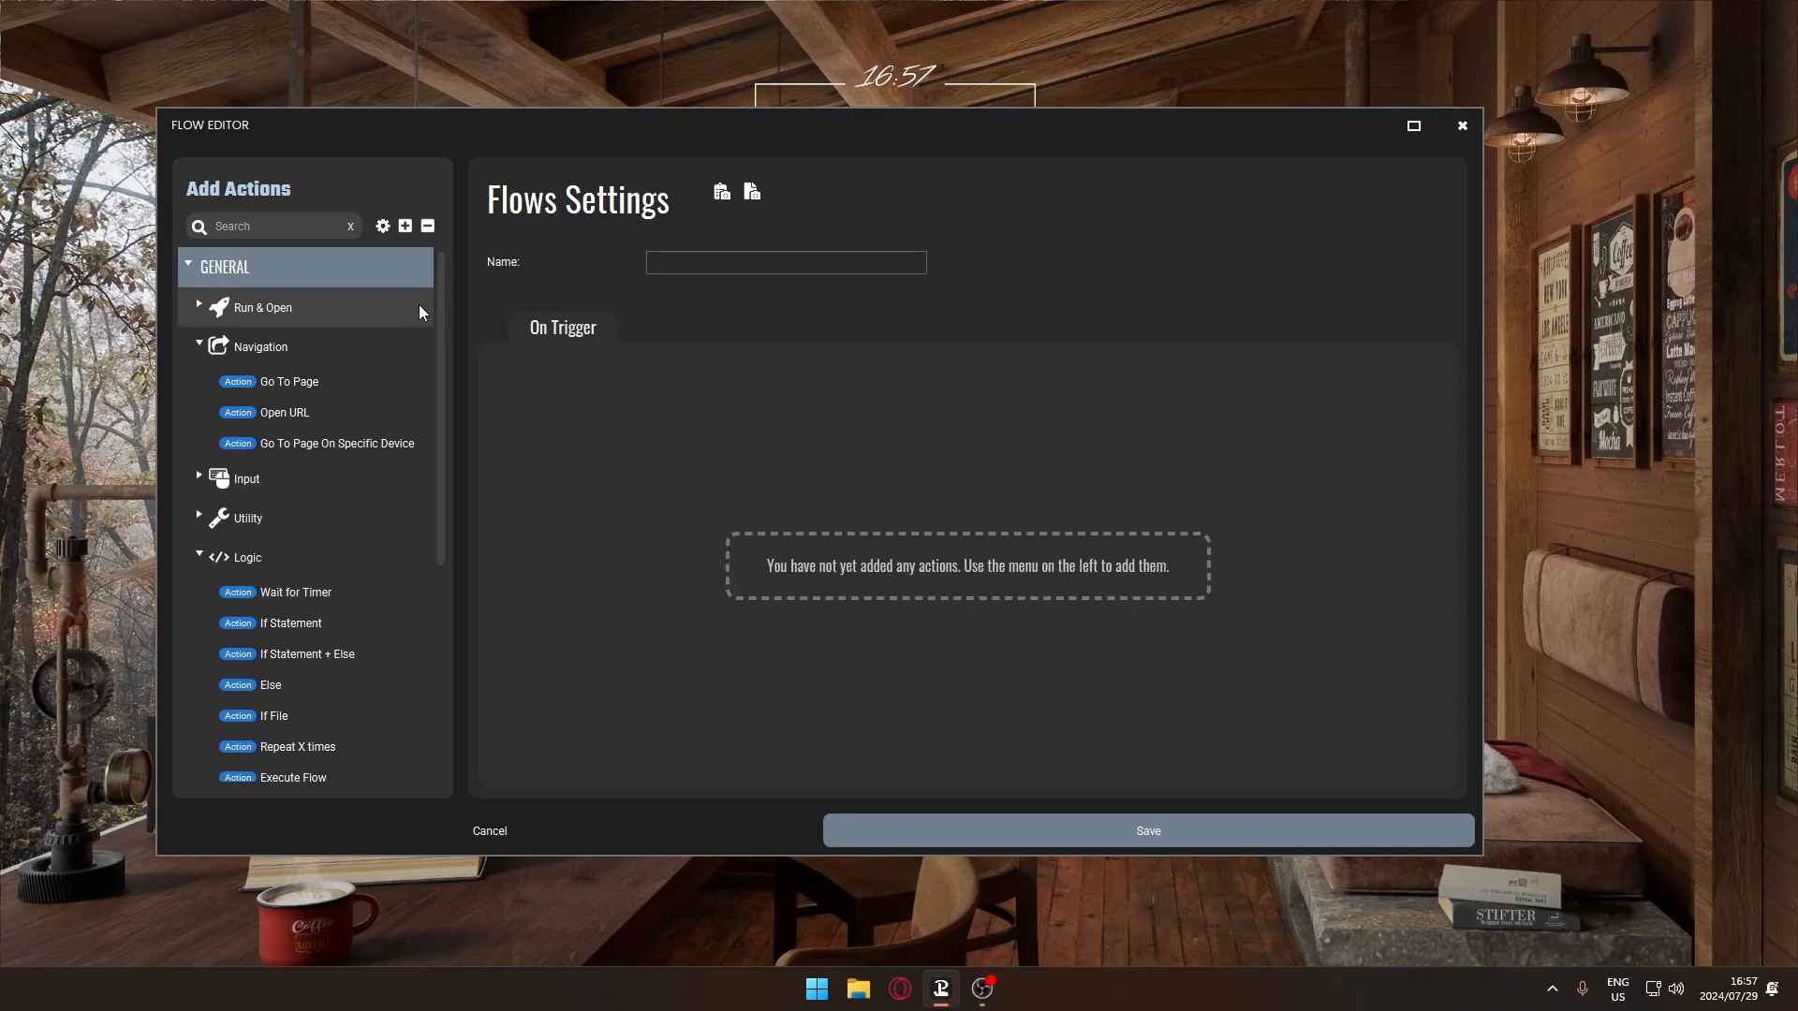
left_click(693, 263)
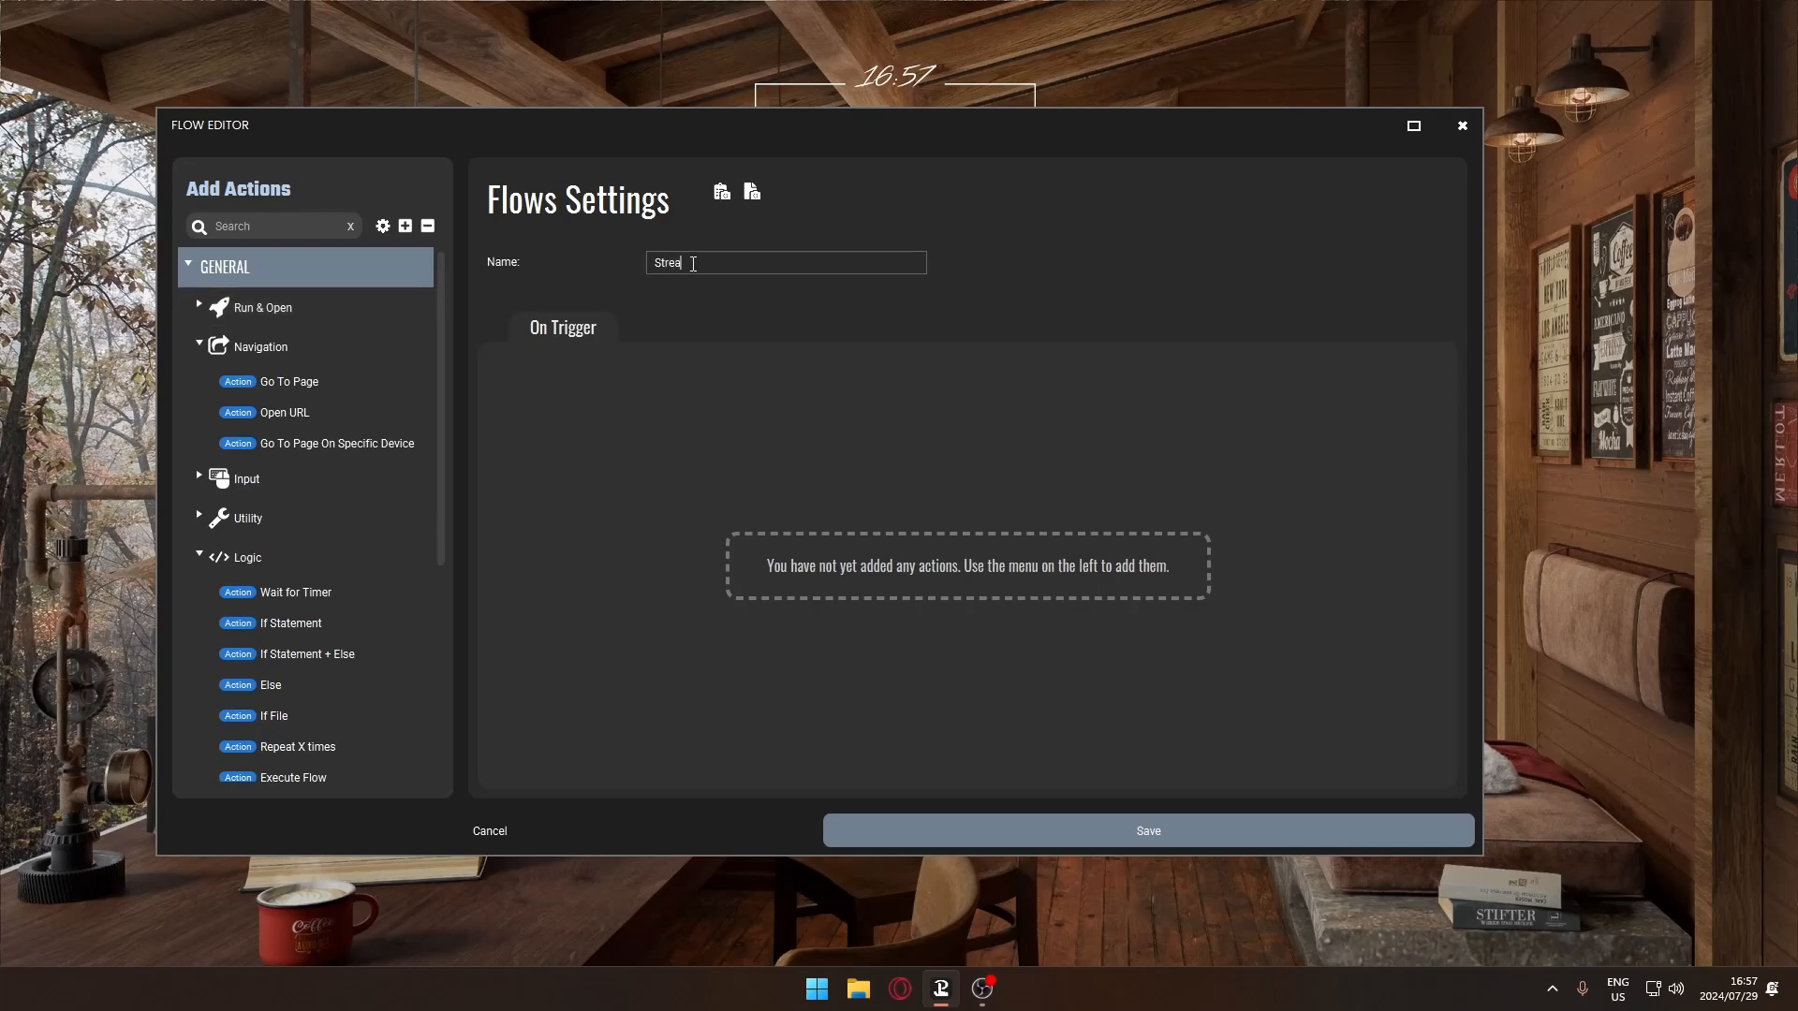
type("Stream Prep")
Add two Launch Apps & Games actions from the Run & Open group to the flow.
left_click(199, 345)
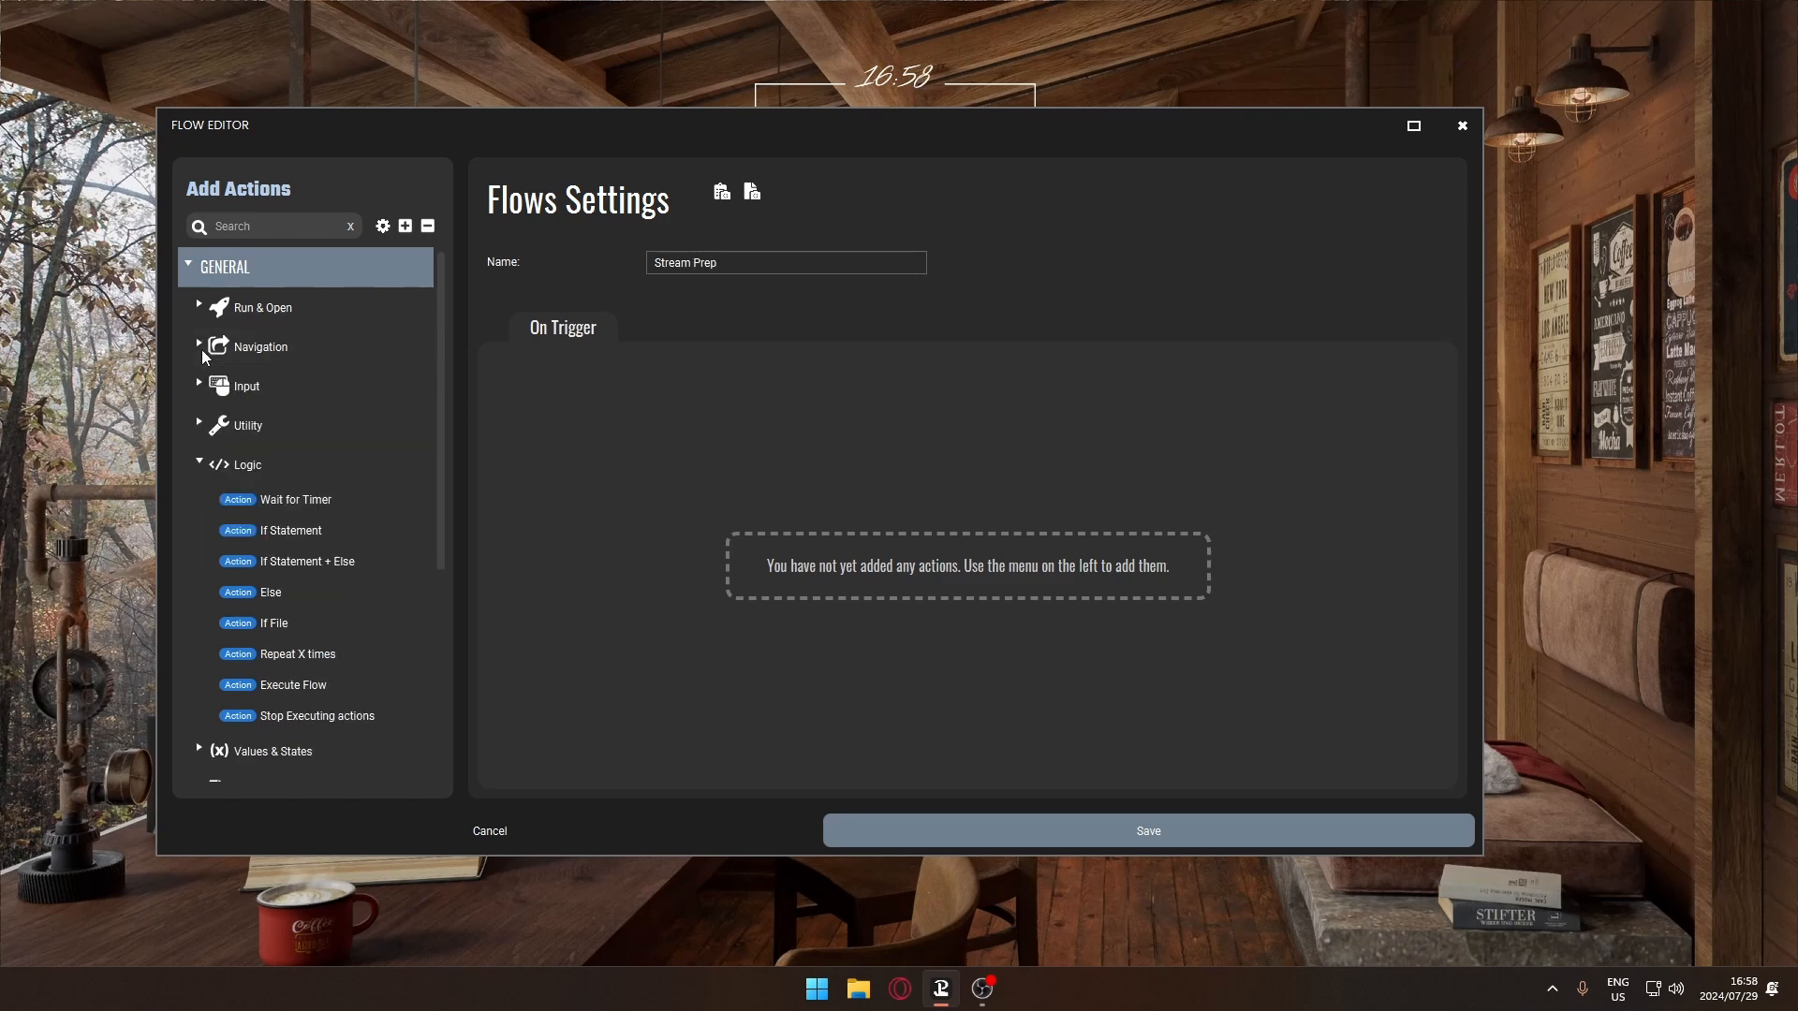
left_click(204, 314)
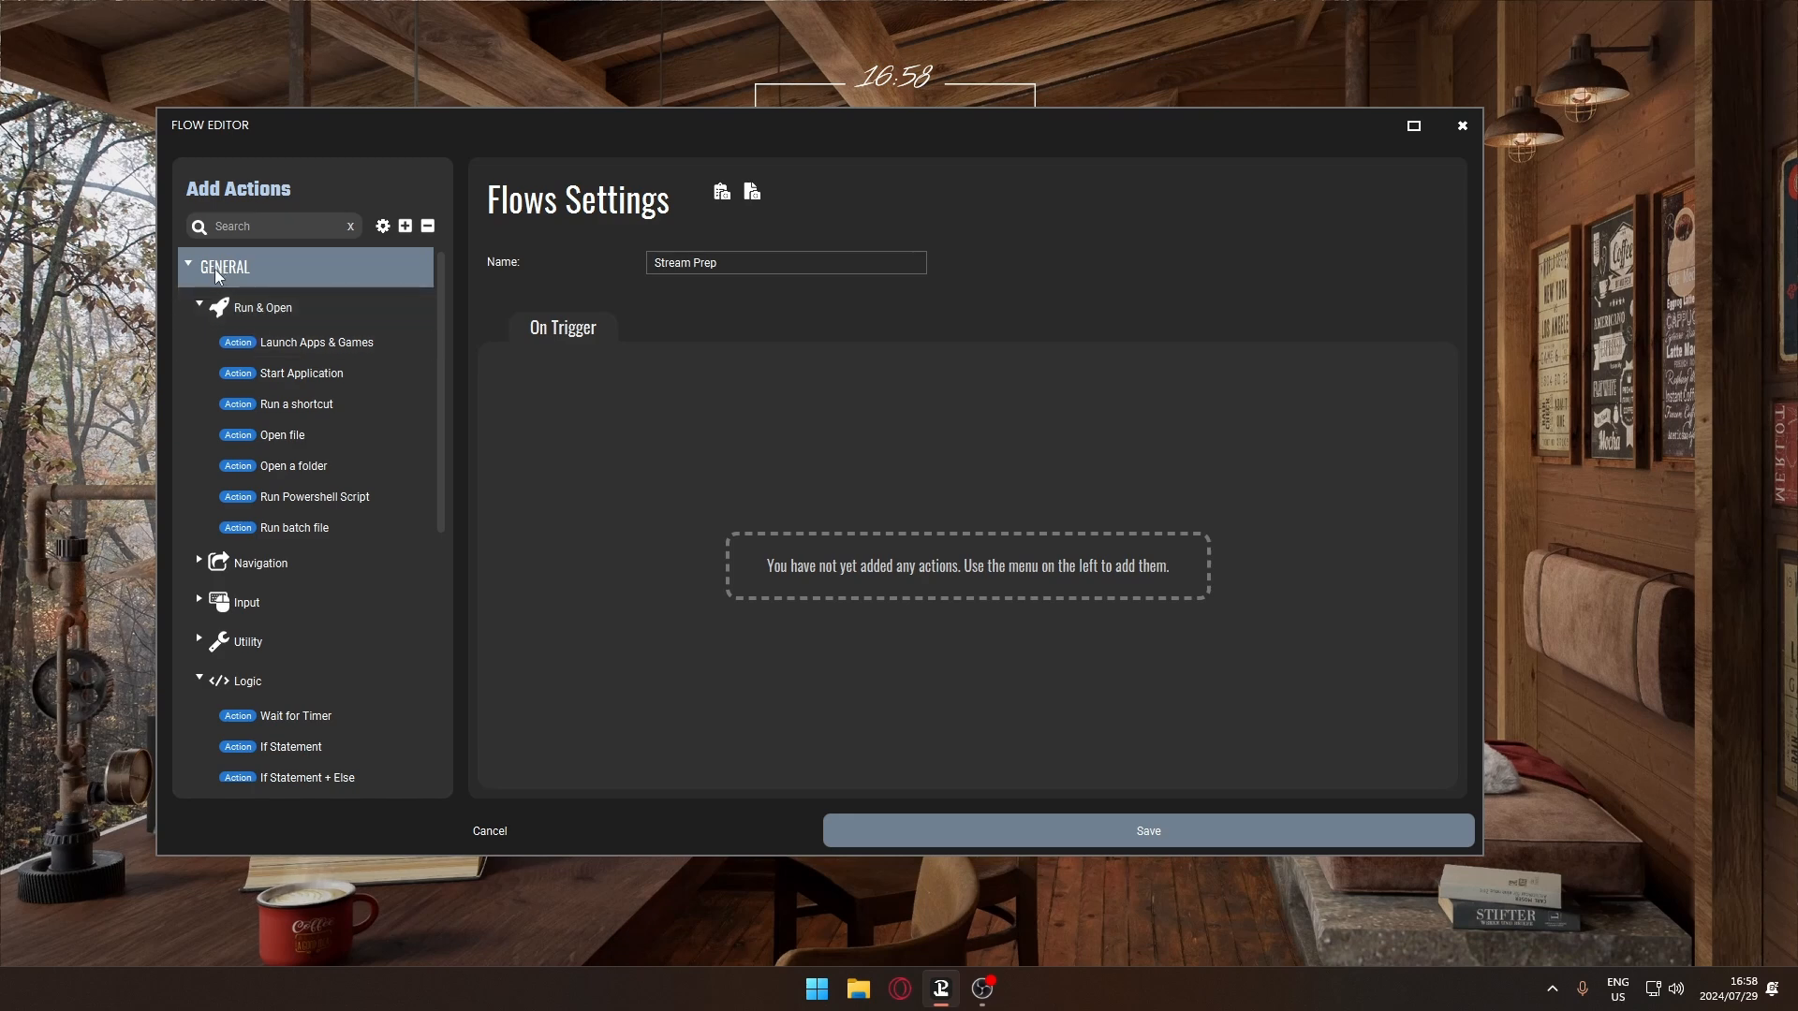
left_click(290, 346)
left_click(290, 347)
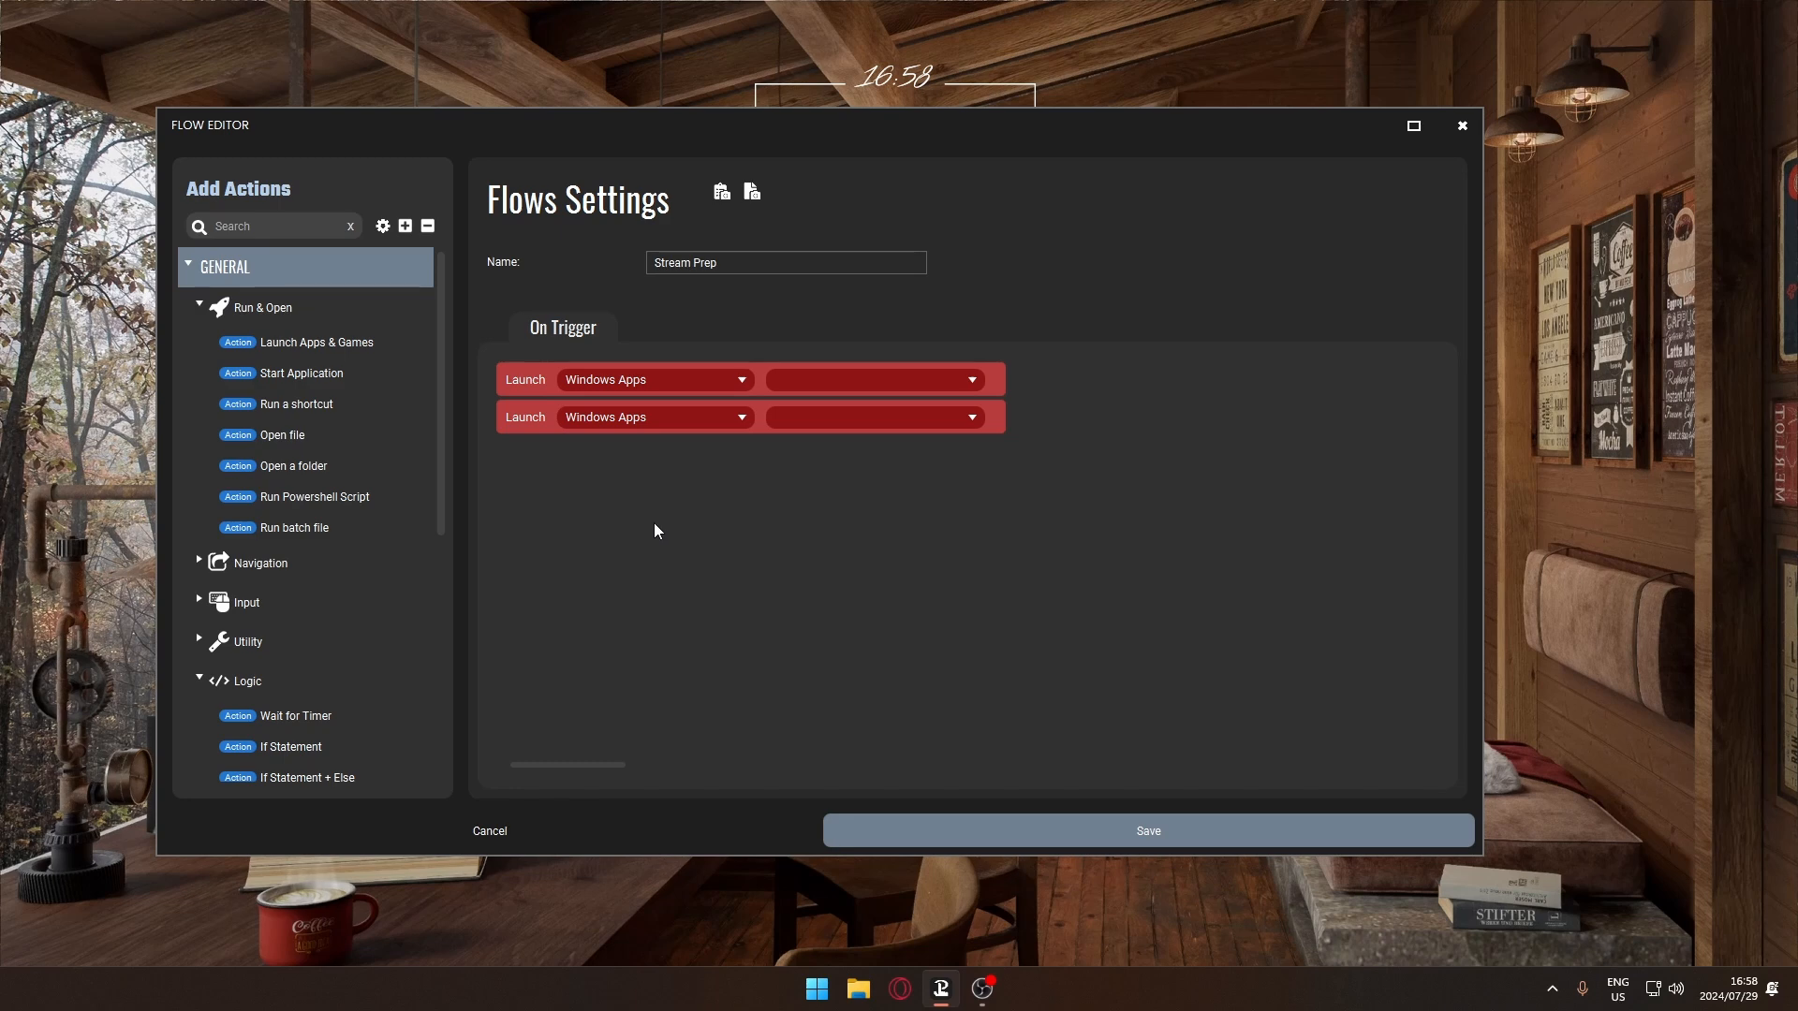
Set the application type of both Launch actions to Other Applications & Games.
left_click(644, 382)
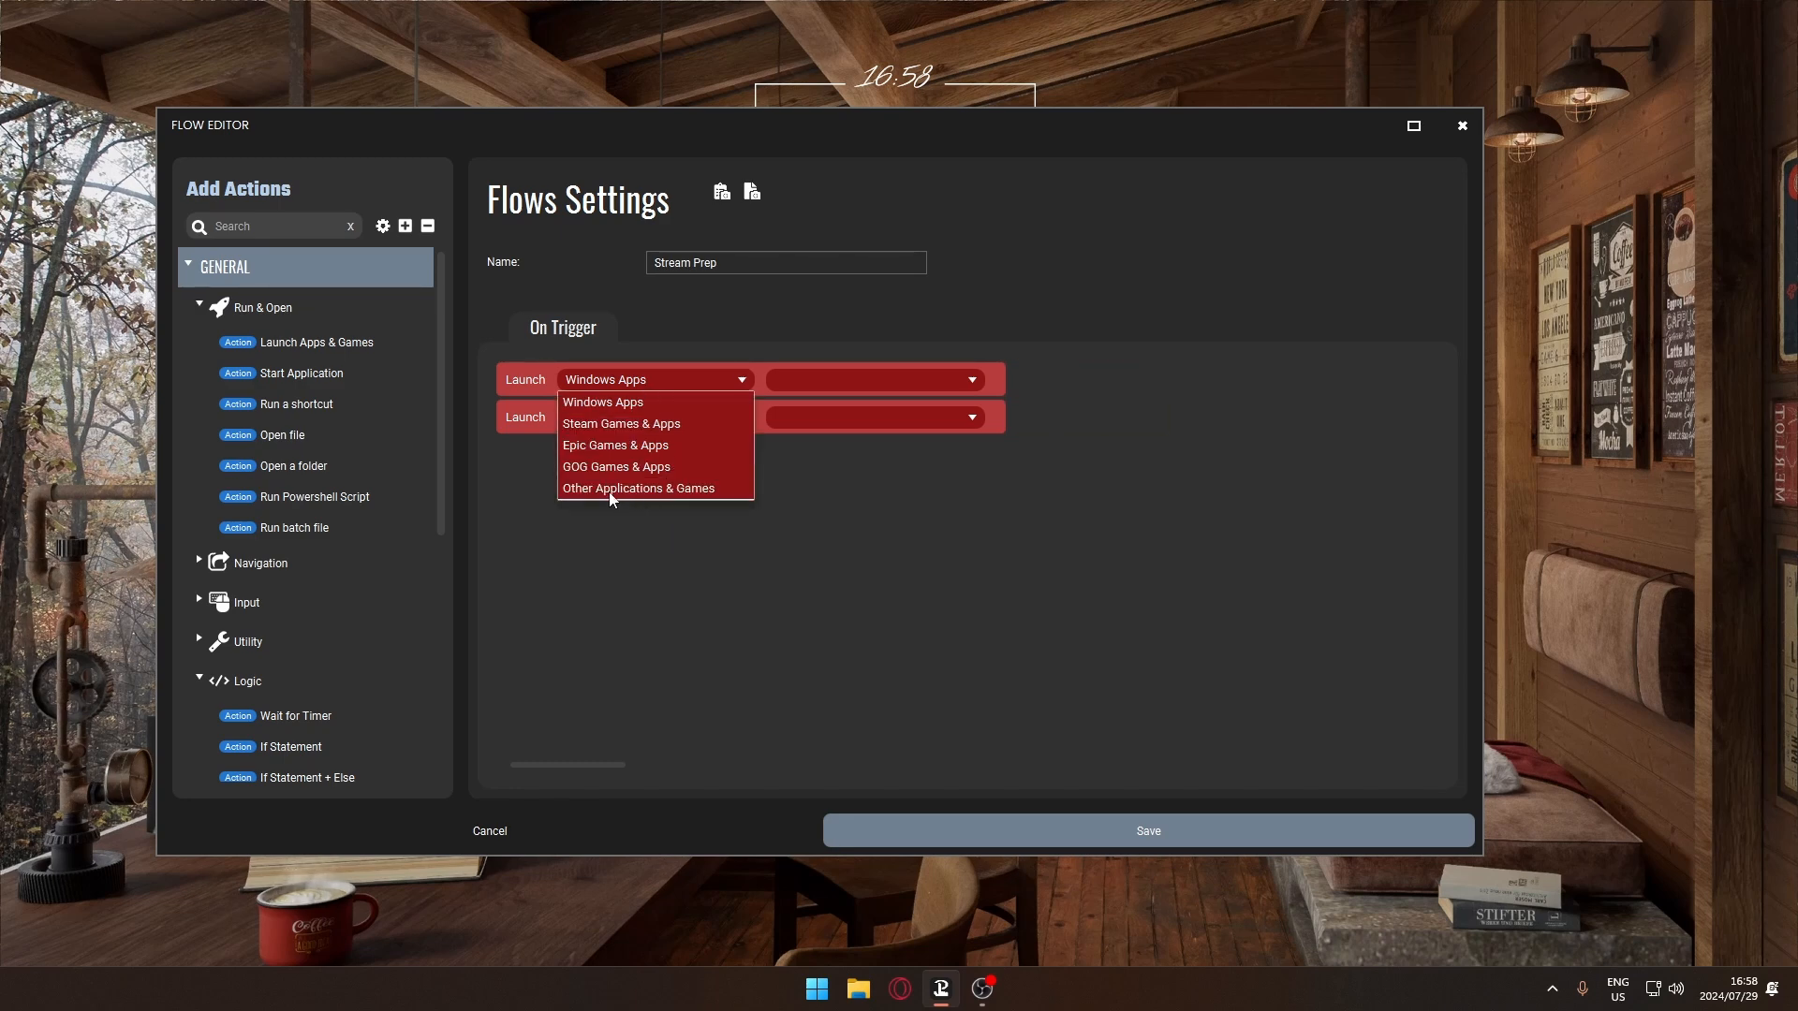
left_click(610, 491)
left_click(677, 420)
left_click(669, 526)
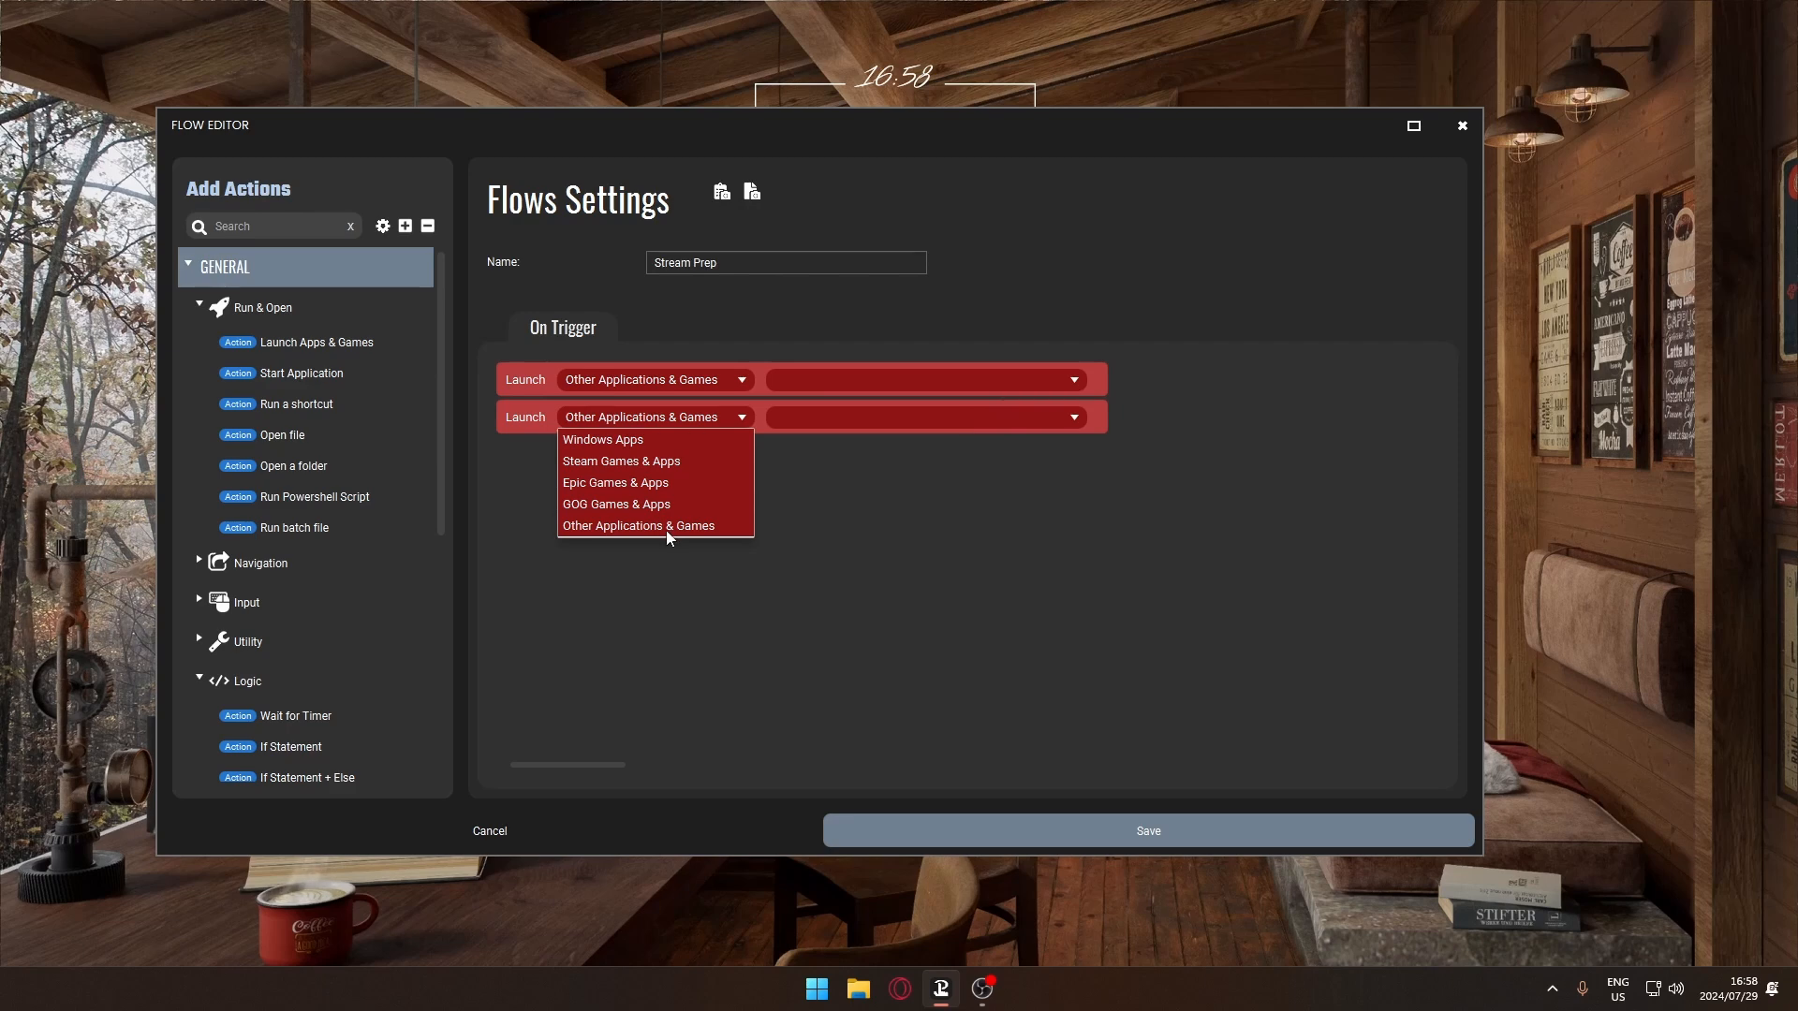
Choose OBS Studio (64bit) as the application for the first Launch action.
left_click(831, 389)
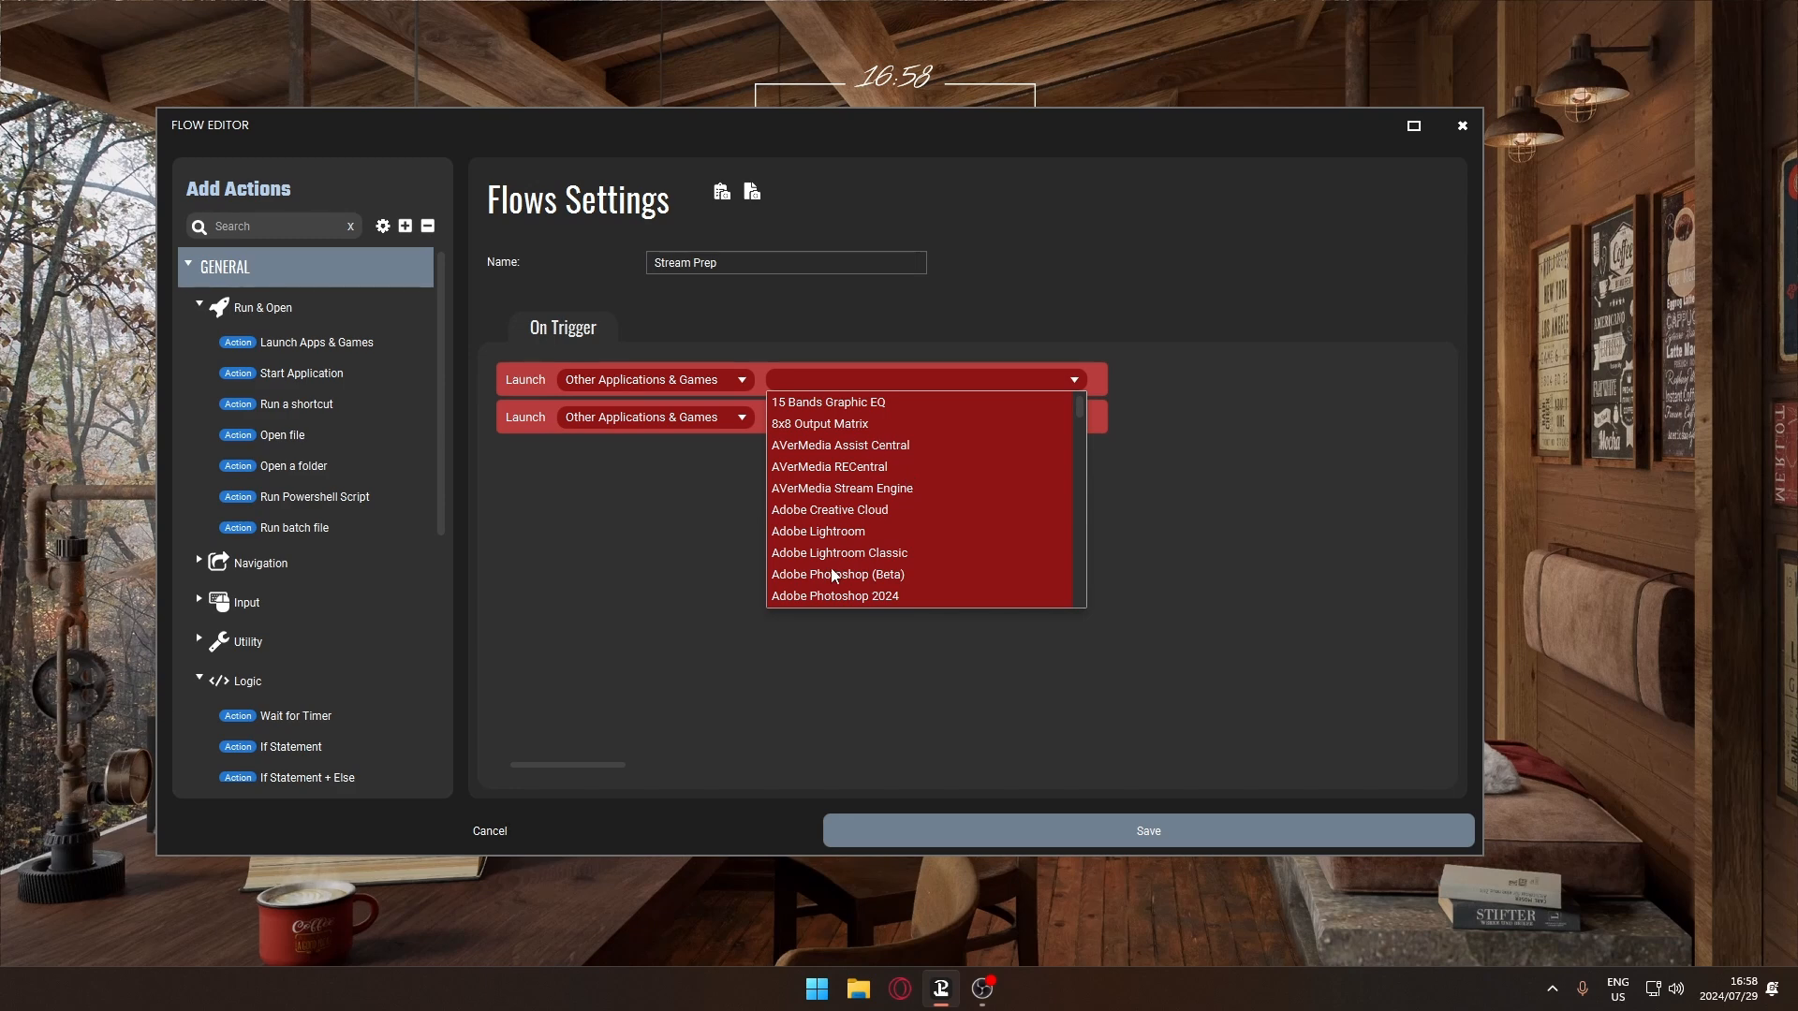
scroll(855, 490, "down", 15)
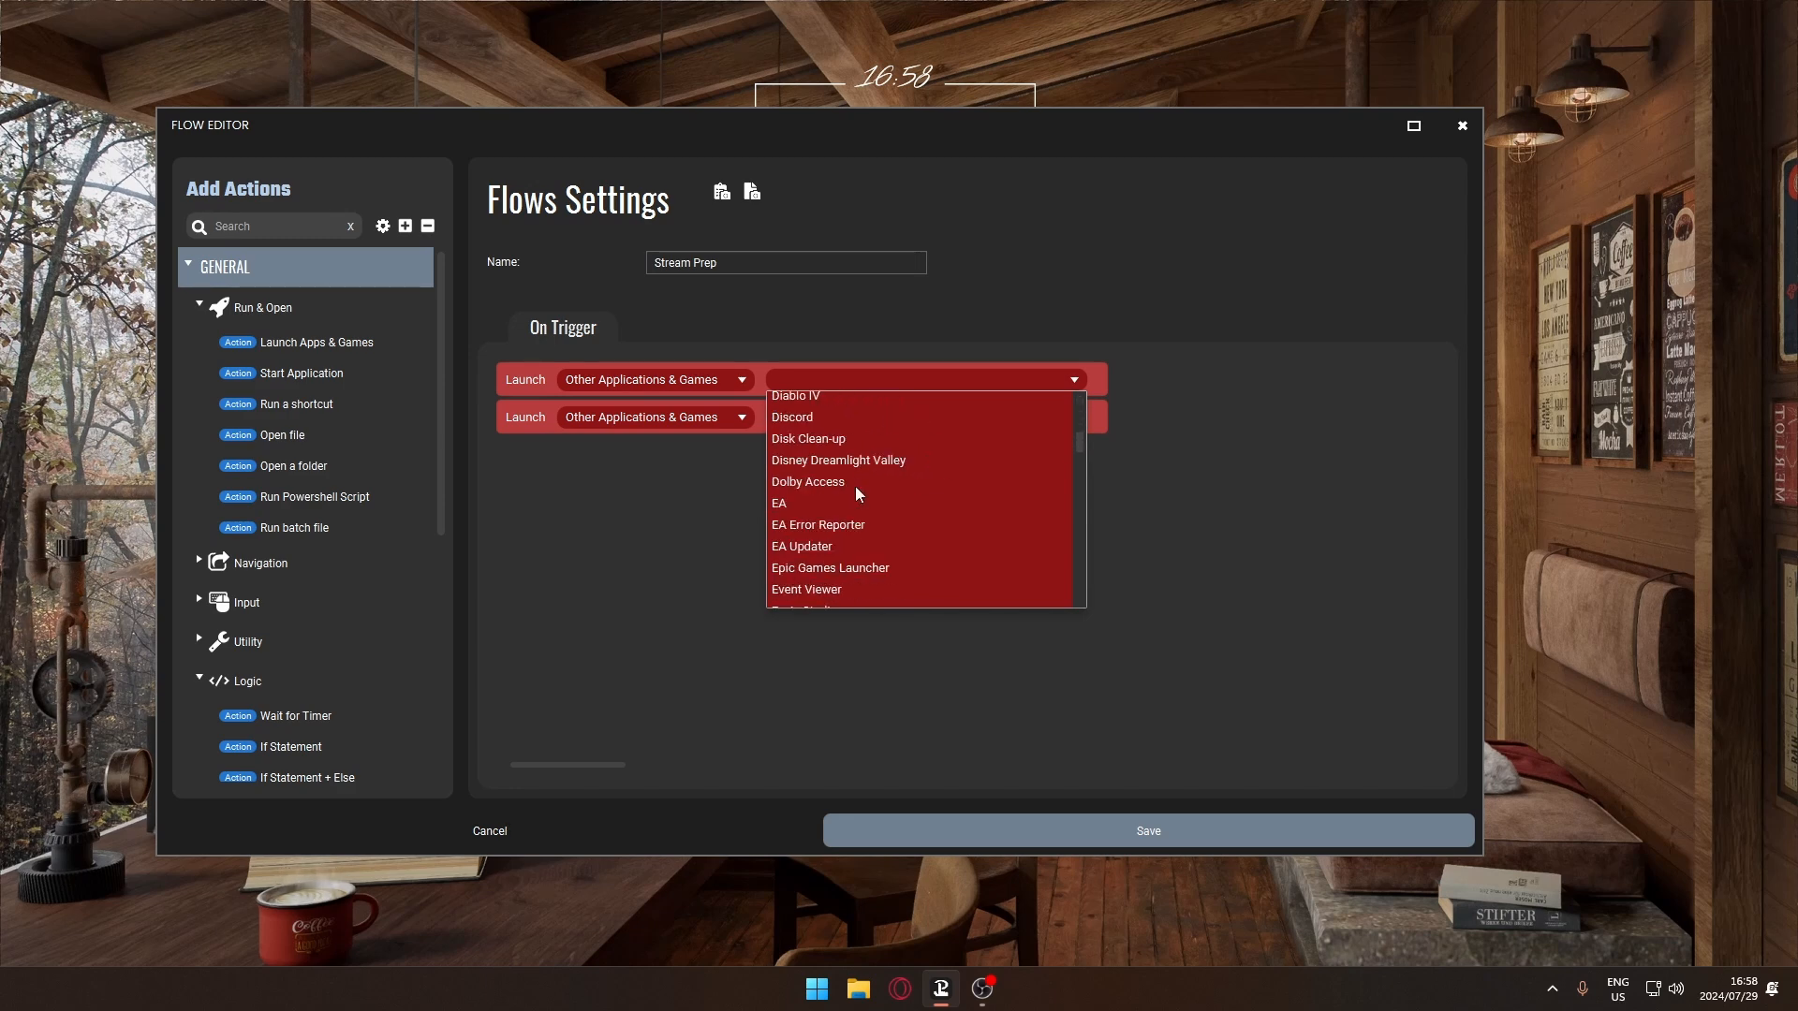
scroll(856, 488, "down", 15)
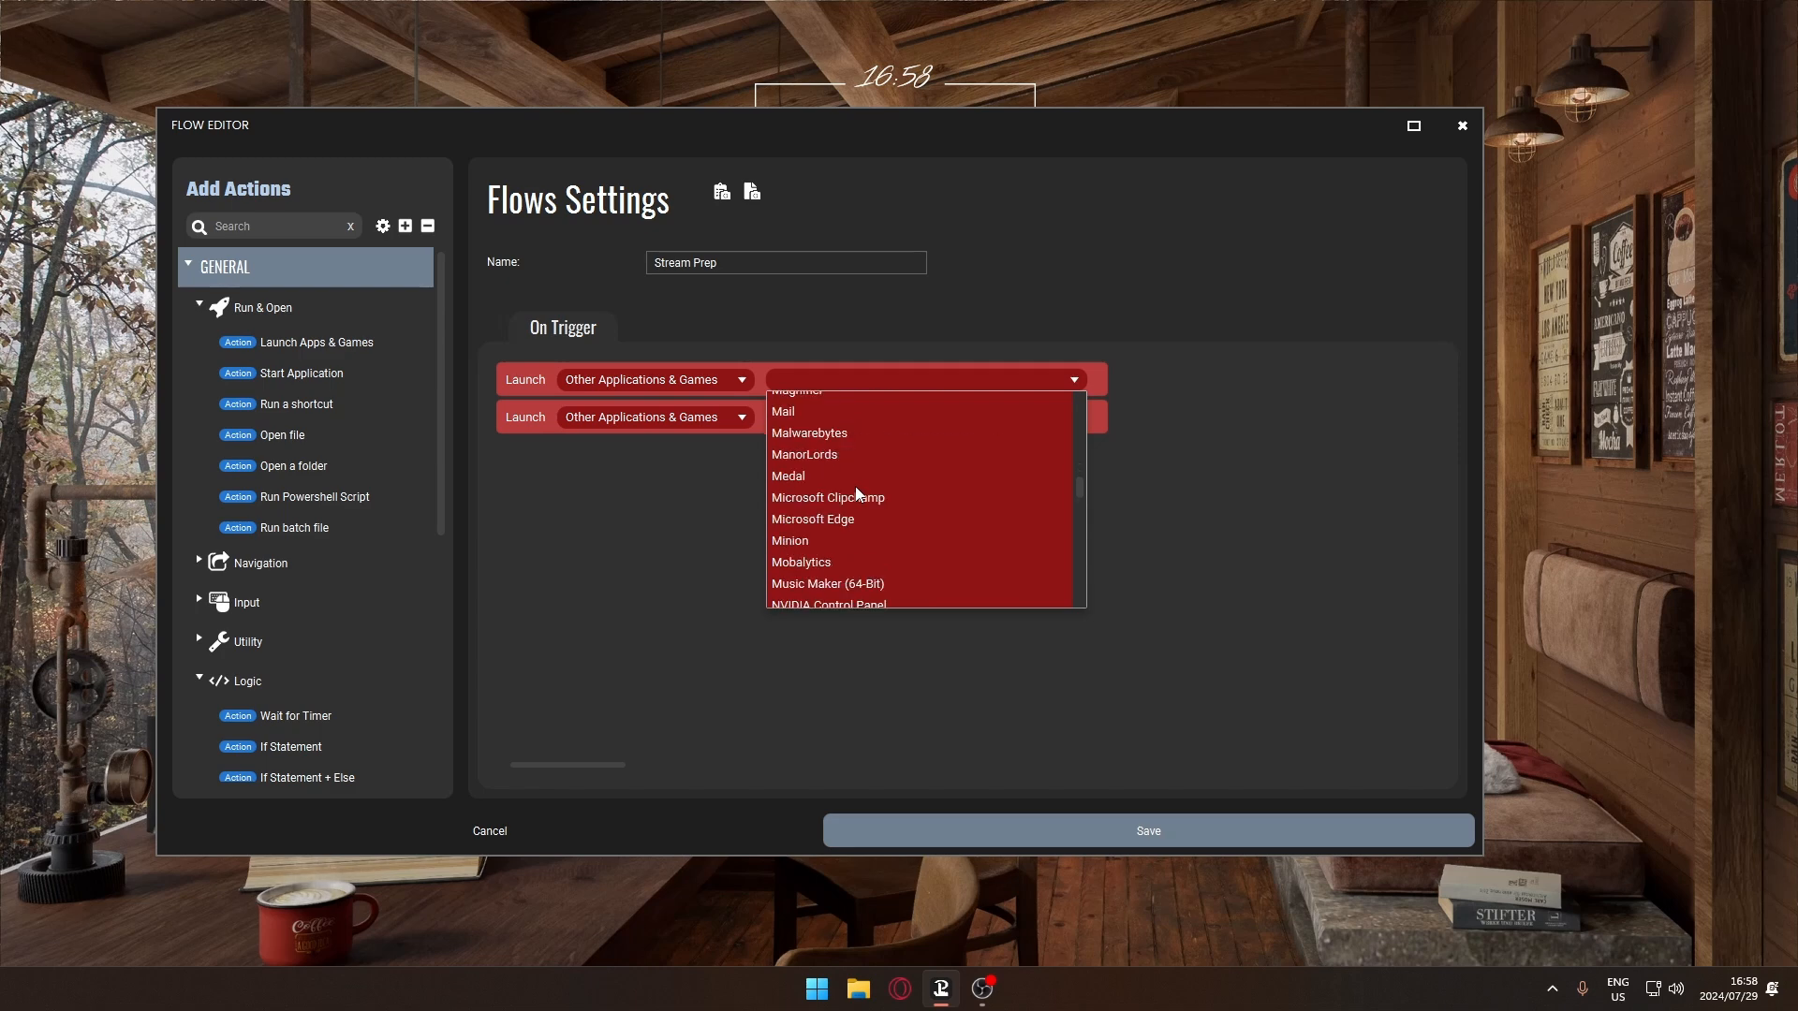
scroll(856, 488, "up", 1)
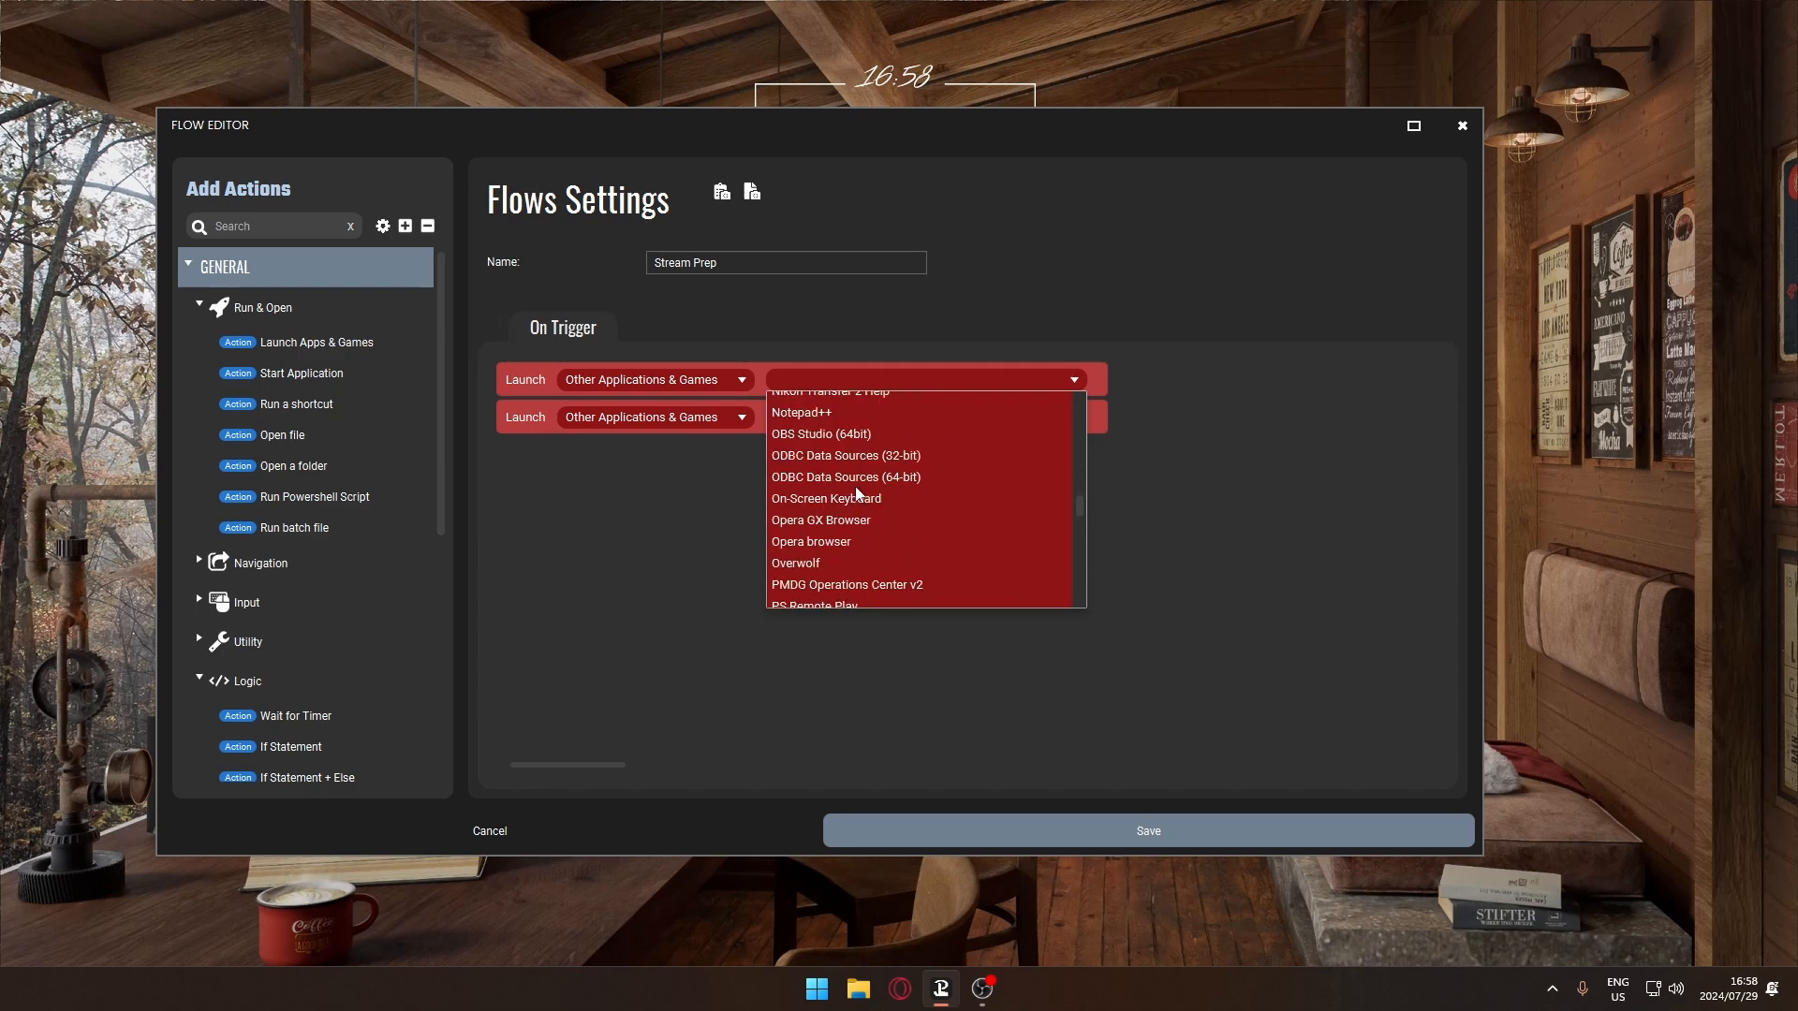
left_click(803, 437)
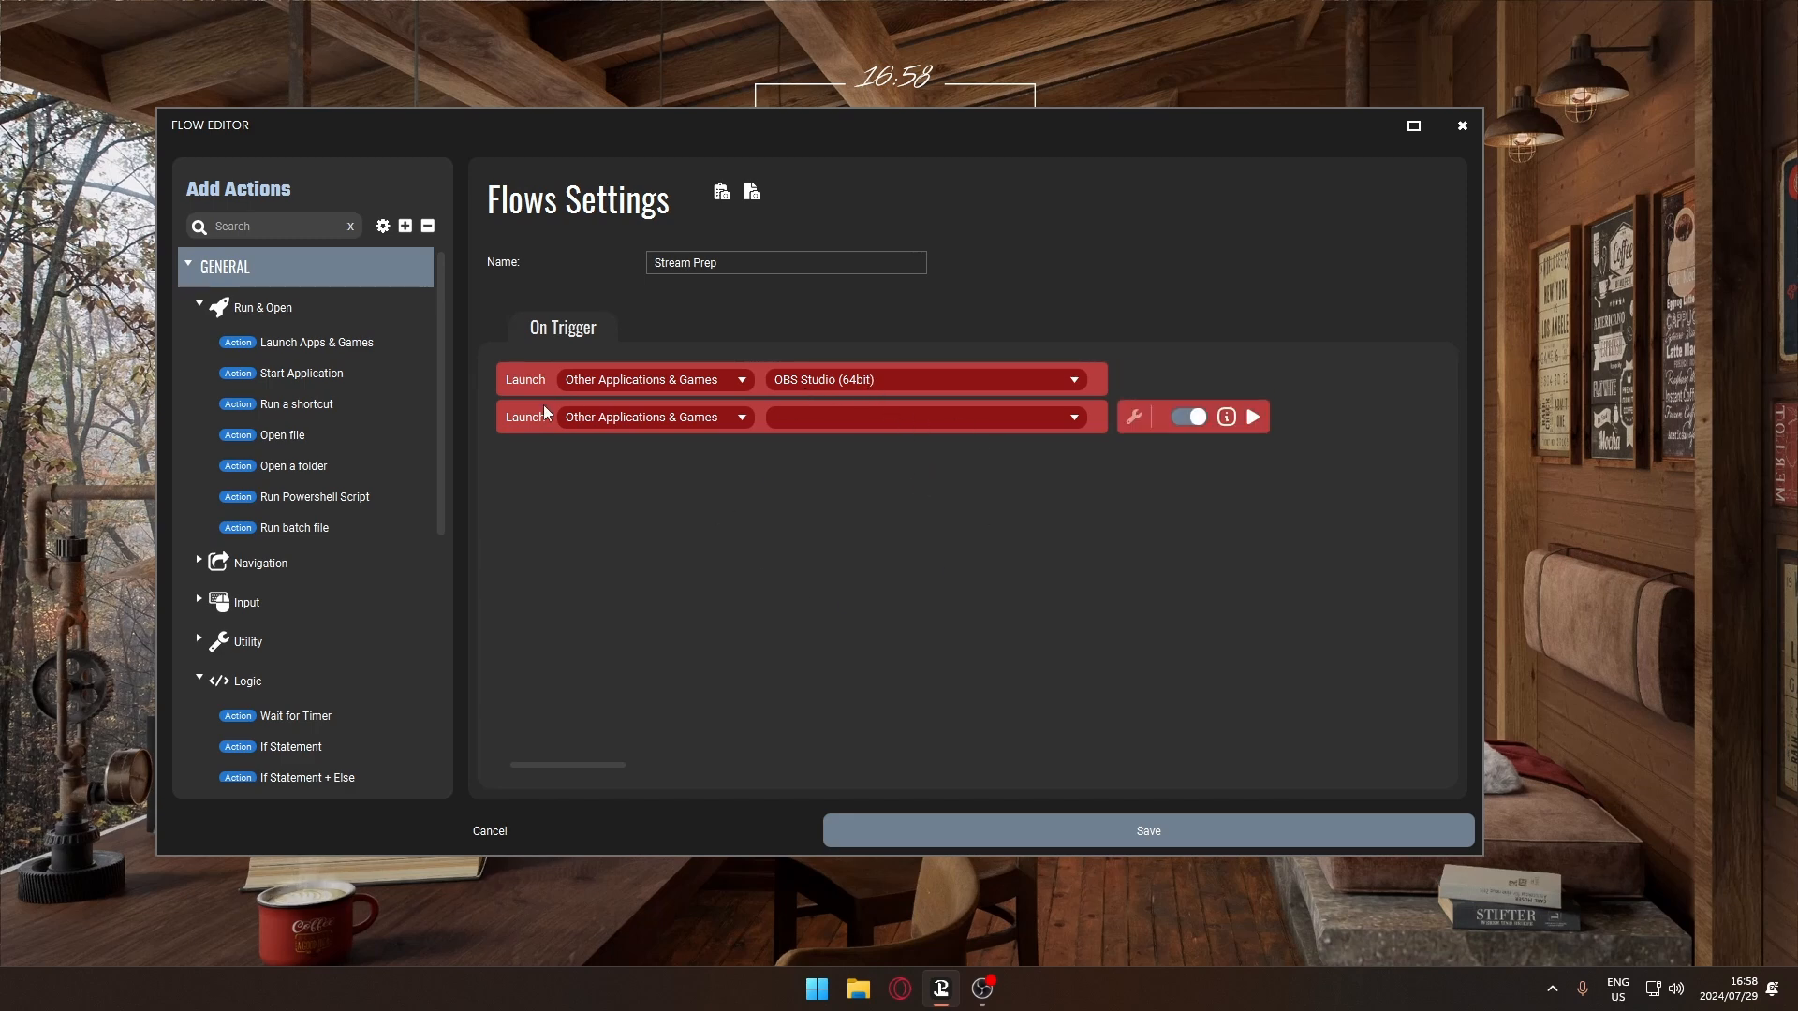
Choose Pretzel as the application for the second Launch action.
left_click(850, 423)
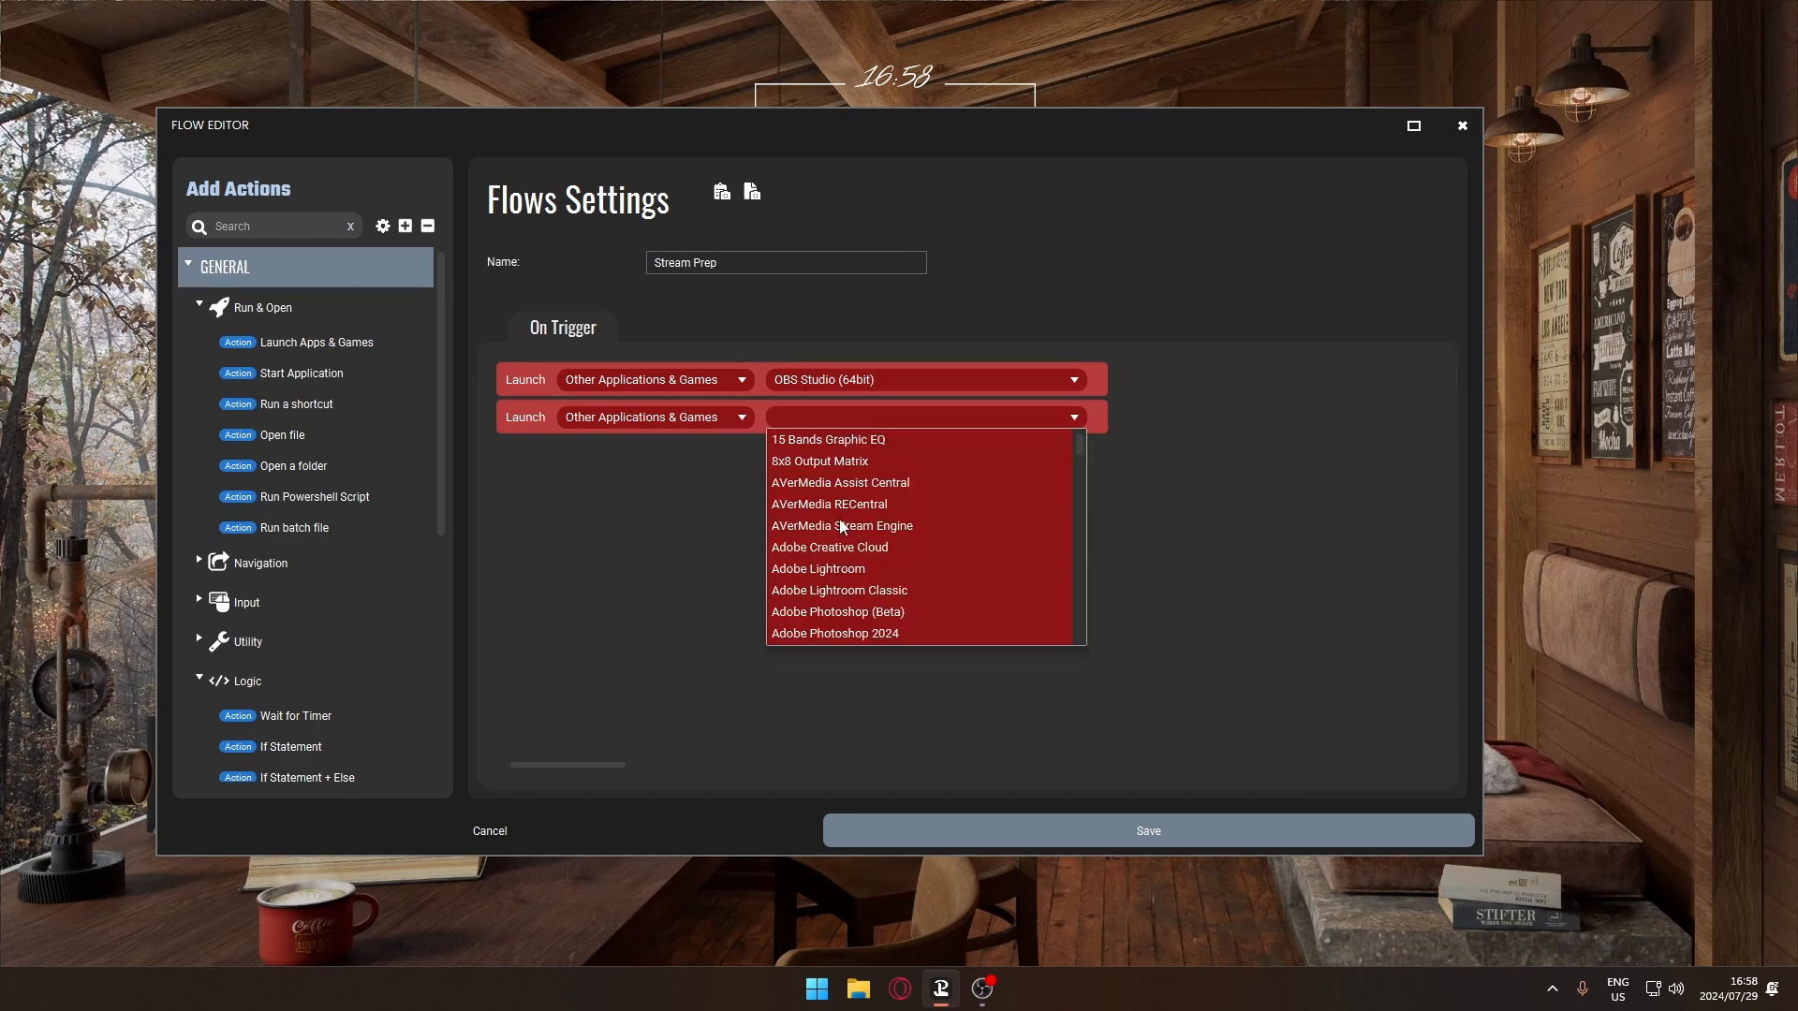
scroll(839, 520, "down", 6)
scroll(840, 525, "down", 10)
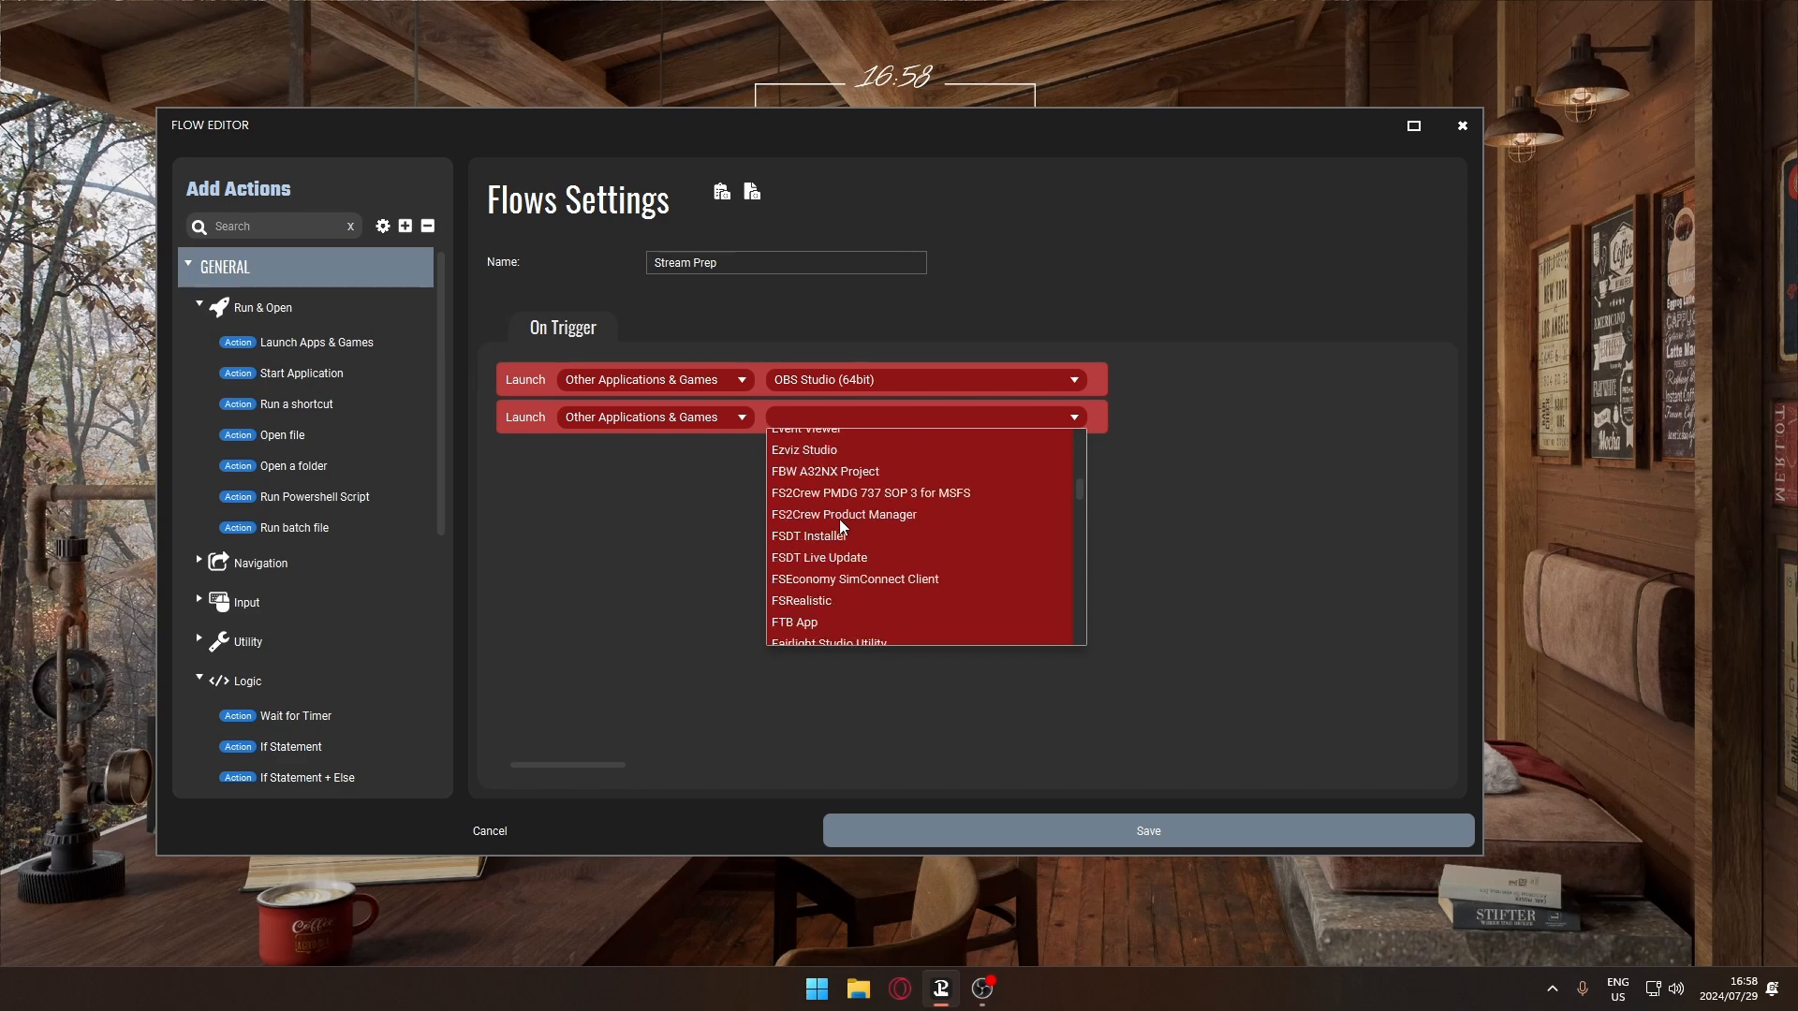
scroll(840, 521, "down", 10)
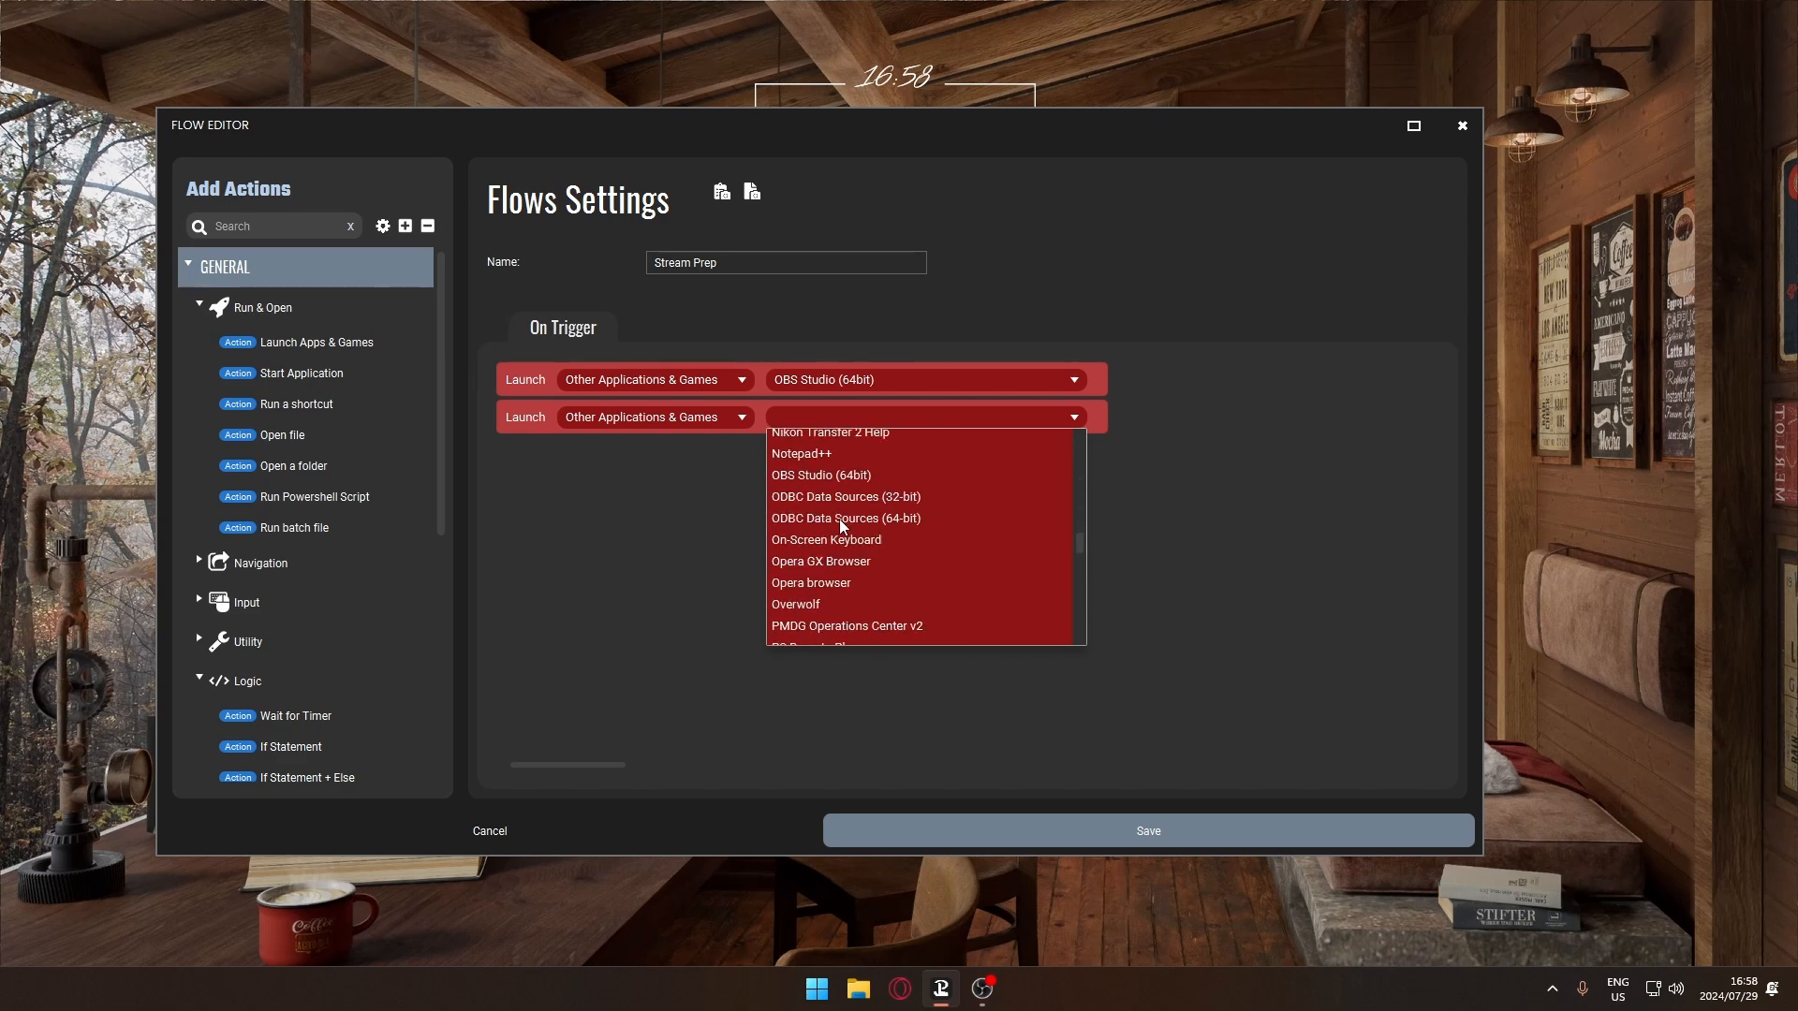
left_click(800, 479)
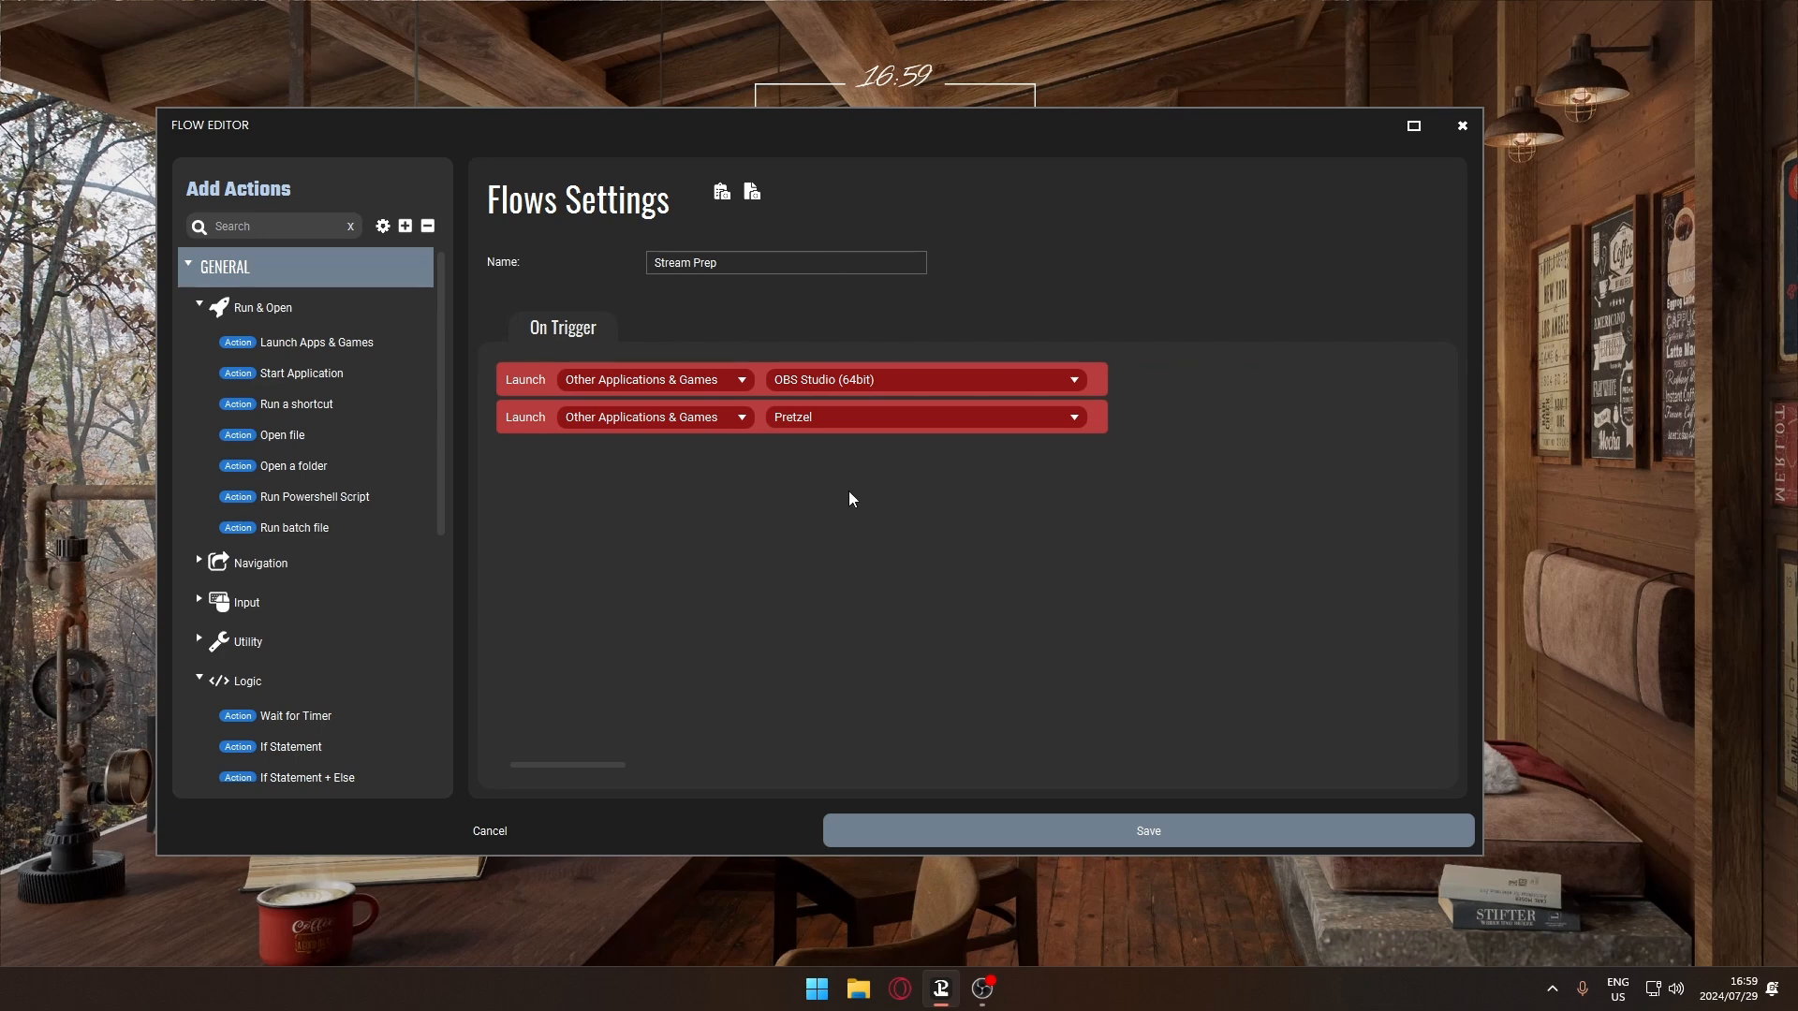
Add a Wait for Timer logic action after the Launch actions and set it to 5 seconds.
scroll(330, 586, "down", 2)
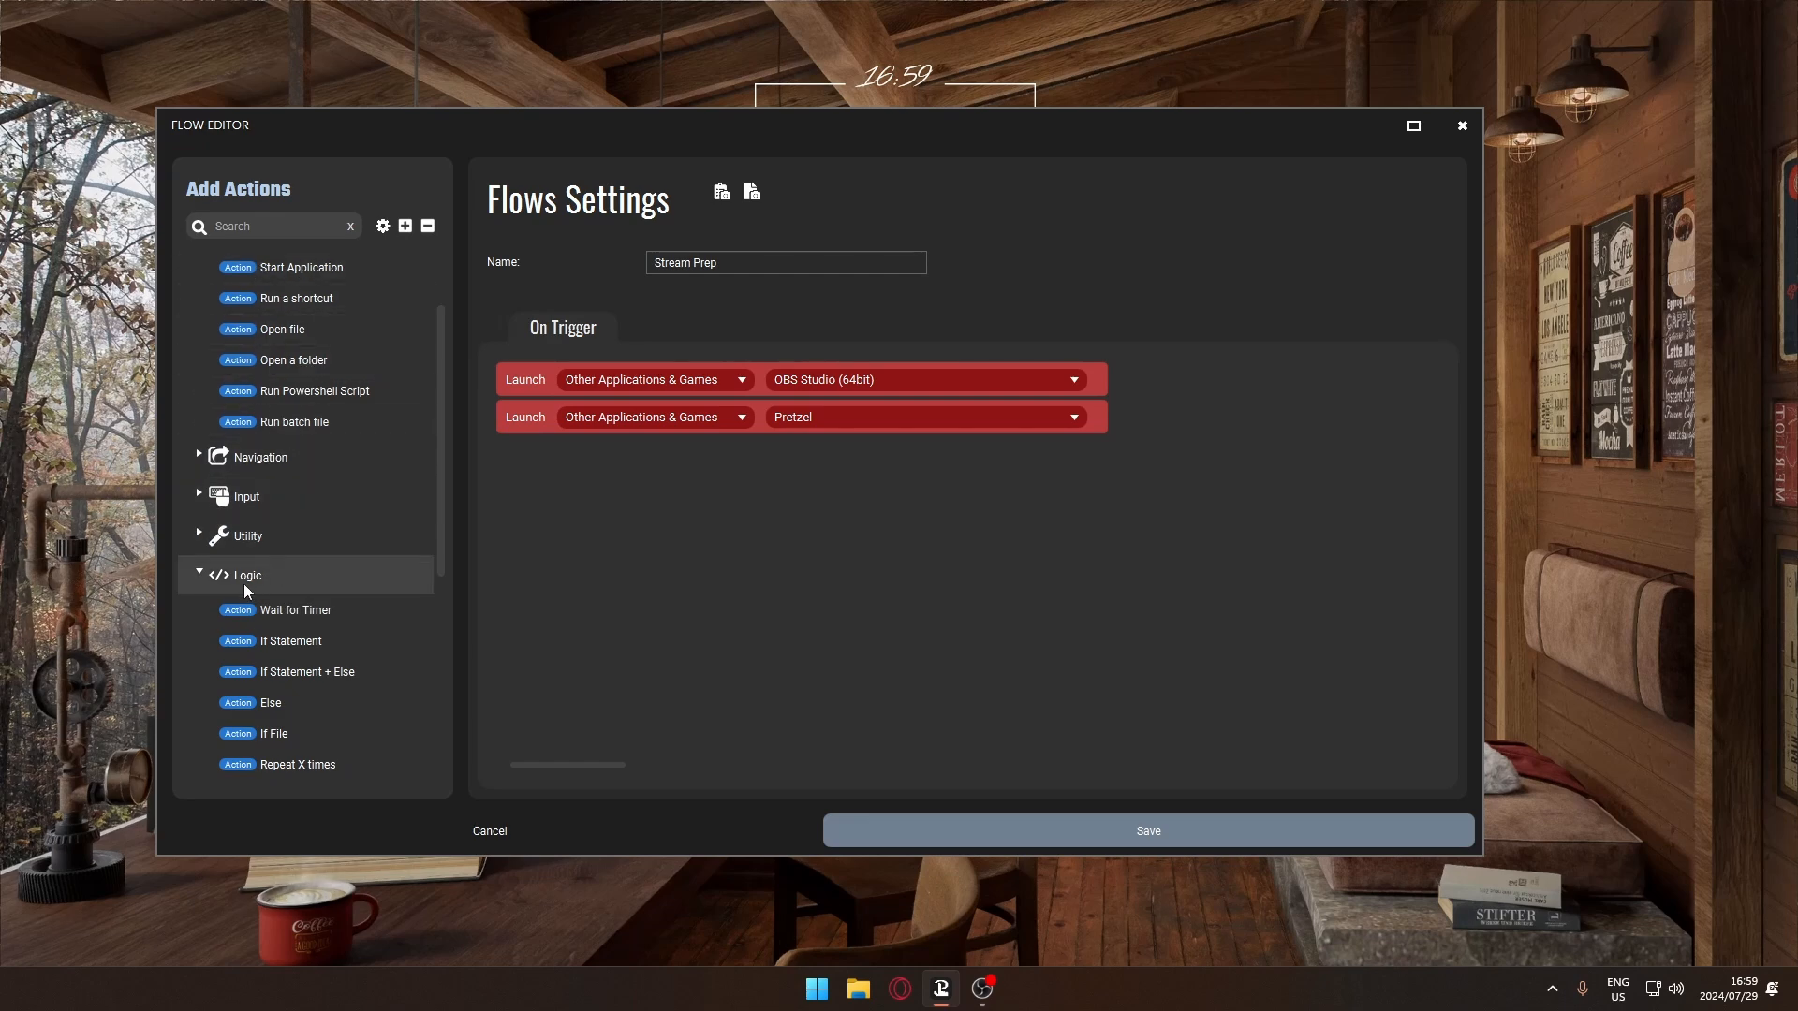
scroll(234, 580, "up", 2)
scroll(239, 543, "down", 4)
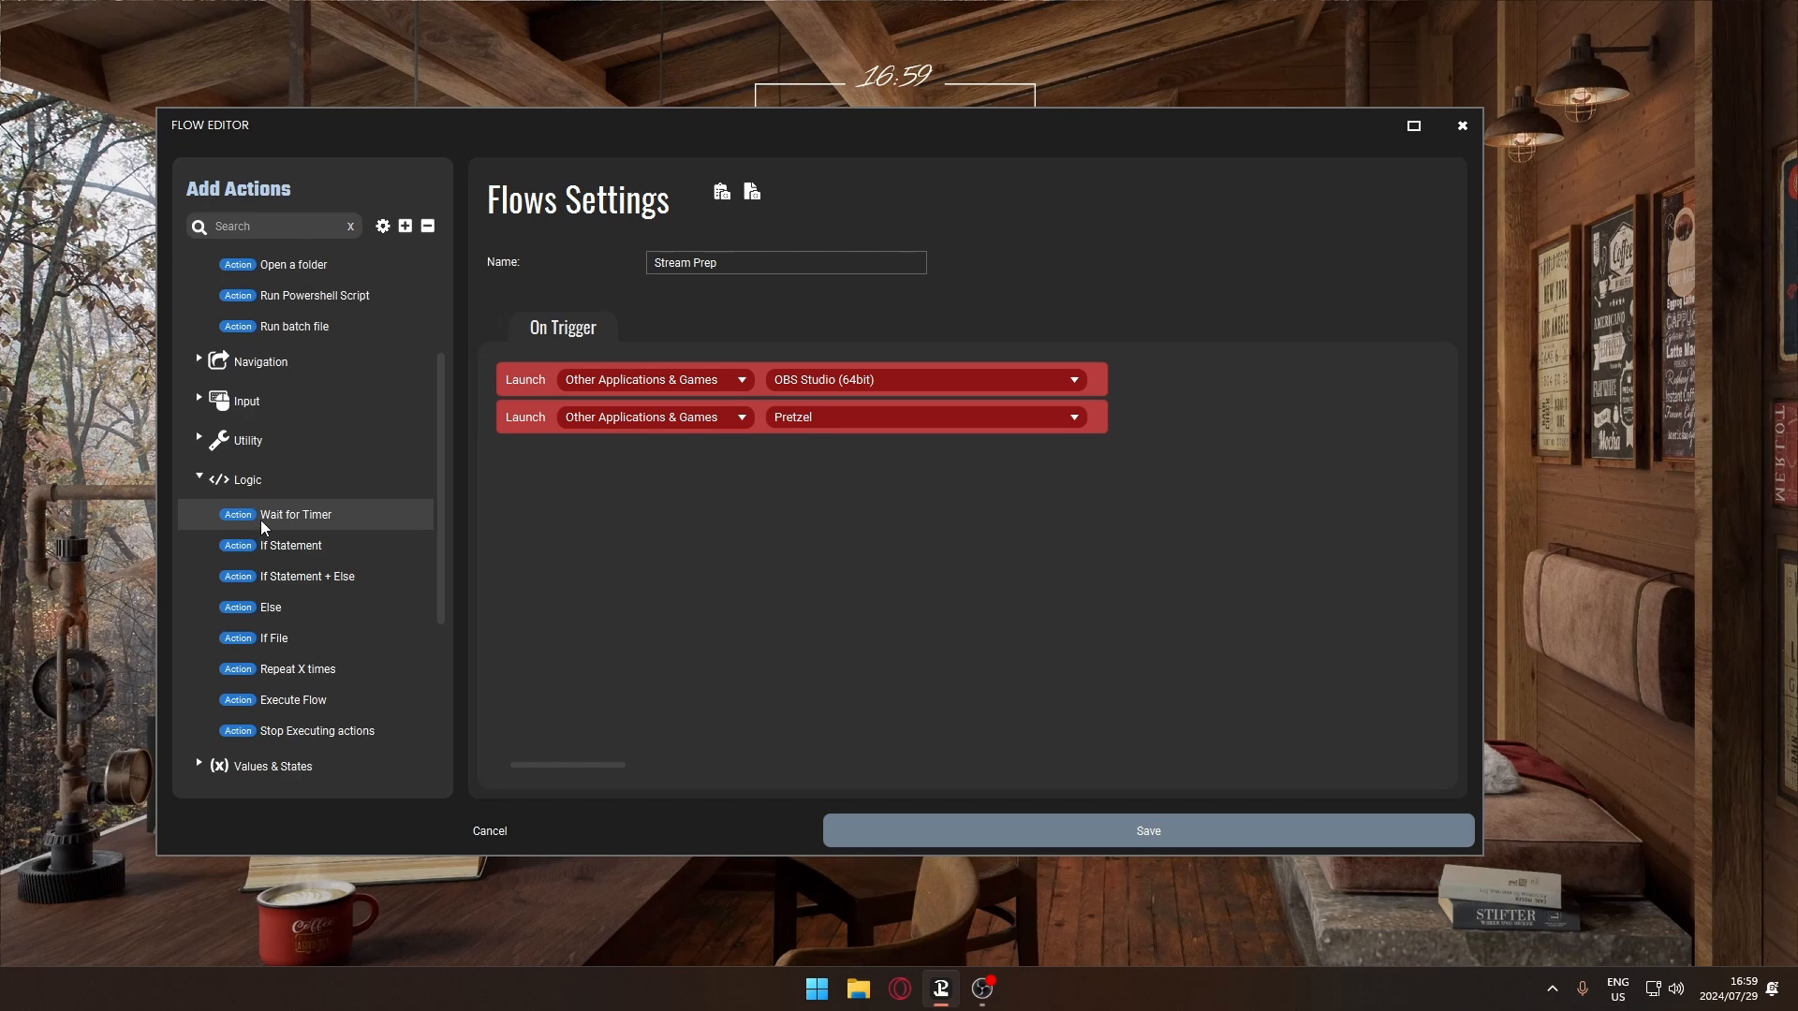
double_click(318, 526)
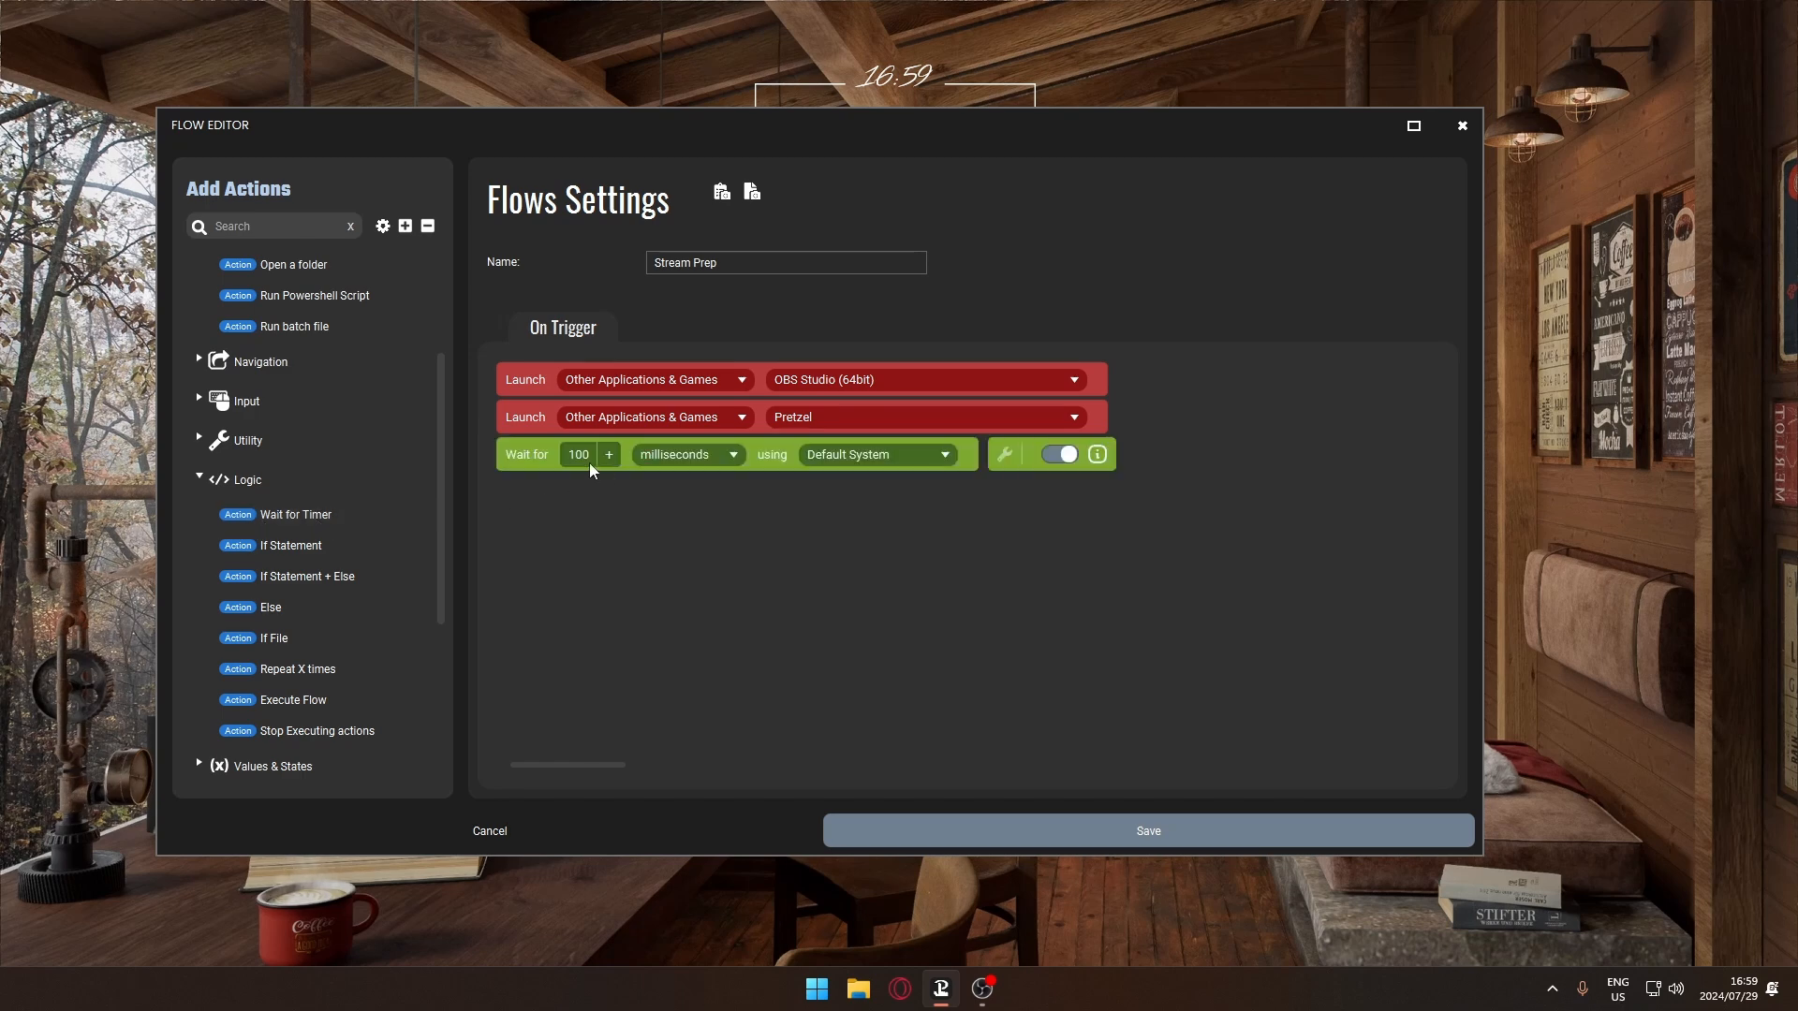
double_click(566, 455)
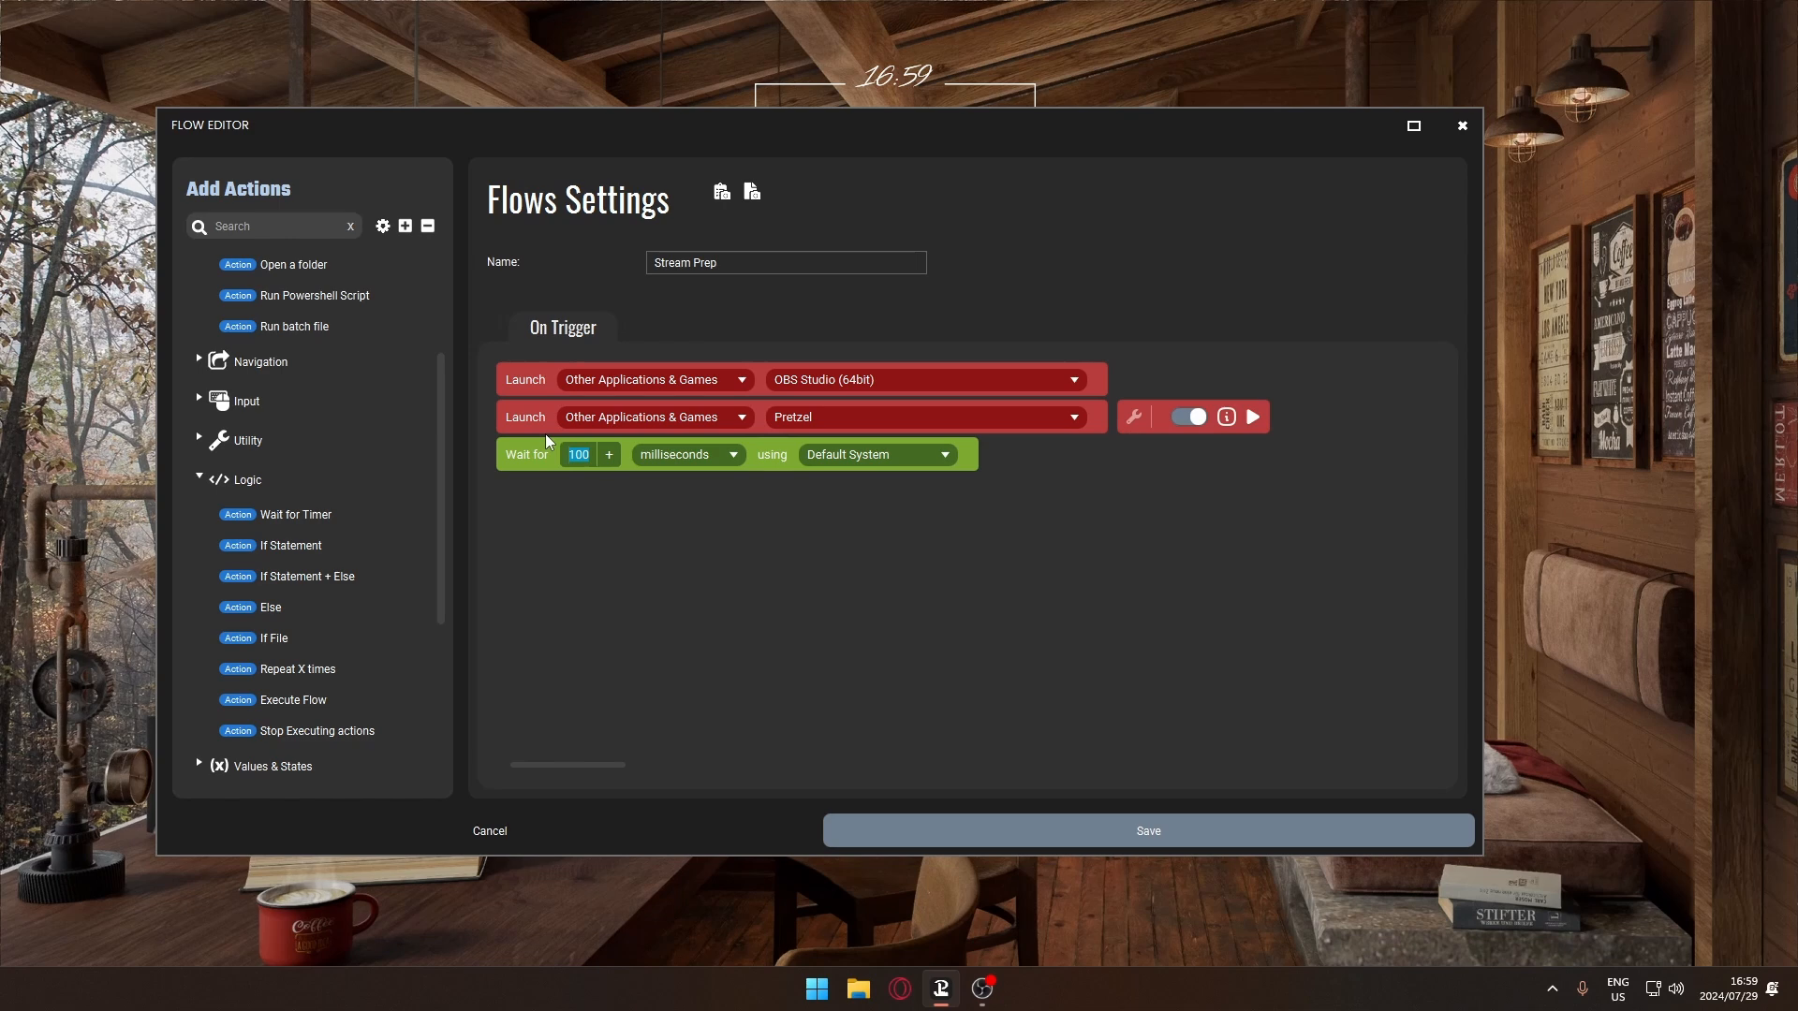
type("5")
left_click(668, 457)
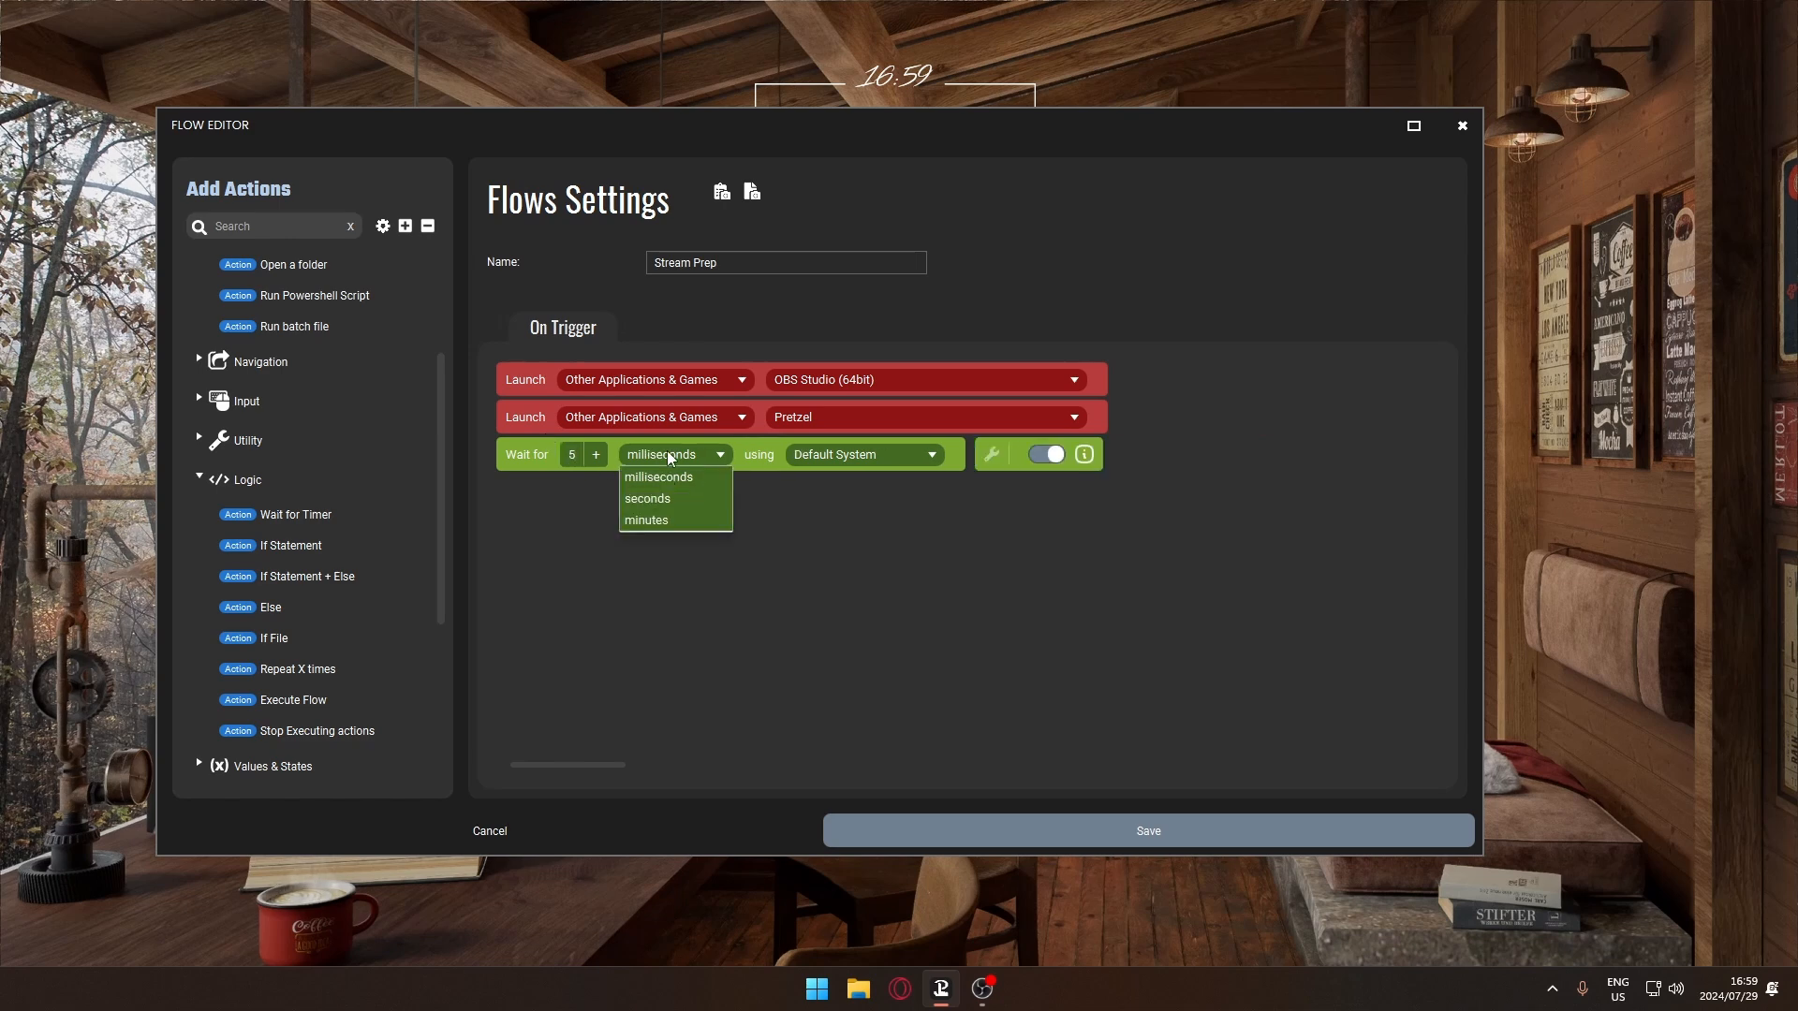
left_click(662, 501)
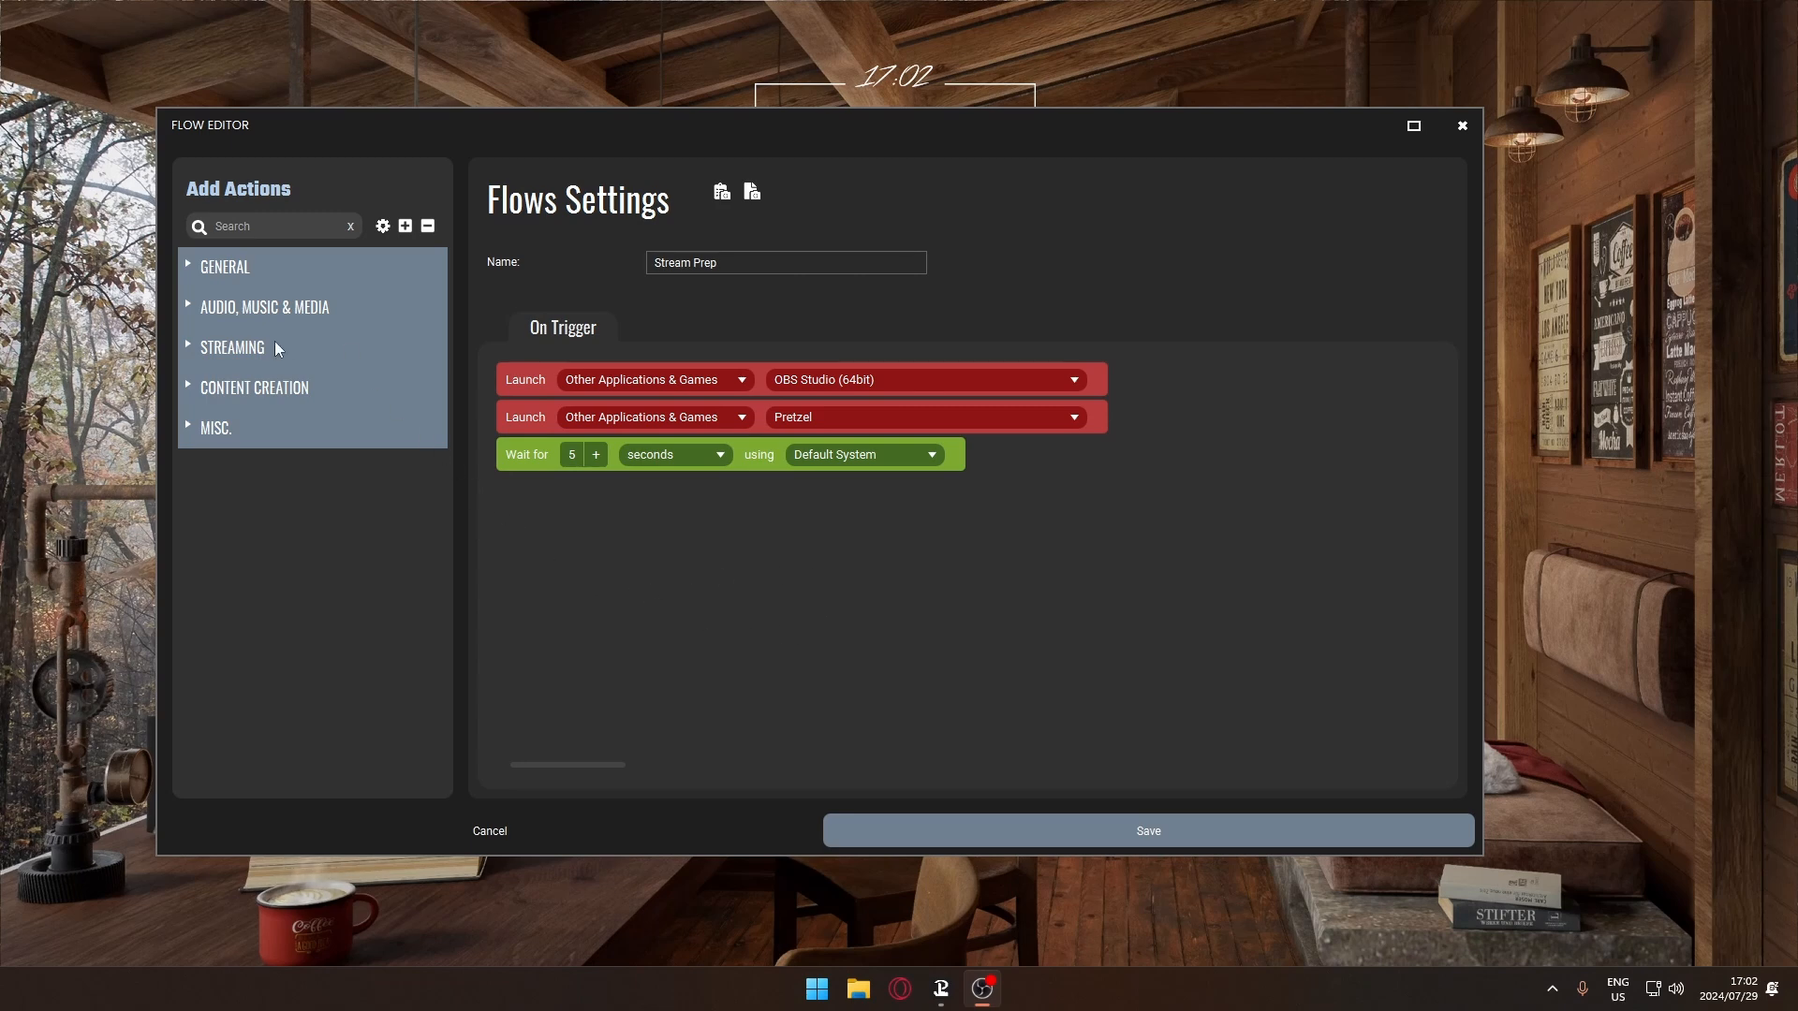
Add an OBS Set Scene action after the wait and set its scene to Starting Soon Scene.
left_click(193, 350)
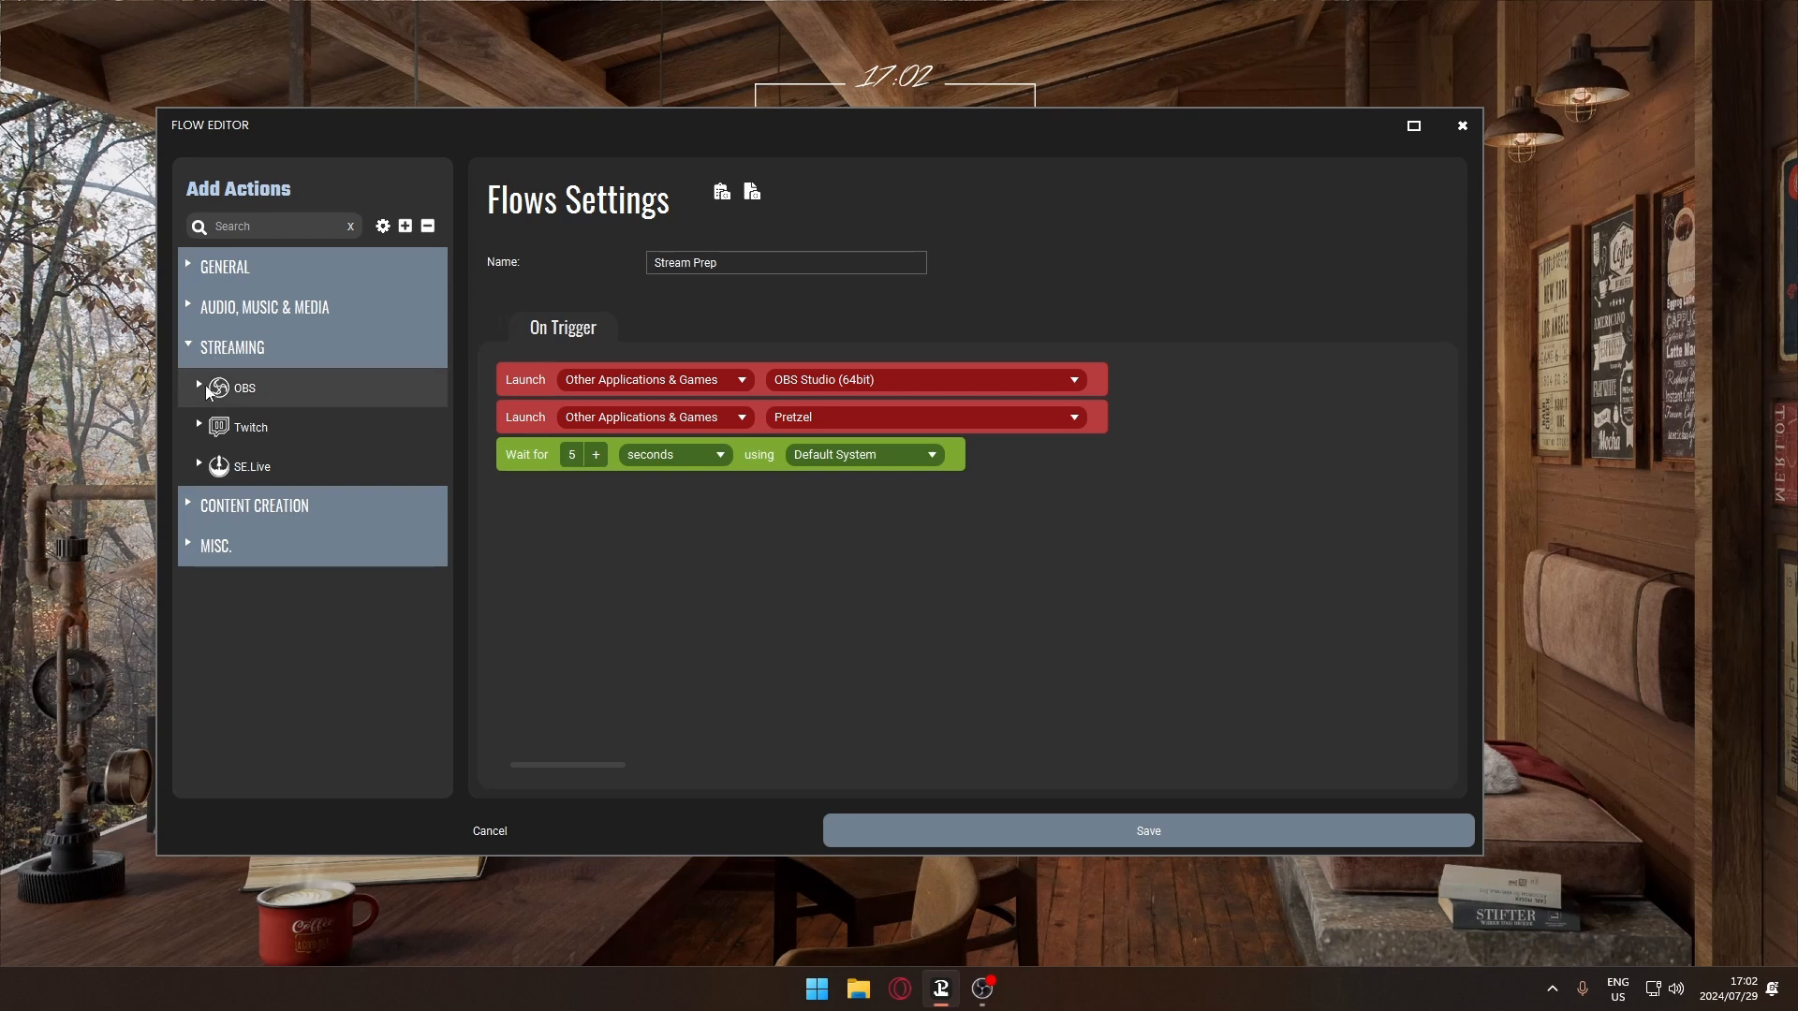
left_click(199, 386)
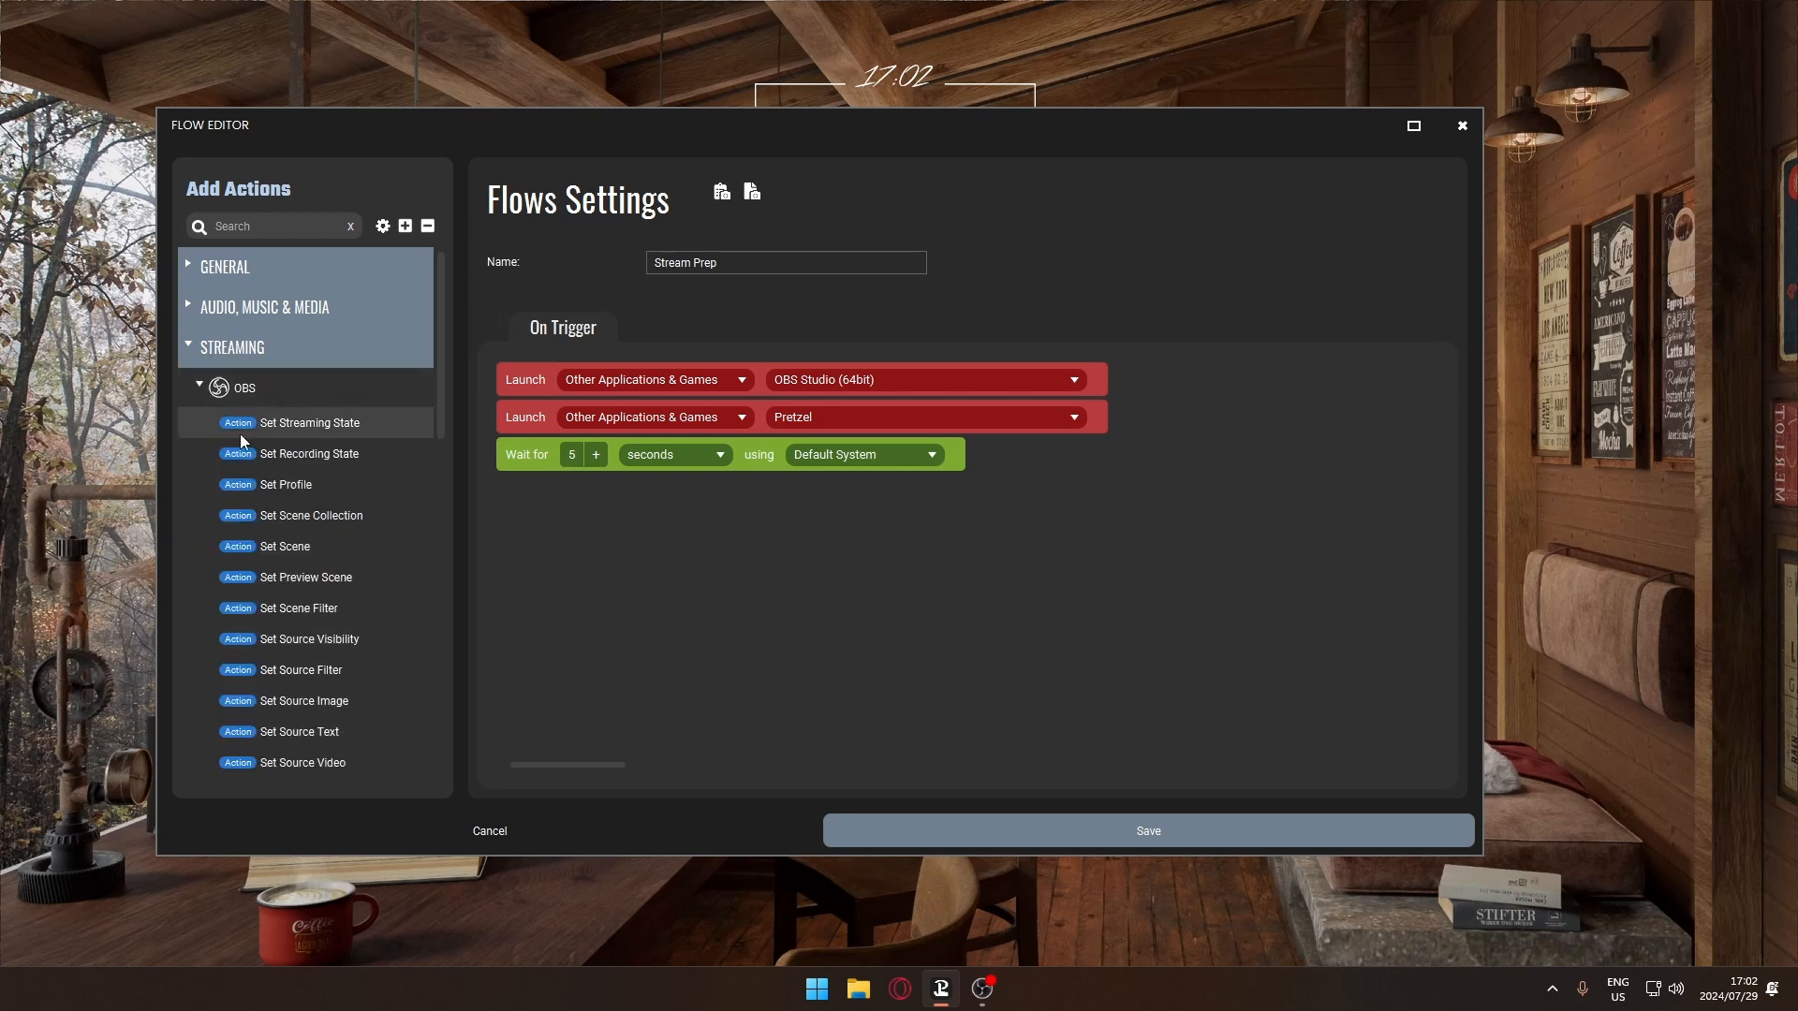
double_click(284, 545)
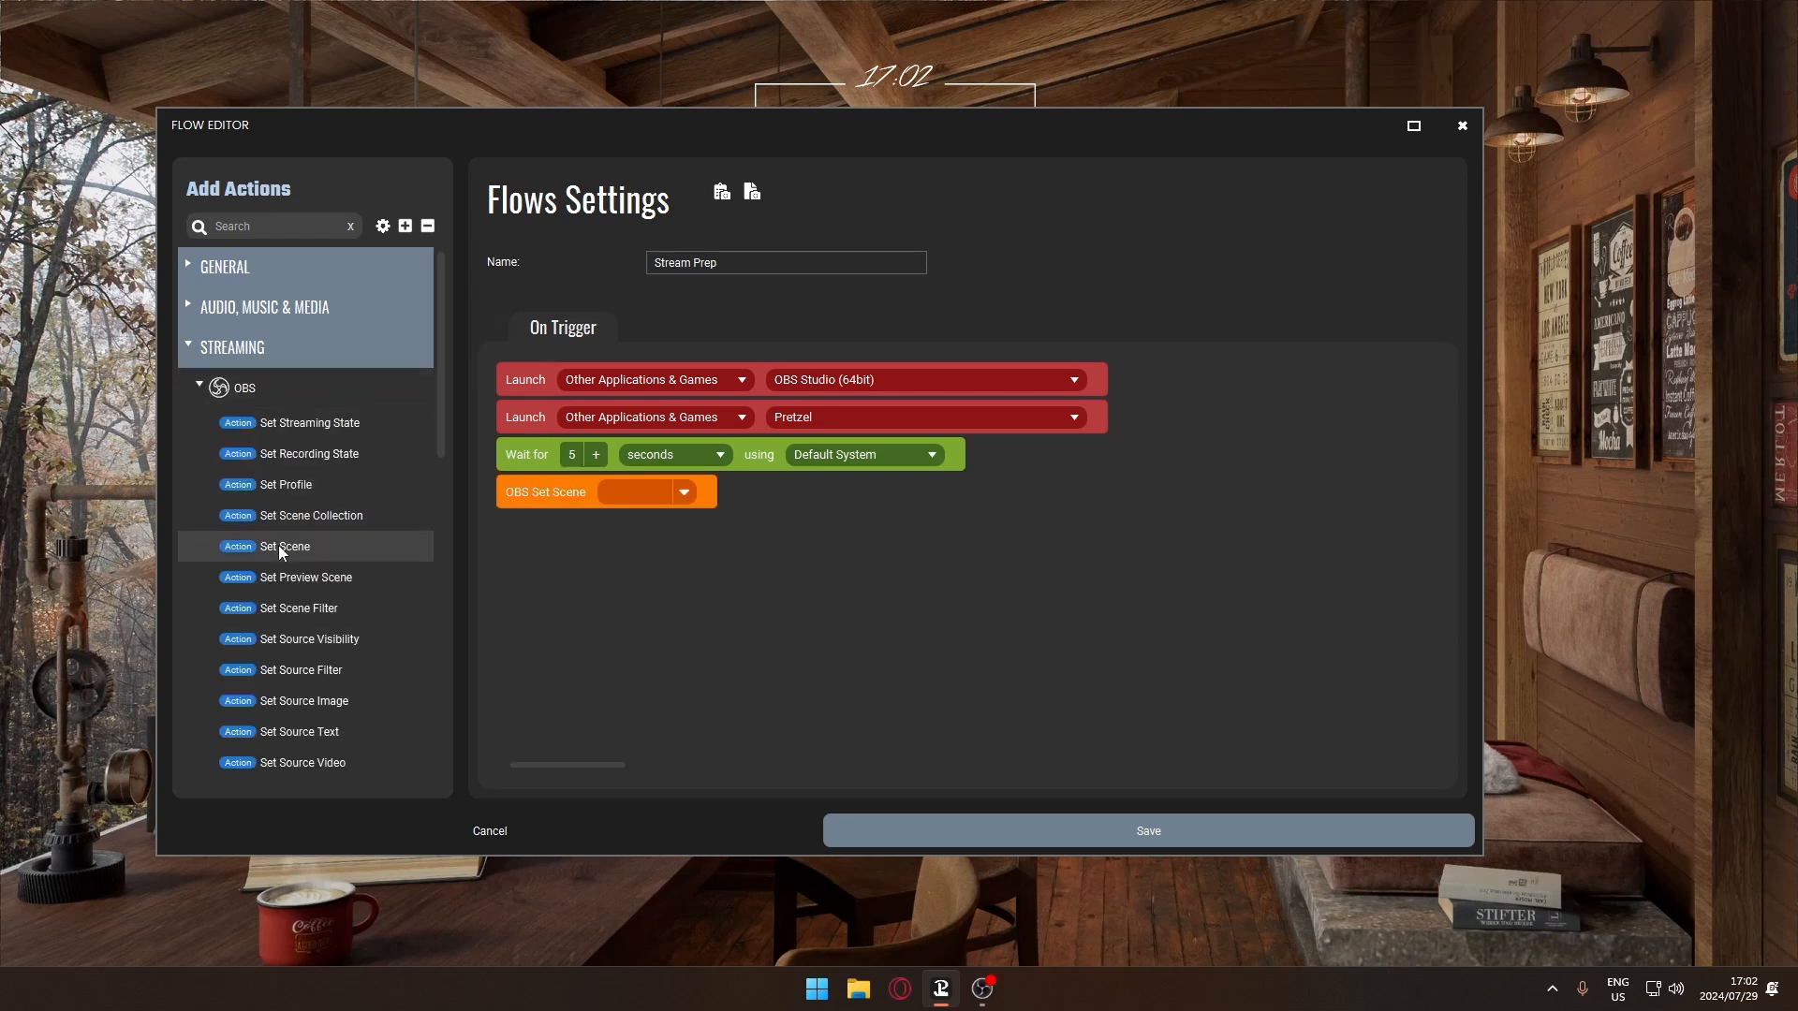
left_click(693, 492)
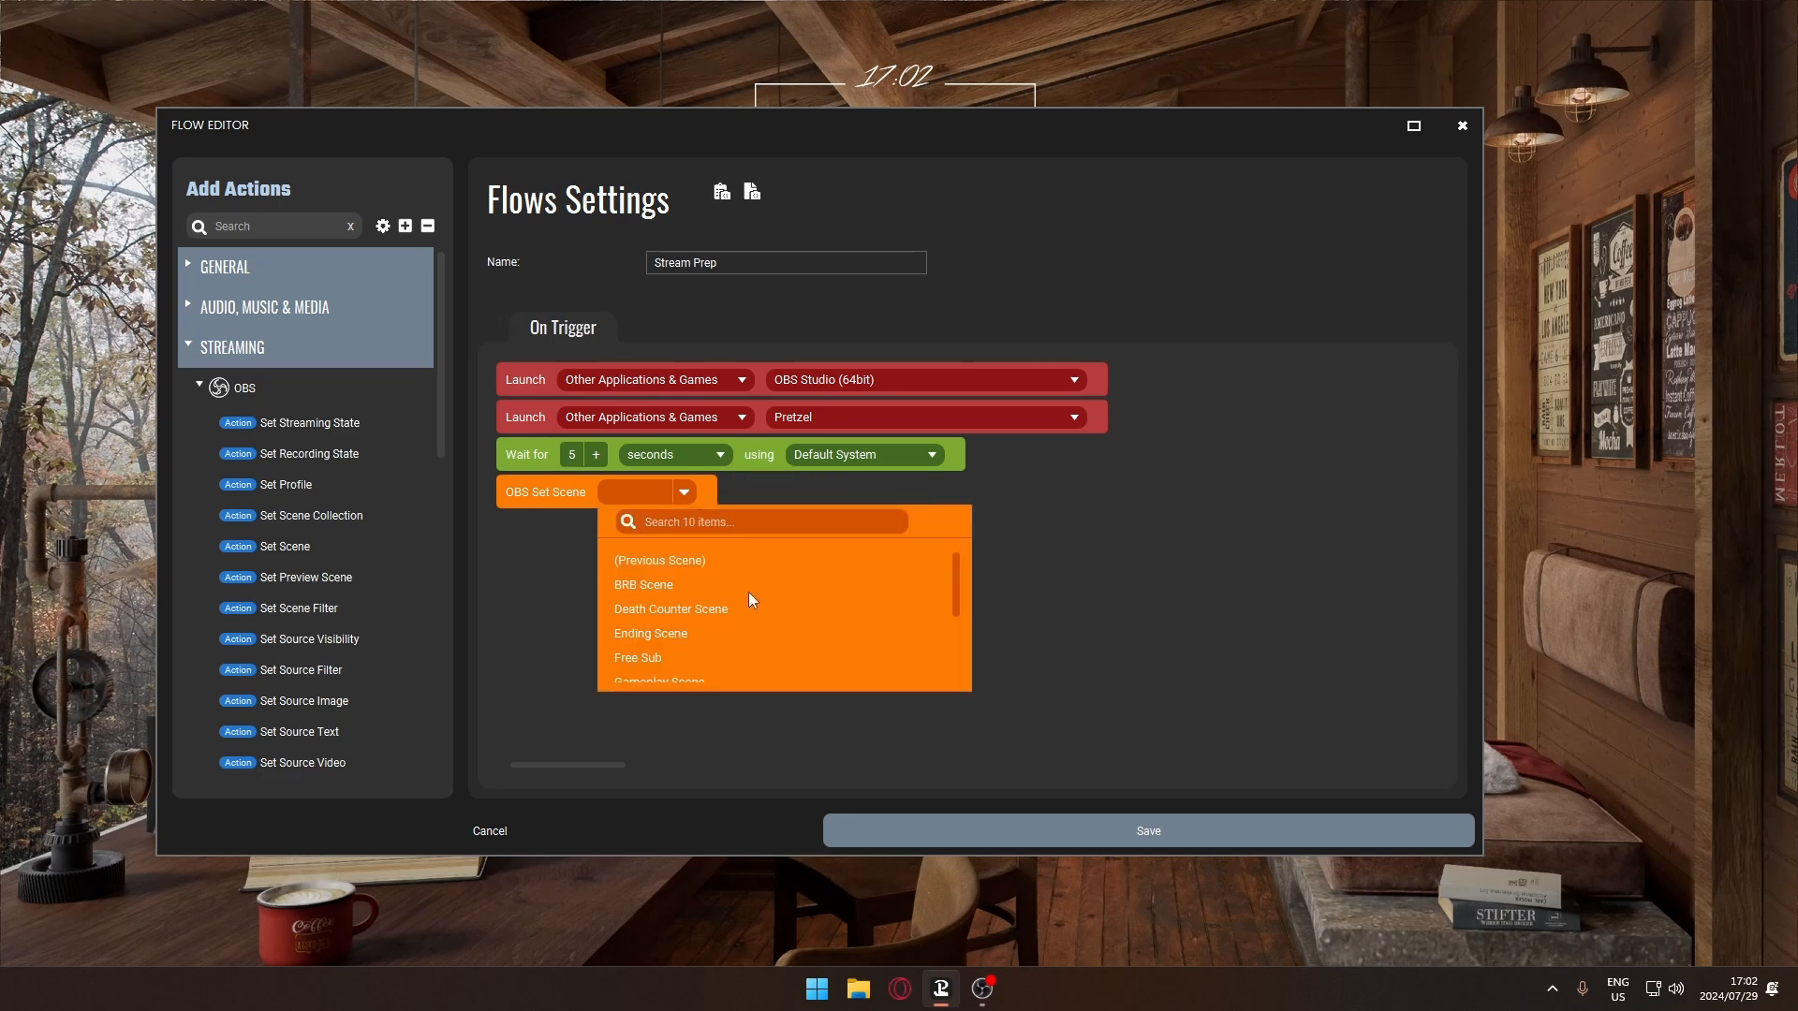
scroll(749, 607, "down", 3)
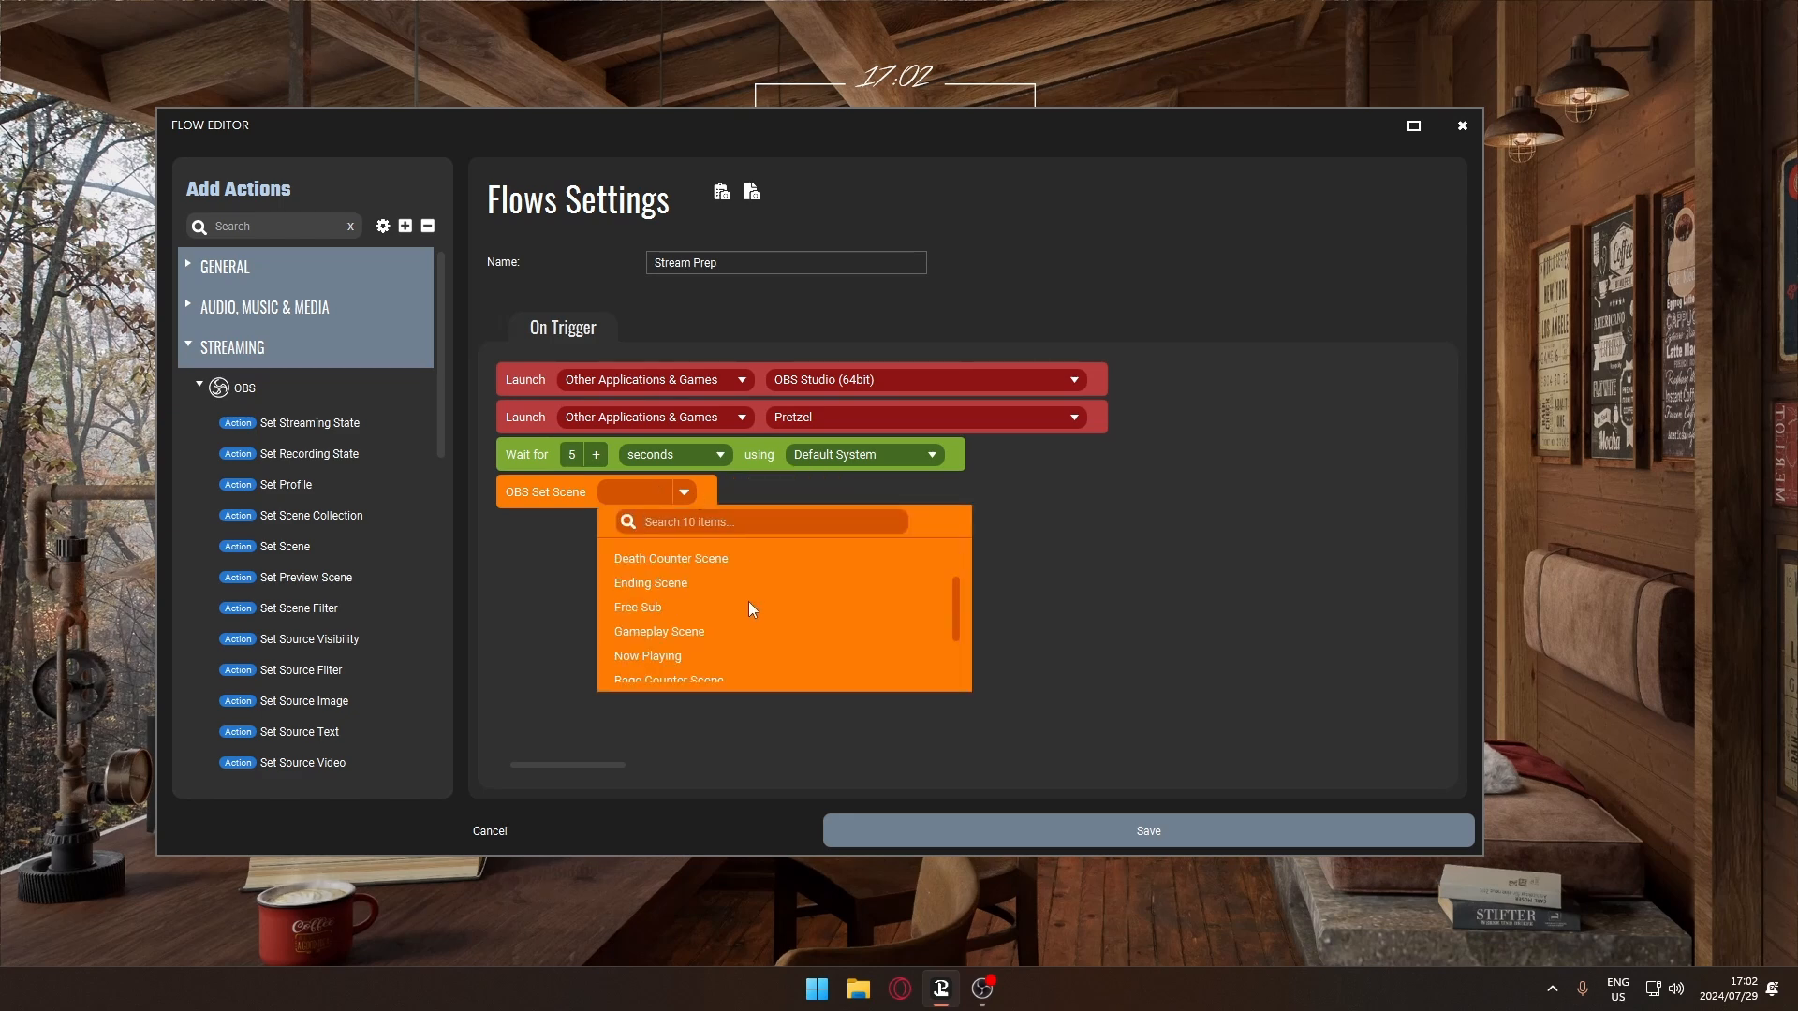
scroll(749, 607, "down", 1)
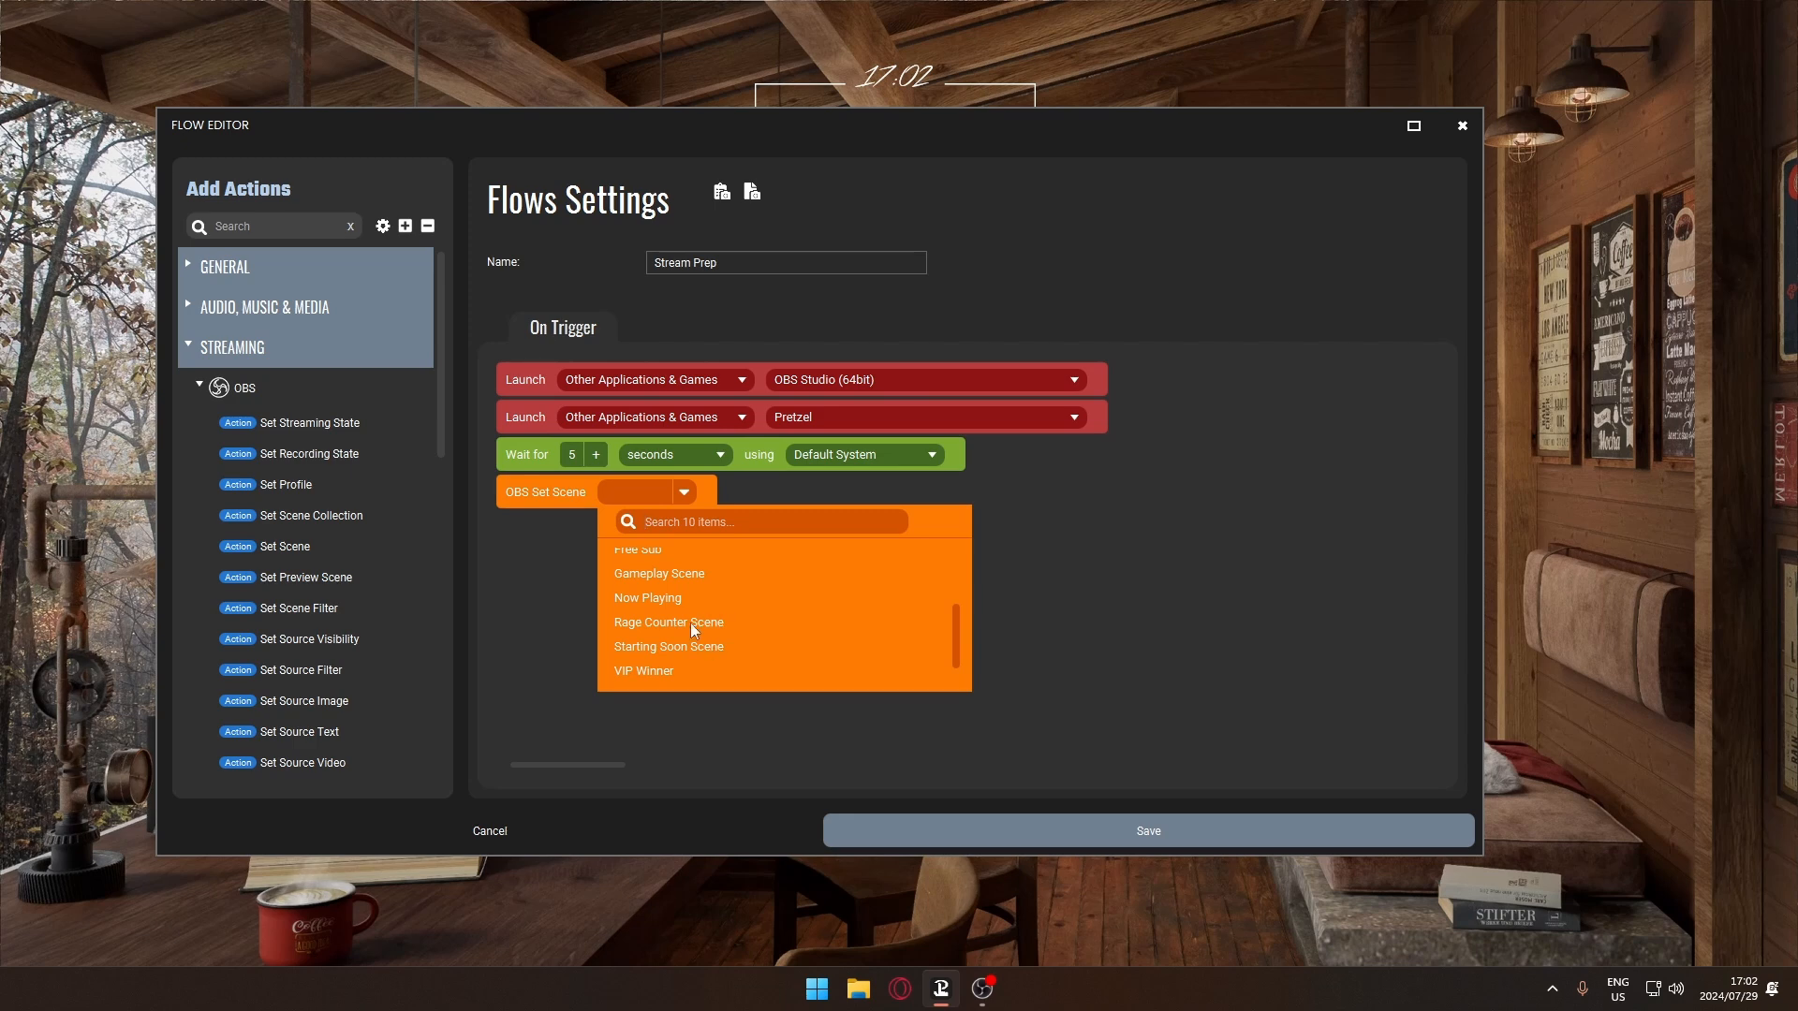
left_click(633, 649)
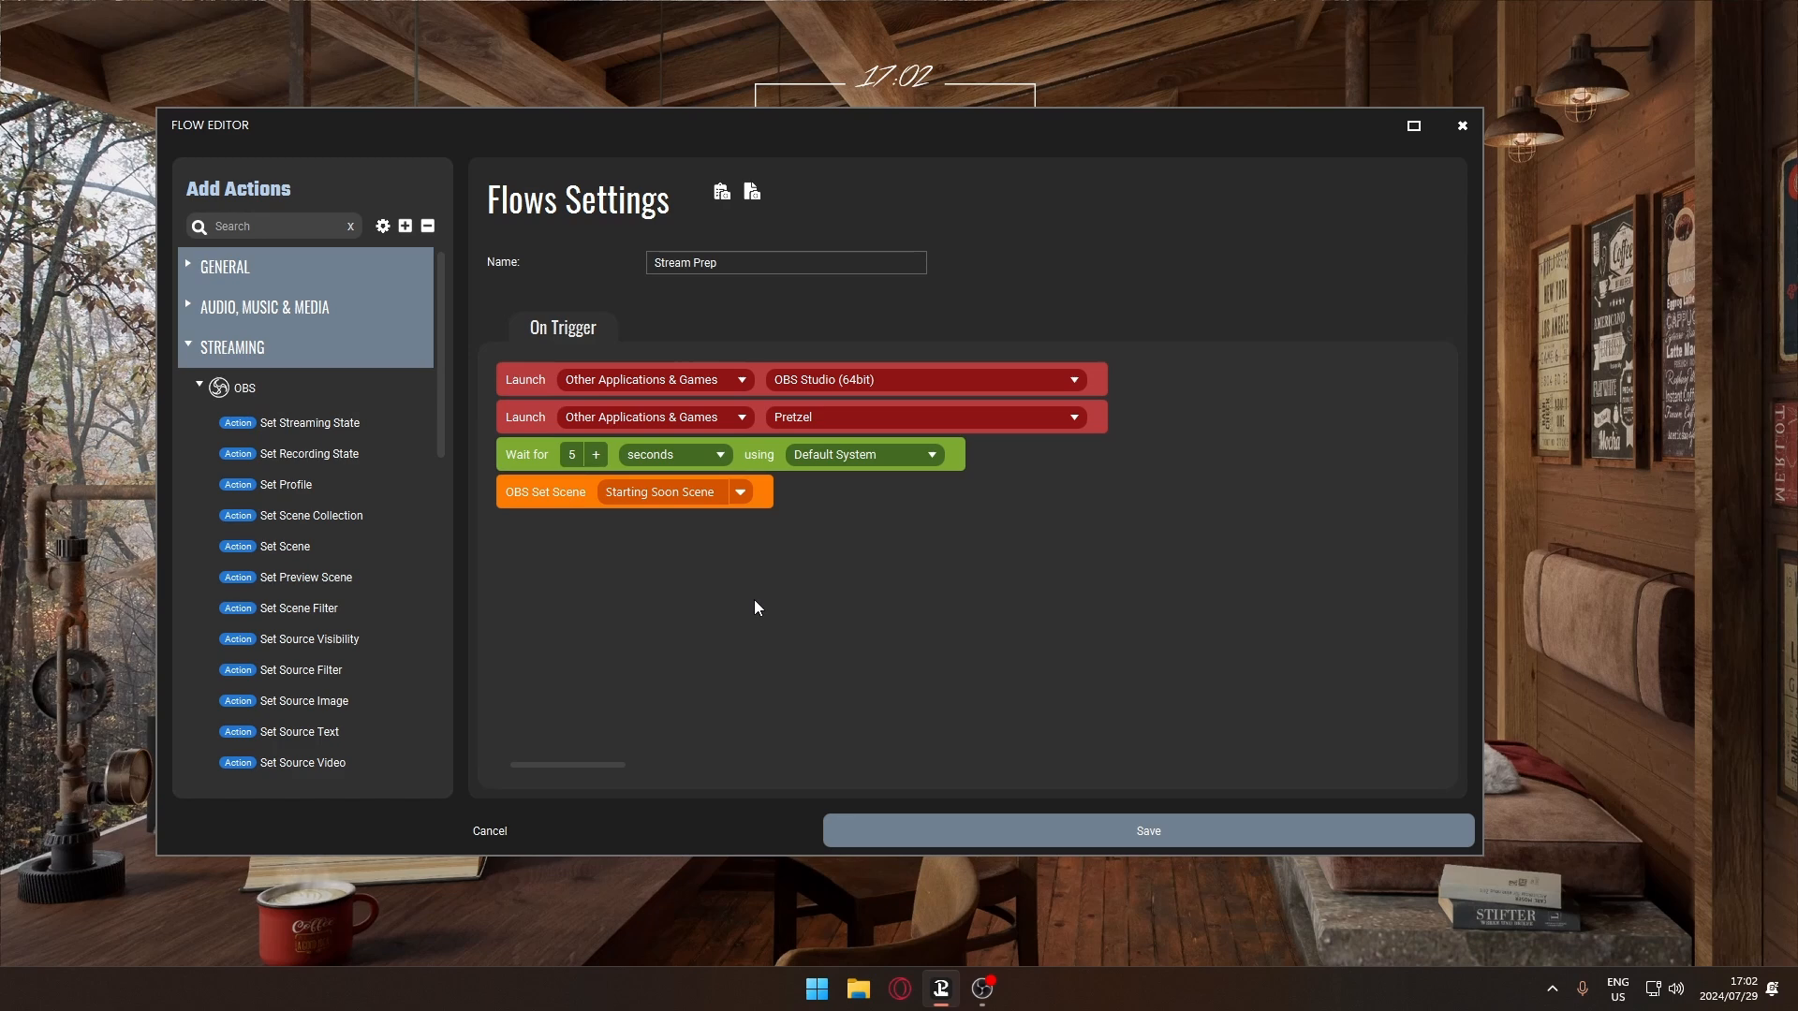
Add a Twitch Switch emote only chat action after the OBS scene action and set it to Off.
left_click(257, 391)
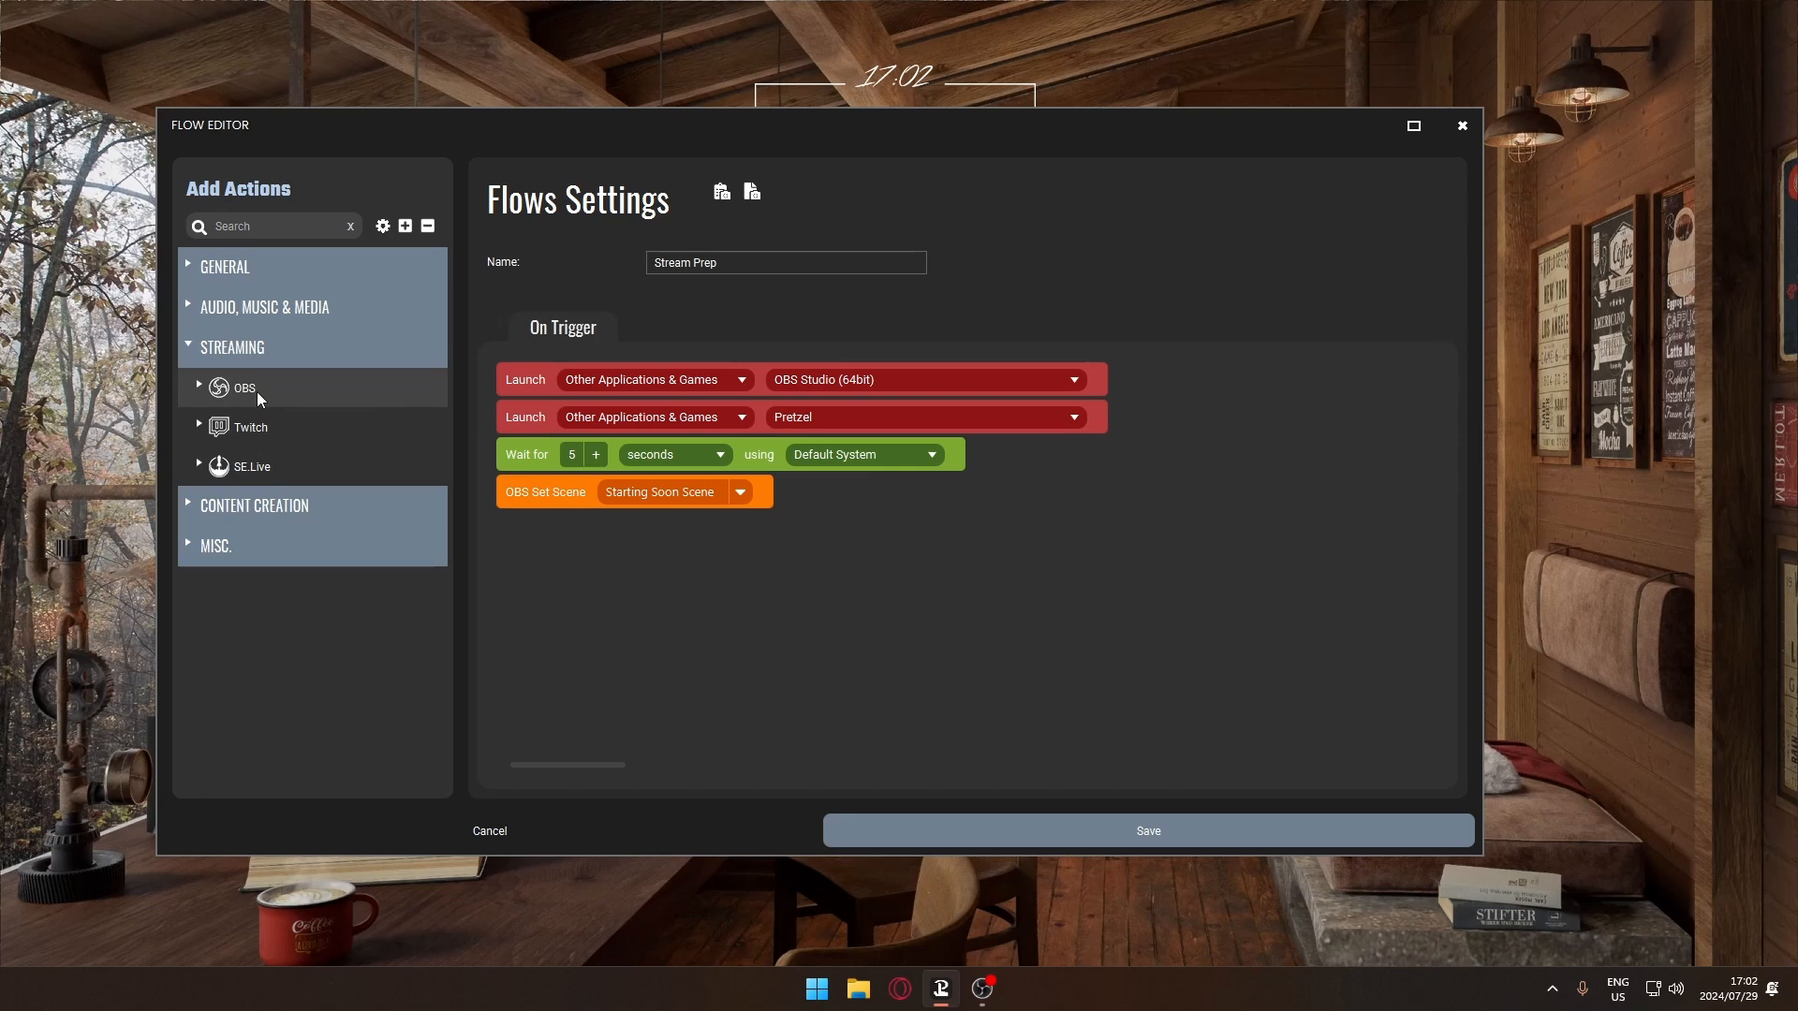
left_click(262, 427)
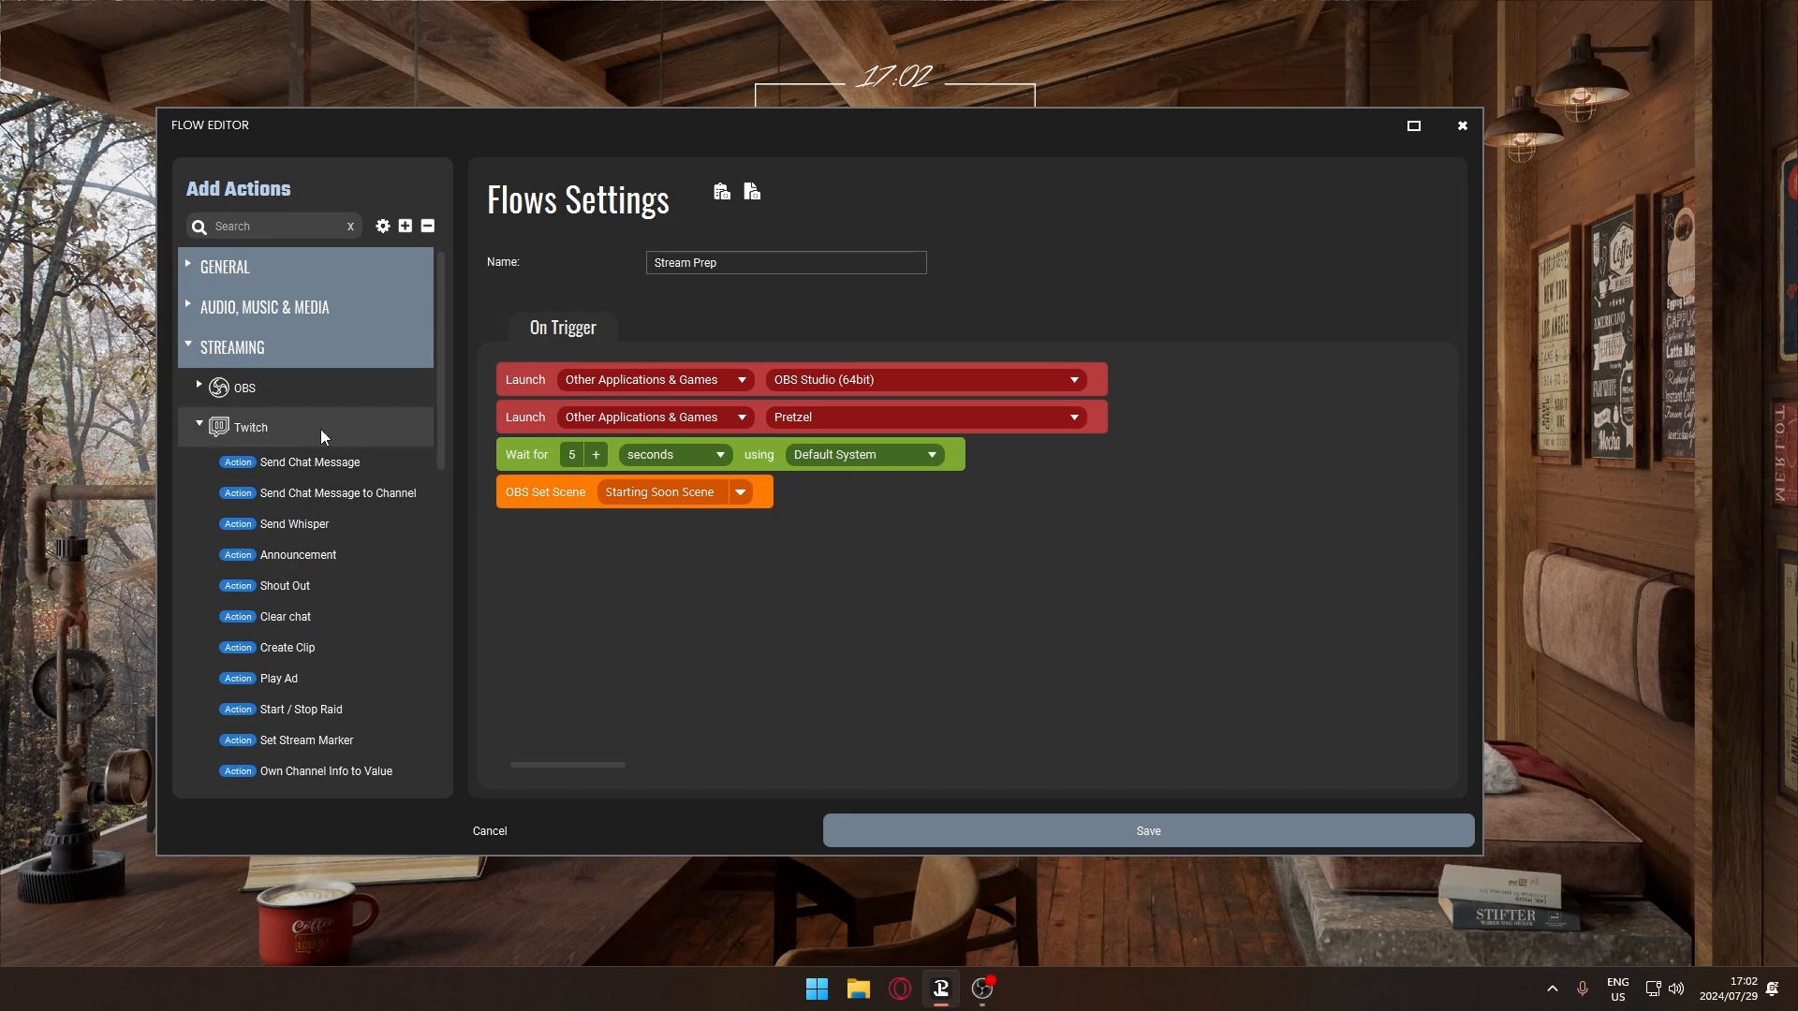
scroll(375, 660, "down", 2)
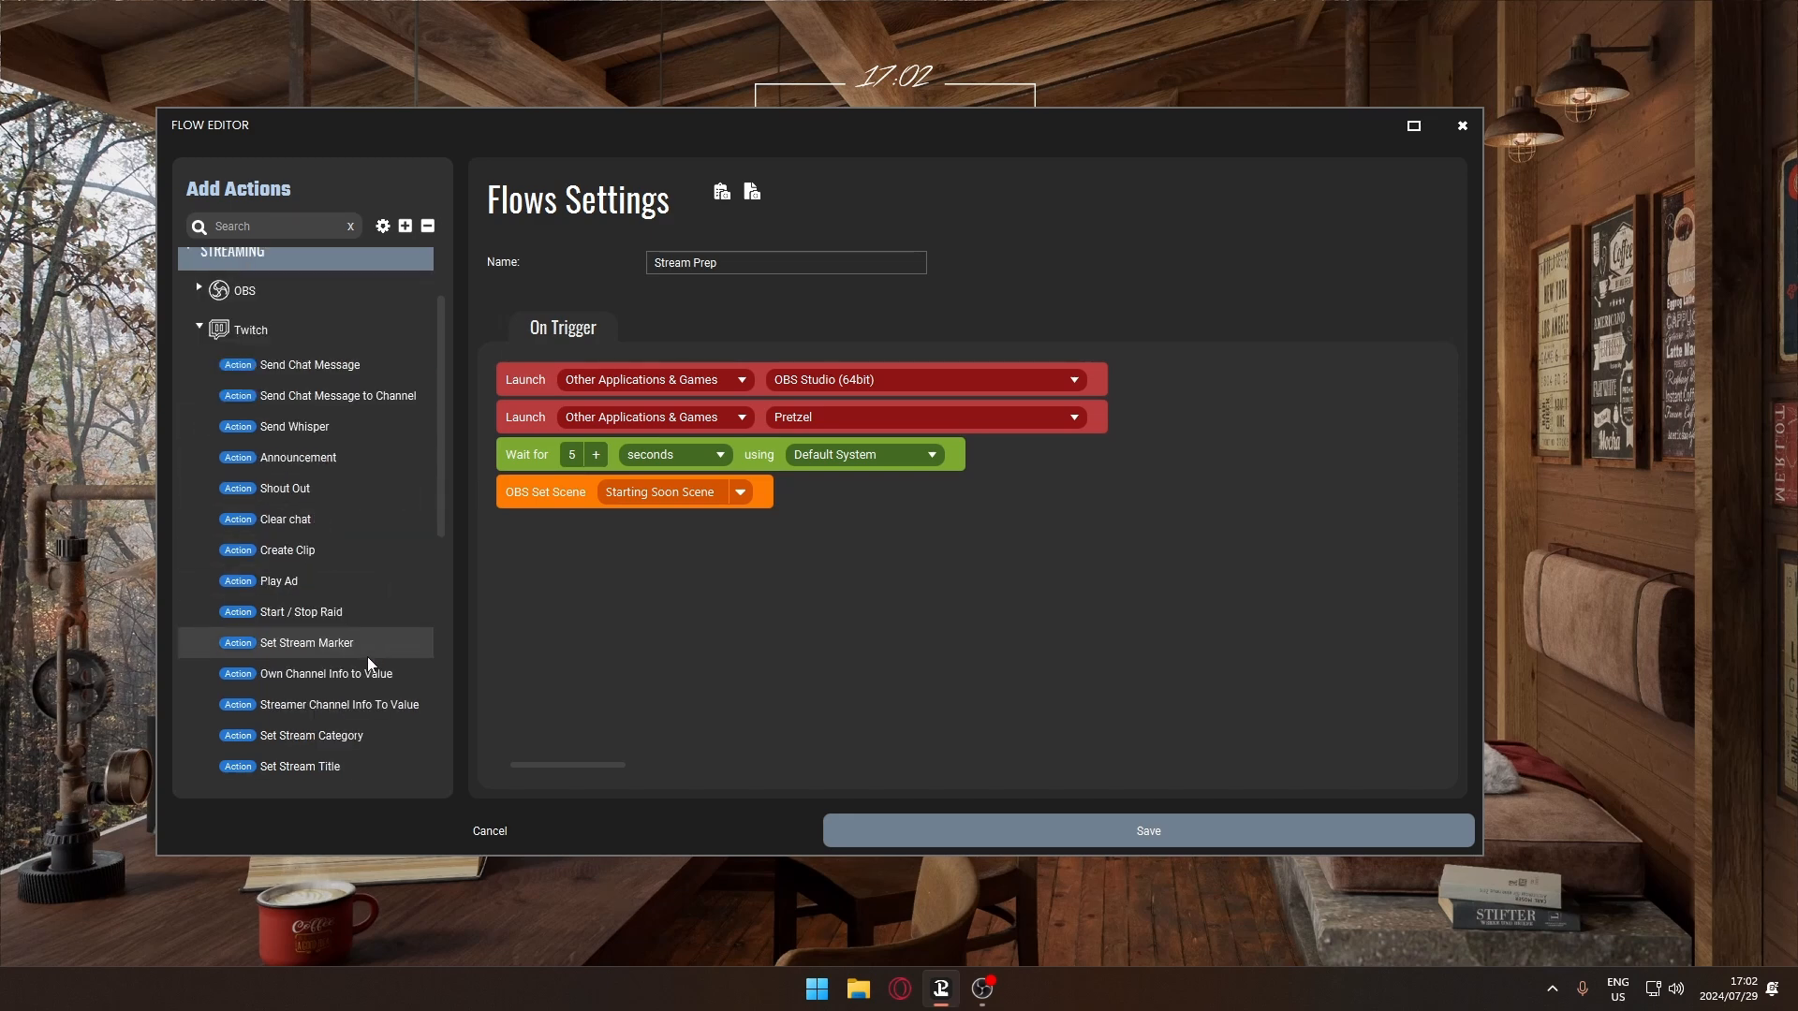
scroll(367, 660, "down", 4)
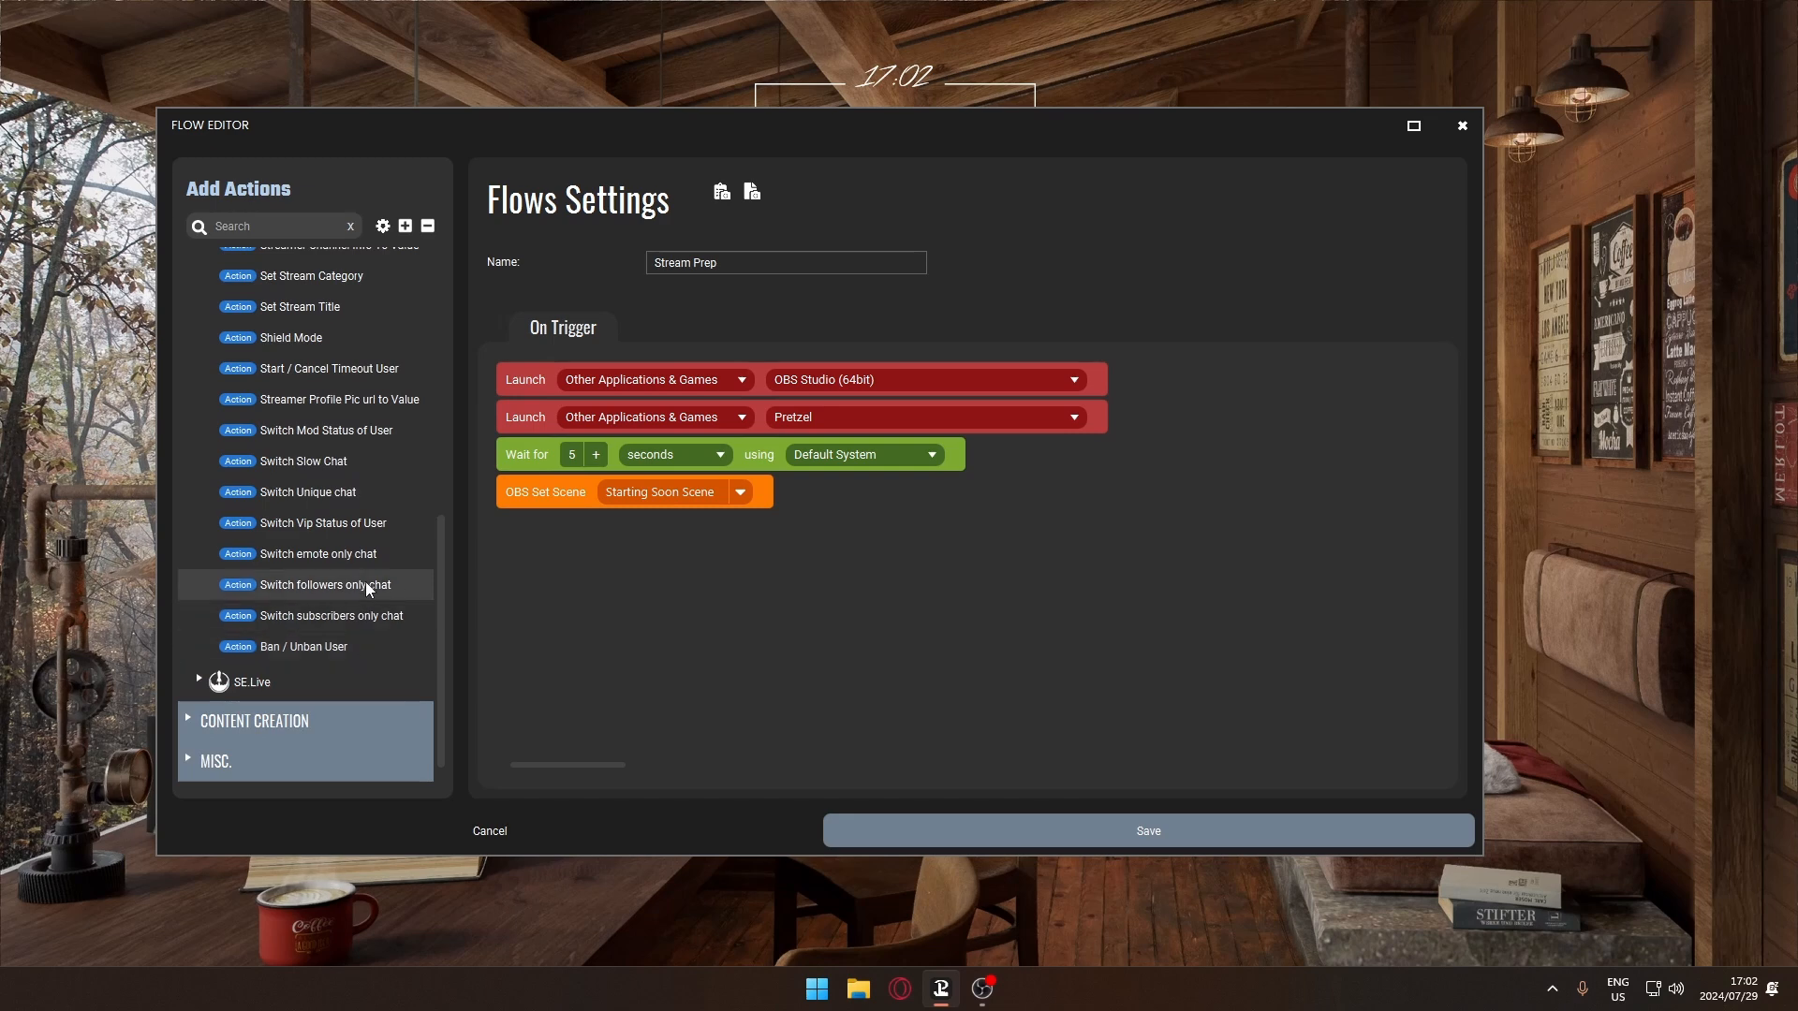
double_click(300, 556)
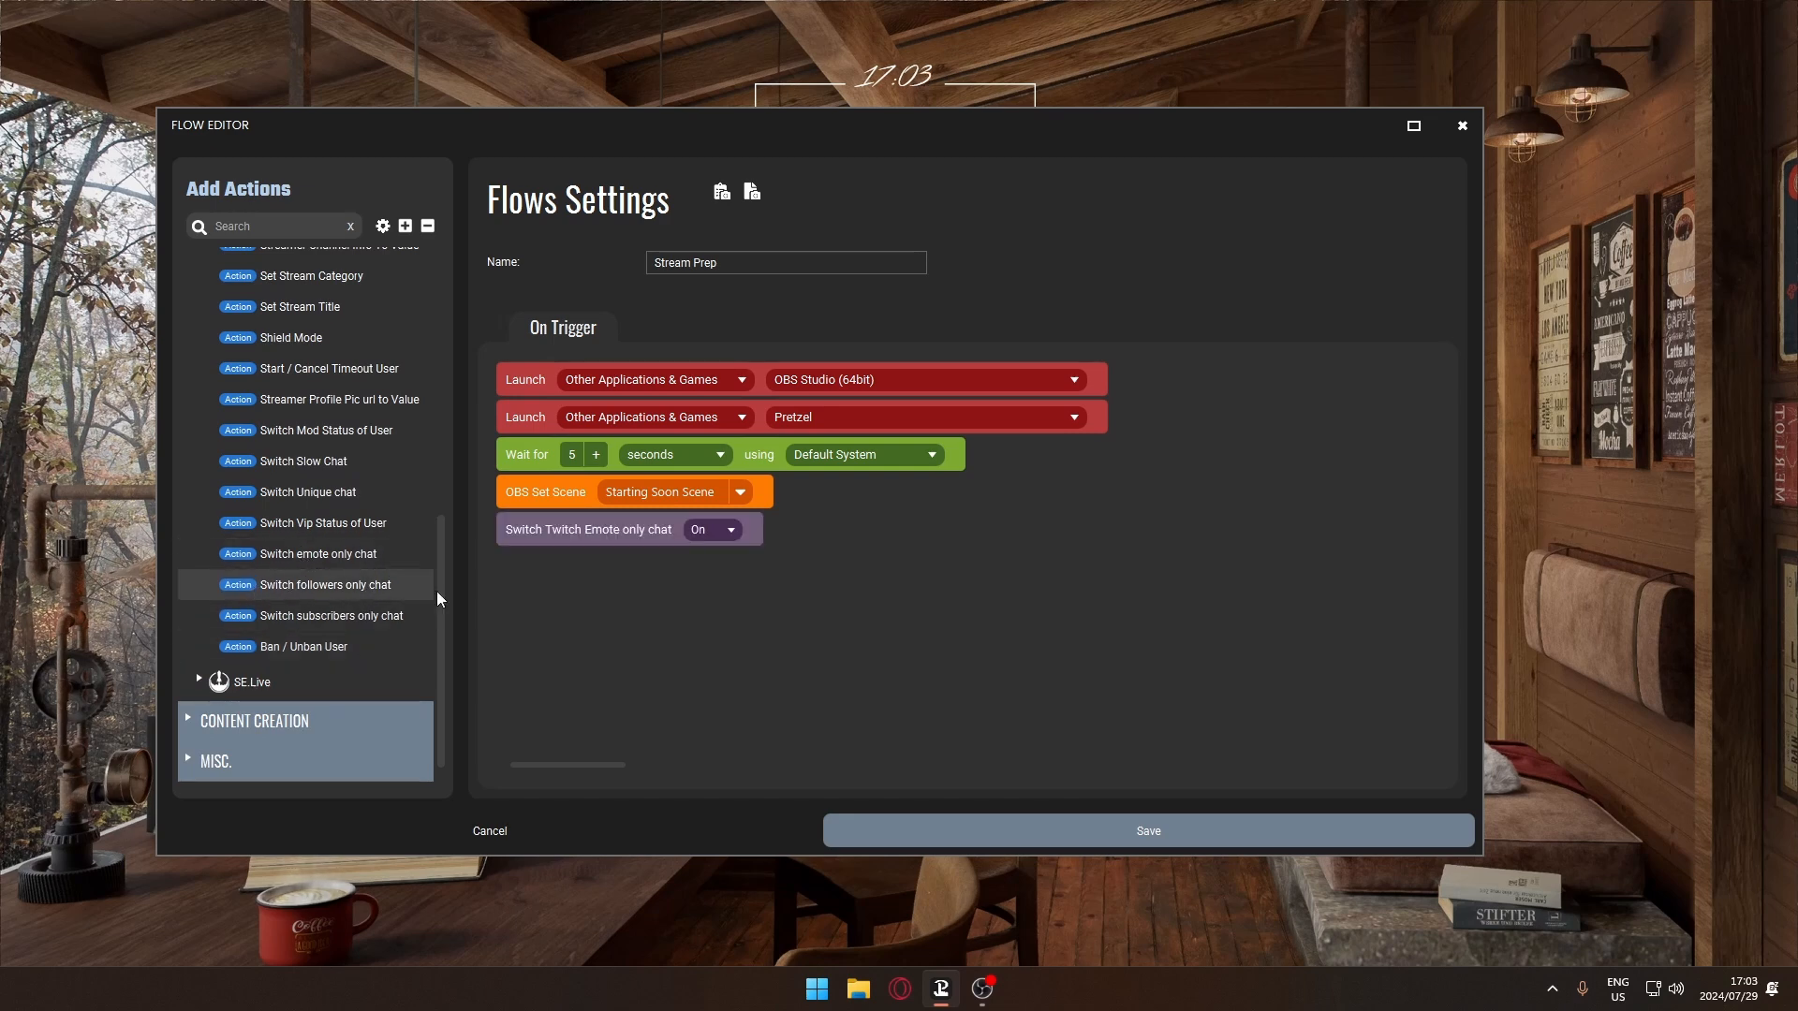
mouse_move(721, 531)
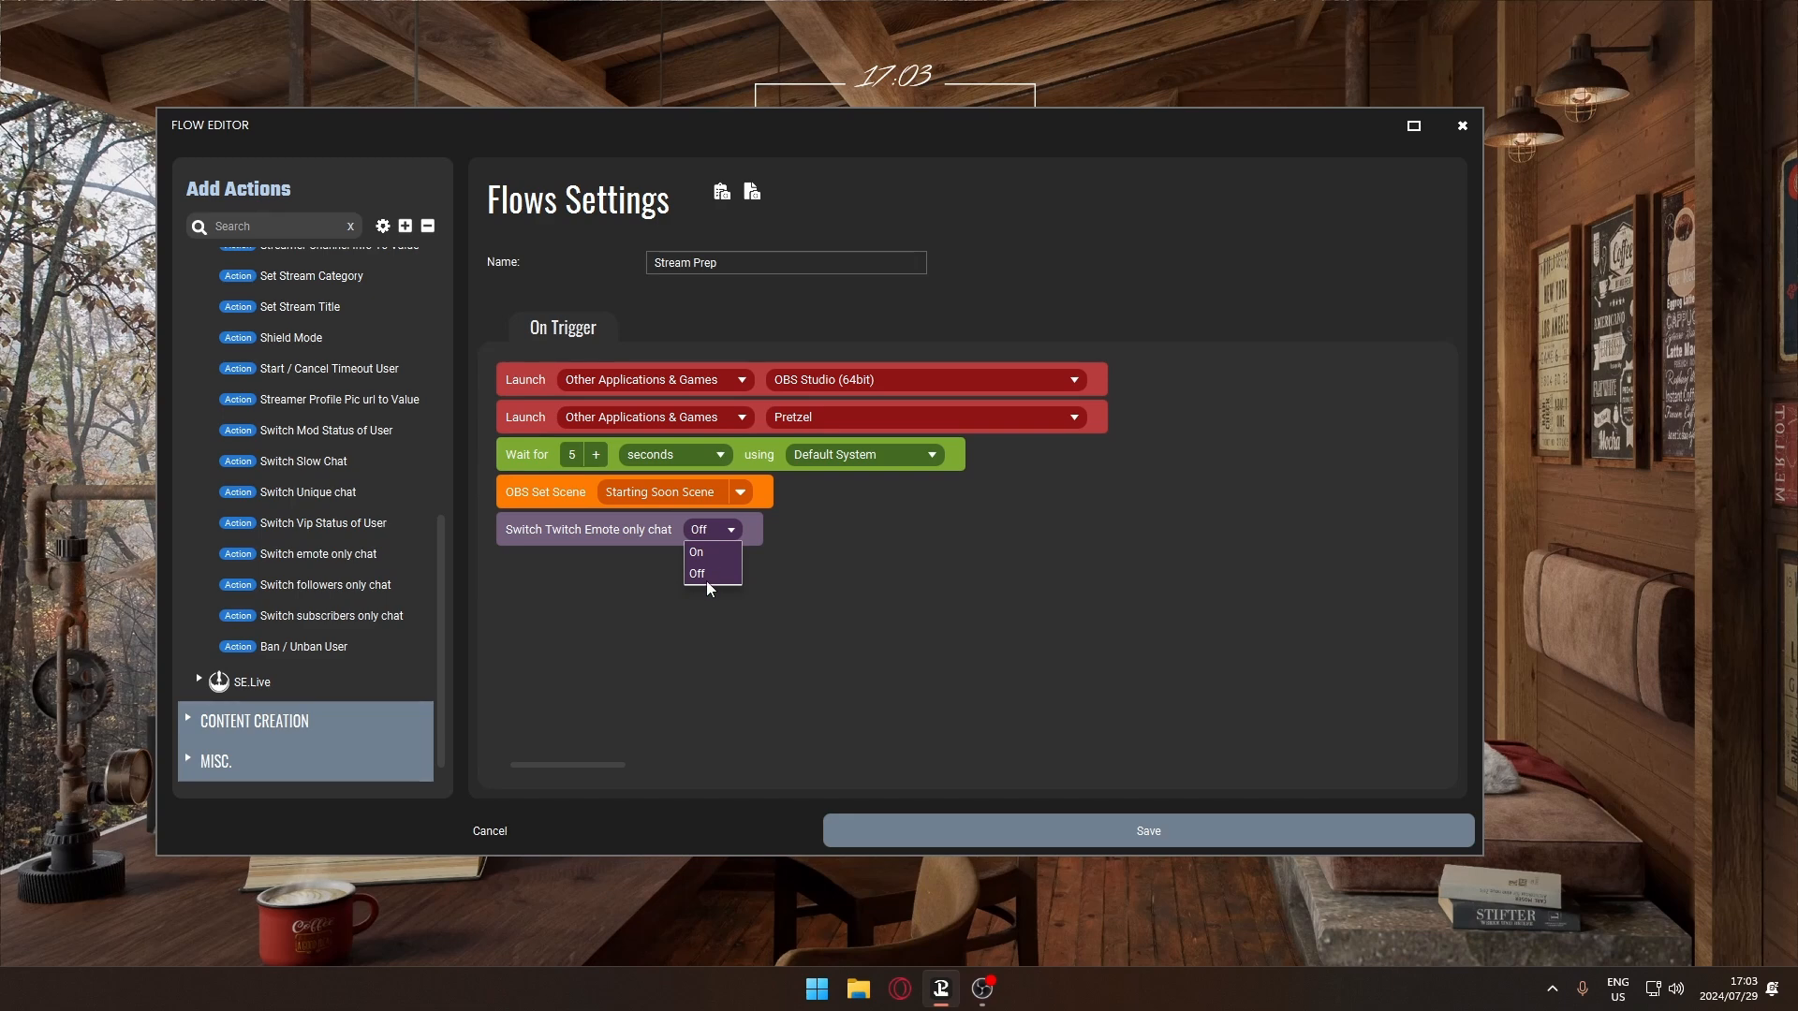
left_click(707, 580)
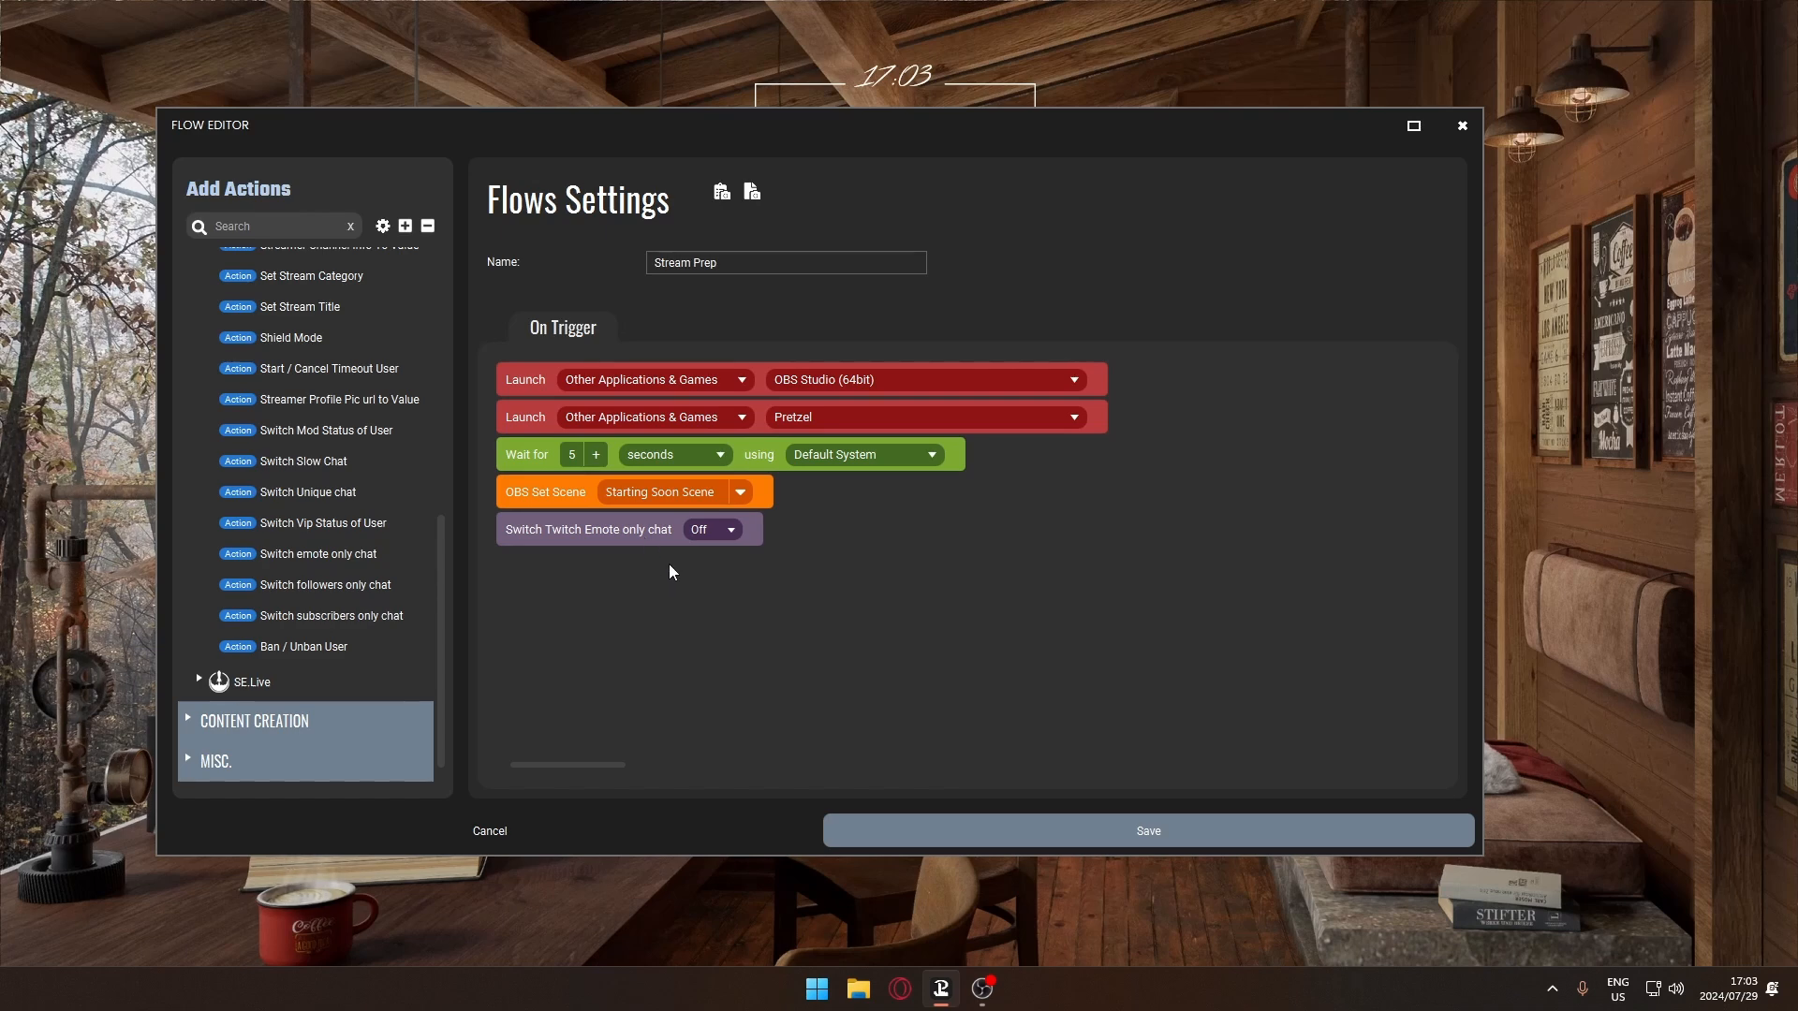
Add an Execute Flow logic action after the emote-only chat action and choose Clear stream VIP as its flow.
scroll(379, 604, "up", 8)
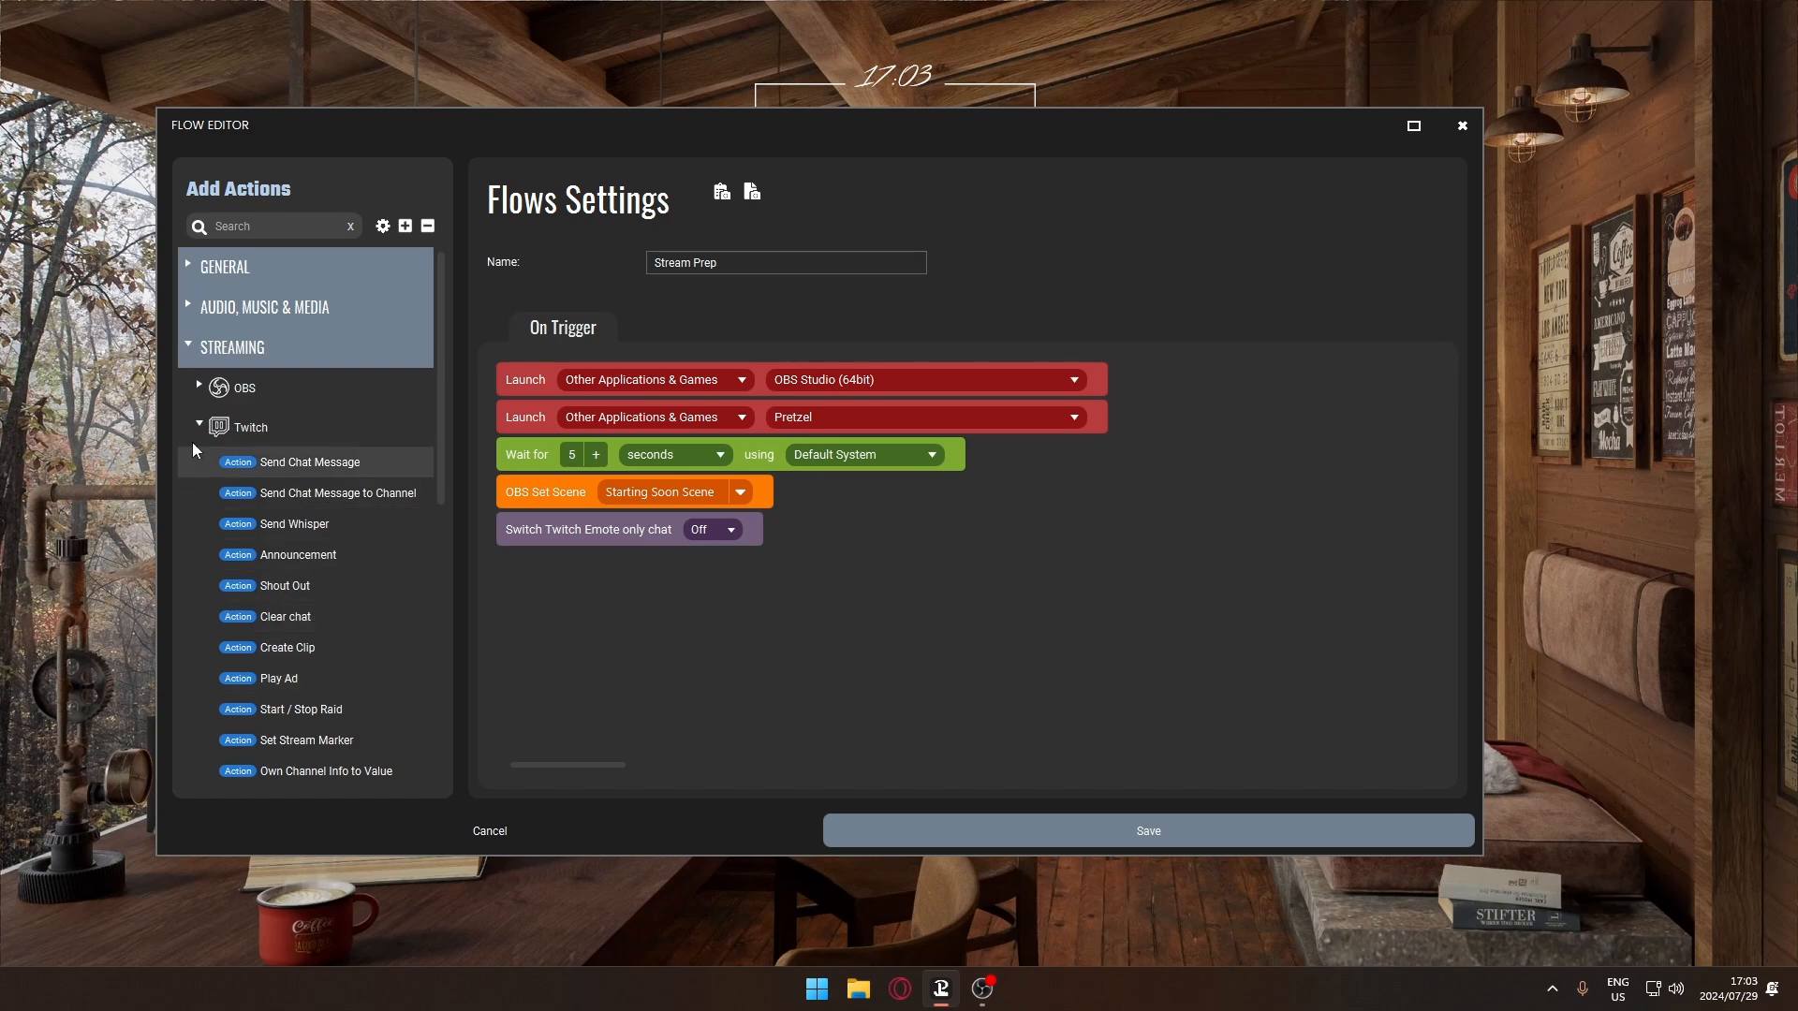
left_click(193, 417)
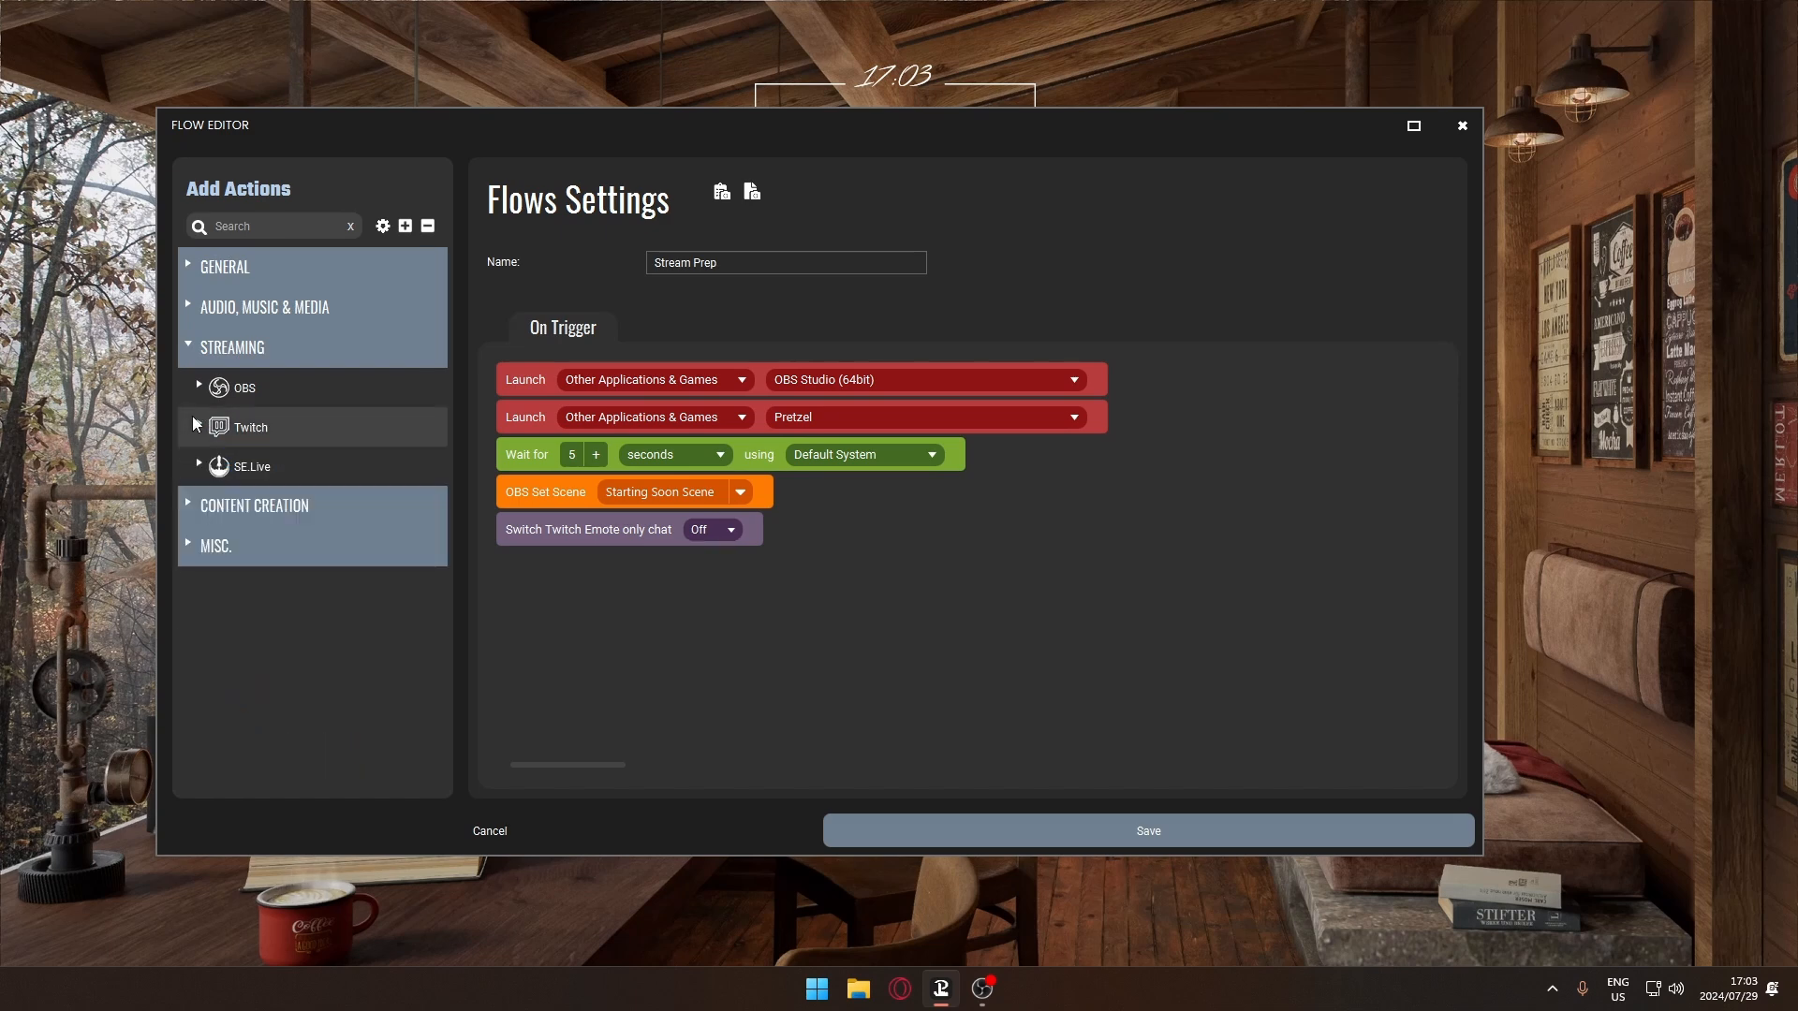
left_click(190, 269)
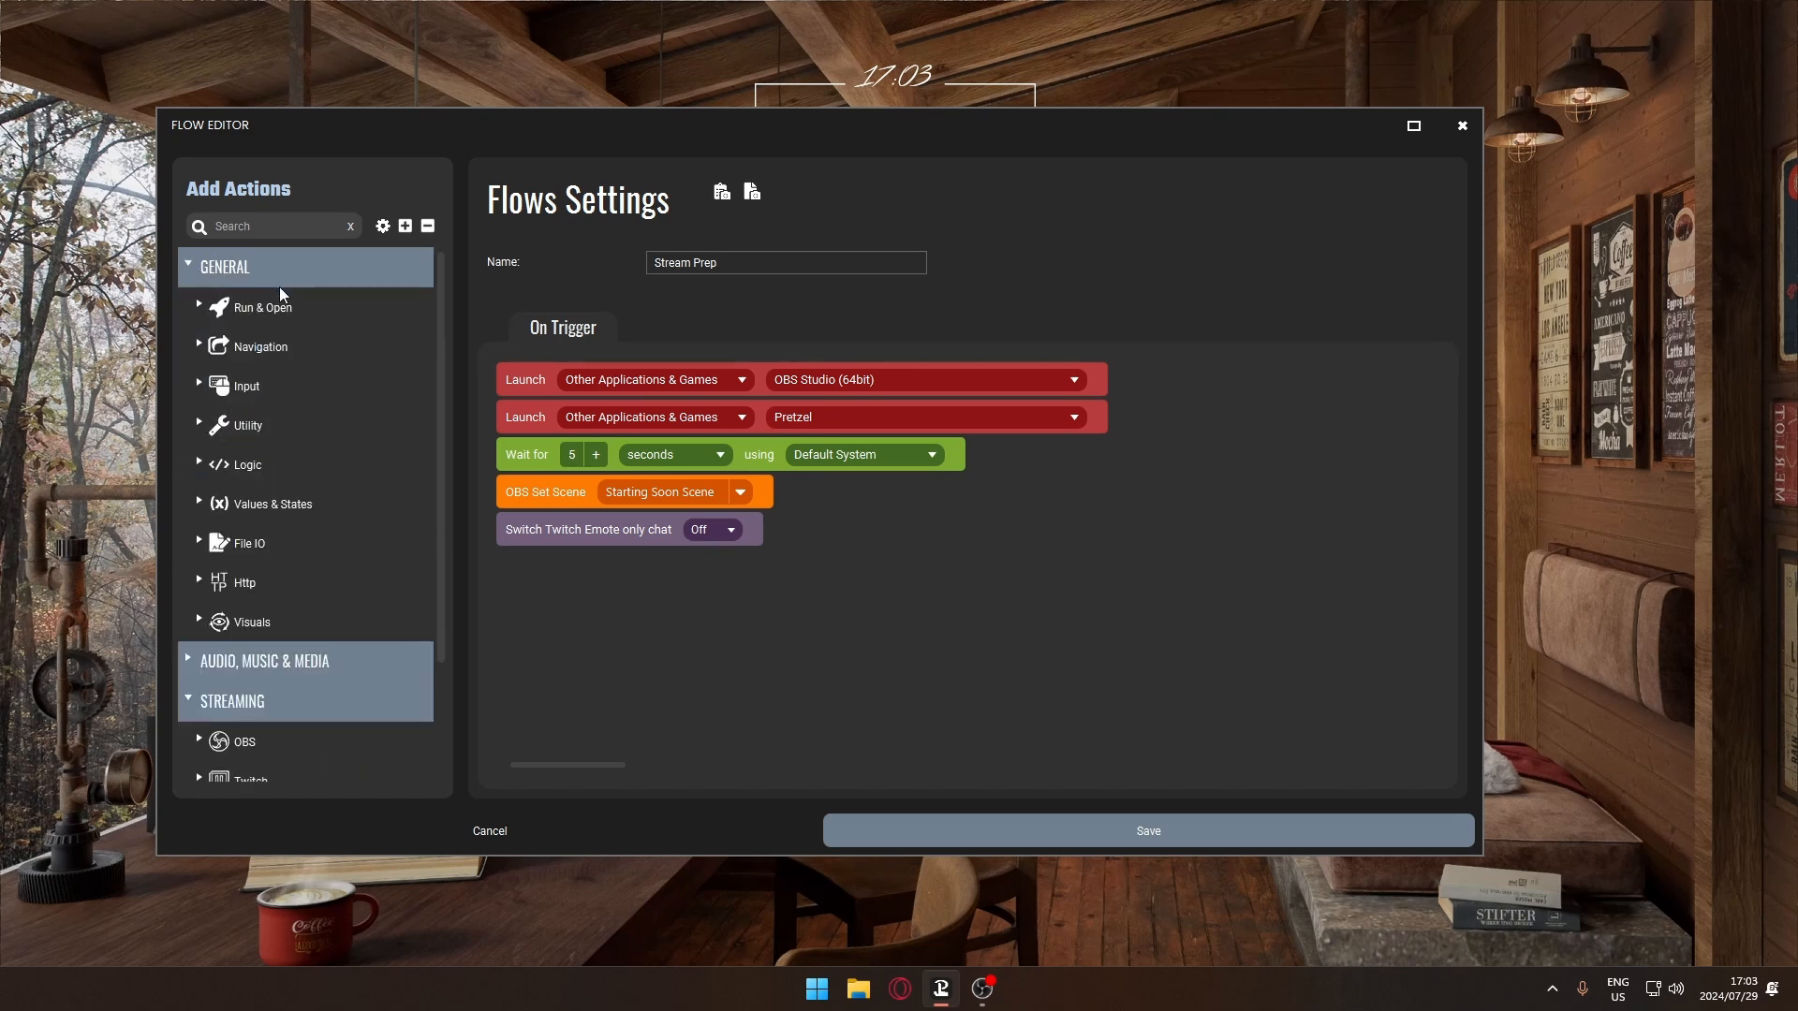
left_click(195, 462)
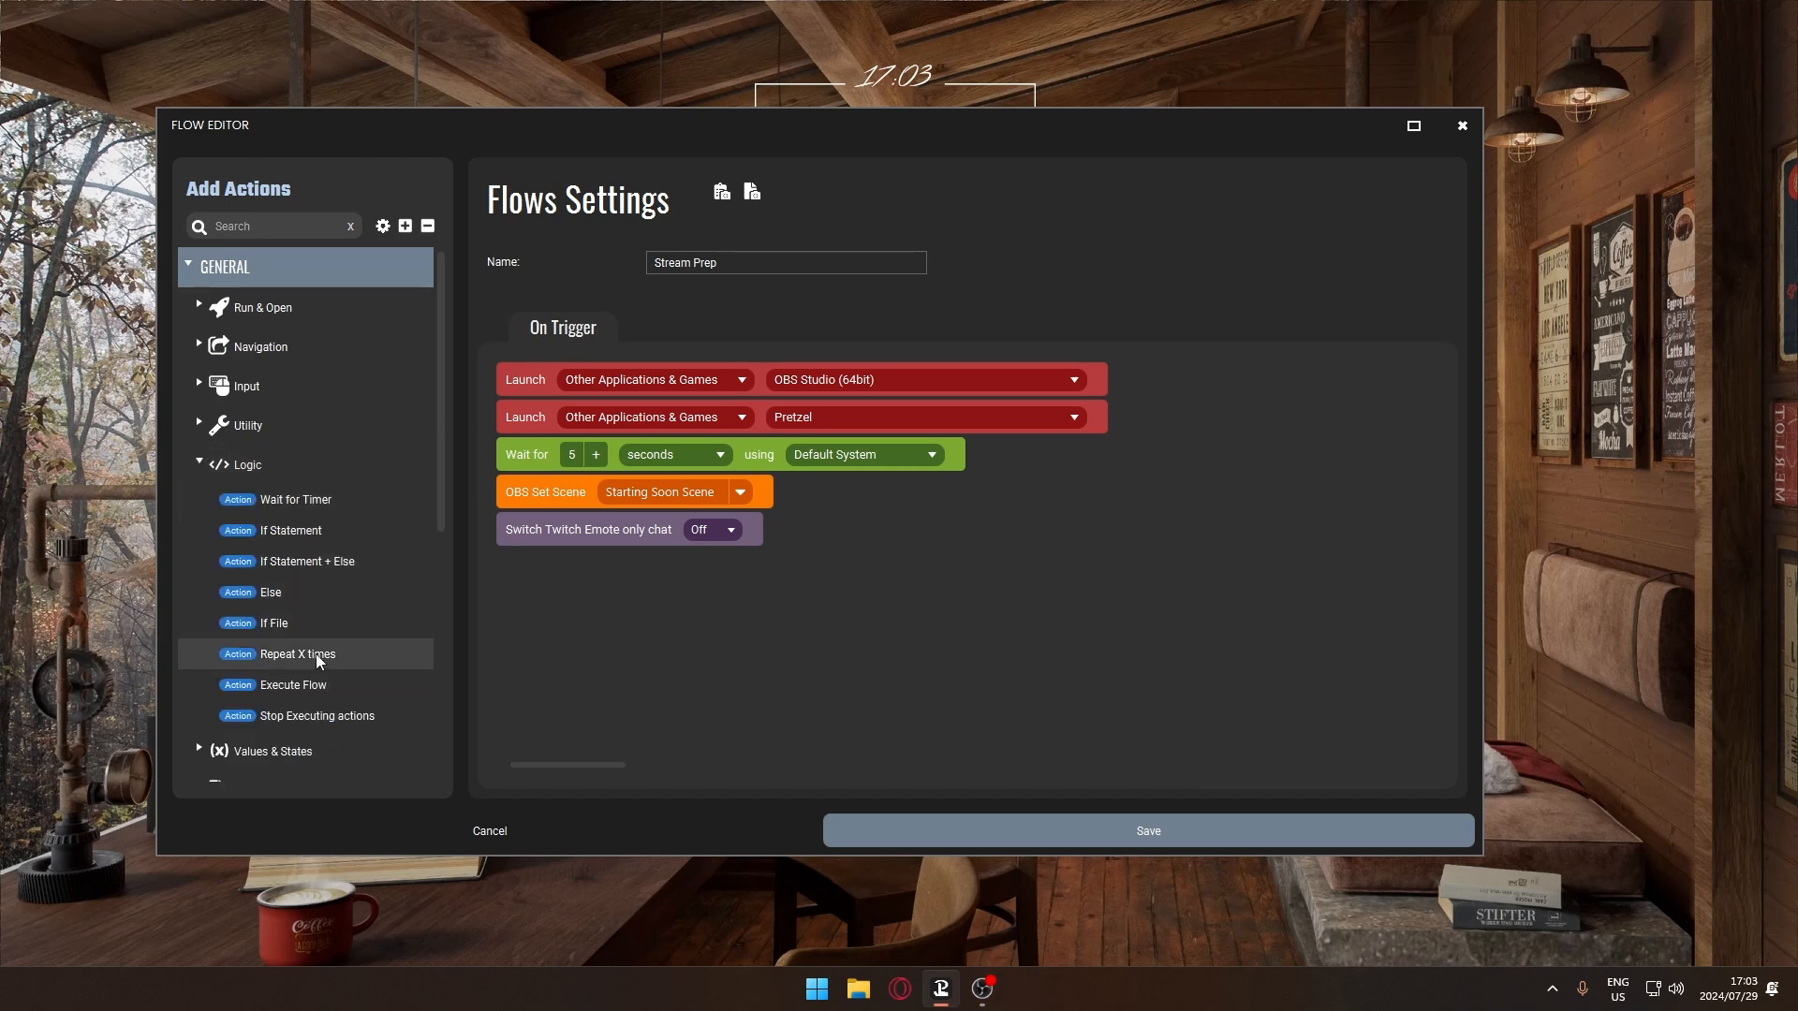
double_click(263, 687)
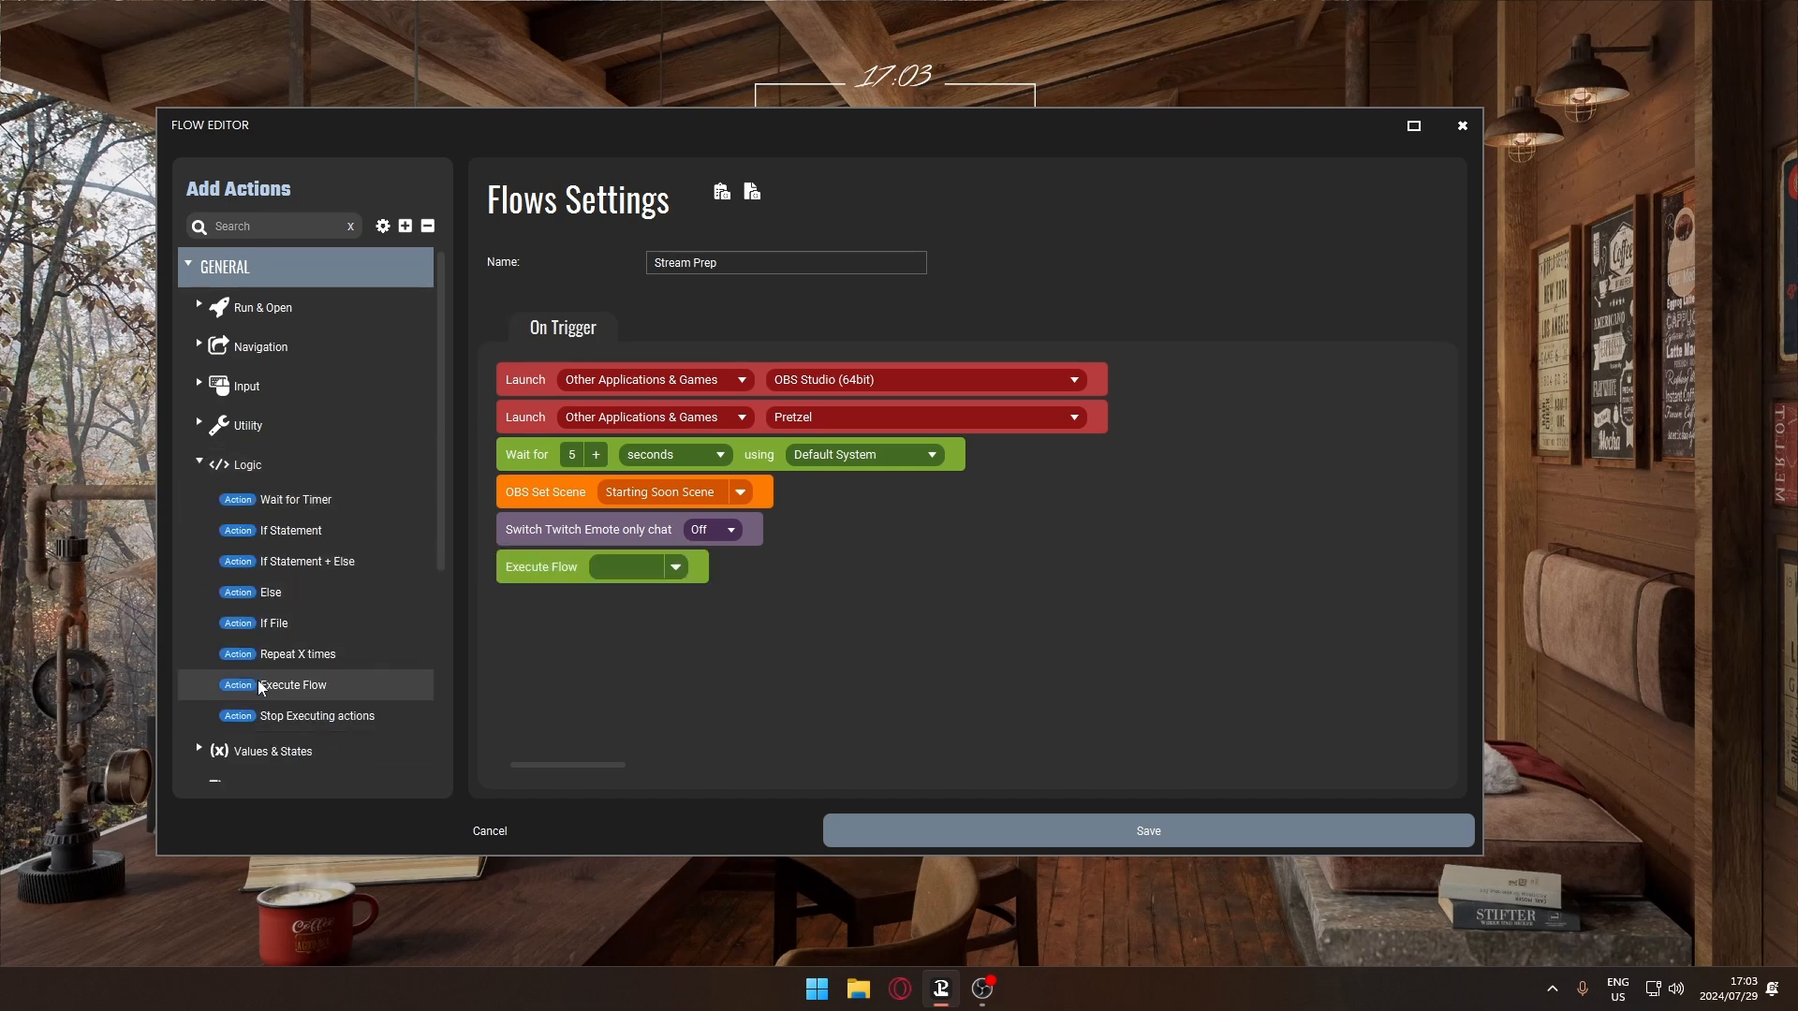
left_click(673, 573)
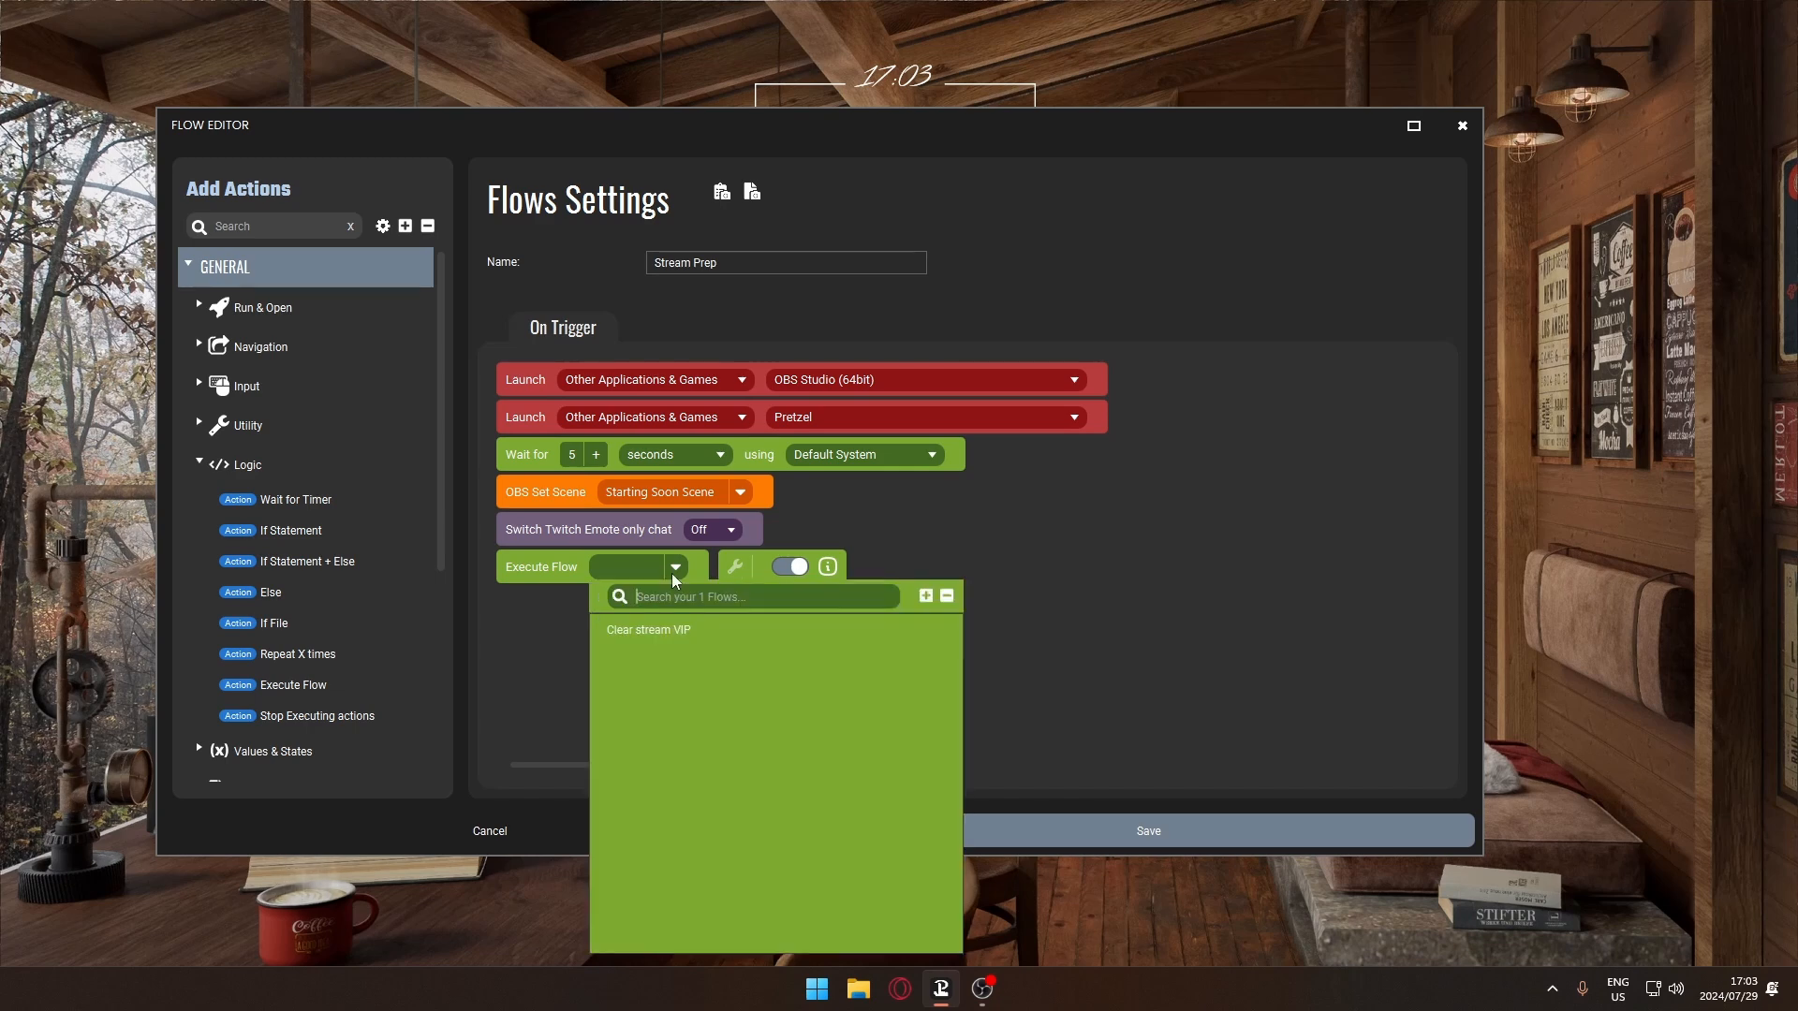
left_click(649, 631)
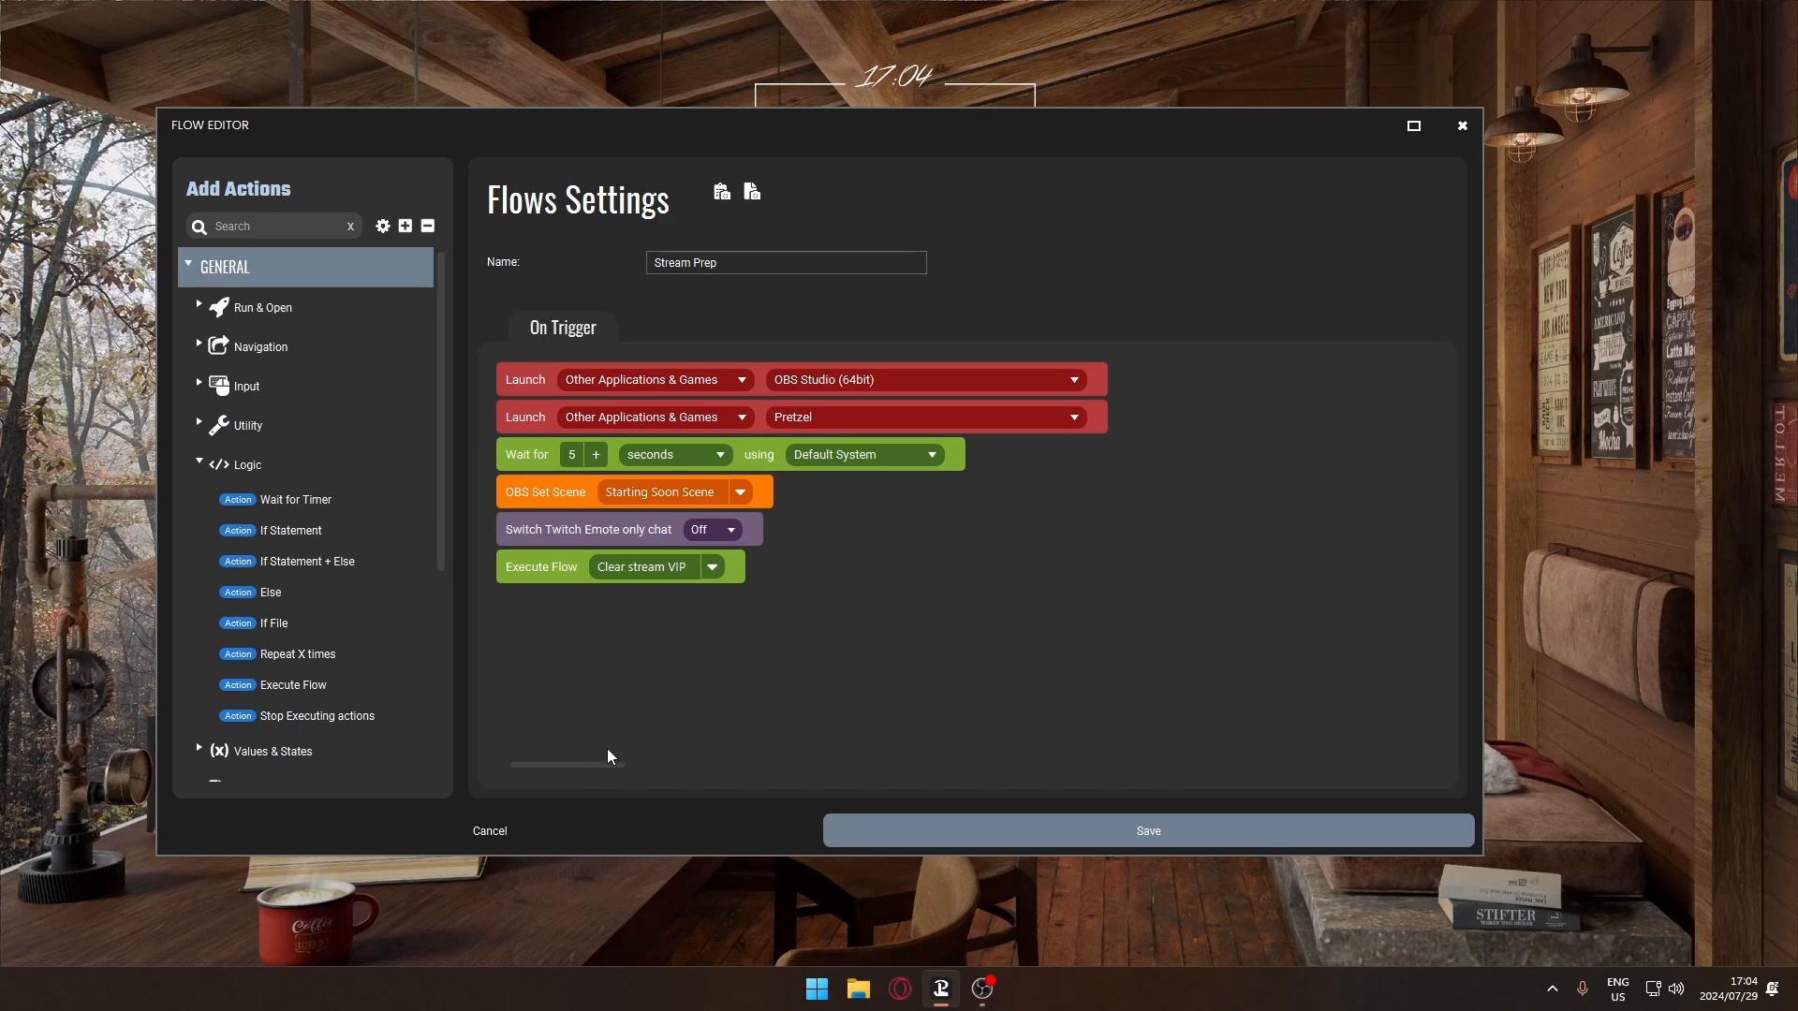
Add a second Wait for Timer action after the Execute Flow action and set it to 5 seconds.
double_click(309, 514)
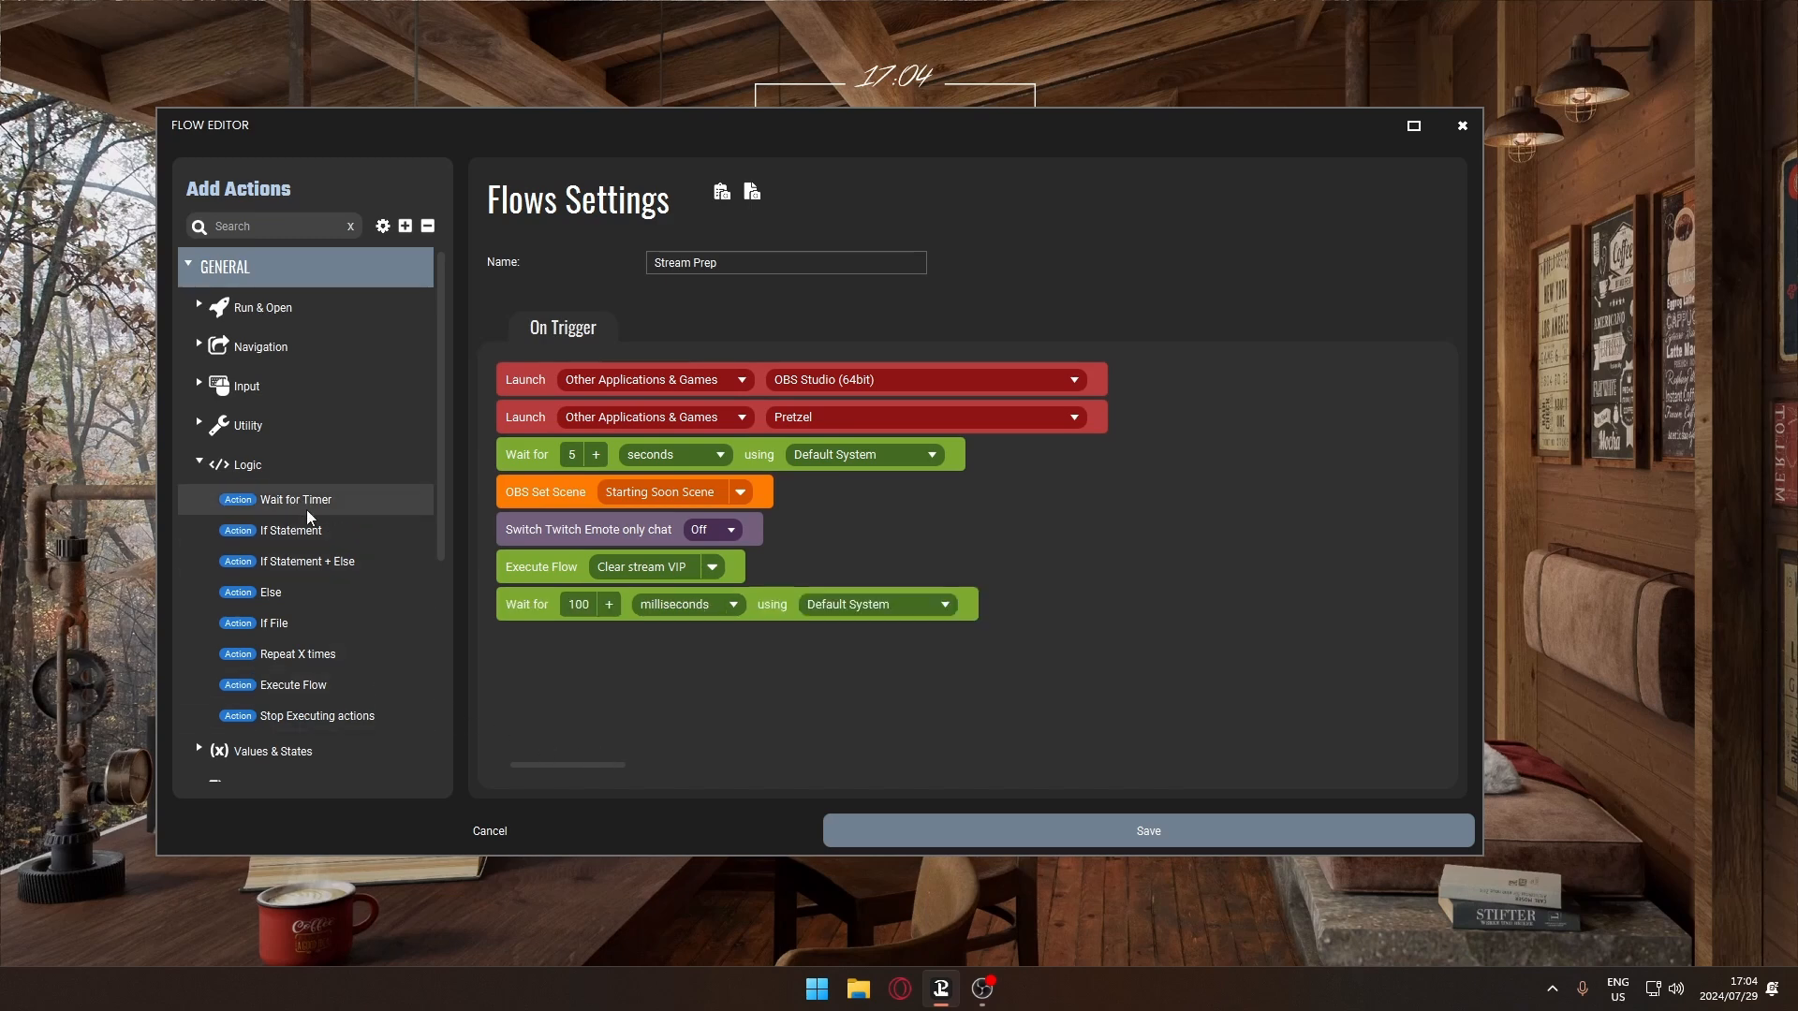
left_click(603, 608)
left_click(587, 614)
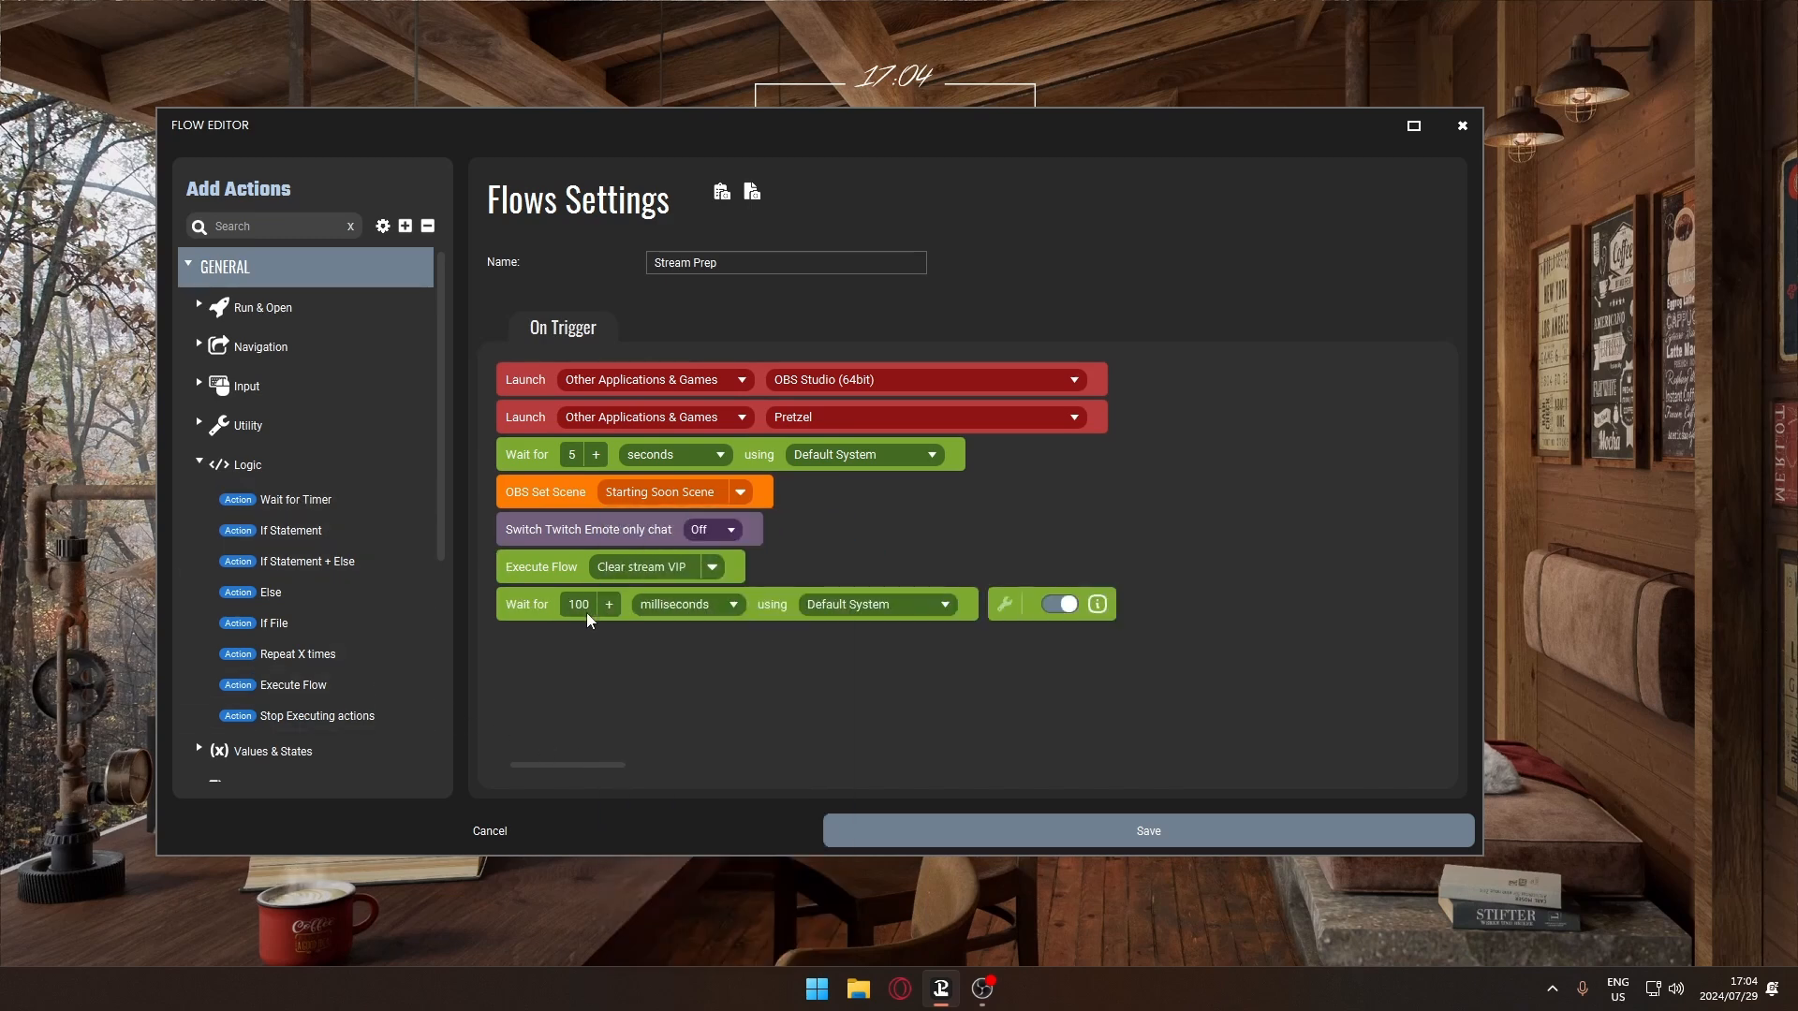
double_click(581, 600)
type("5")
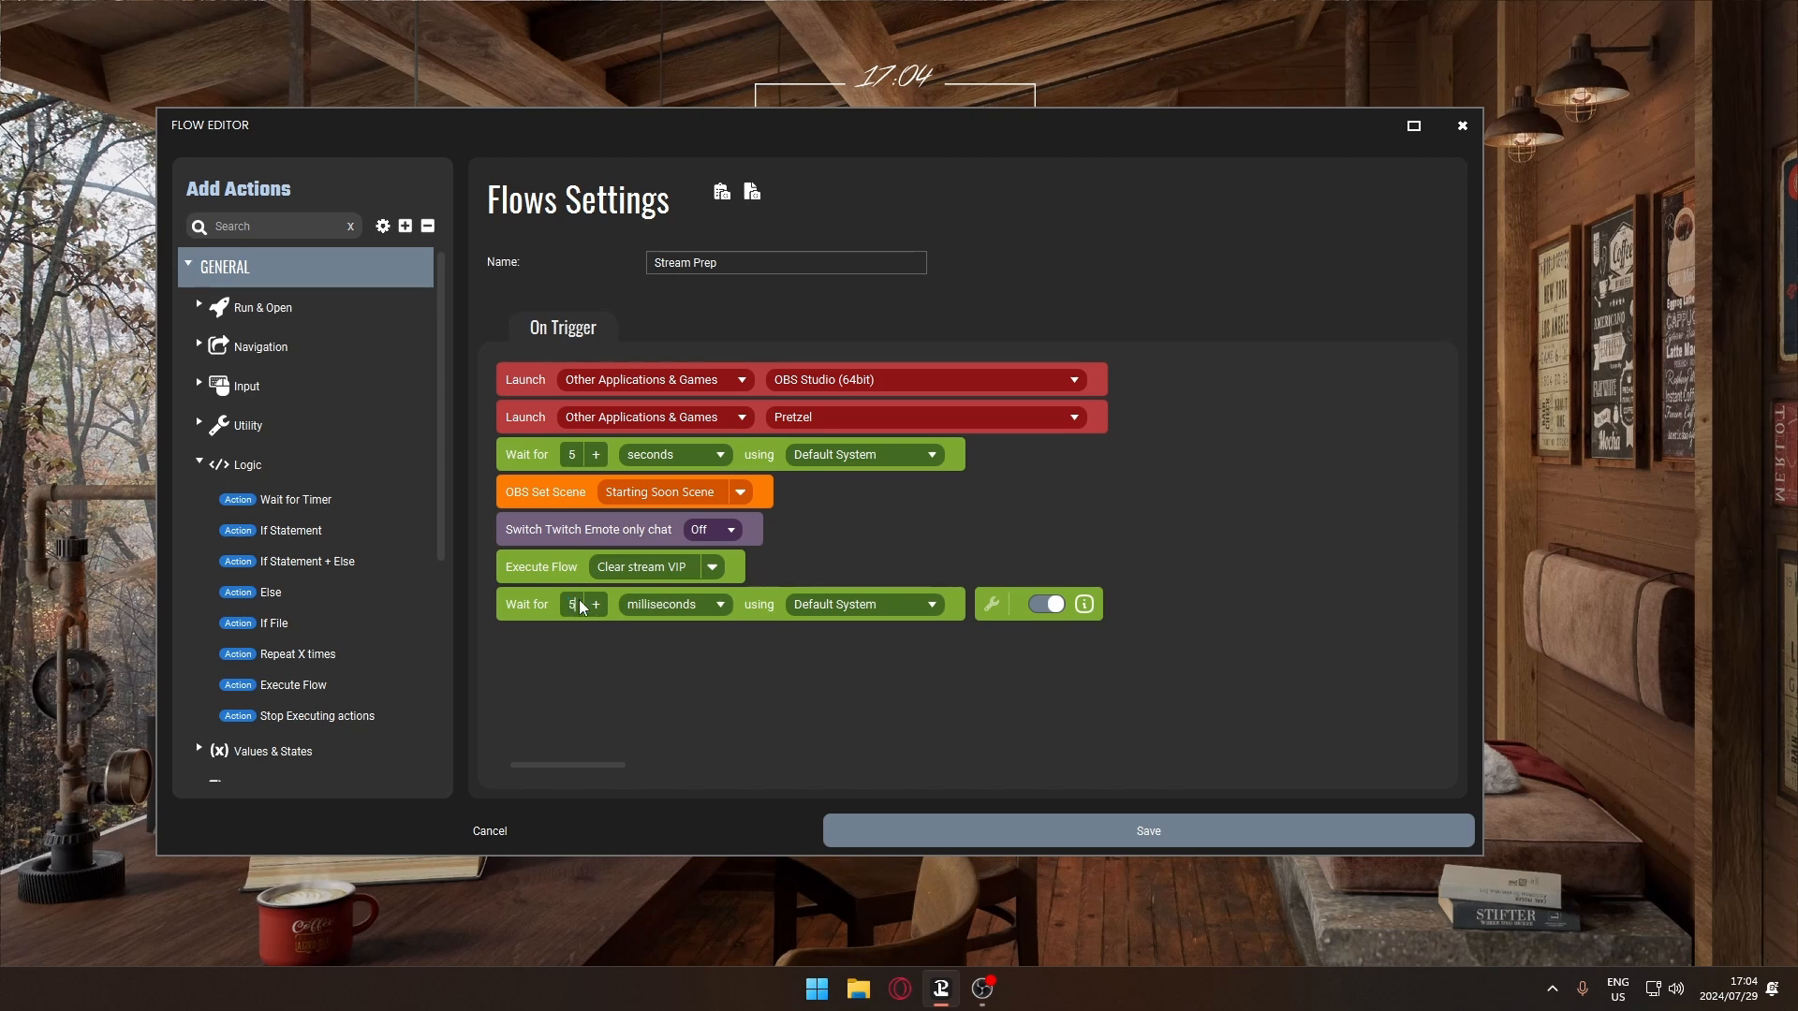
left_click(718, 613)
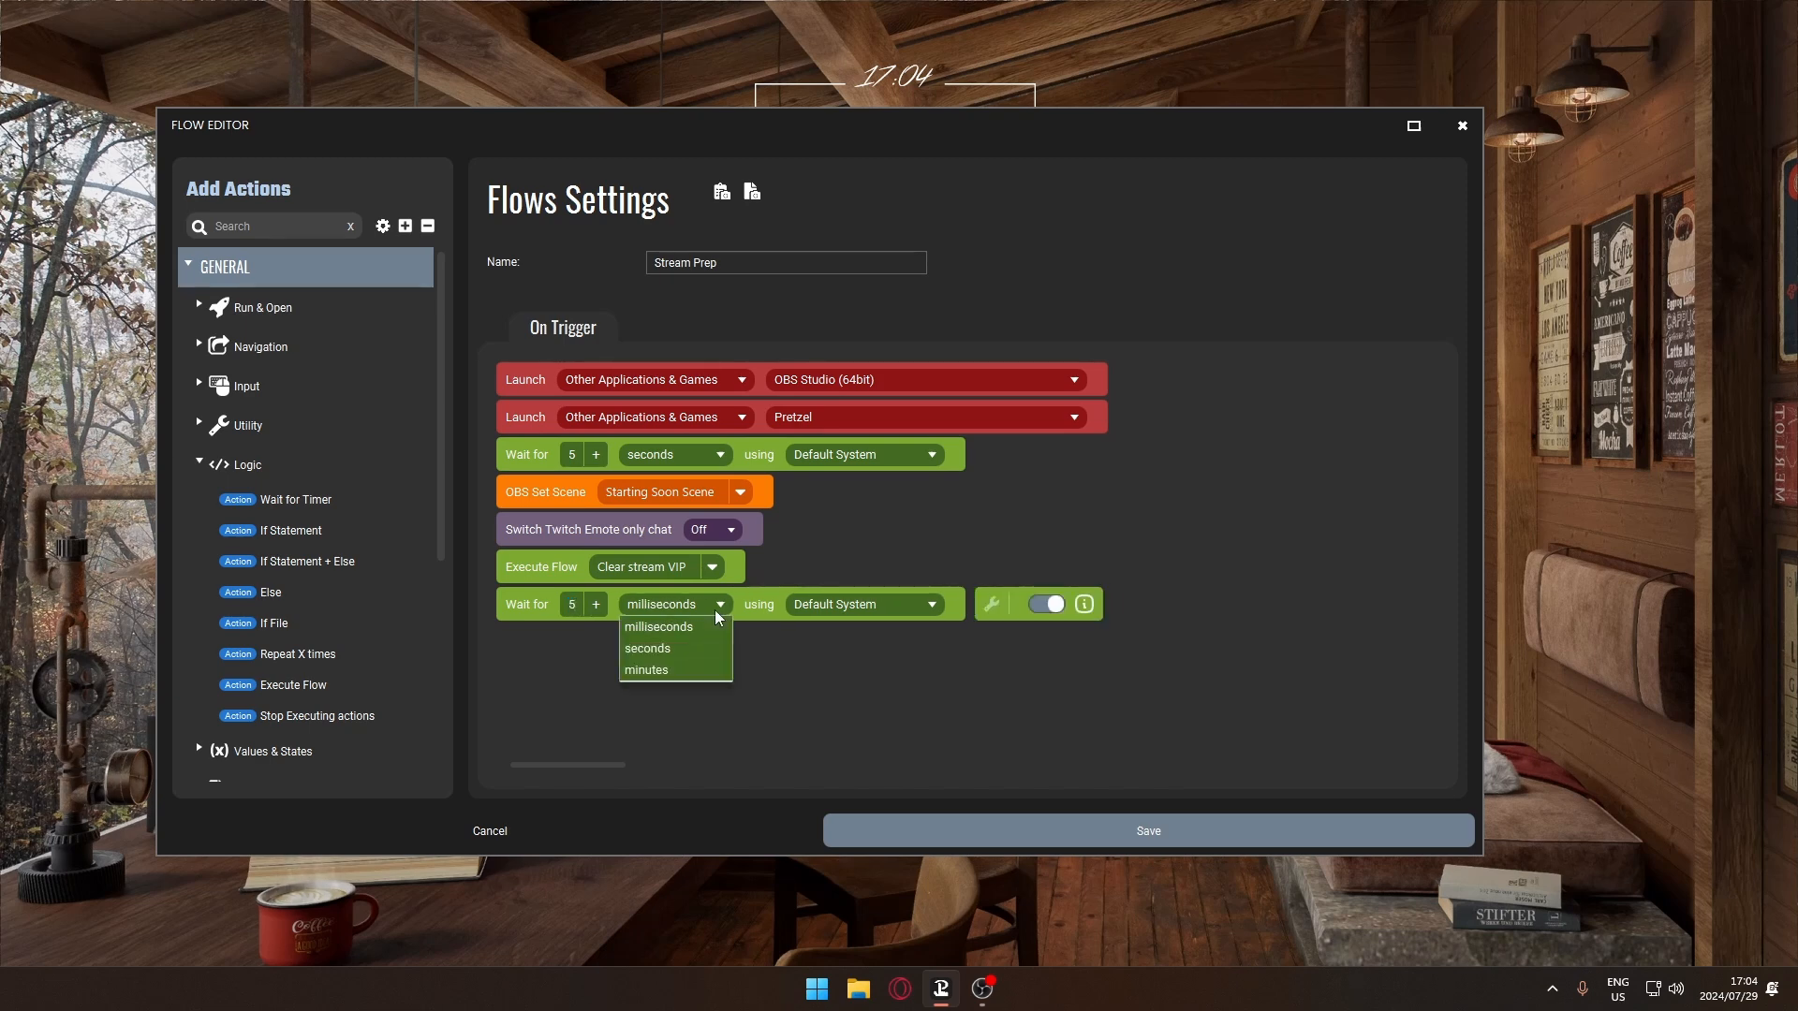
left_click(680, 650)
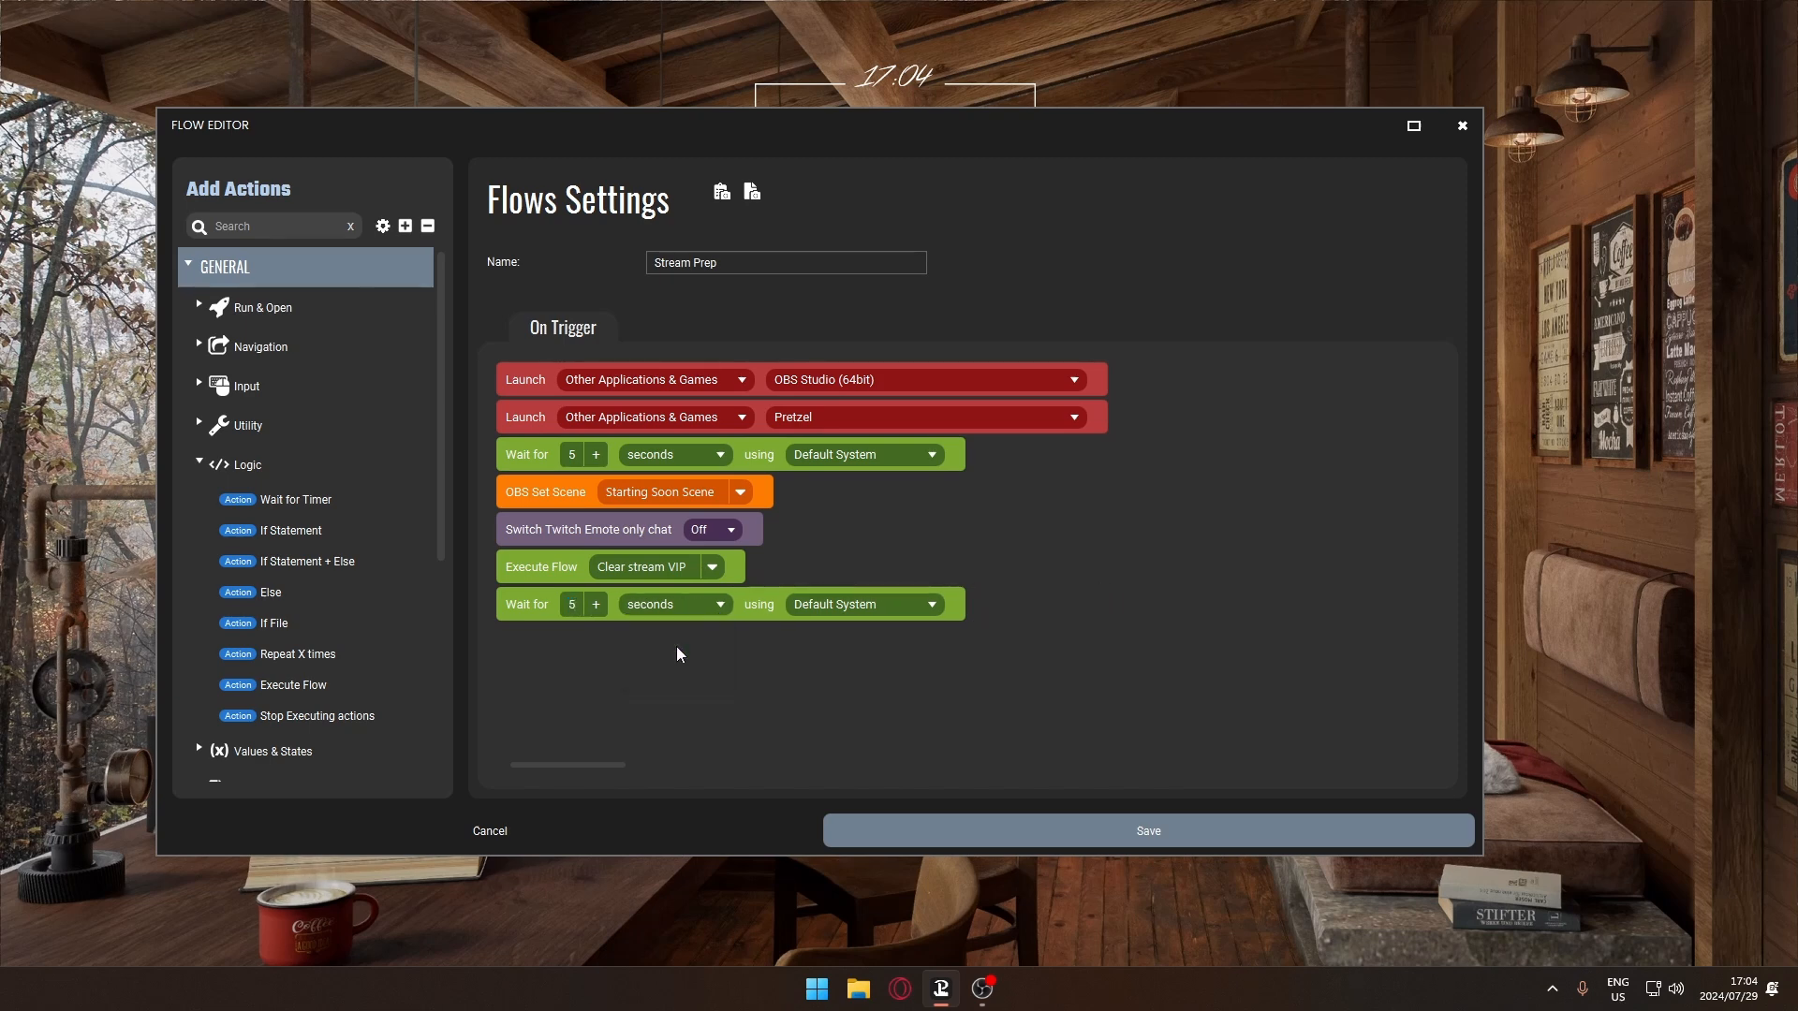
right_click(550, 462)
left_click(595, 560)
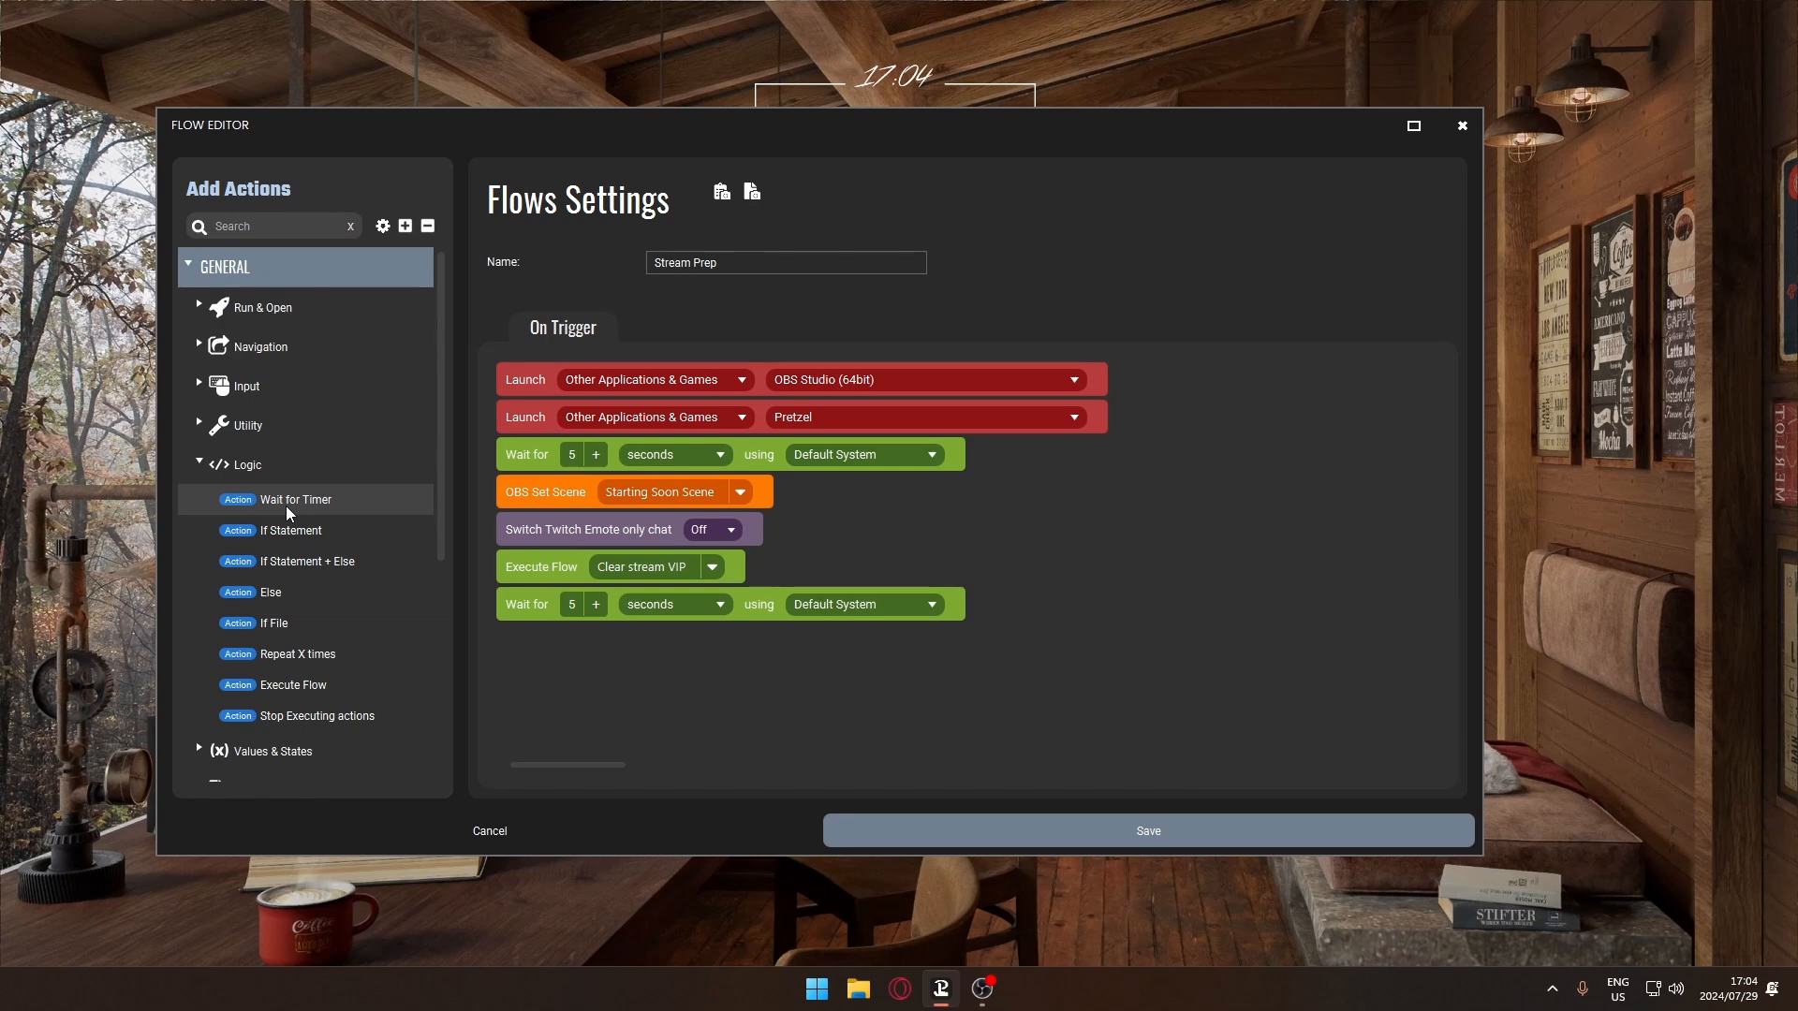
Add a Twitch Clear chat action after the second wait.
scroll(284, 506, "down", 3)
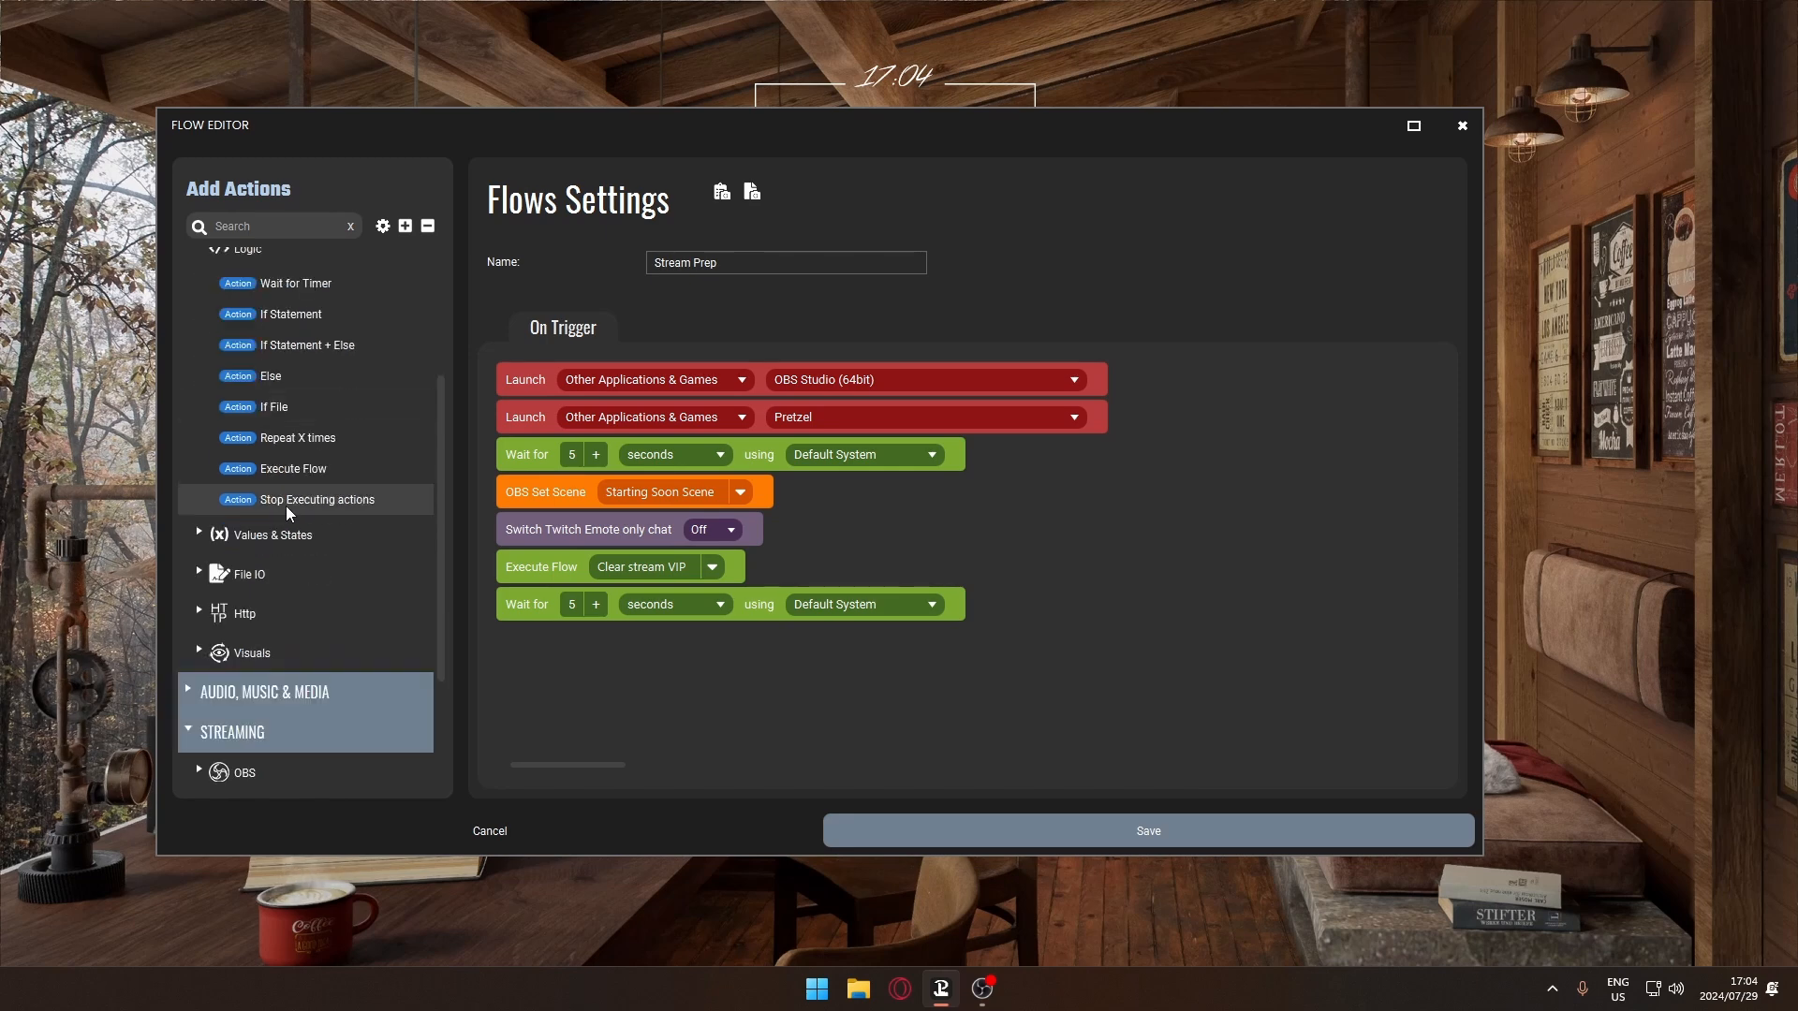
scroll(258, 675, "down", 2)
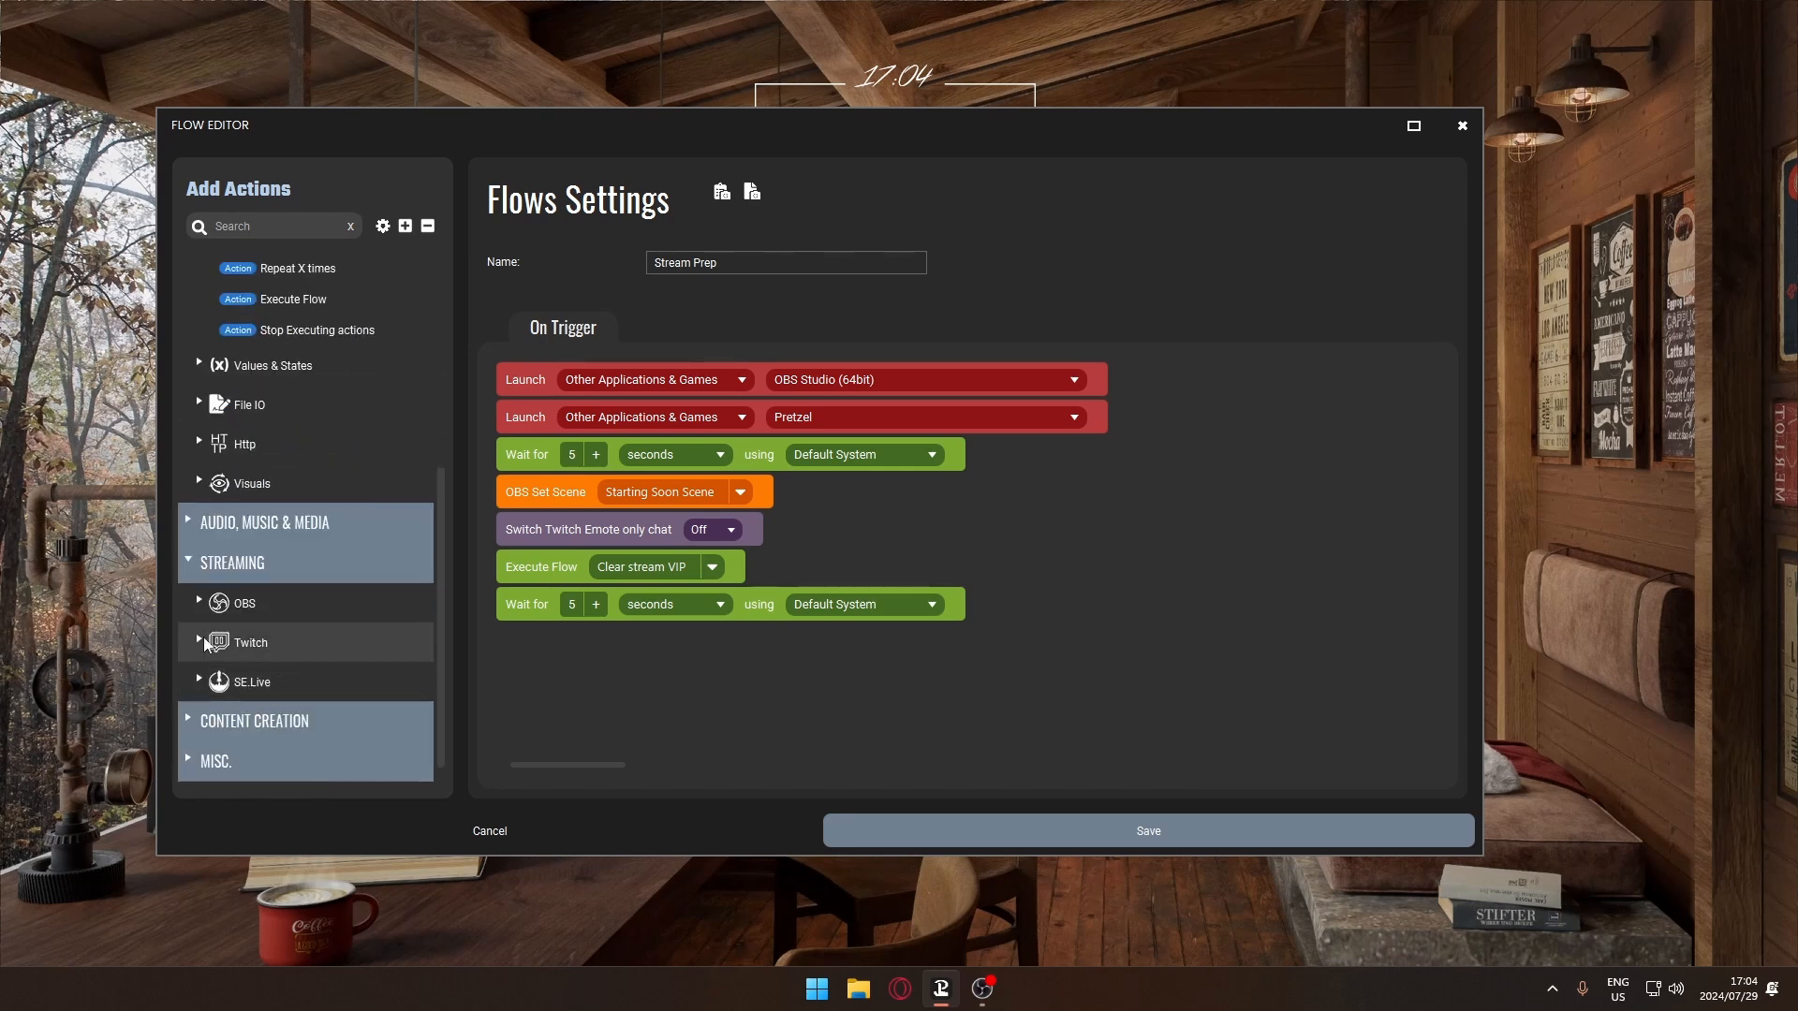
left_click(271, 646)
scroll(341, 721, "down", 2)
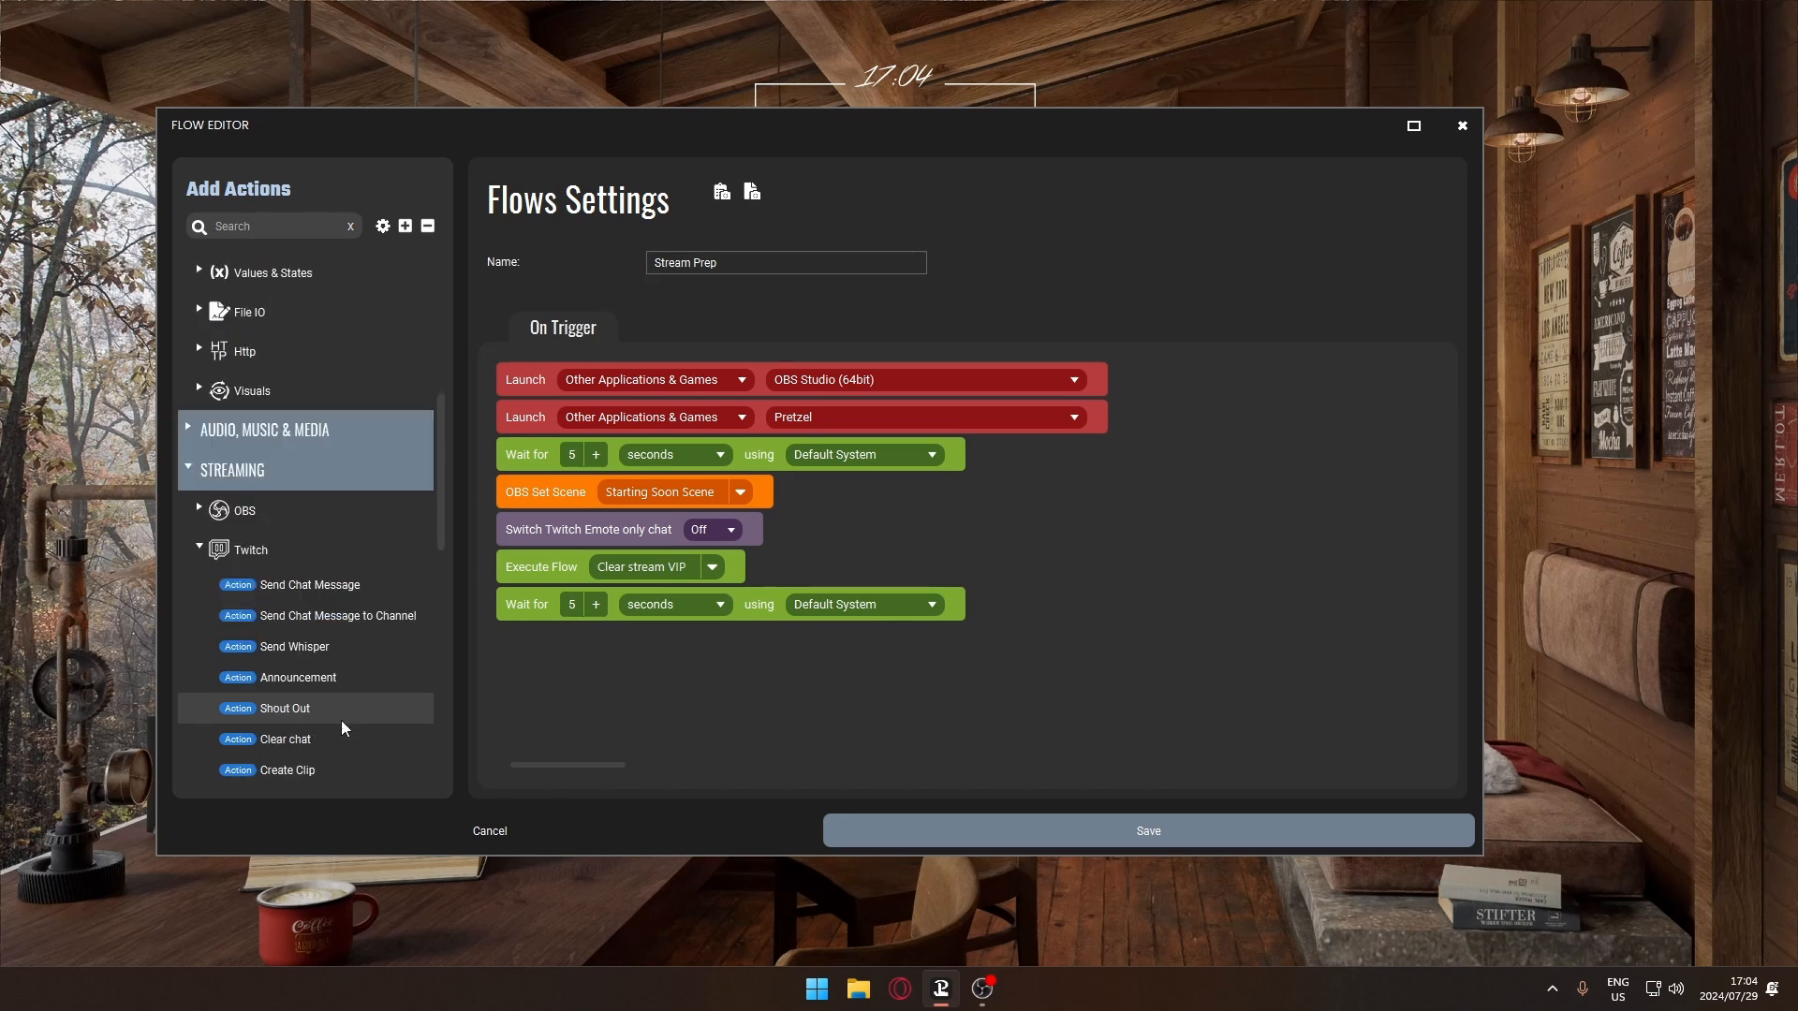
left_click(306, 741)
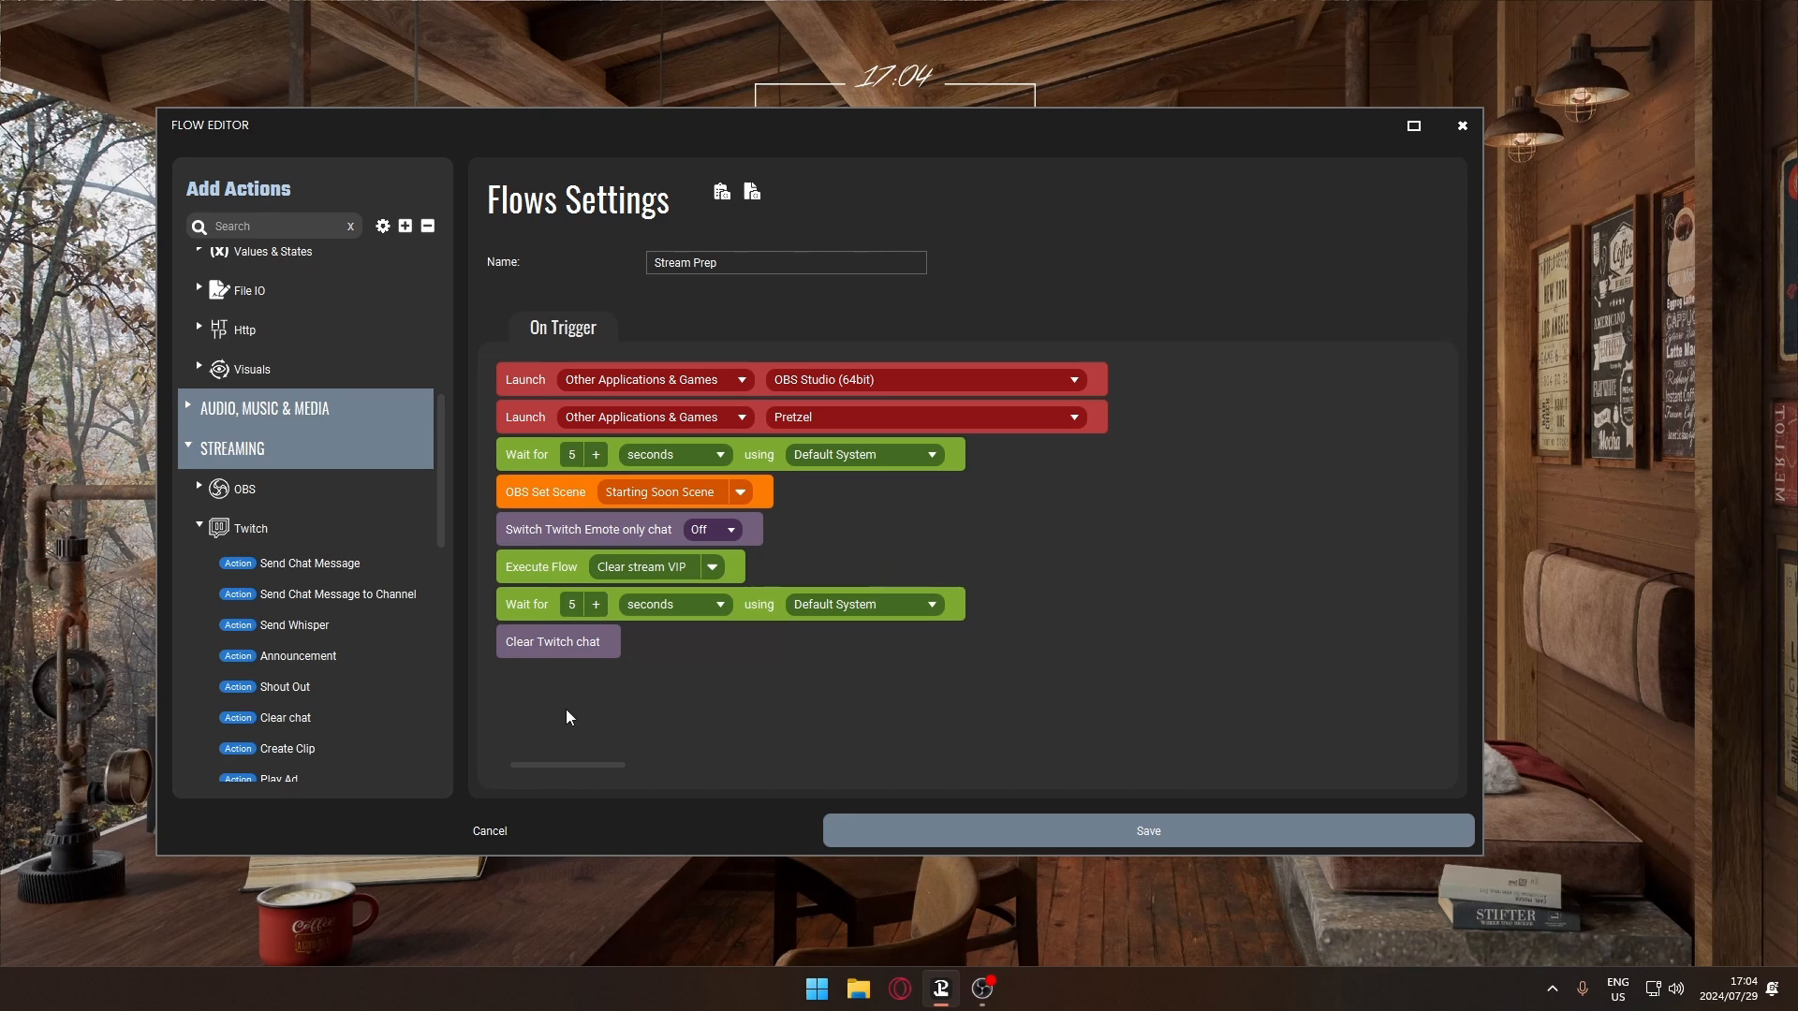
Add a Go To Page action for the Streaming page at the end of the flow, and save the flow.
left_click(189, 523)
left_click(189, 541)
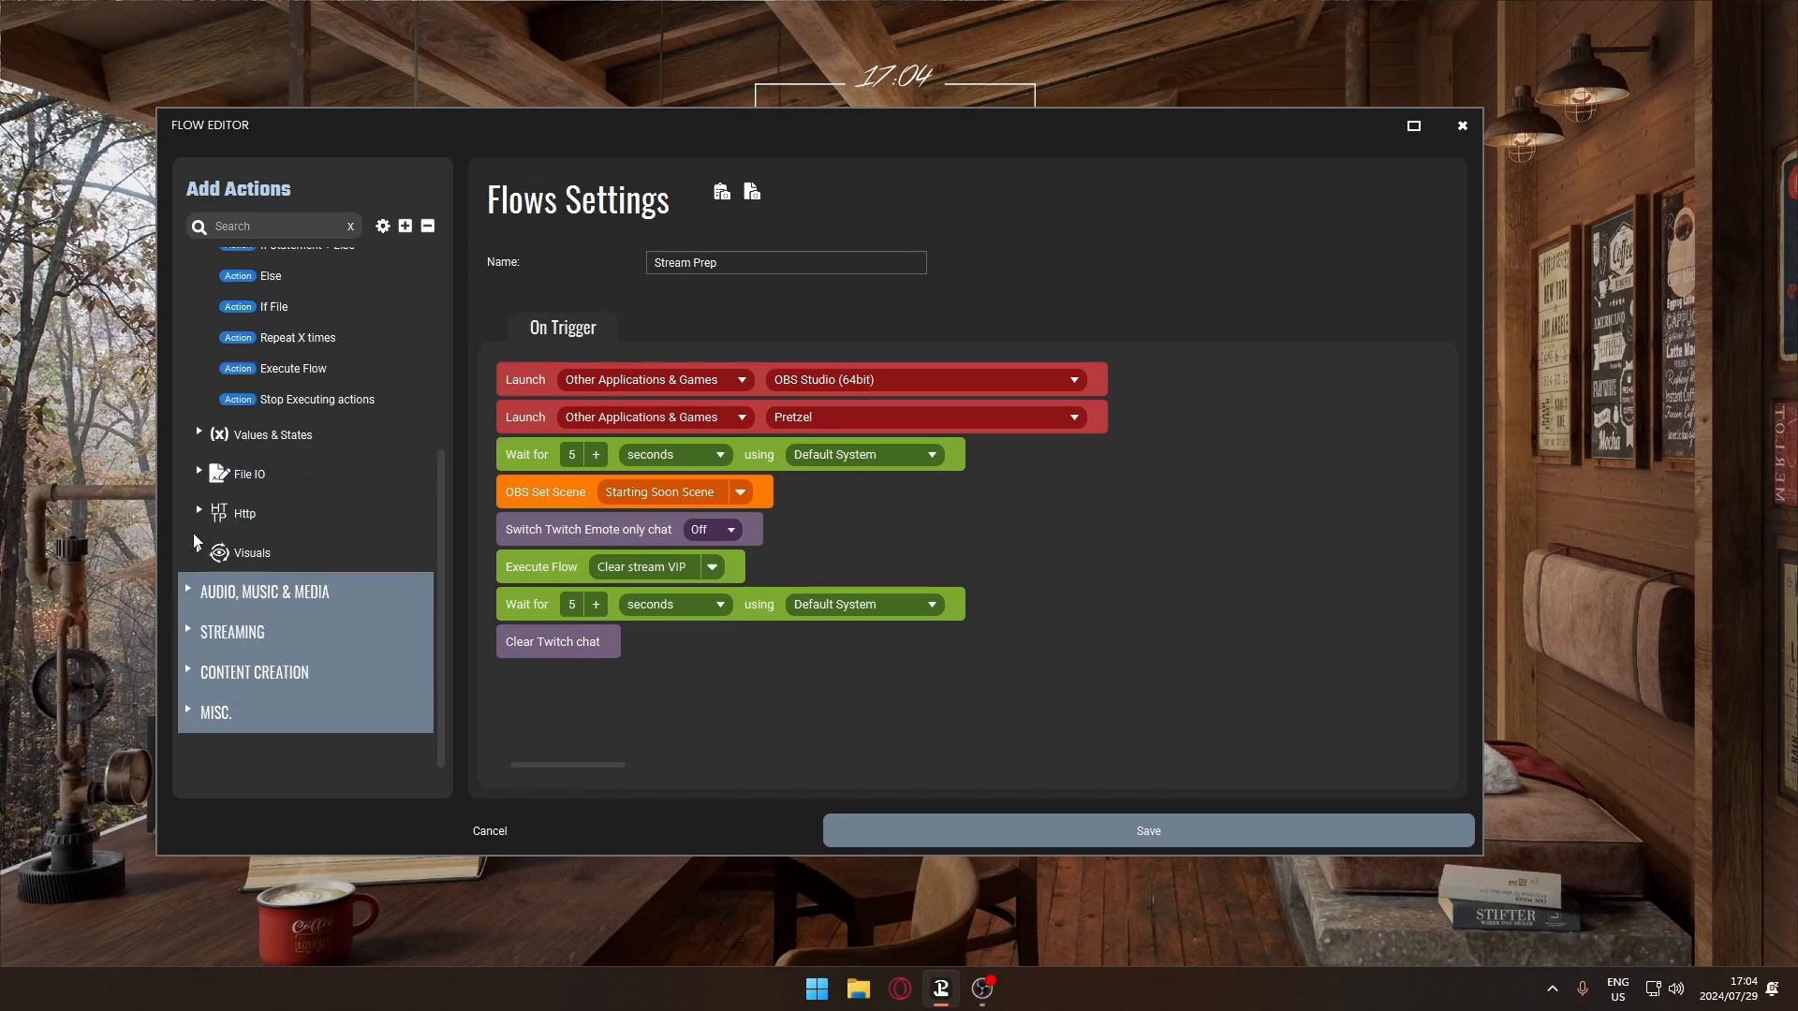
scroll(292, 487, "up", 2)
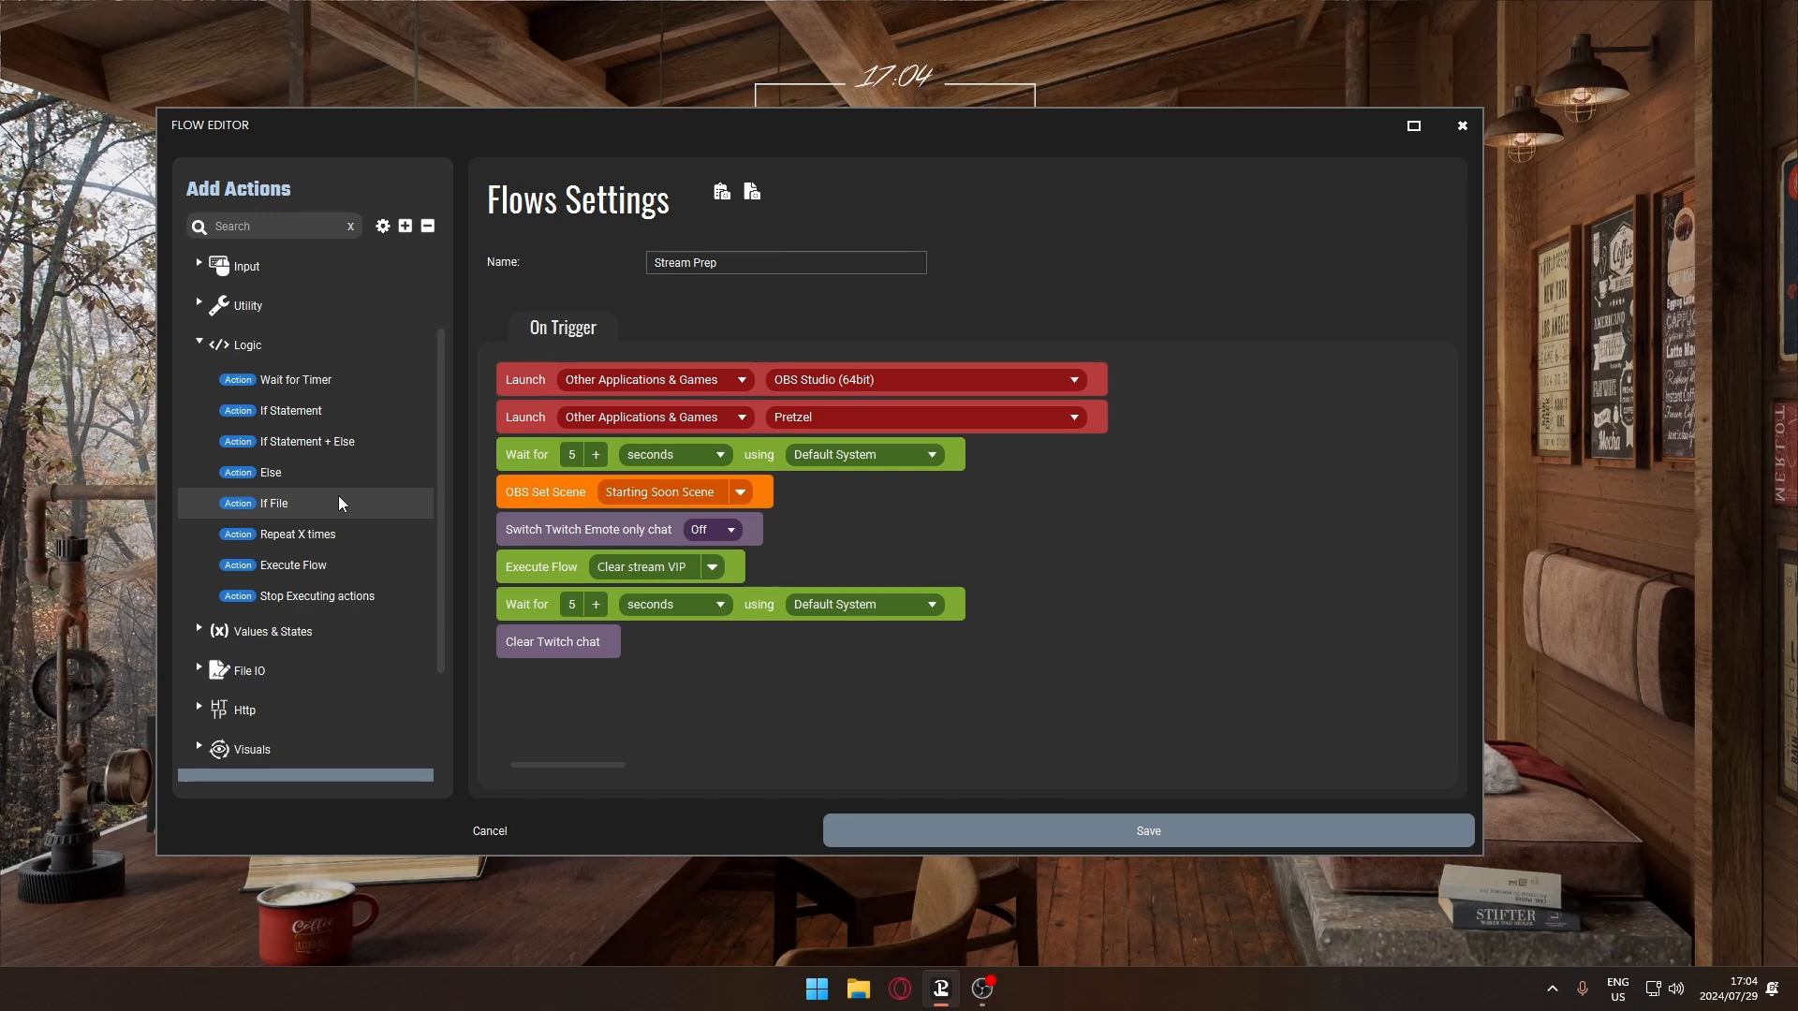
left_click(200, 346)
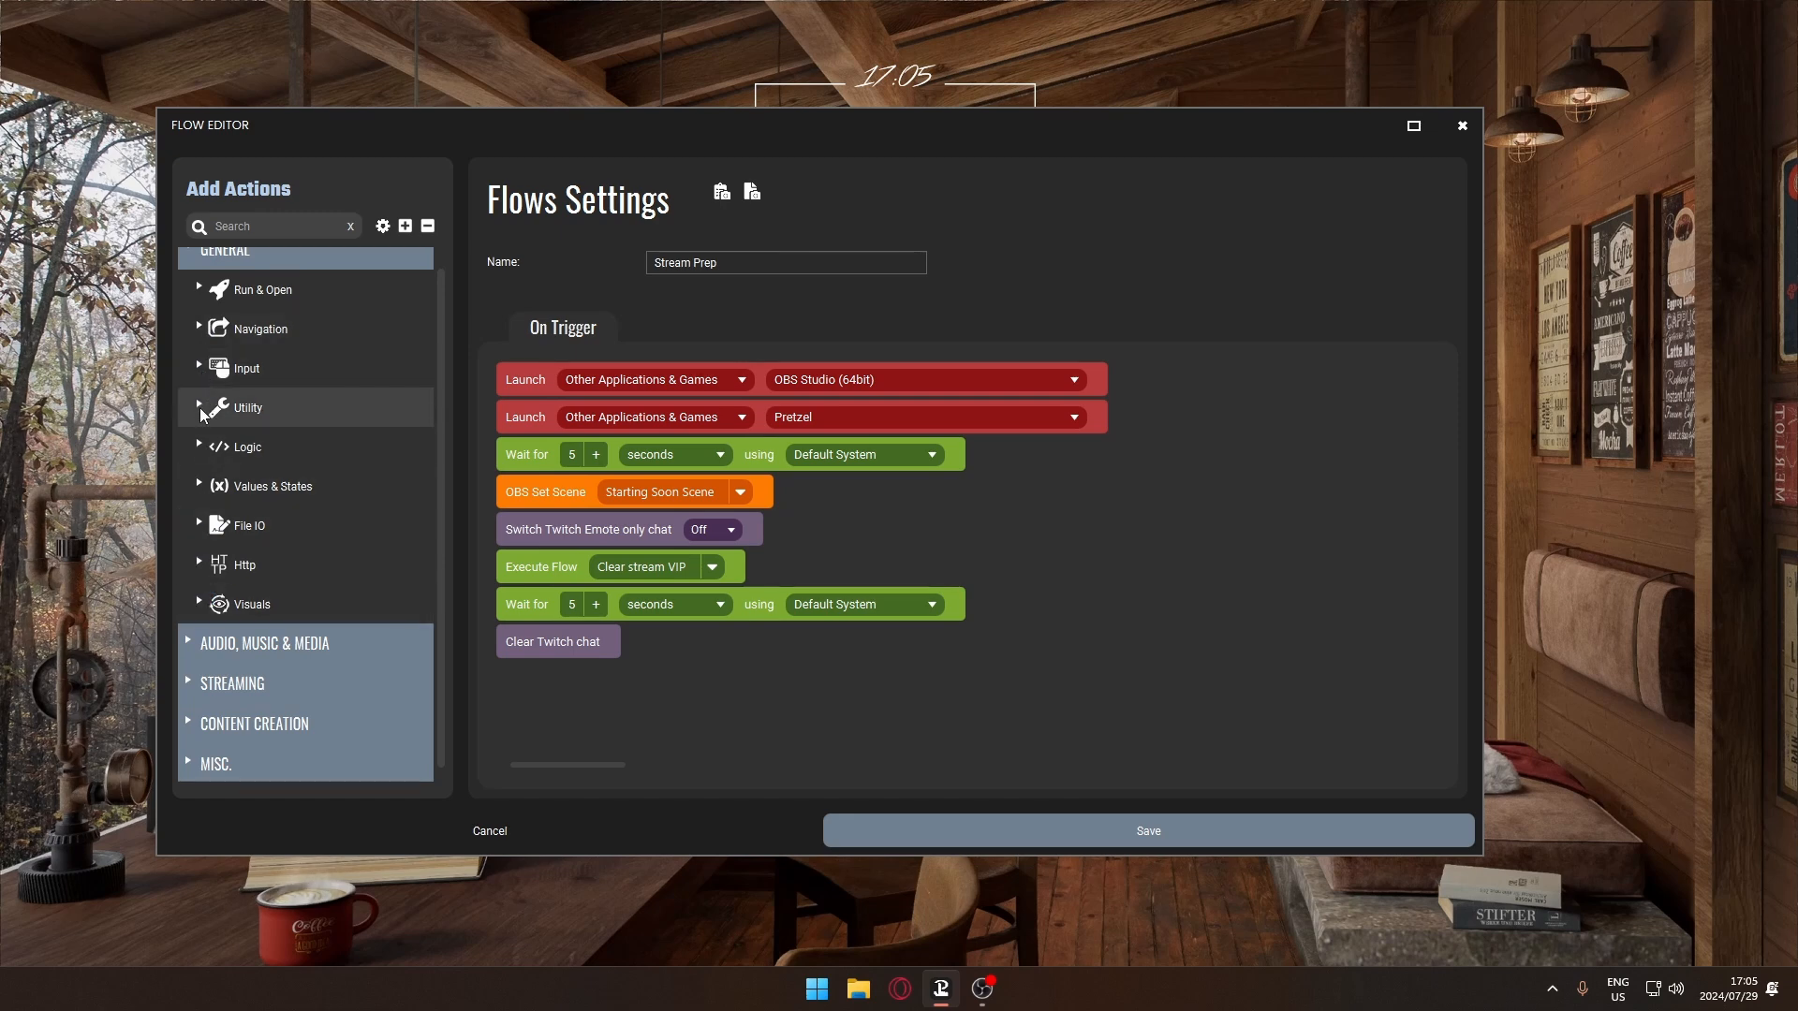
left_click(199, 333)
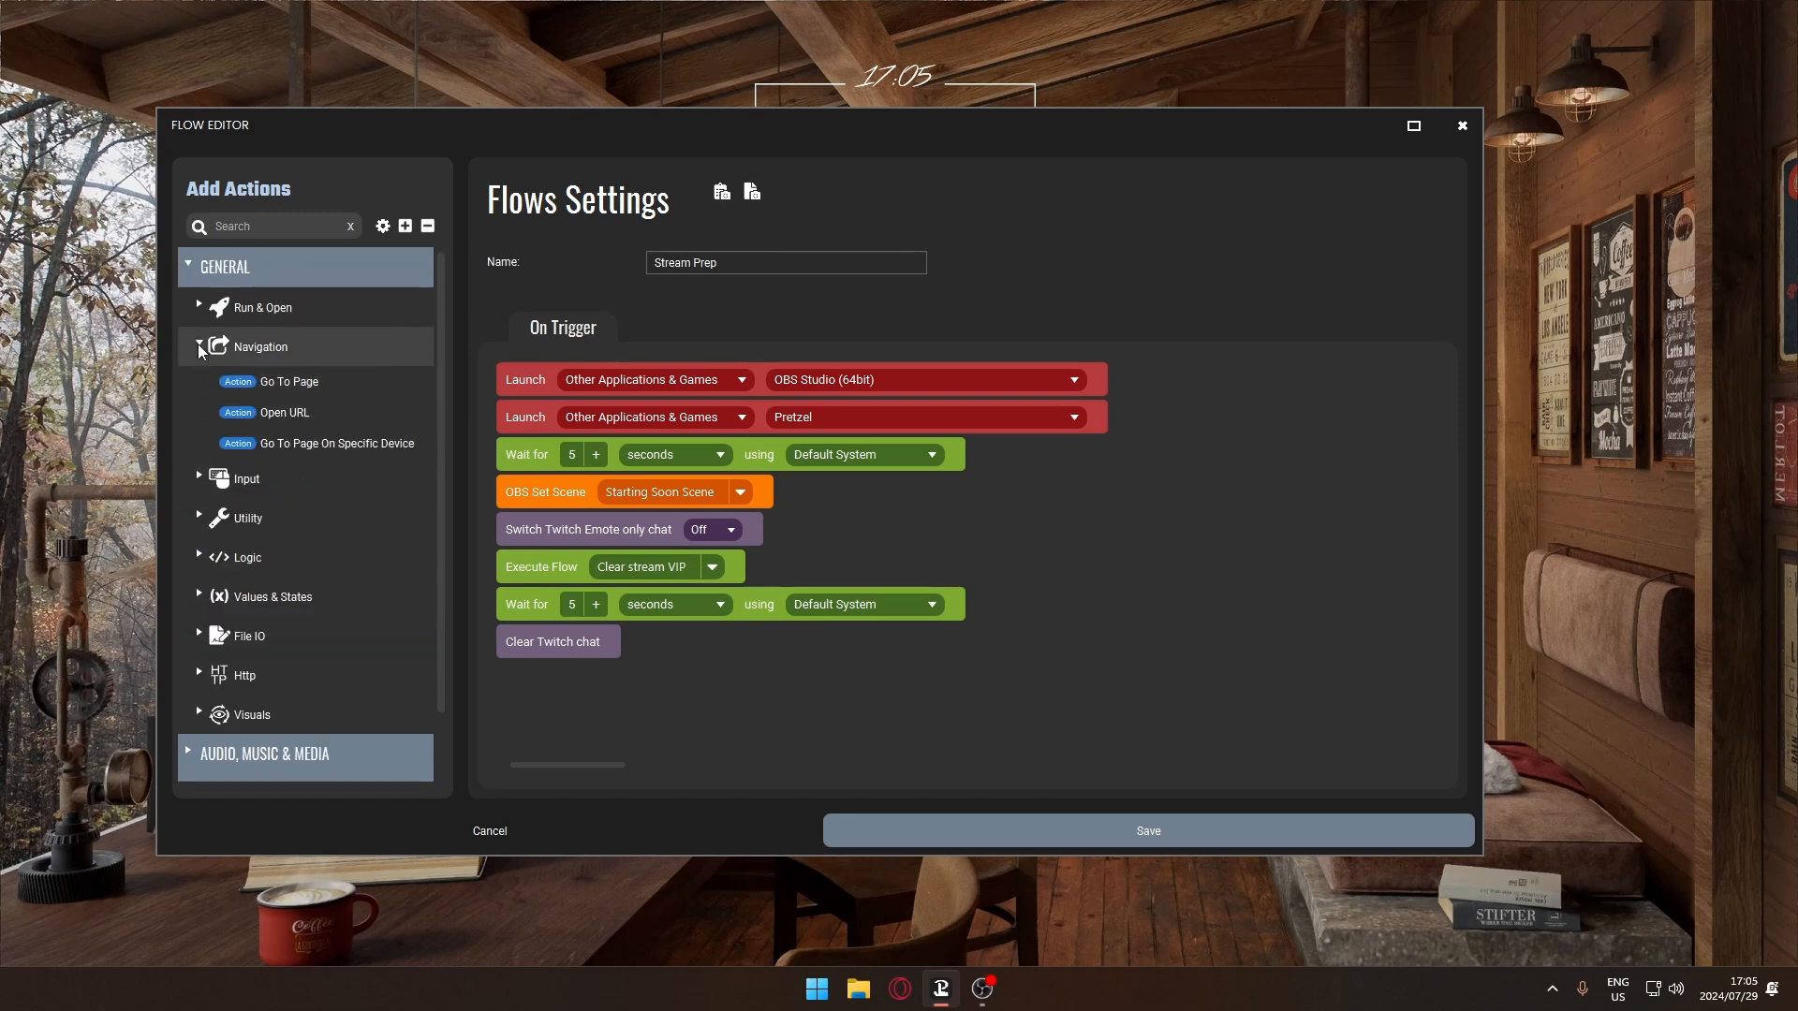
double_click(298, 394)
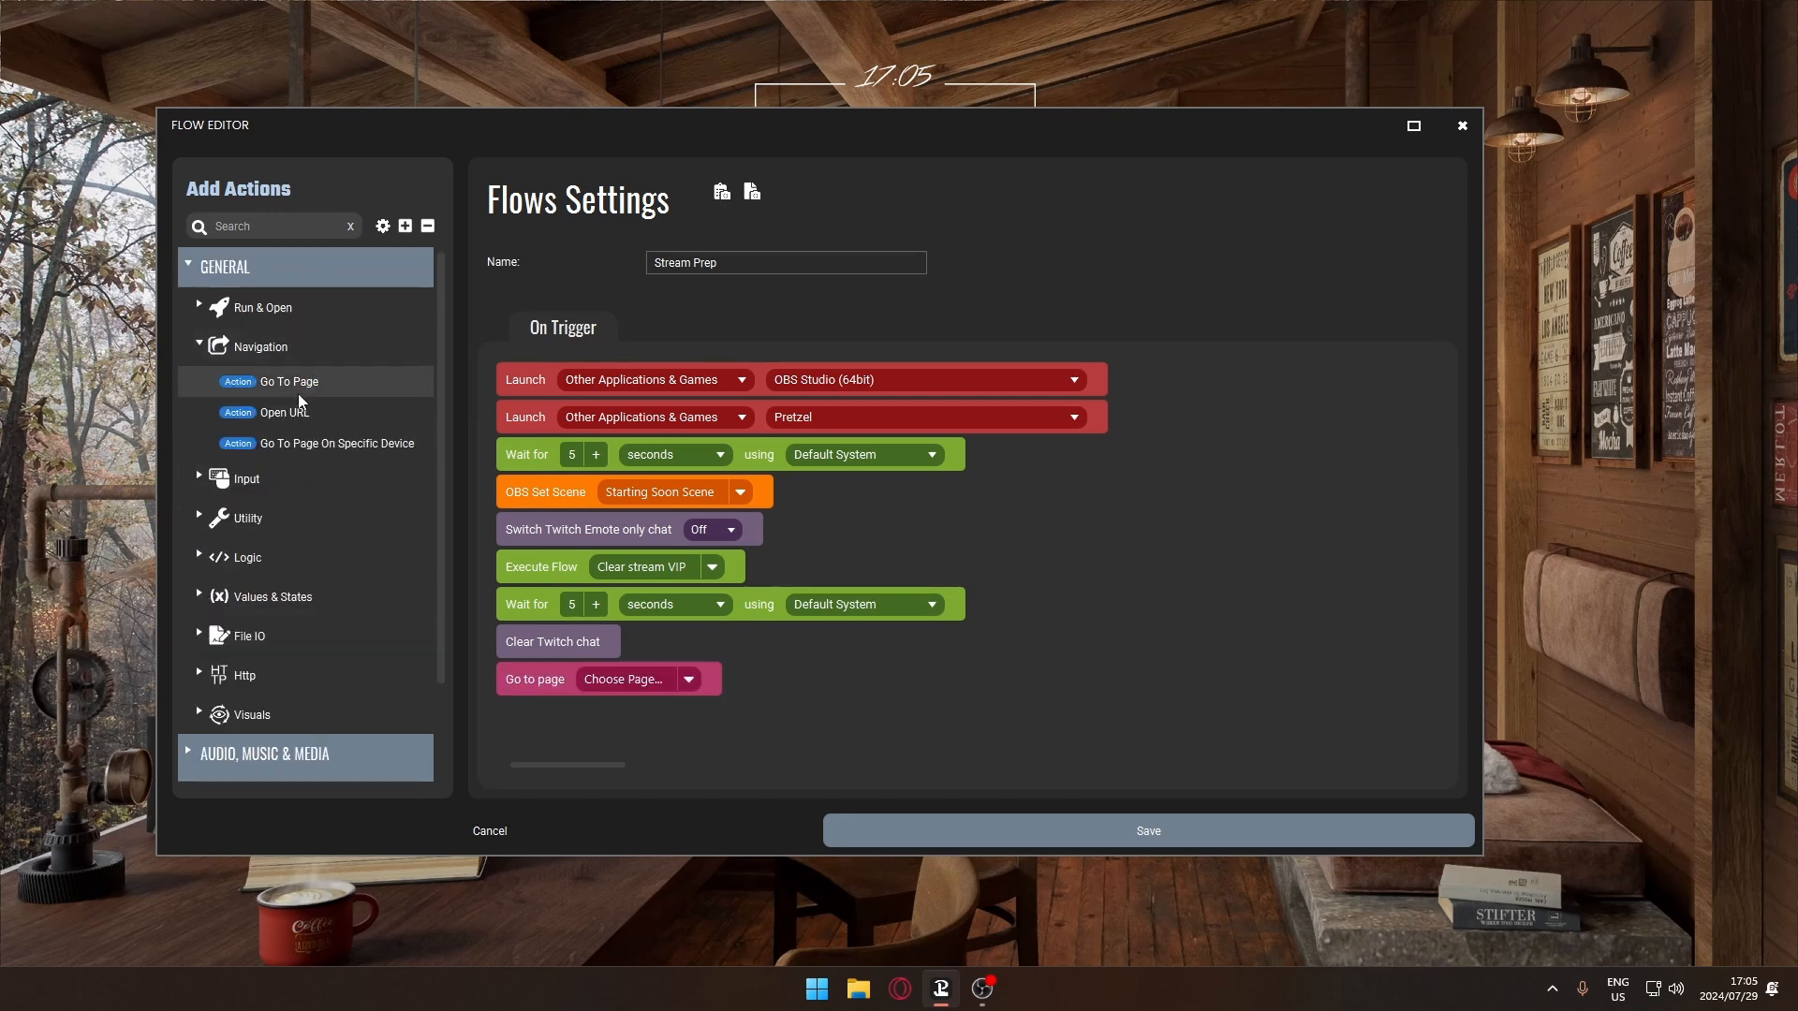
left_click(689, 681)
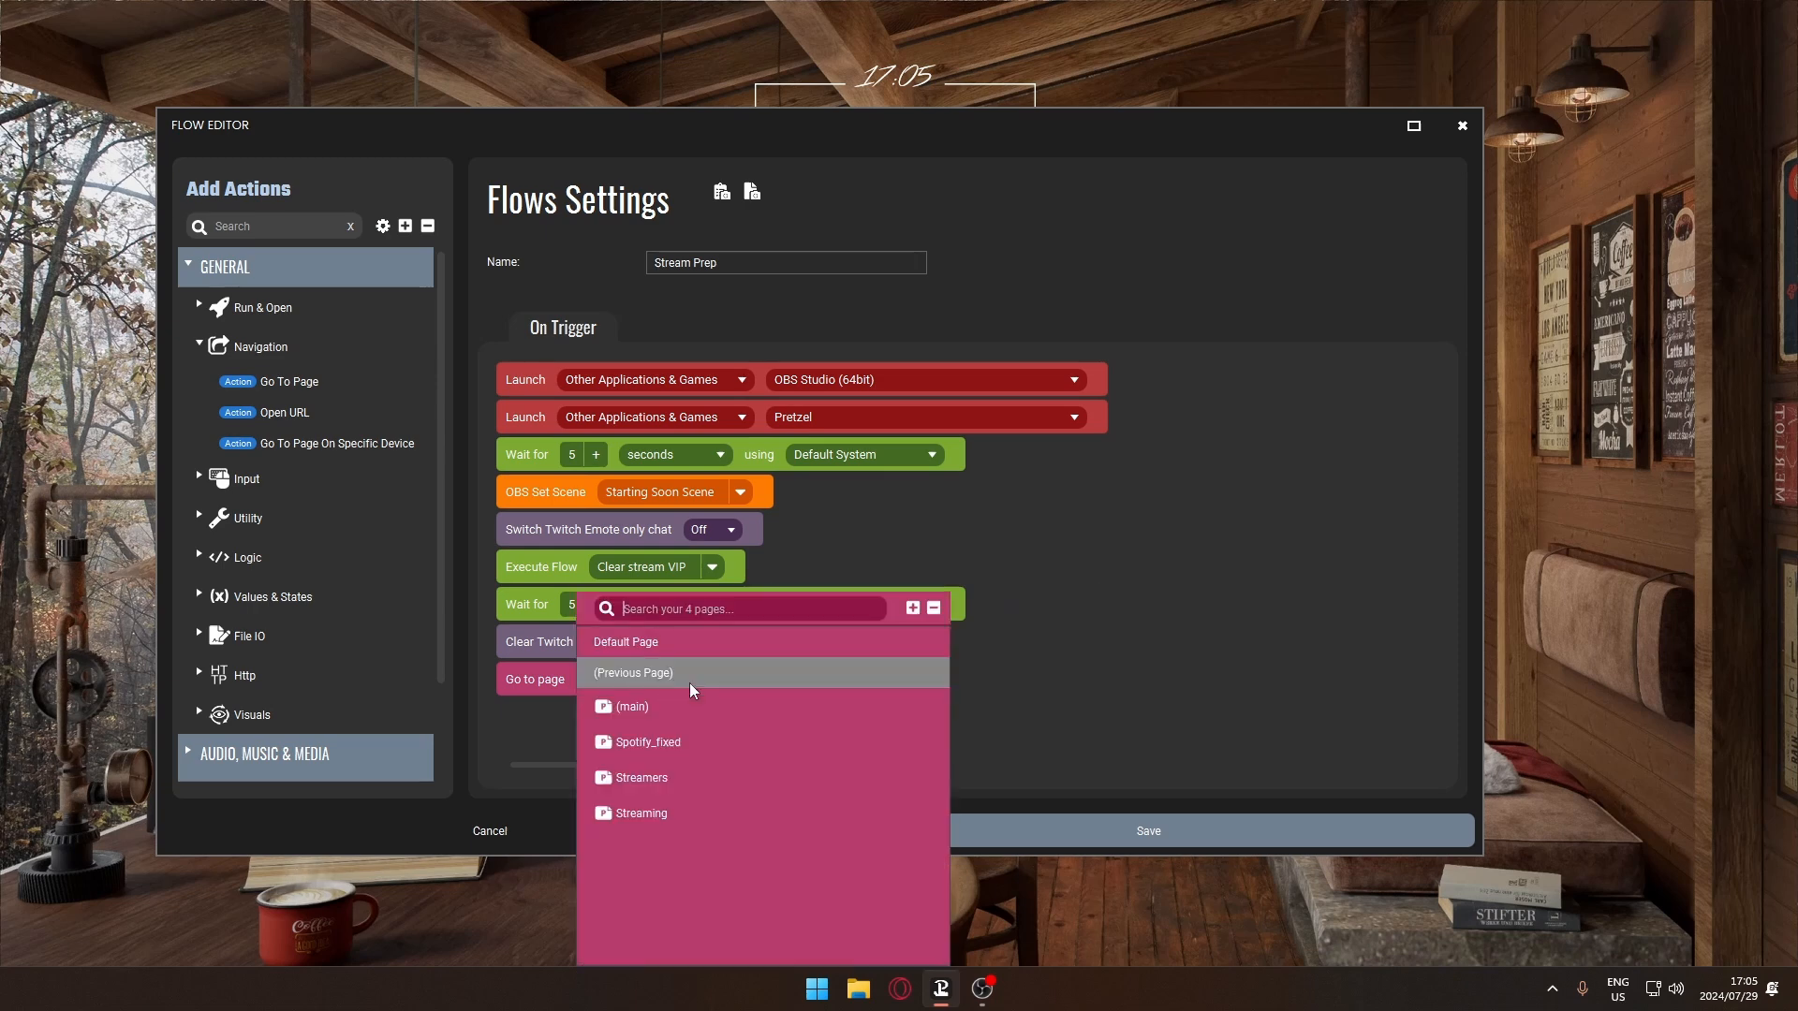
left_click(652, 824)
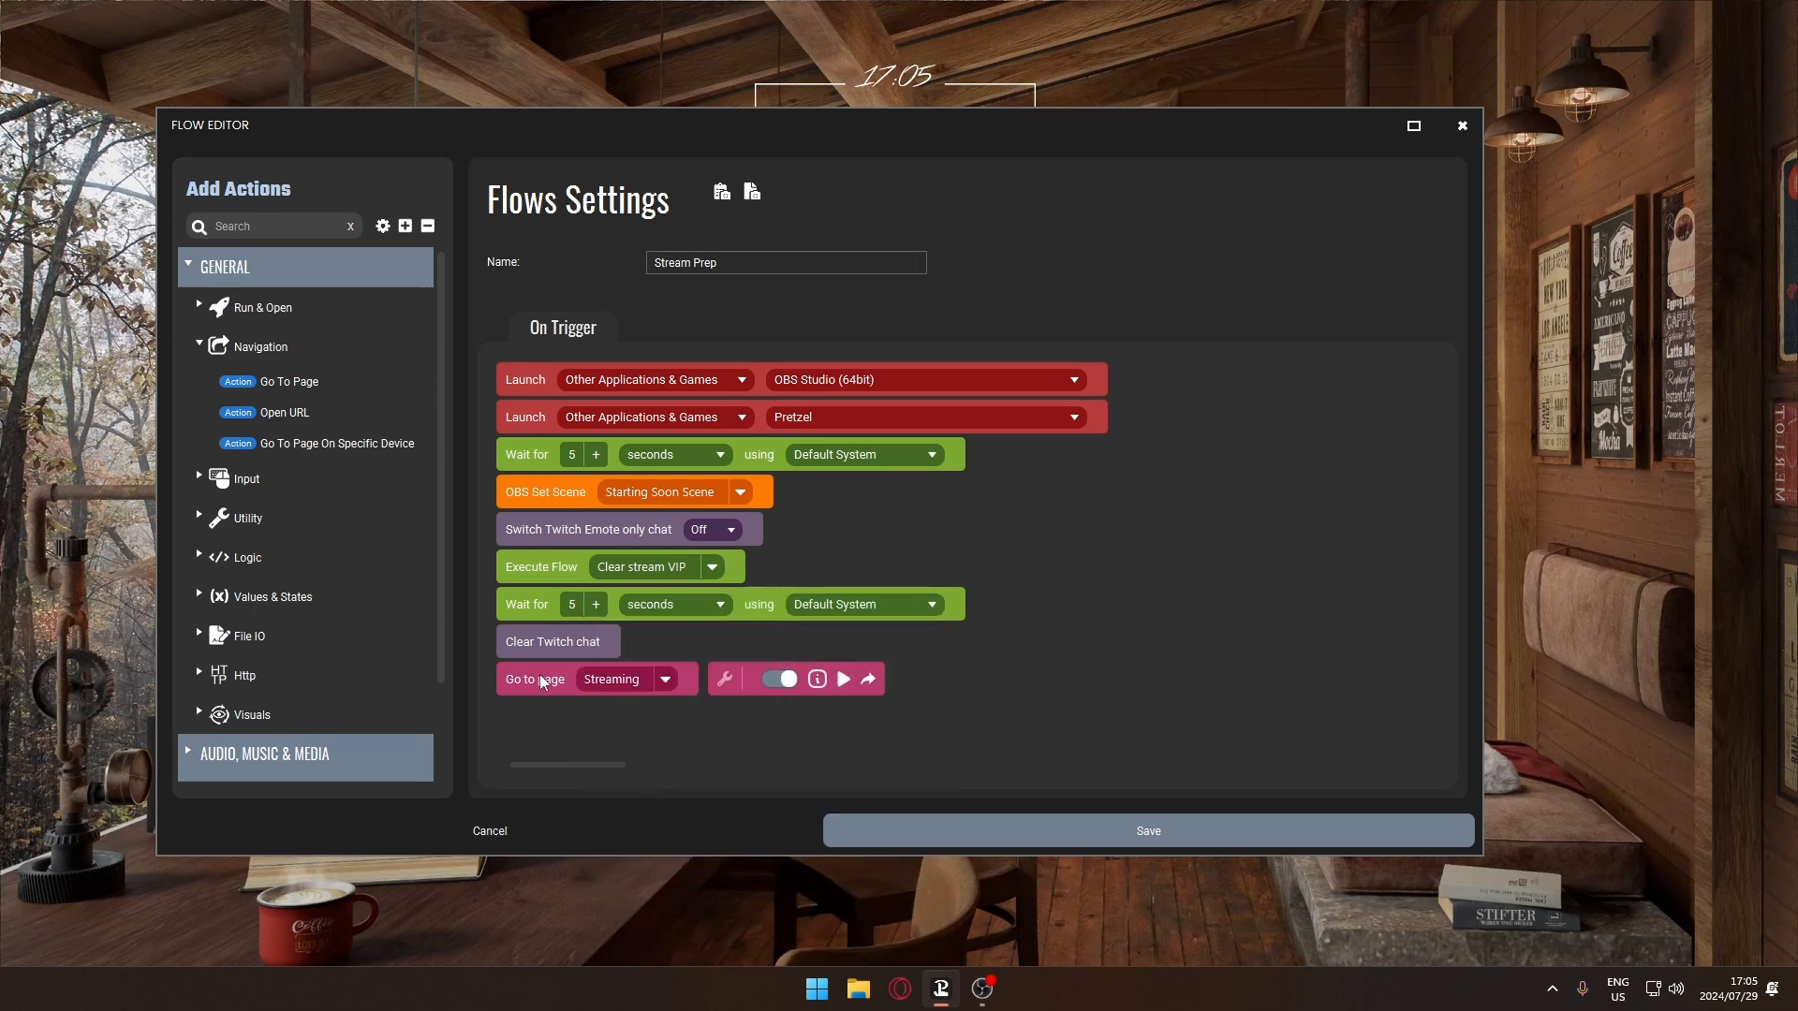
left_click(1056, 822)
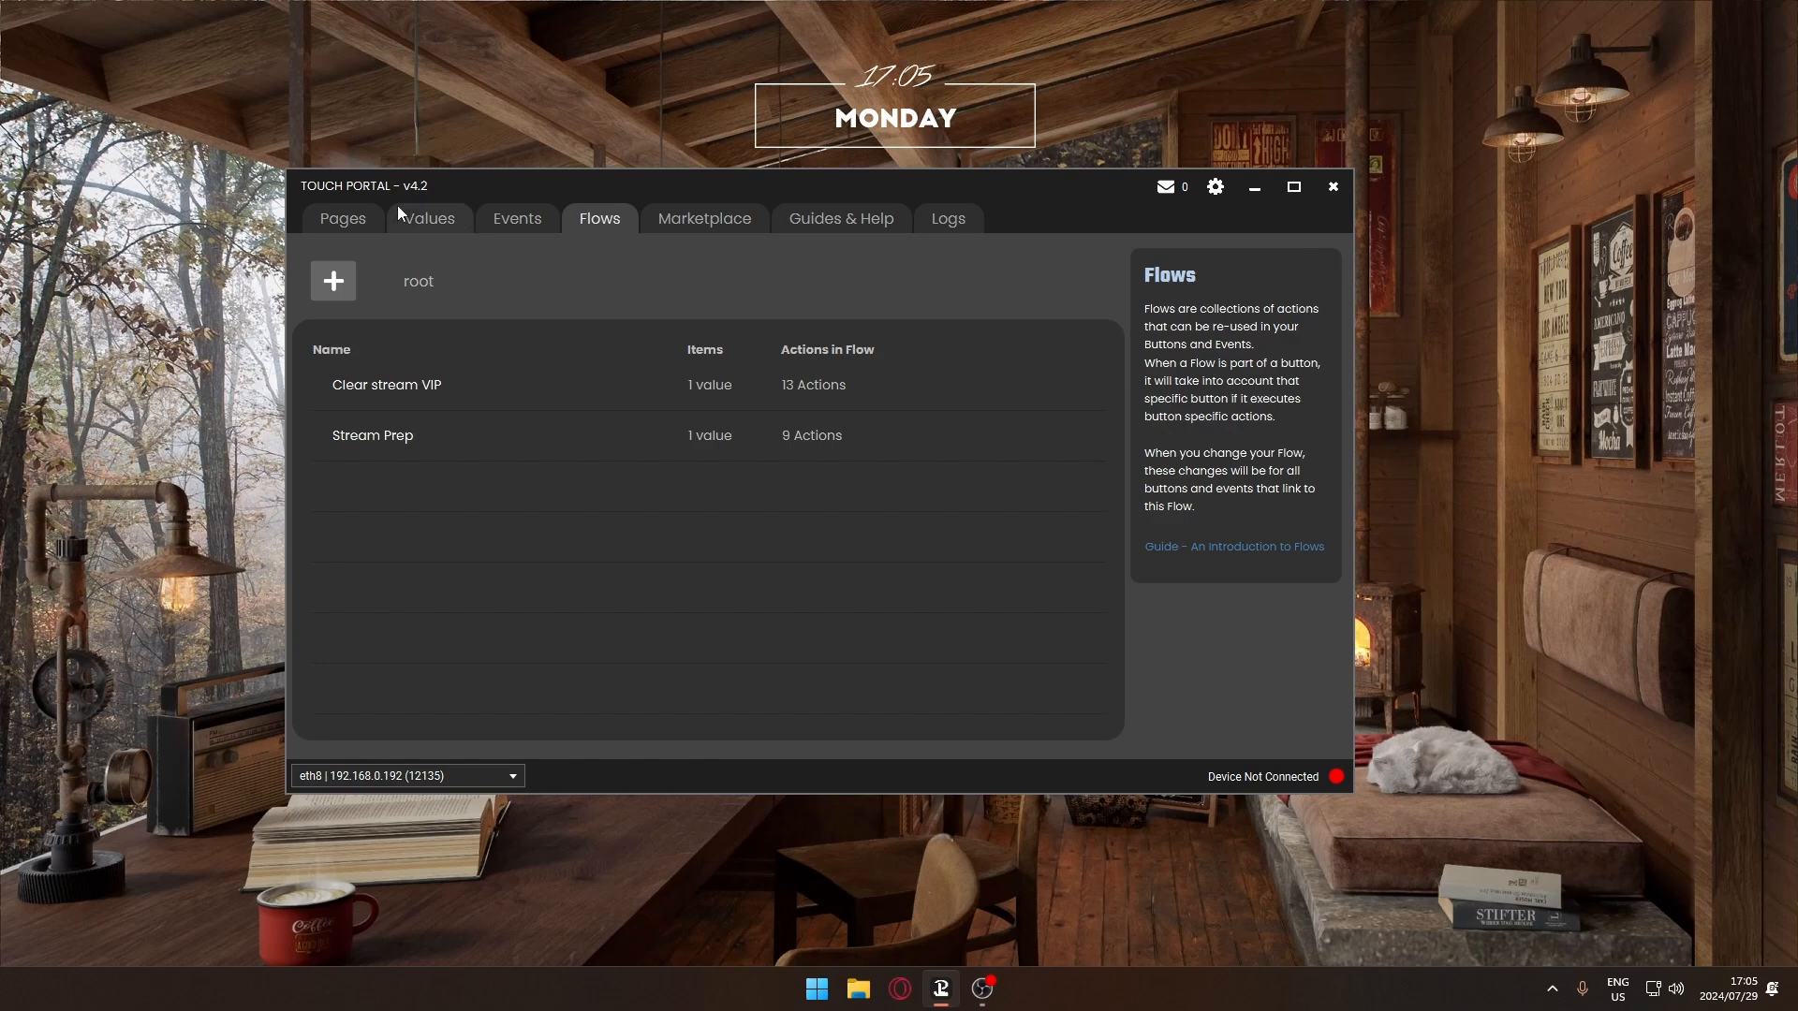
Create a new button on the main page in the Stream button's row, with the unlit APP icon from Arbi Flight Sim Pack.
left_click(358, 215)
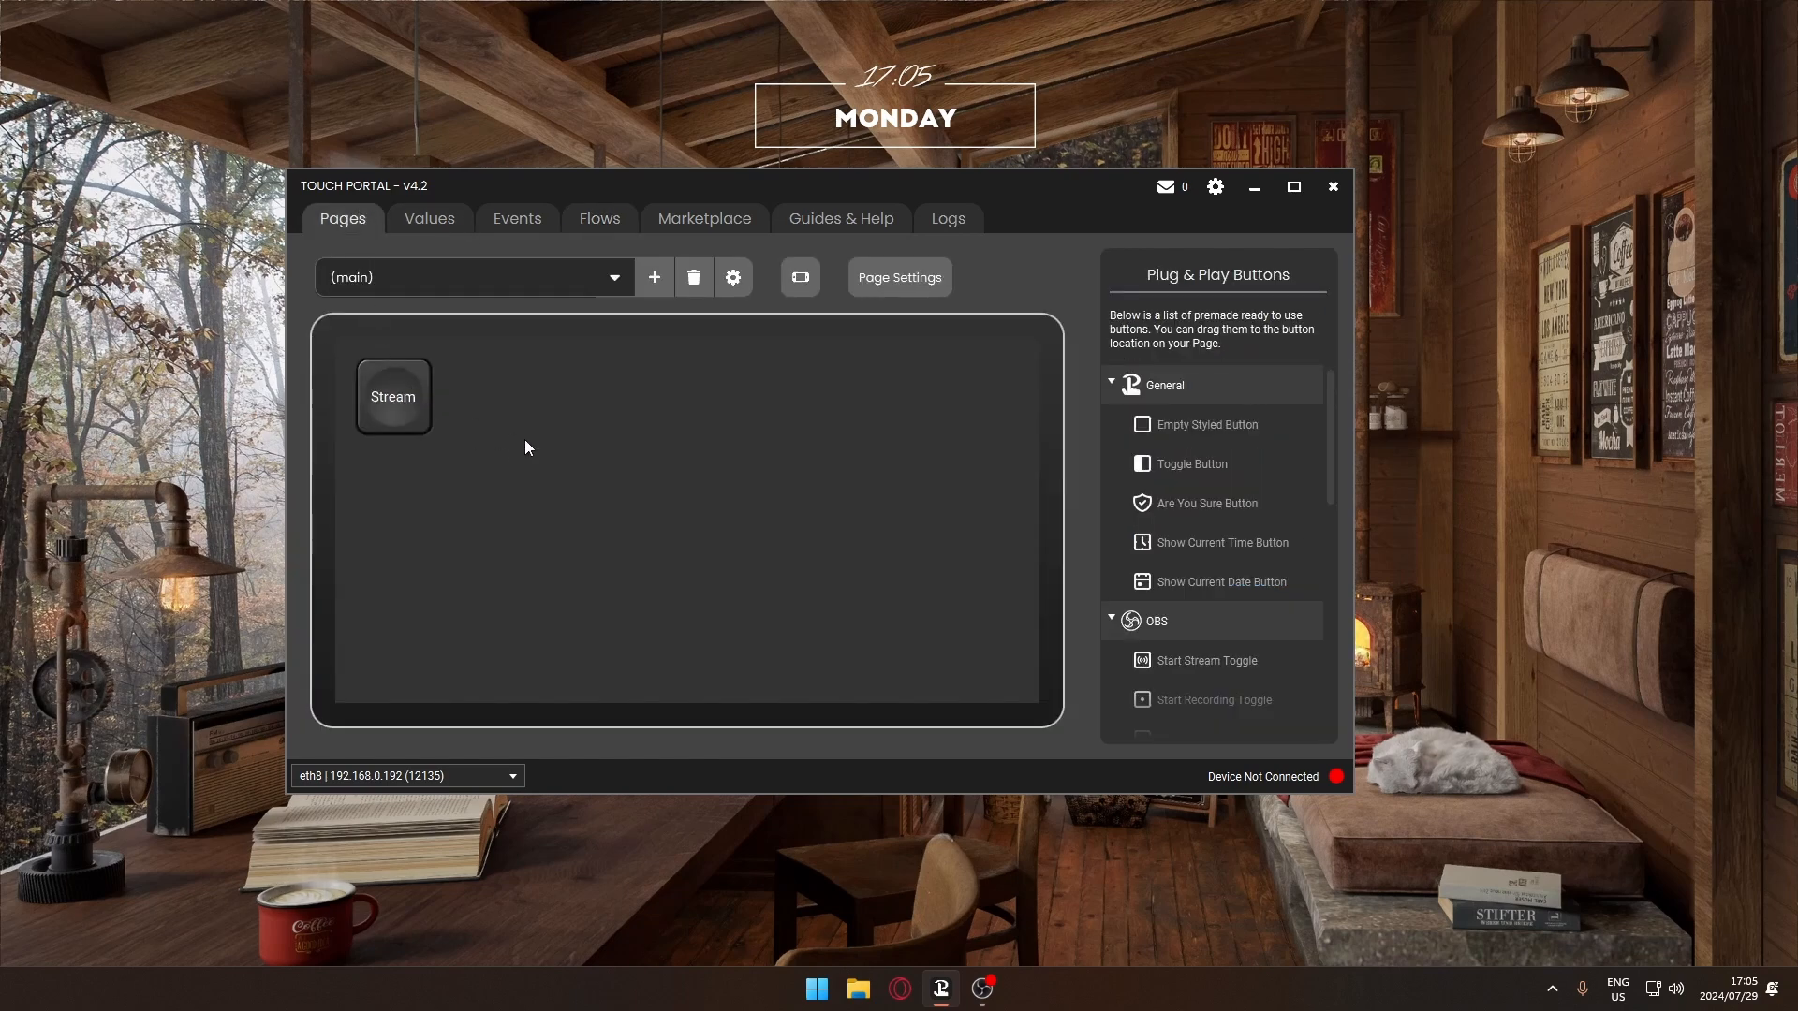
right_click(605, 406)
left_click(588, 389)
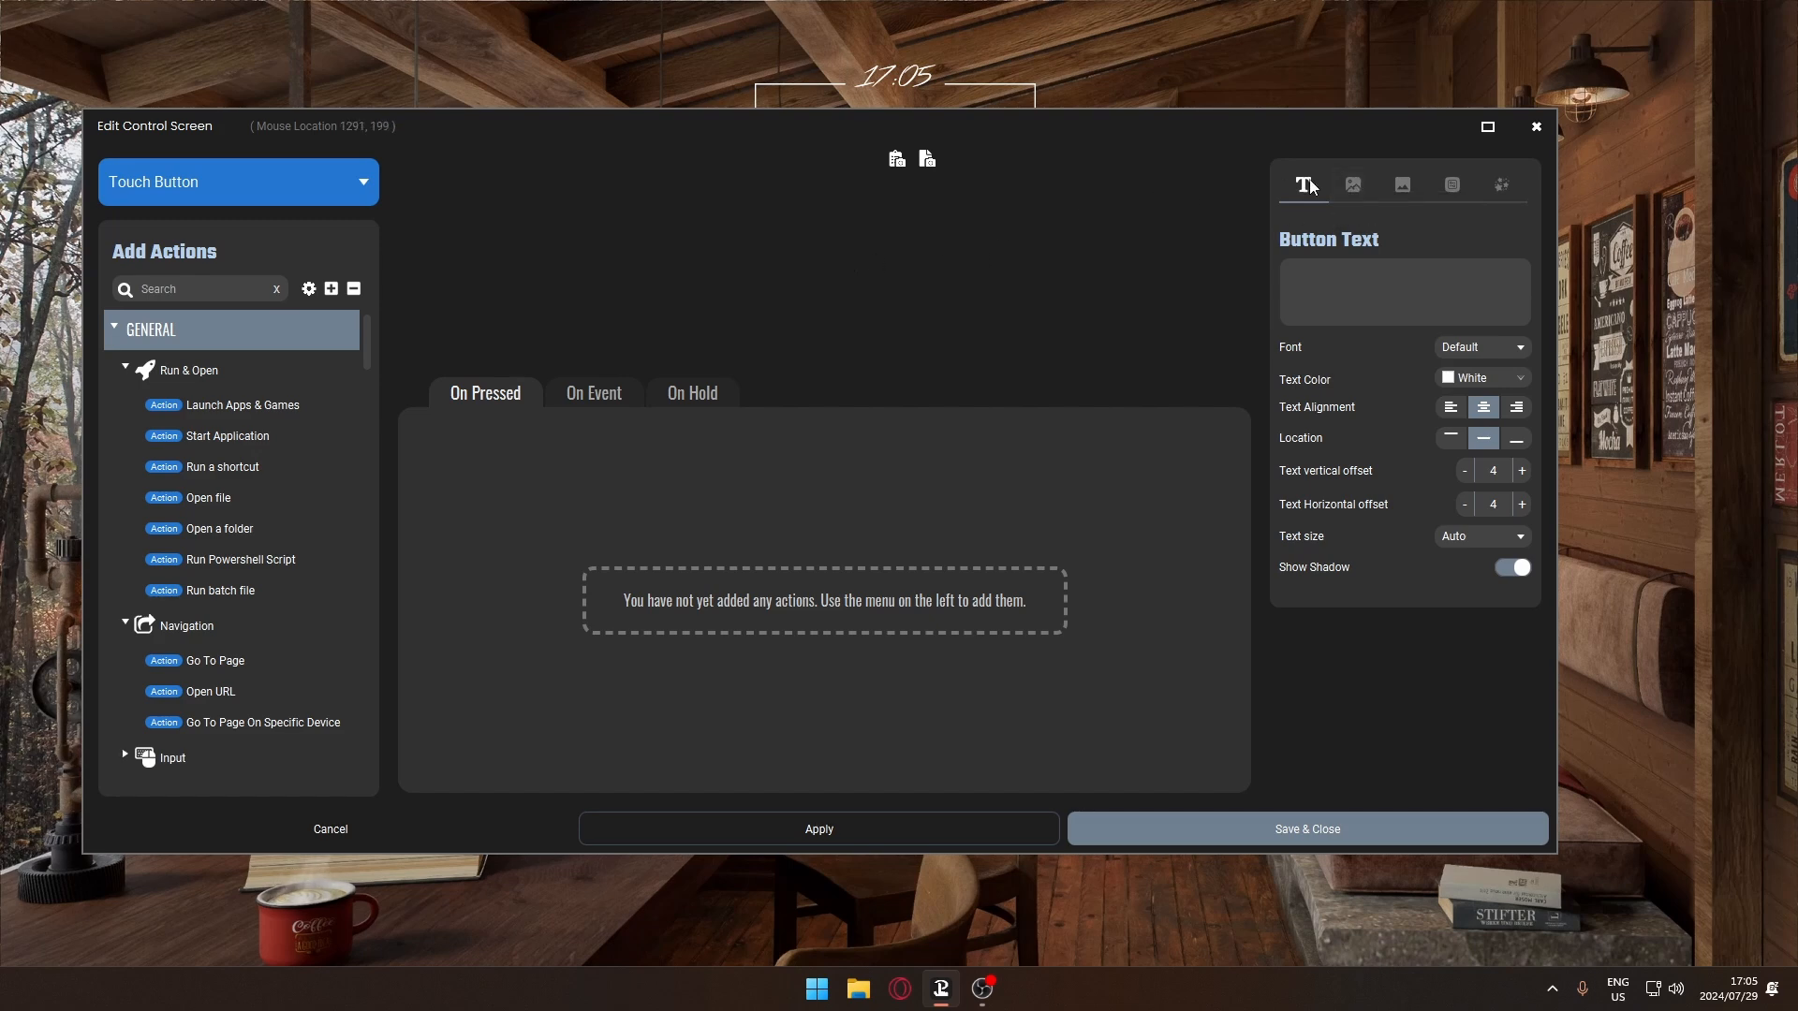
left_click(1366, 185)
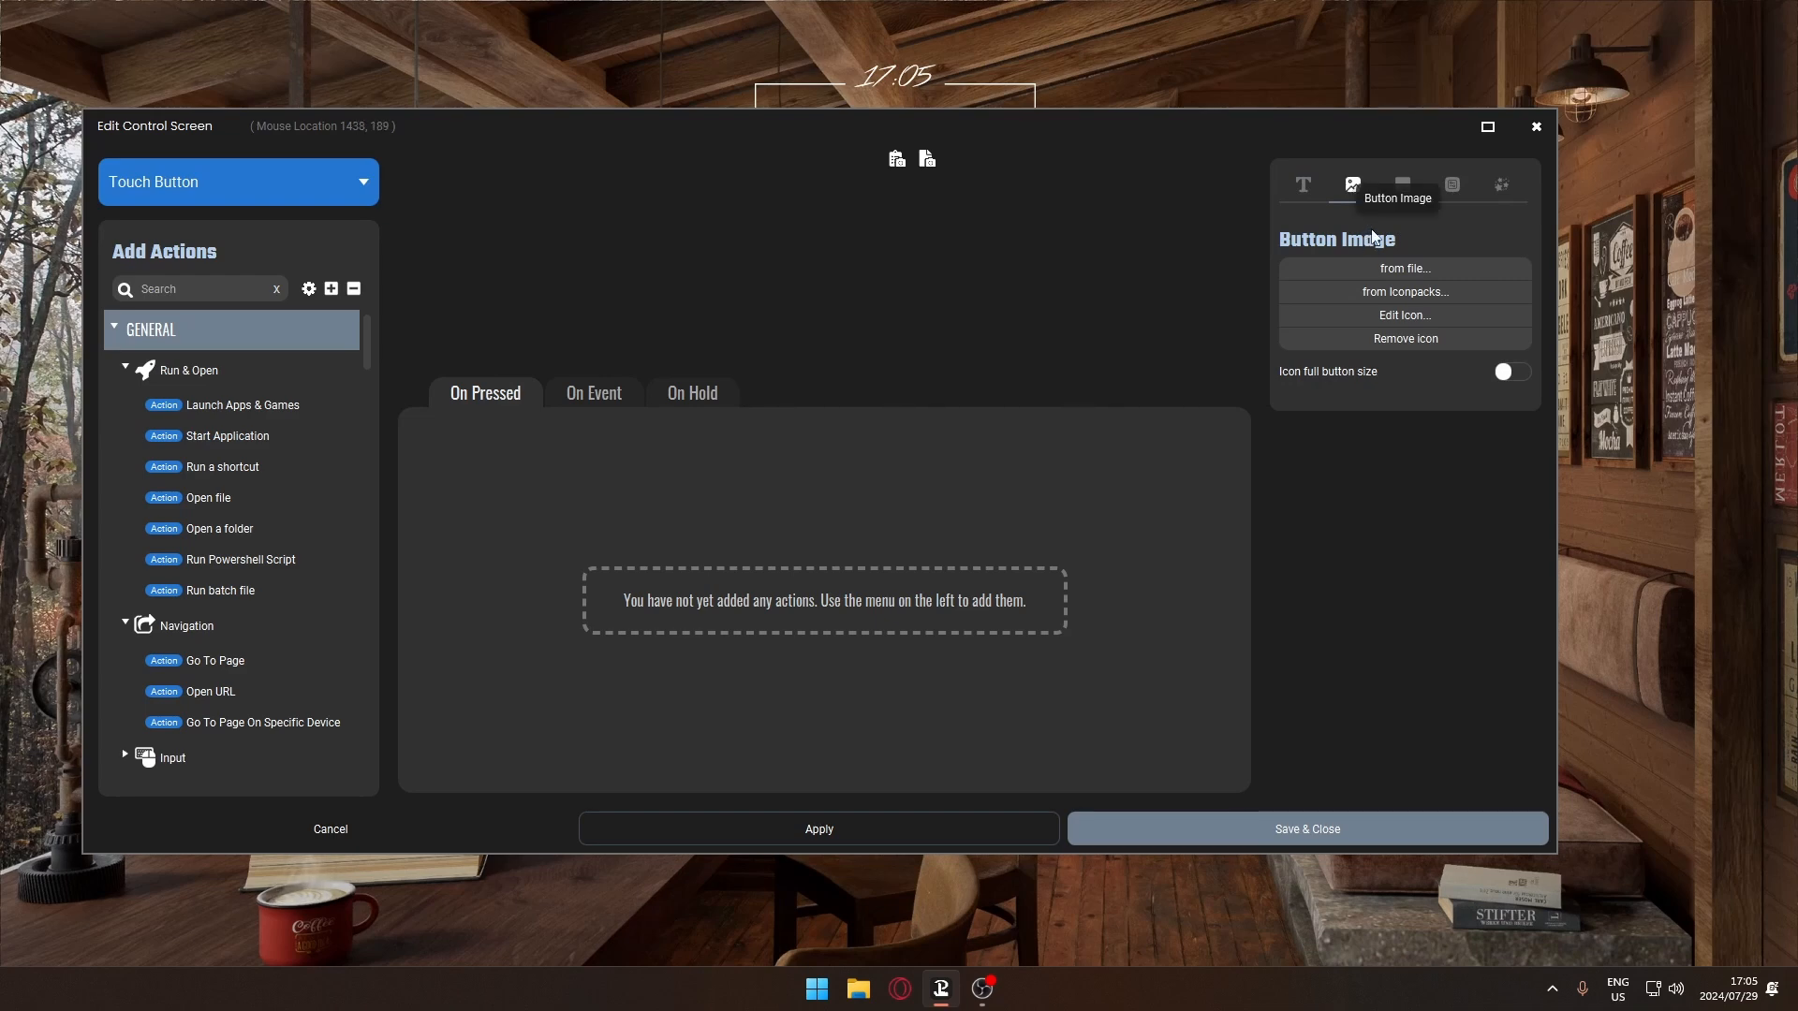
left_click(1387, 303)
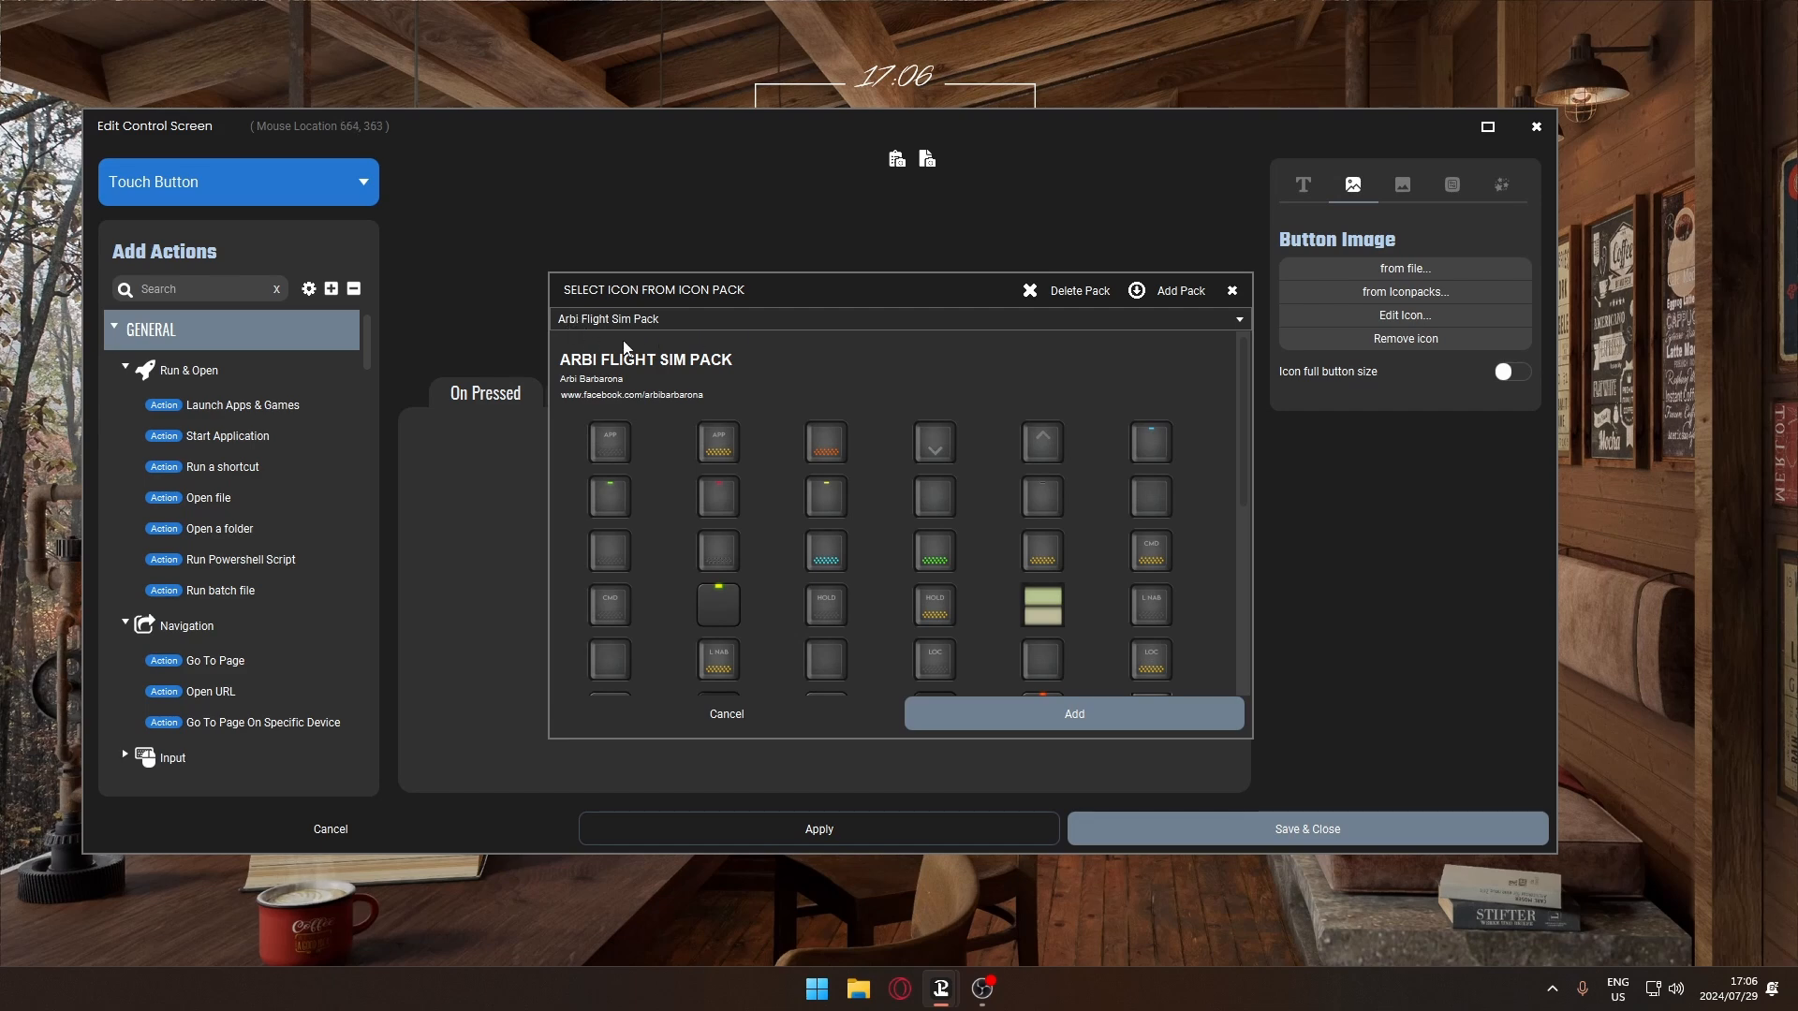
left_click(611, 442)
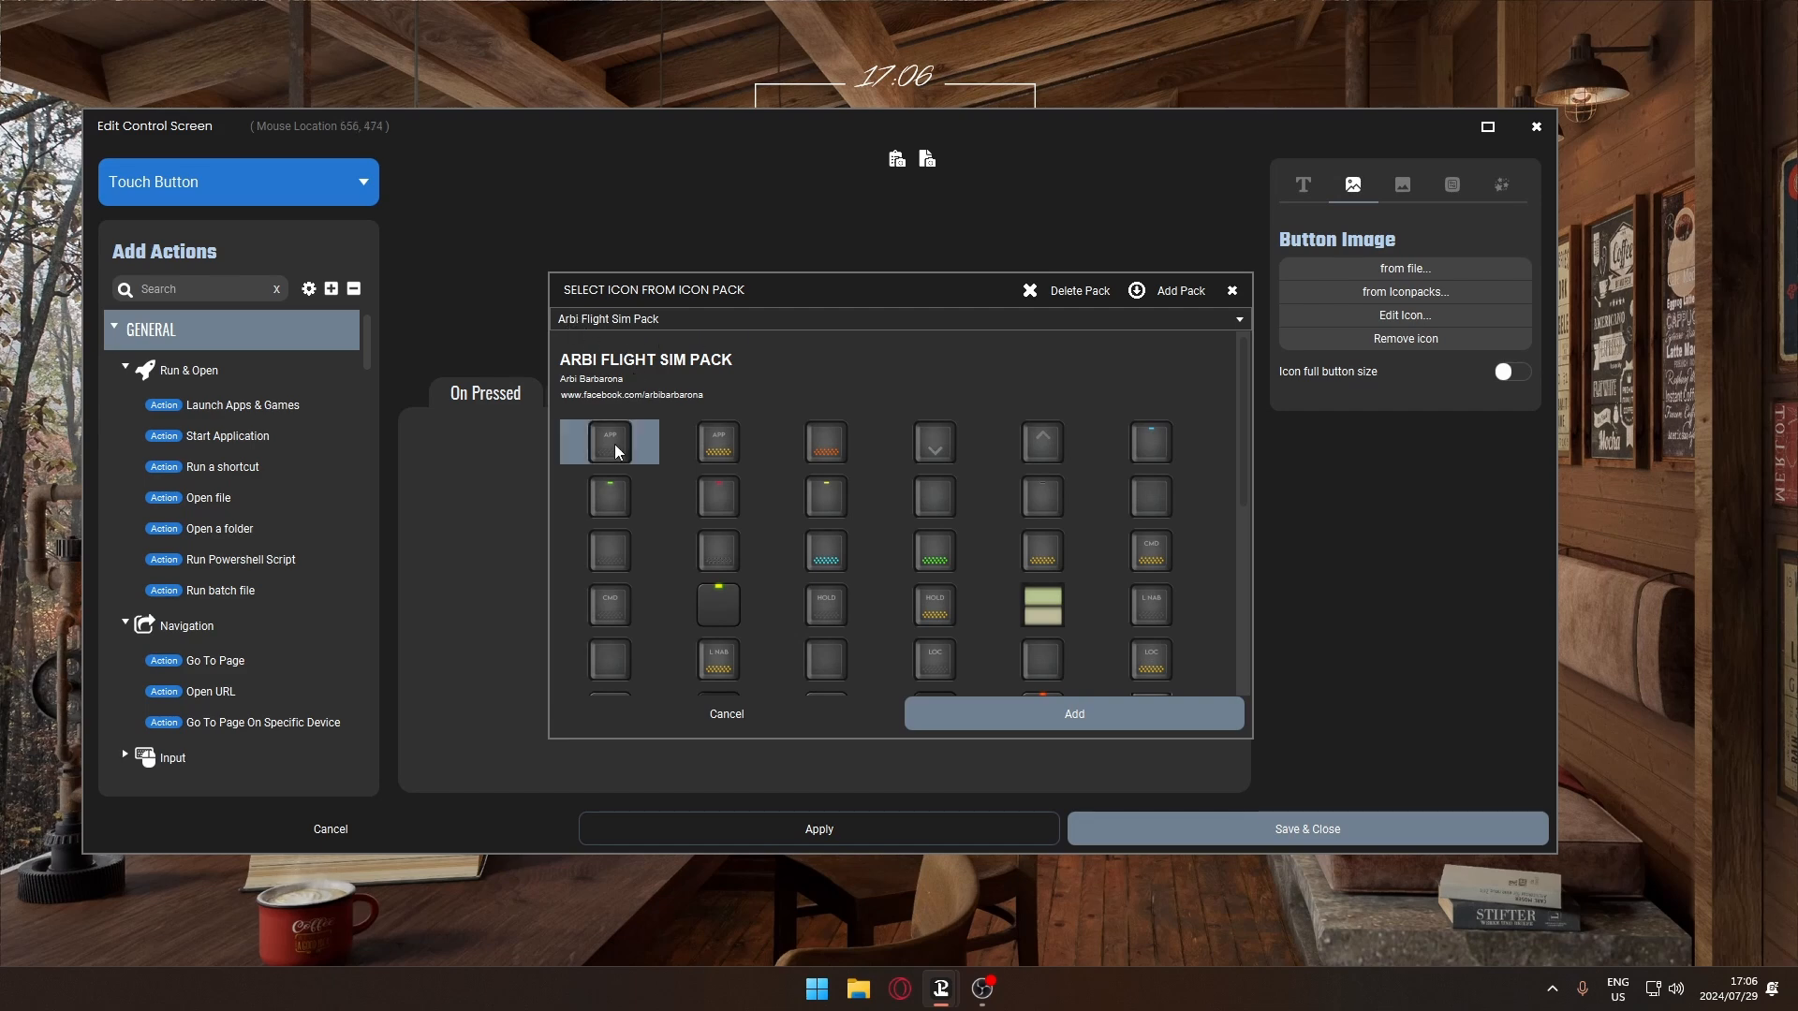
left_click(1061, 714)
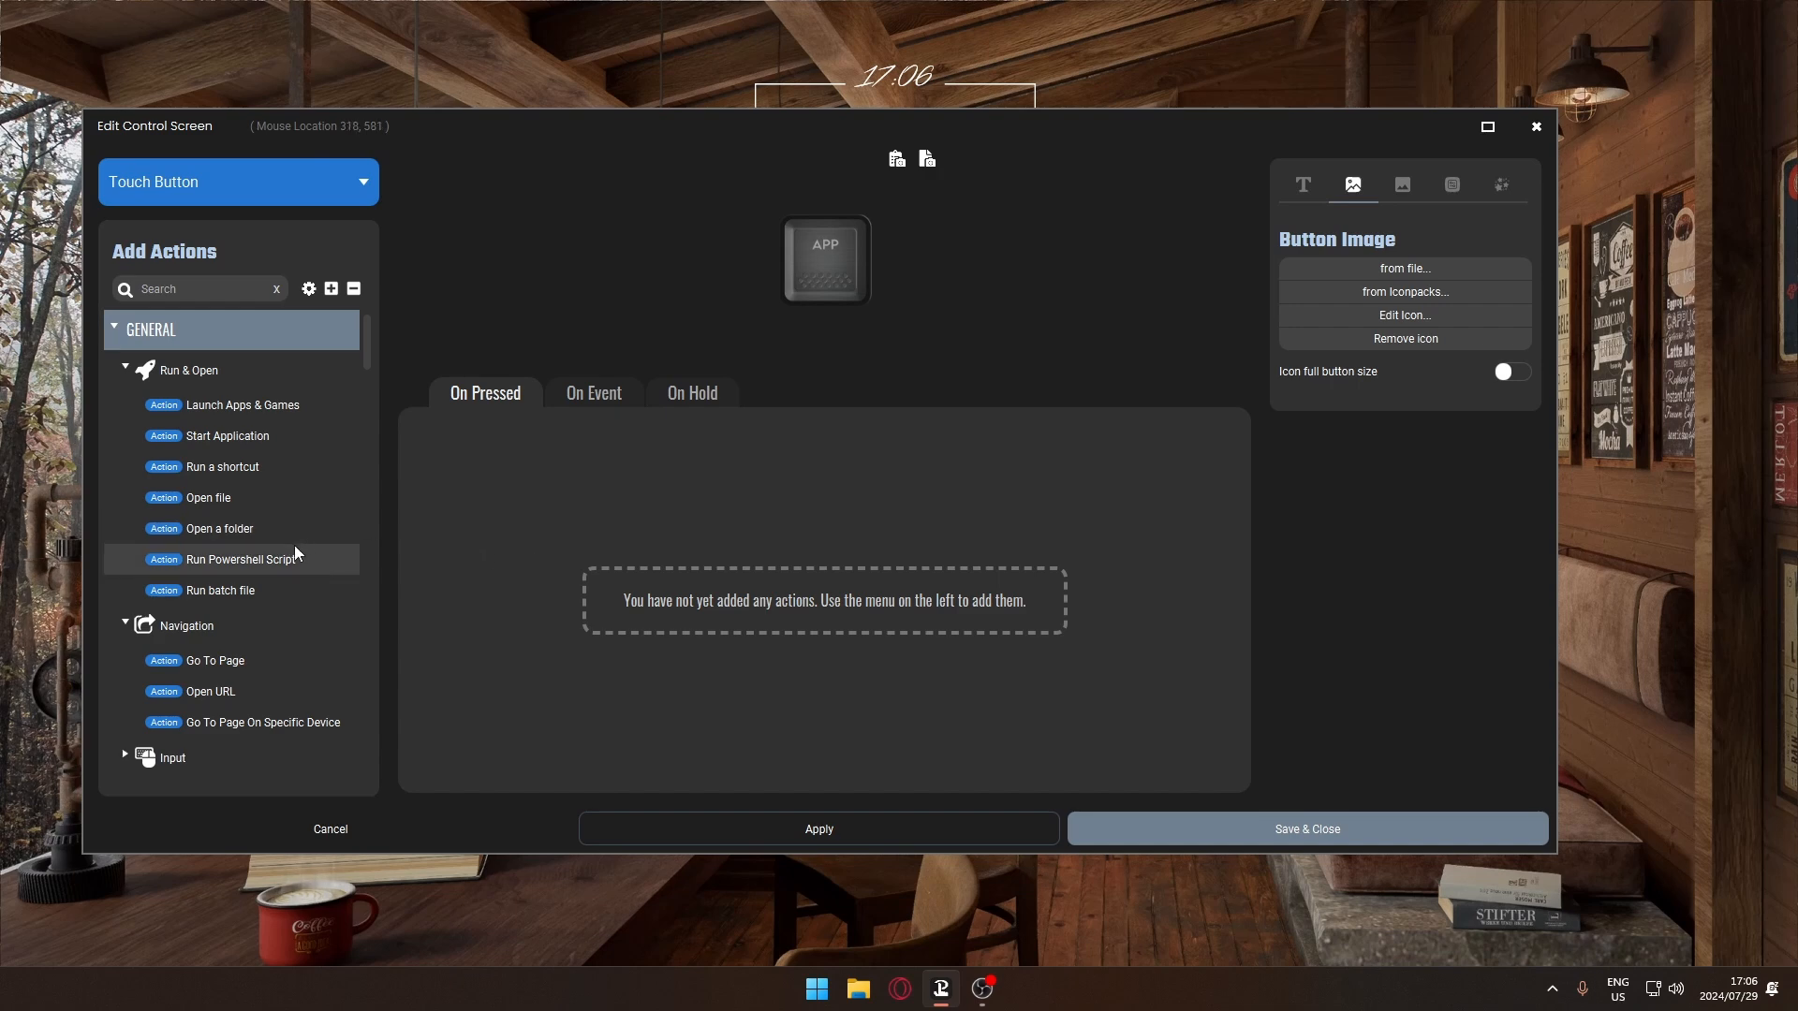
Add an Execute Flow logic action to the button's On Pressed actions and choose the Stream Prep flow.
scroll(285, 543, "down", 1)
scroll(273, 545, "down", 3)
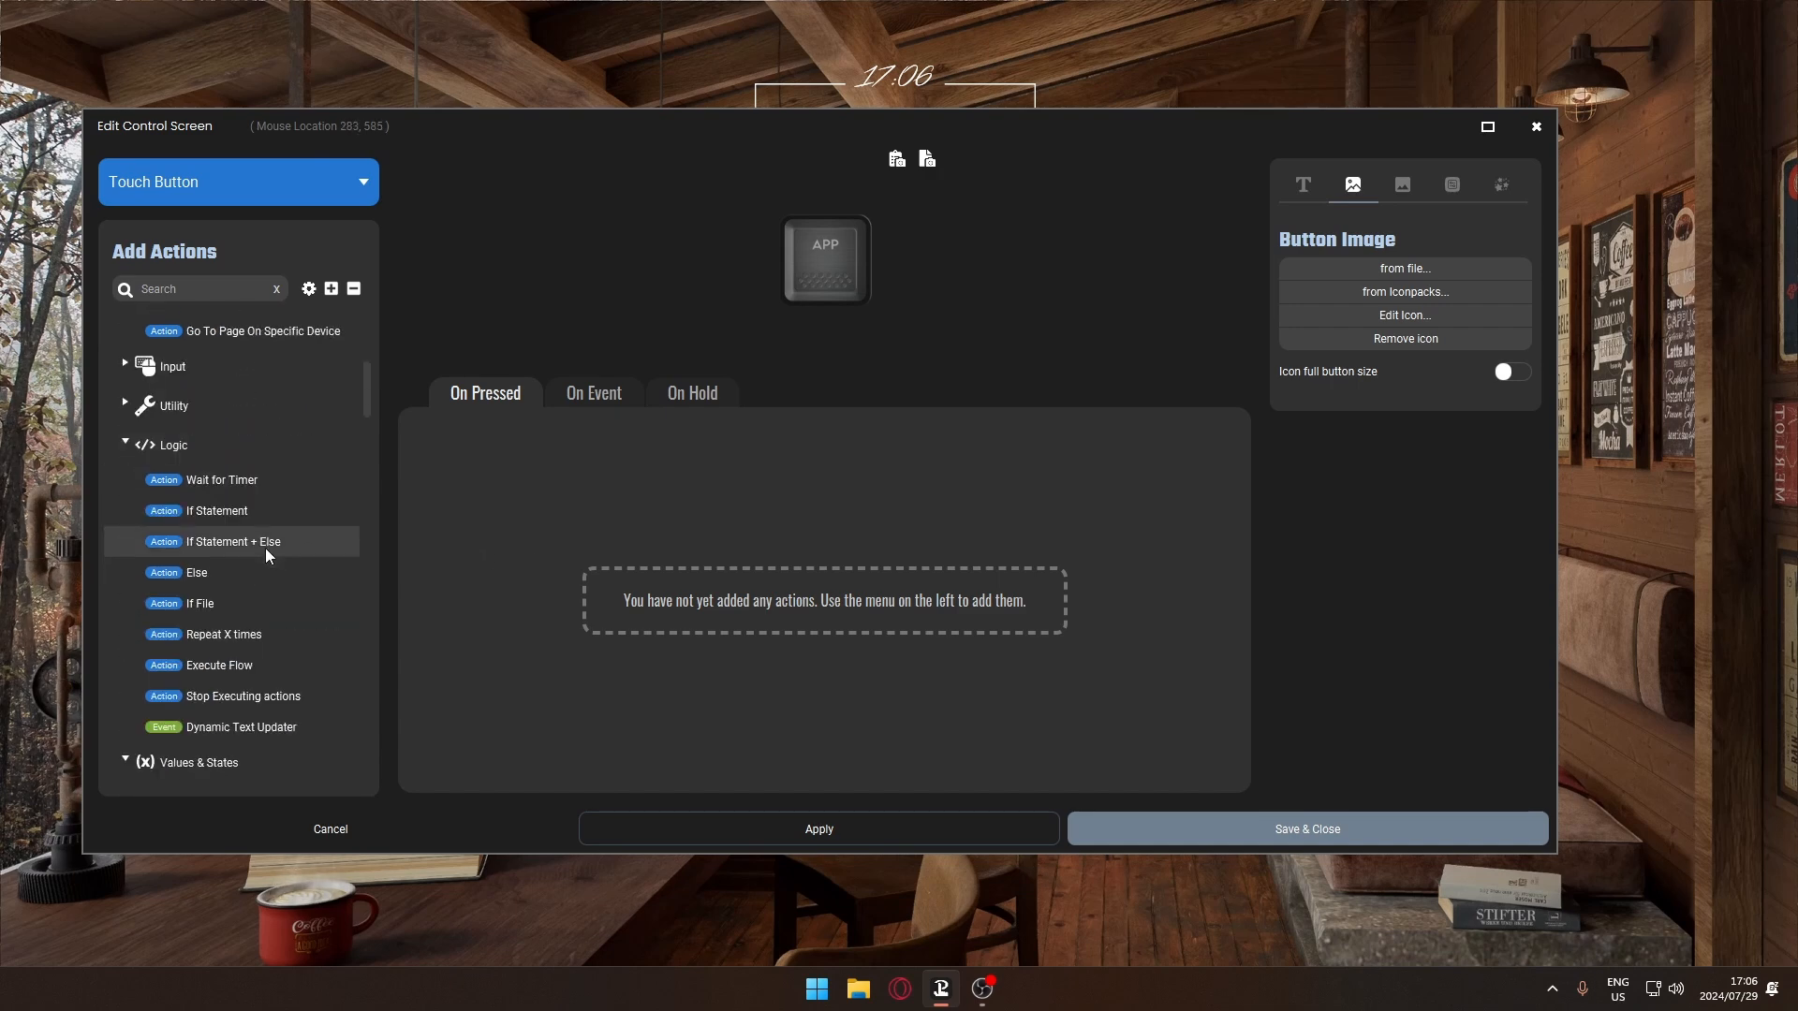
scroll(265, 548, "down", 1)
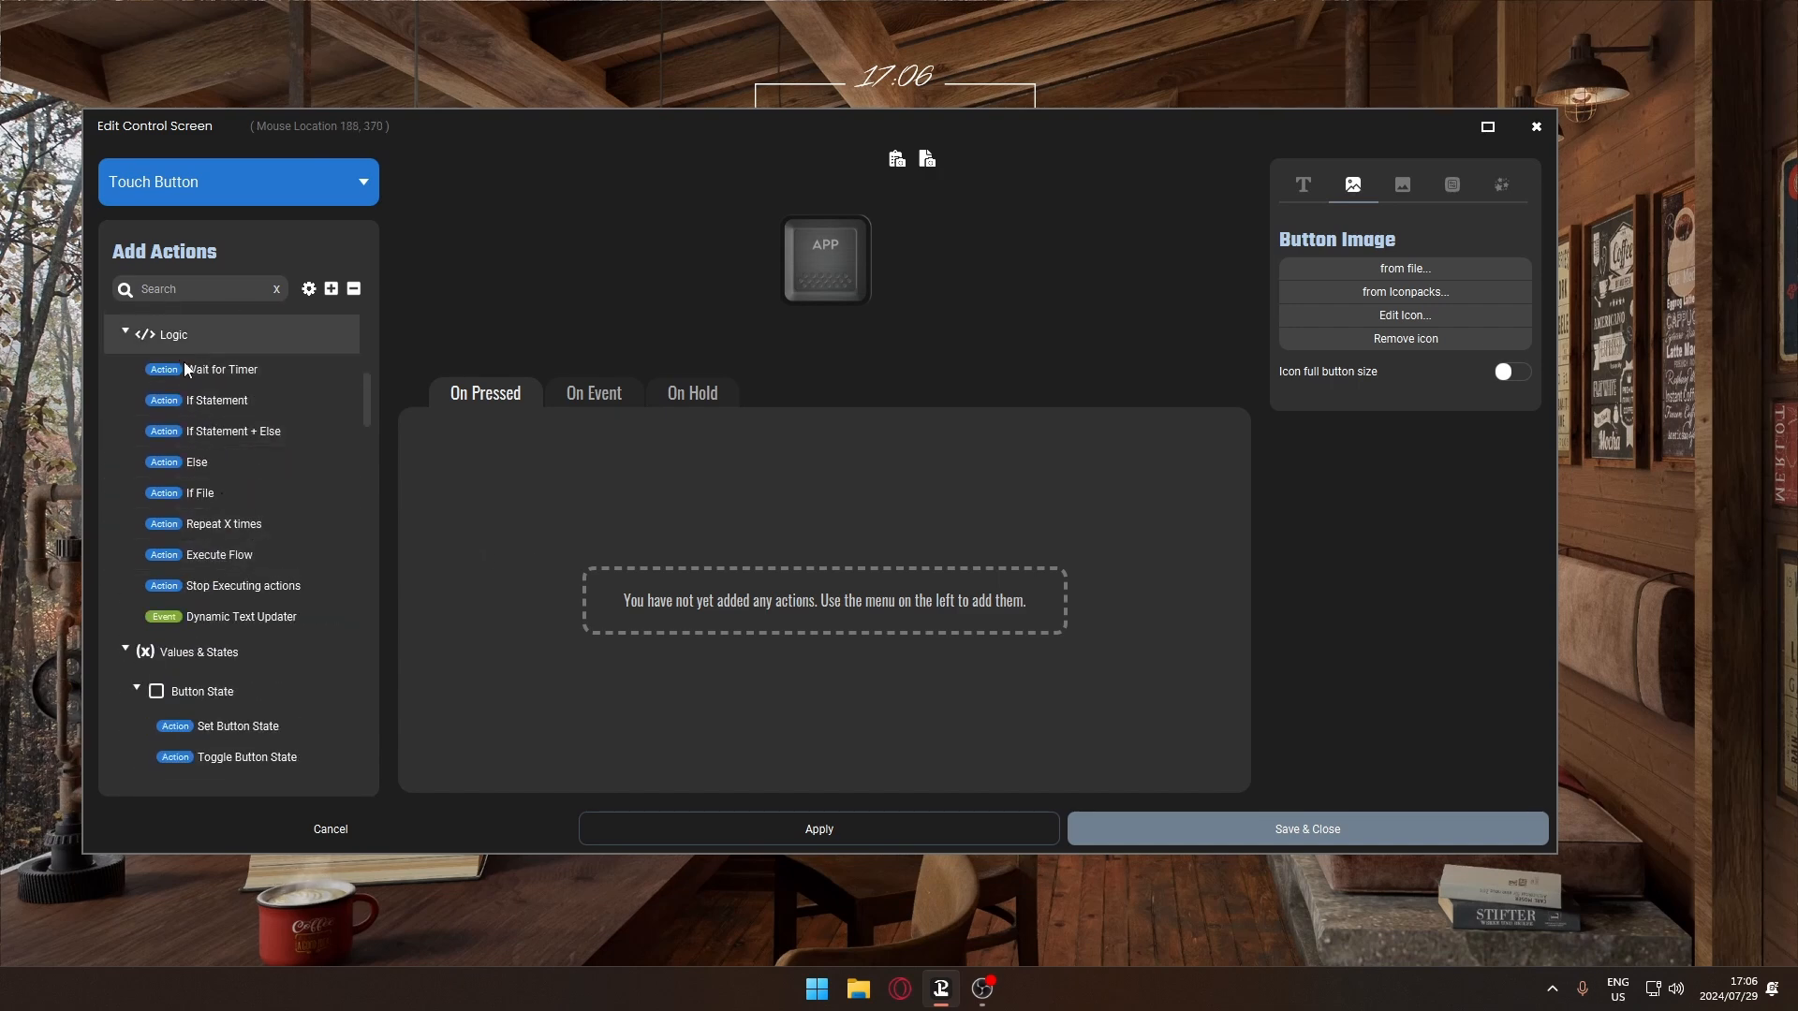
left_click_drag(212, 558, 578, 510)
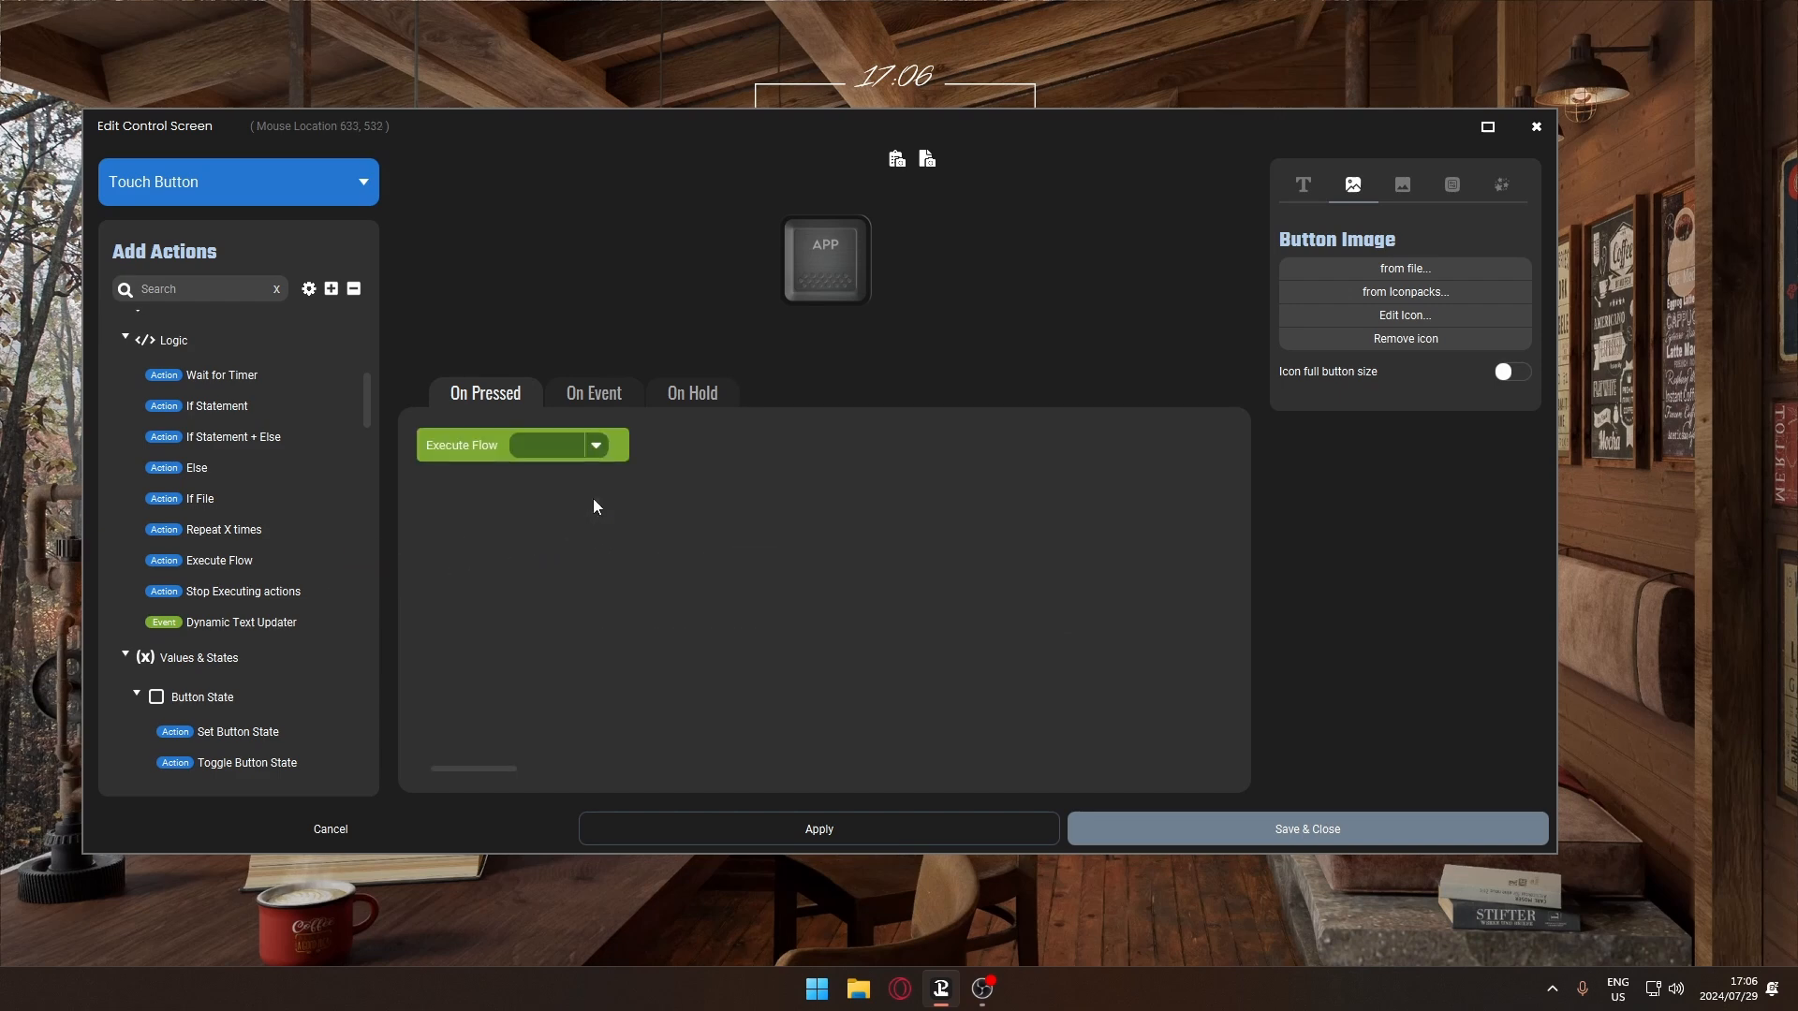
left_click(604, 446)
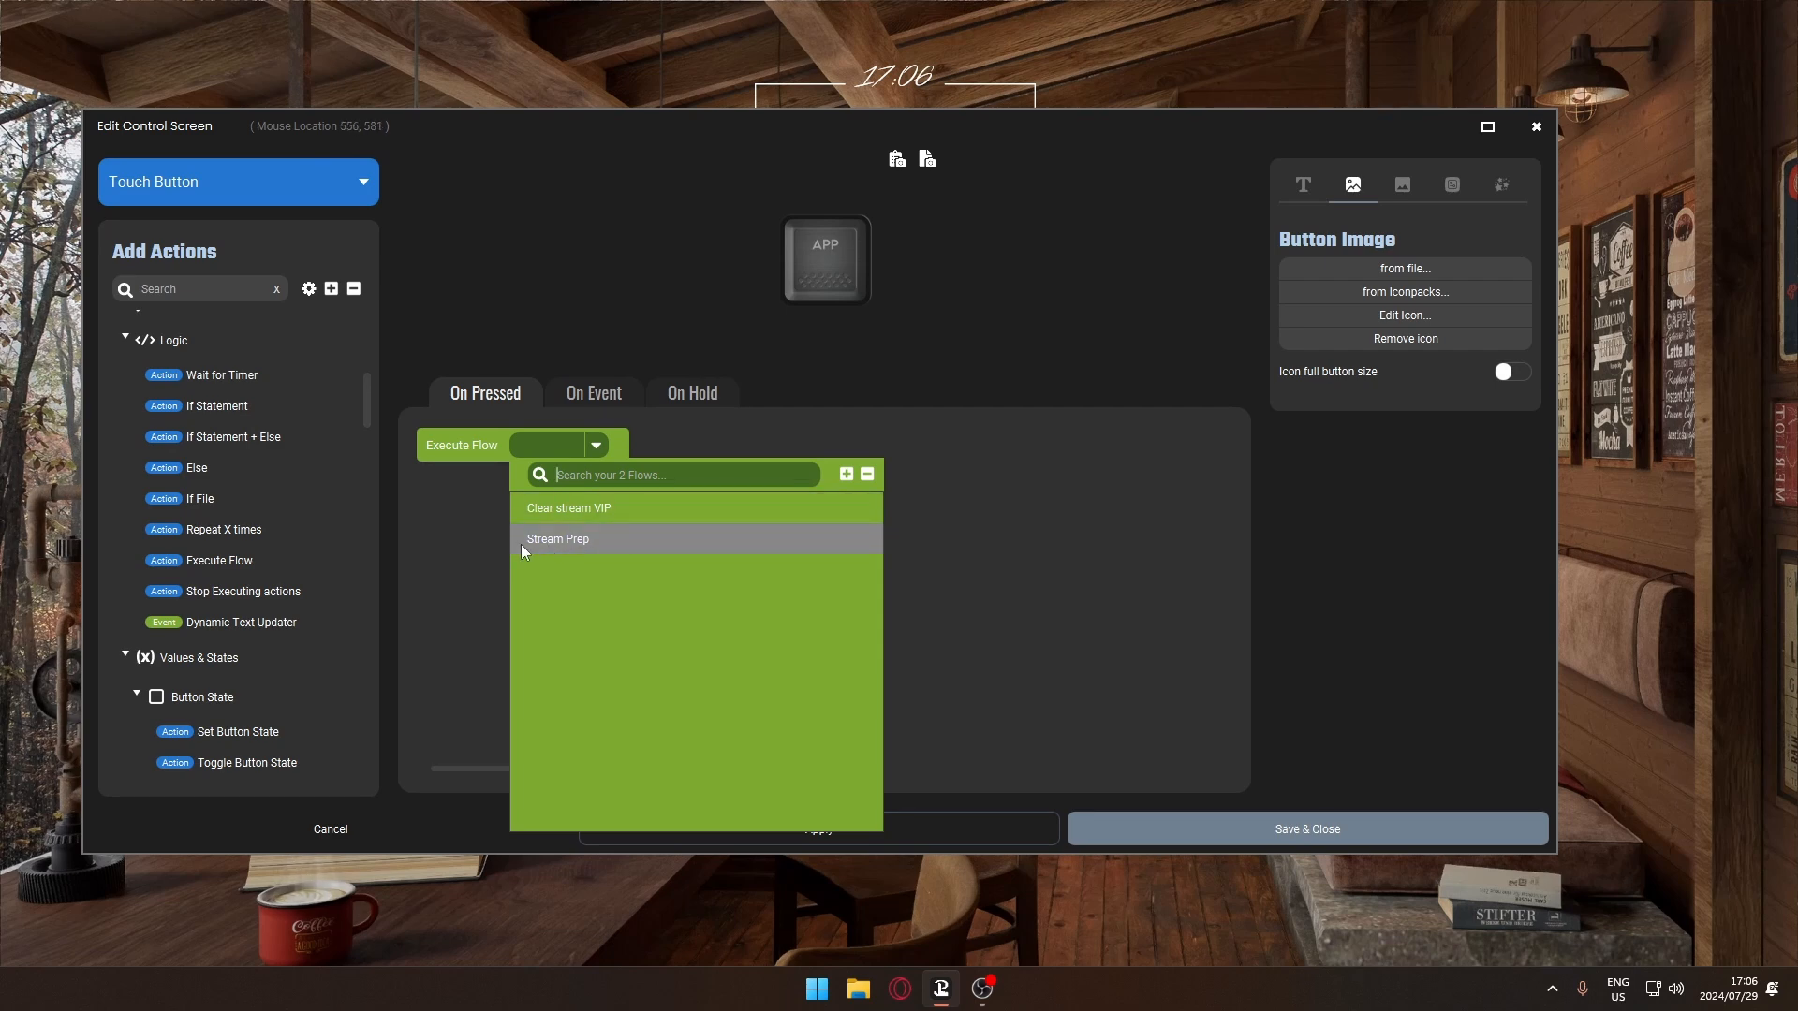
left_click(594, 545)
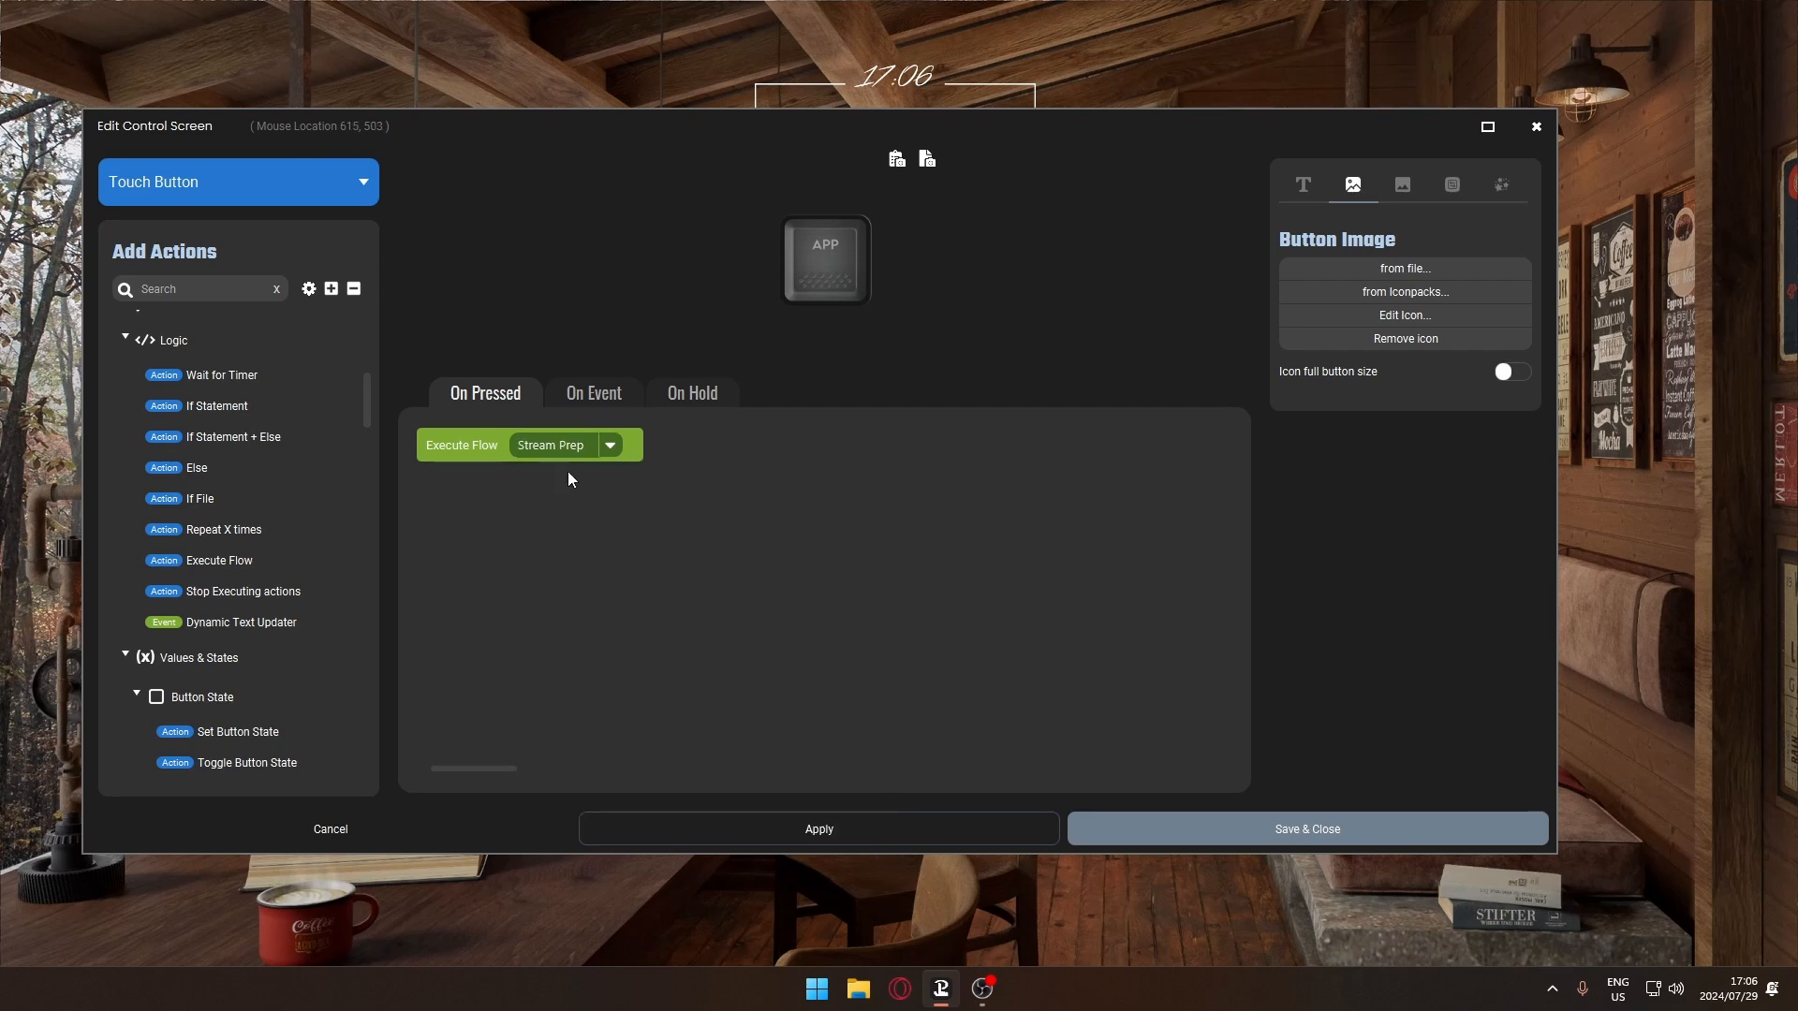
mouse_move(571, 460)
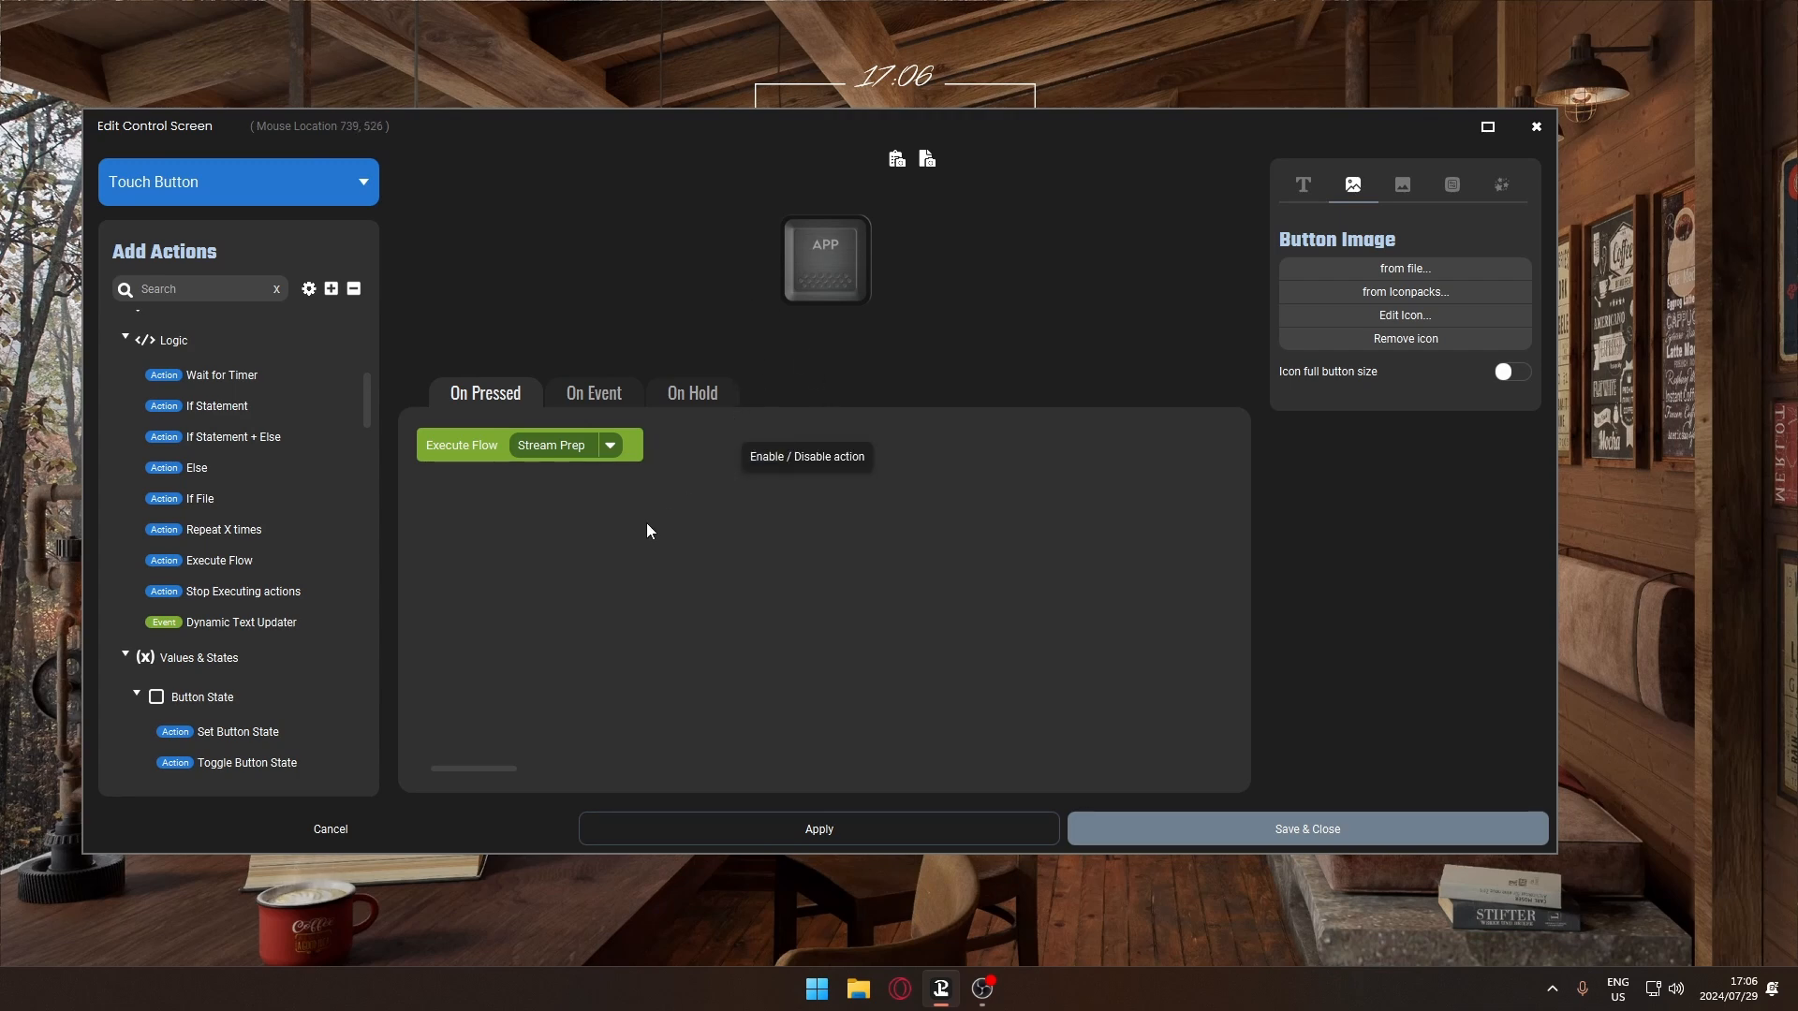
Add a Toggle Button State action below the Execute Flow action in the On Pressed actions.
scroll(269, 568, "up", 2)
scroll(142, 570, "up", 1)
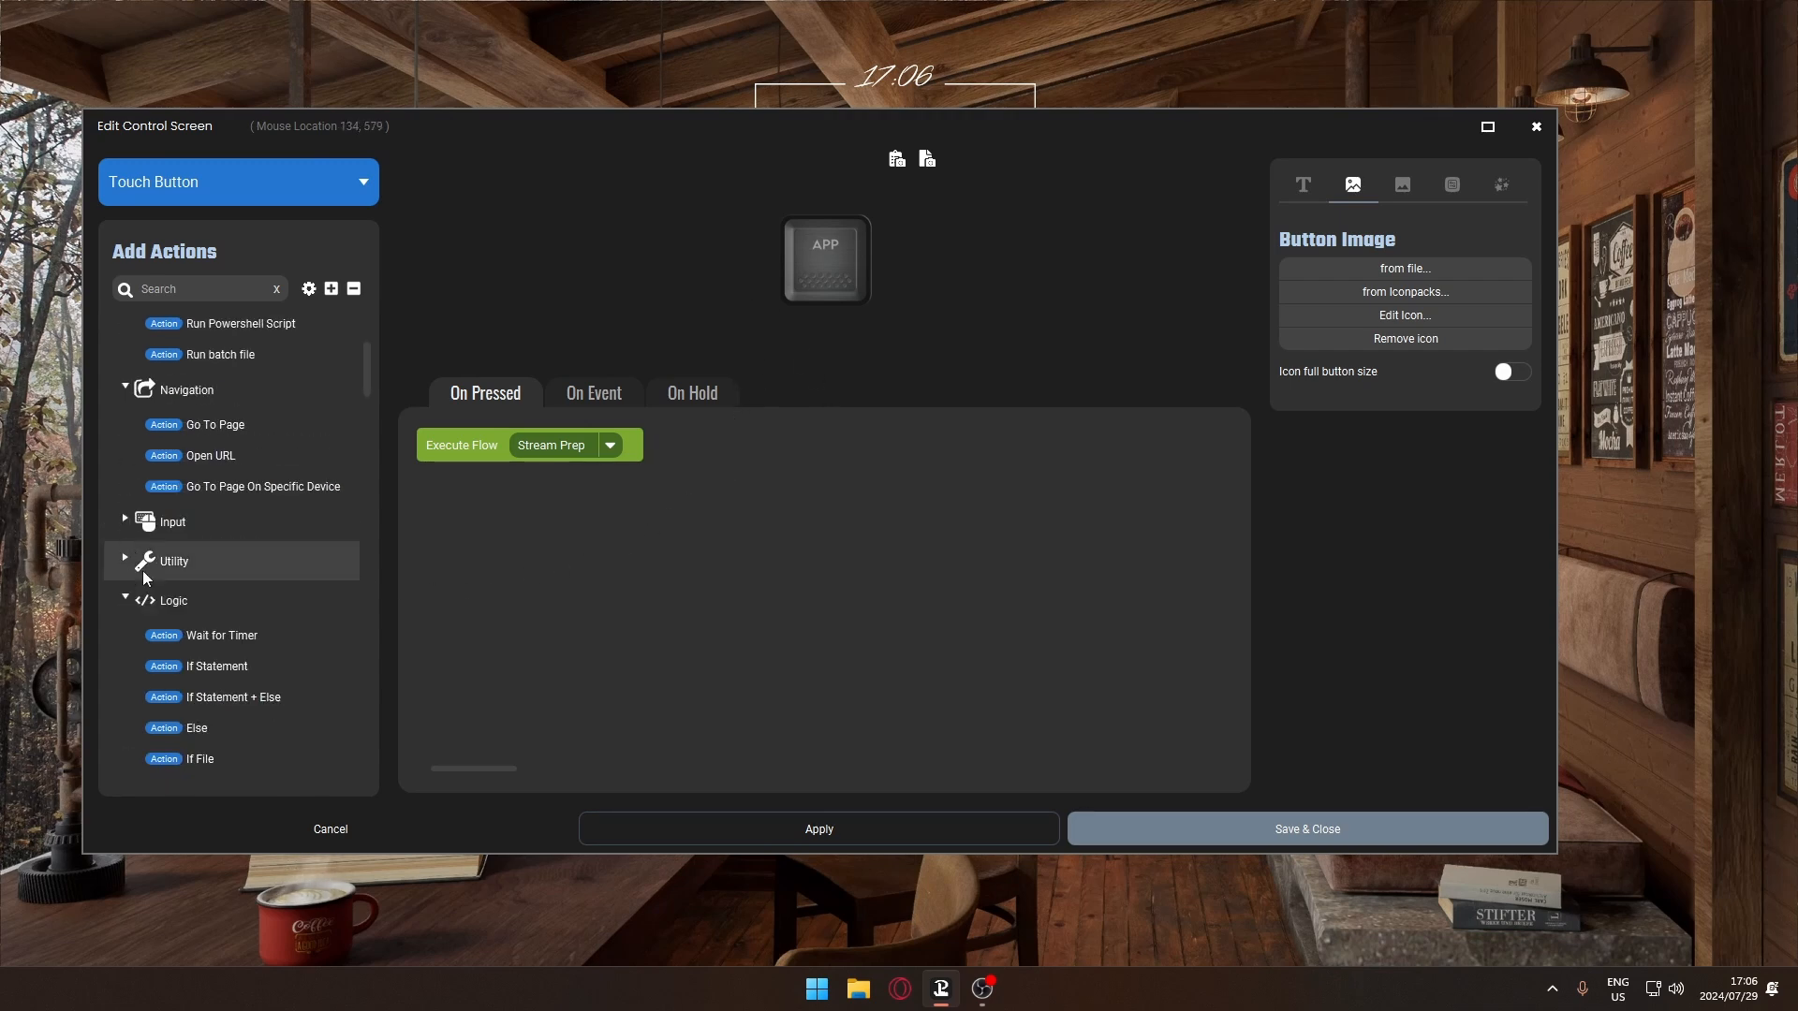
left_click(126, 596)
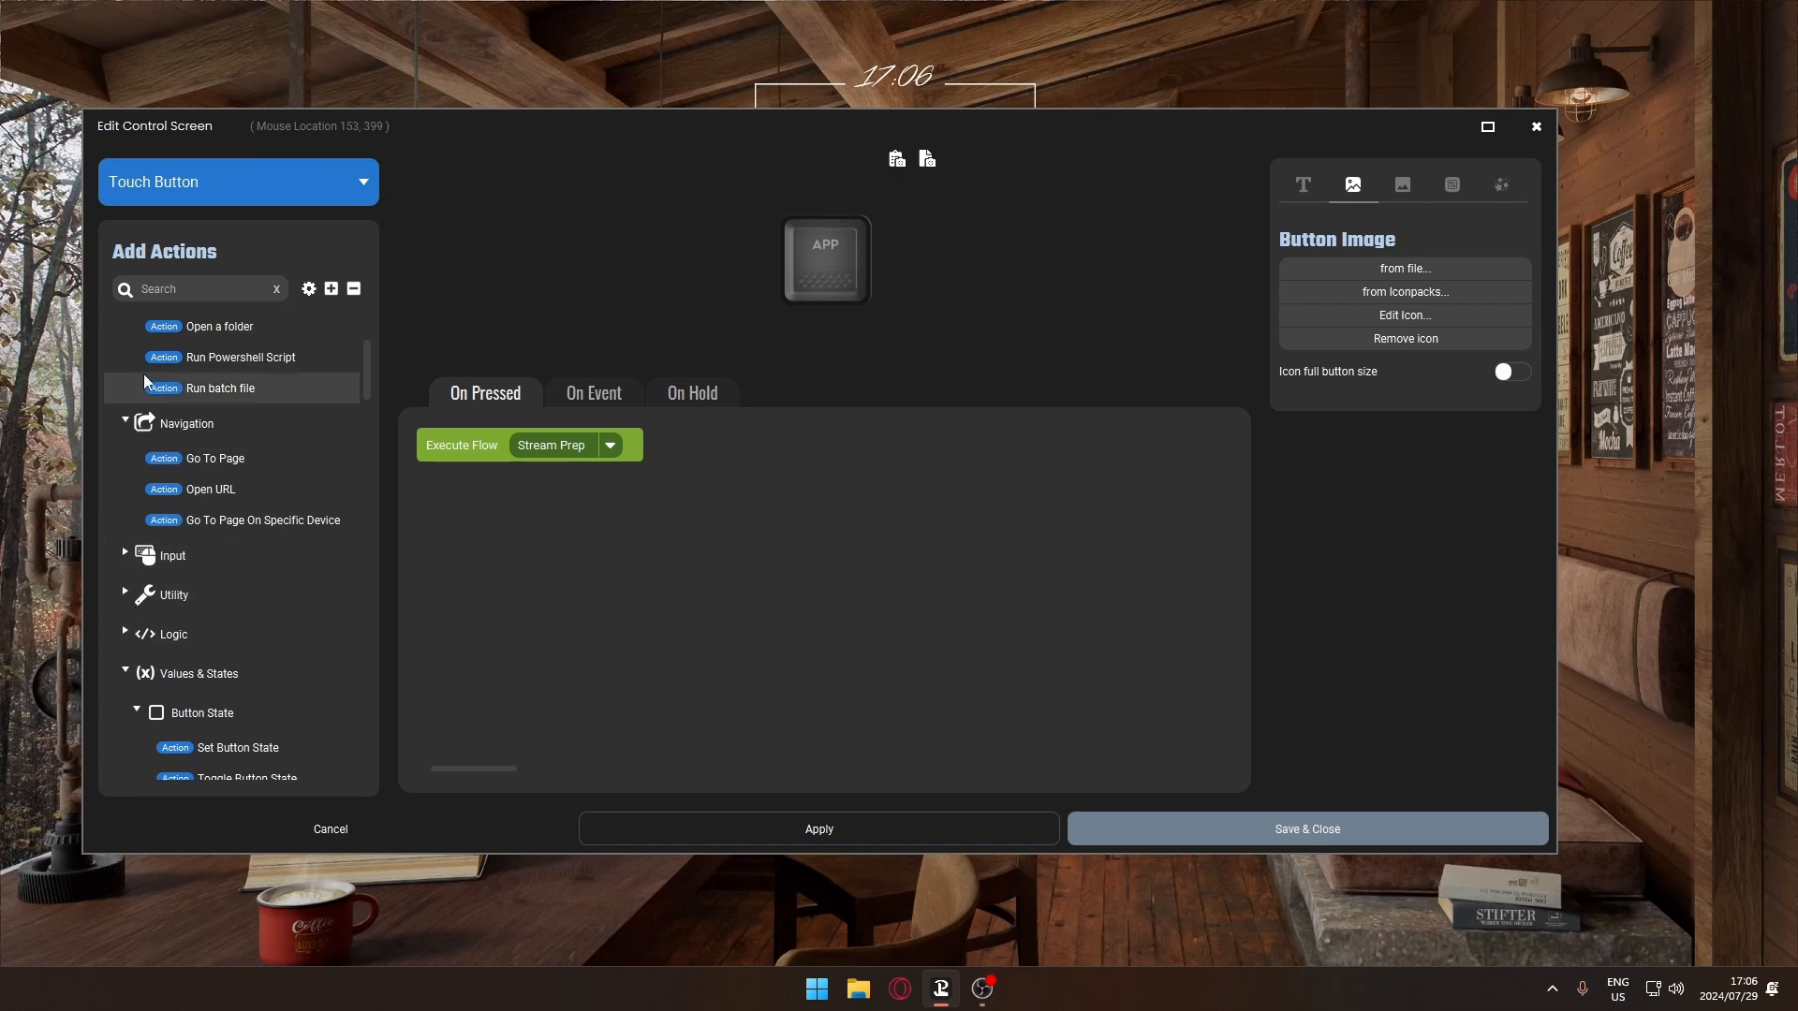
scroll(157, 389, "up", 2)
scroll(178, 412, "down", 4)
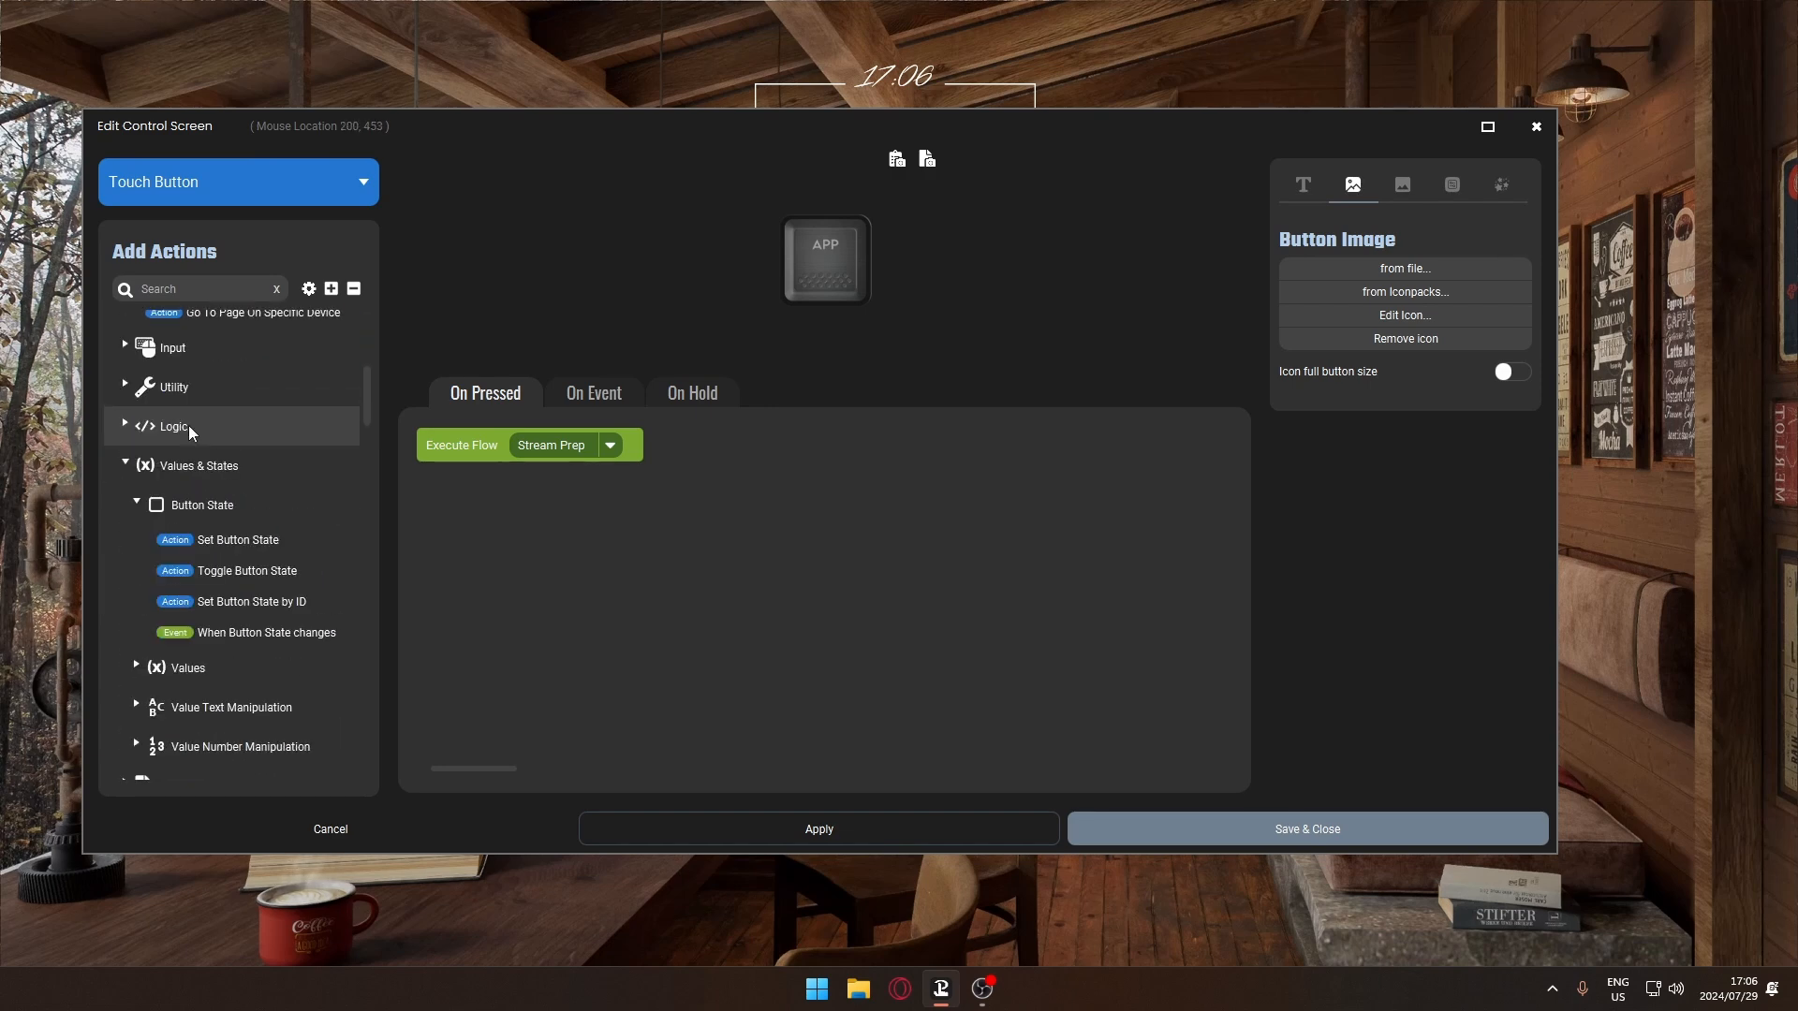
double_click(233, 572)
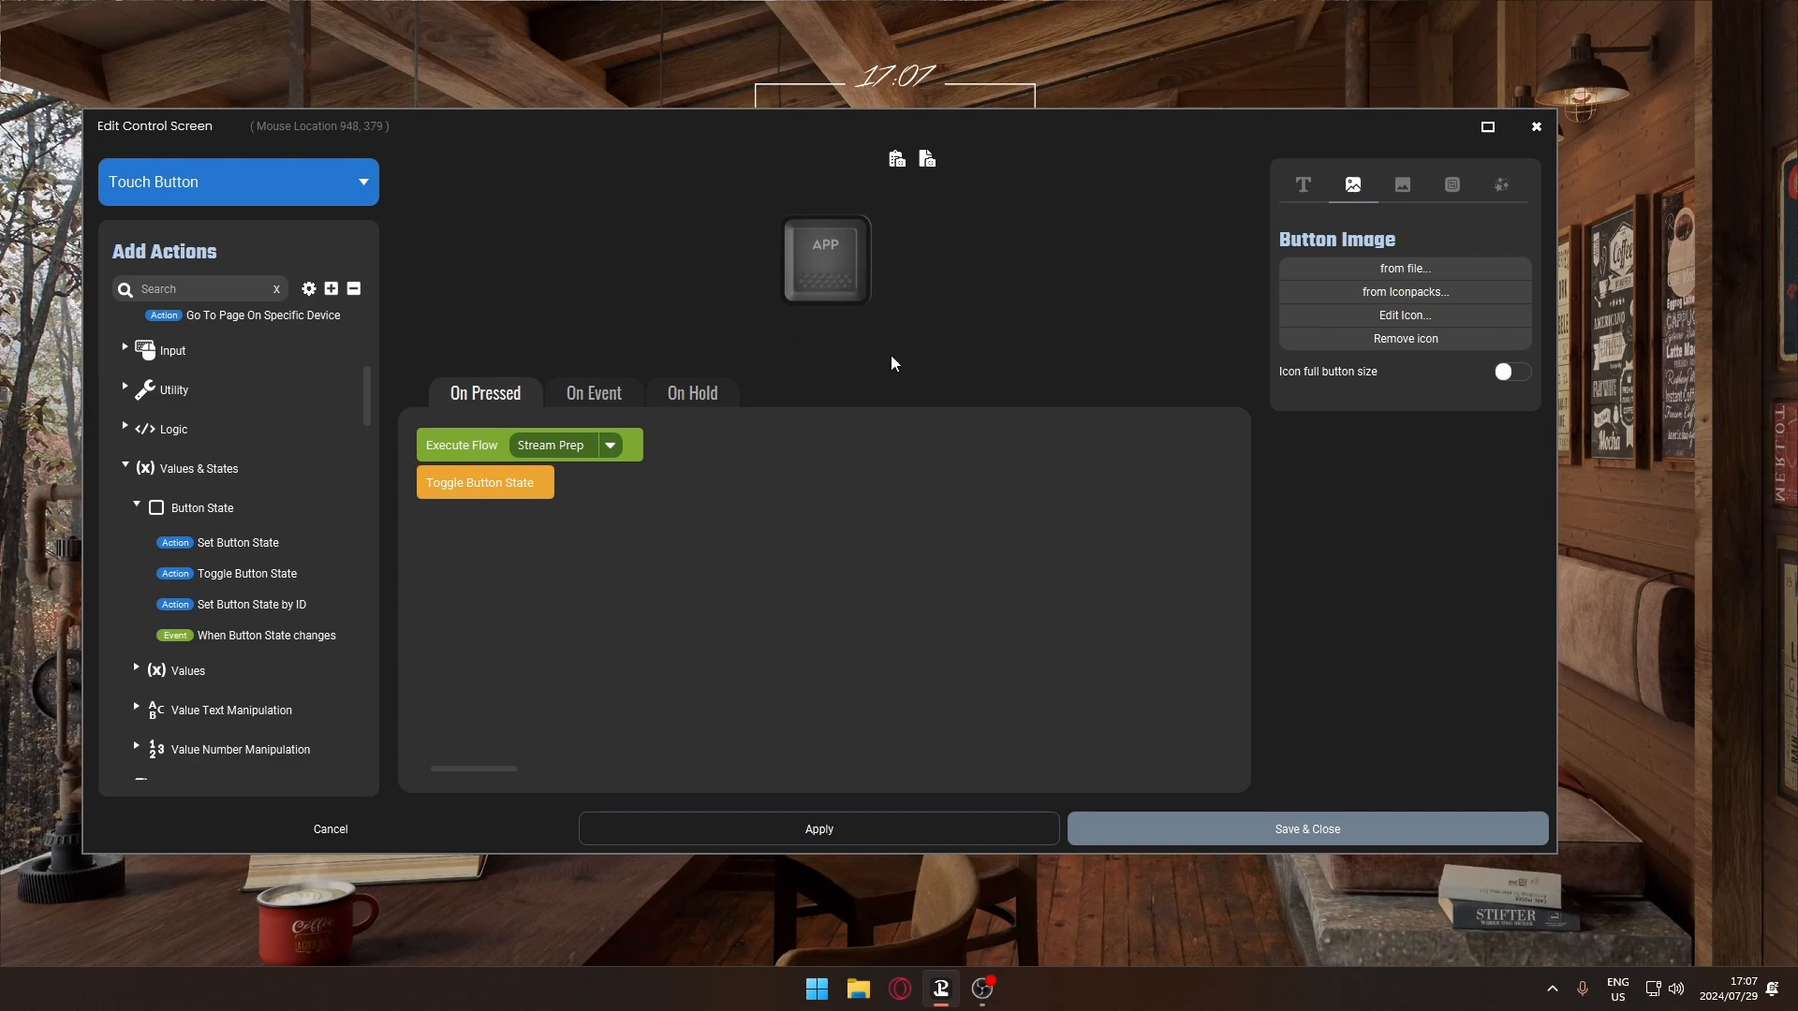
Add two When Button State changes events to the button's On Event actions and set the first one to On.
left_click(586, 395)
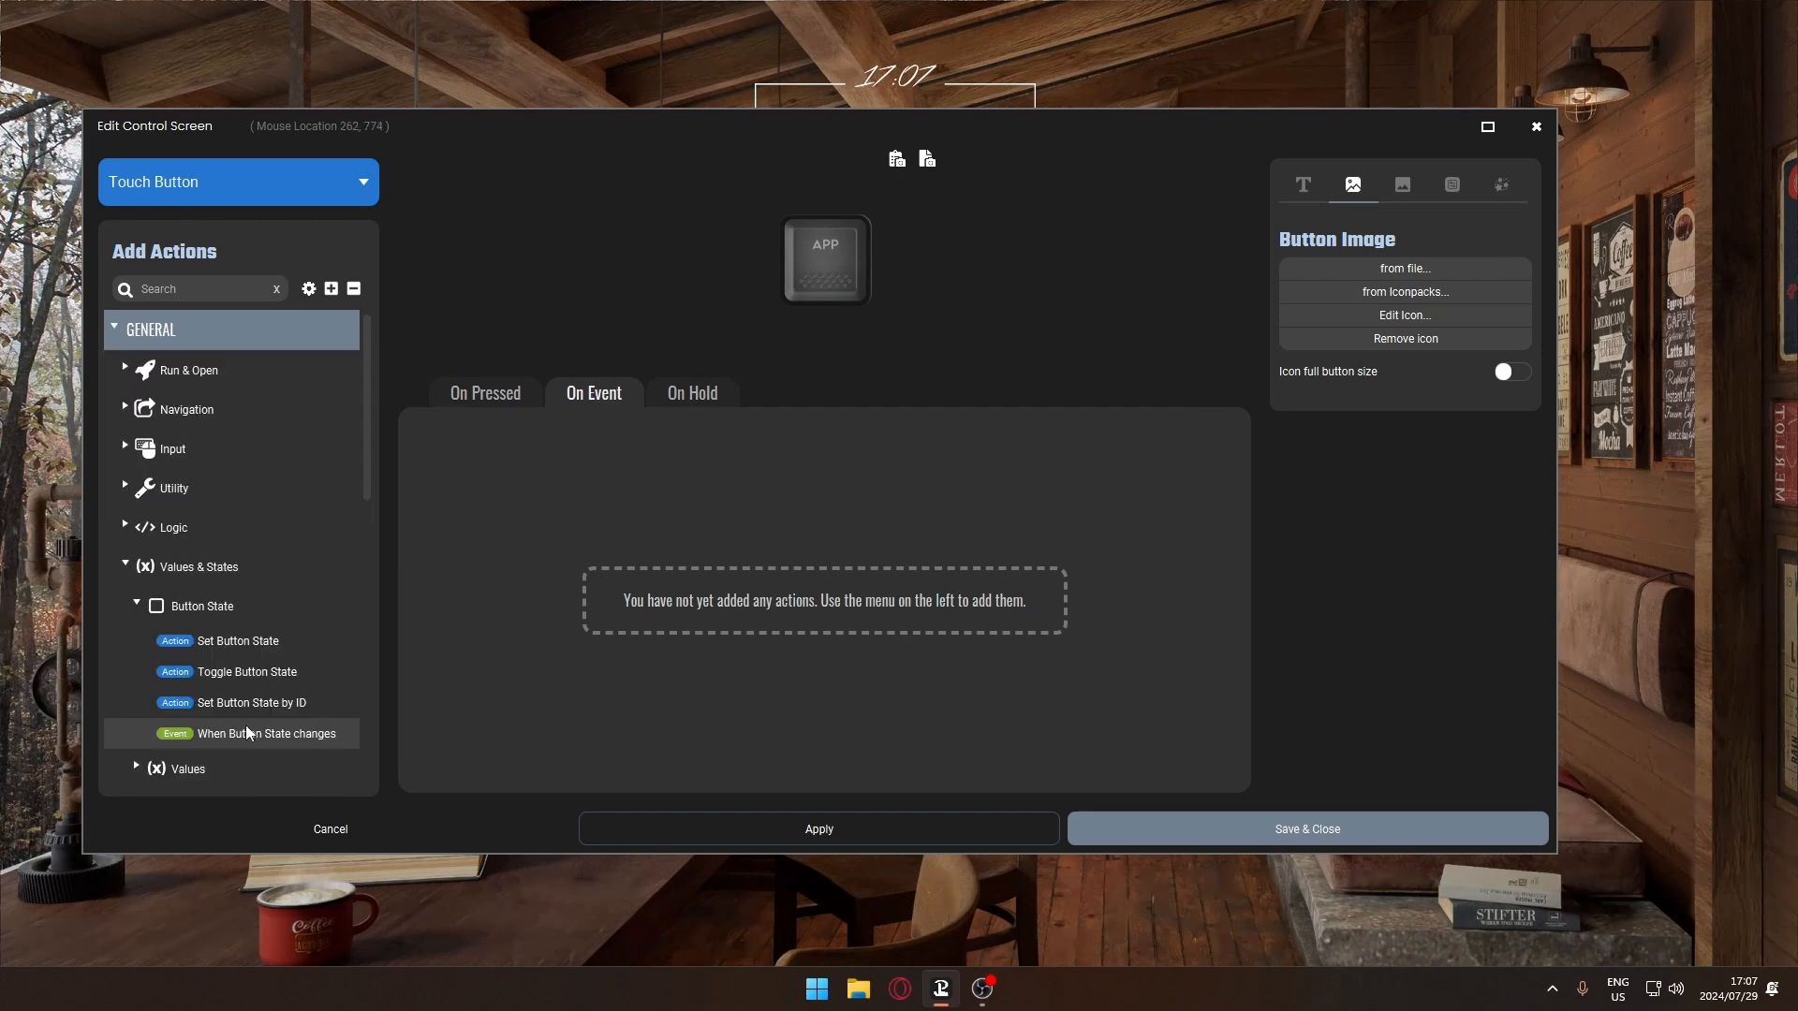
double_click(245, 736)
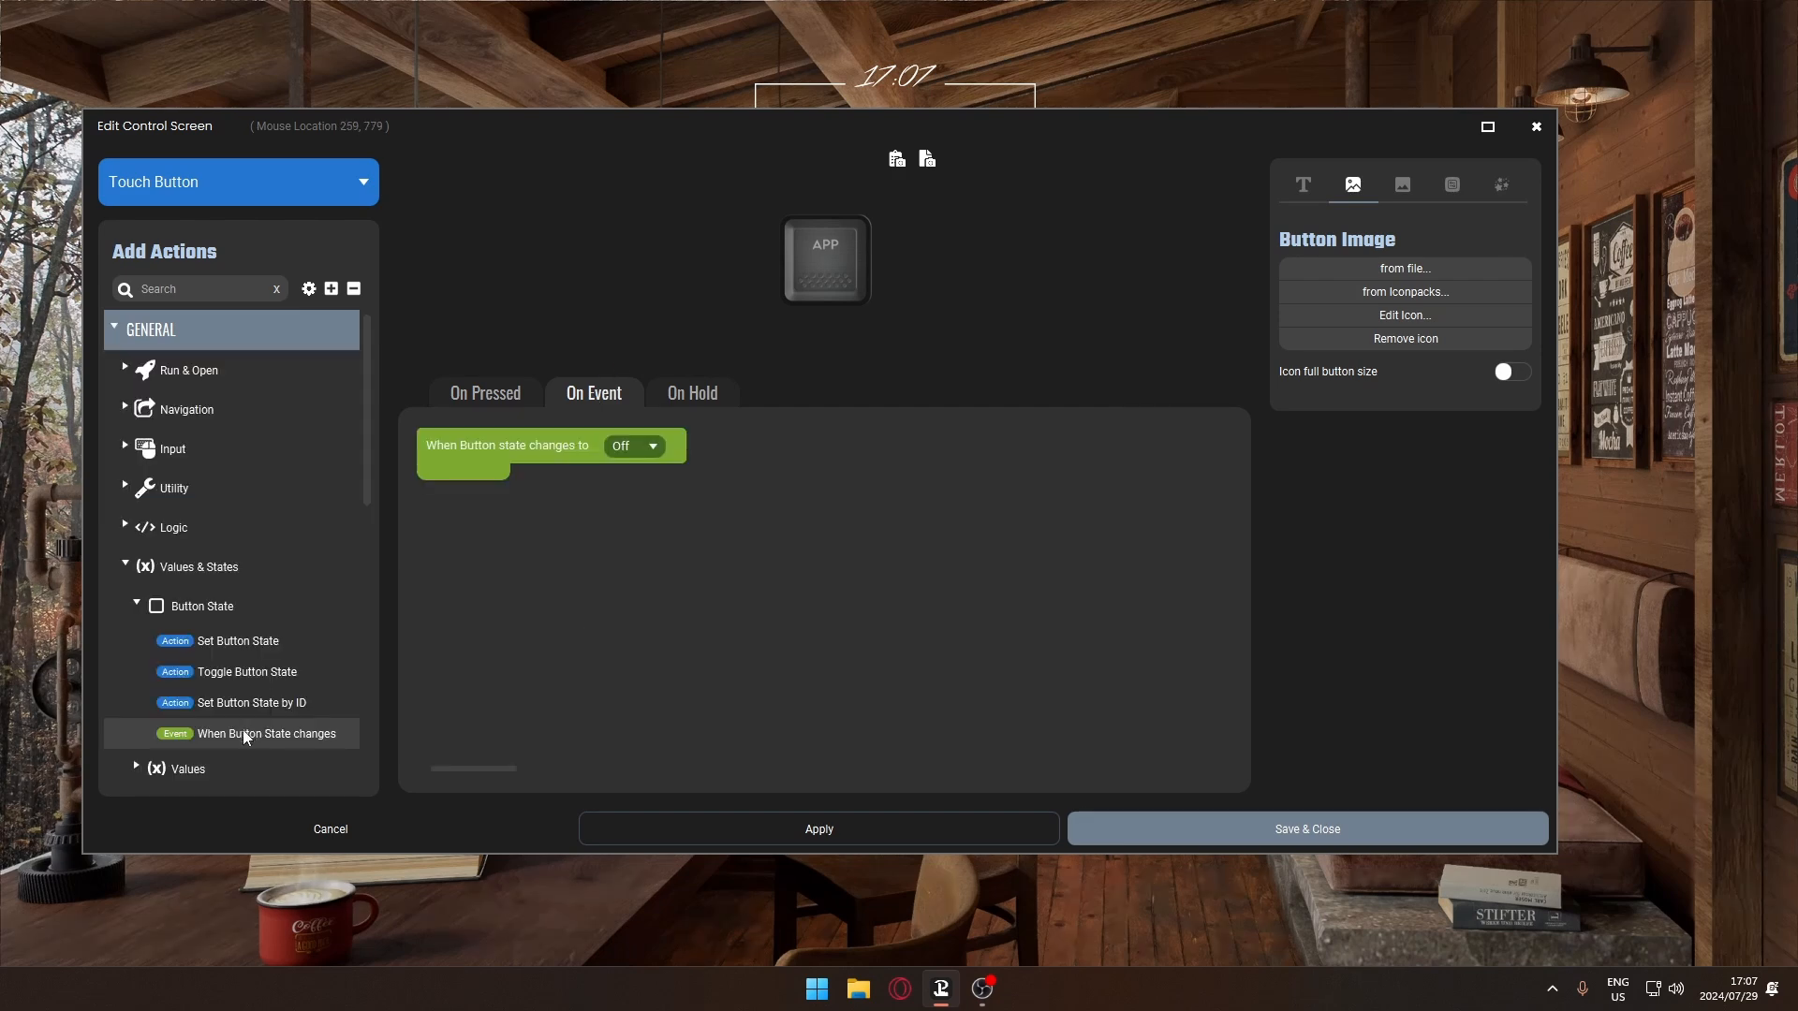
double_click(244, 735)
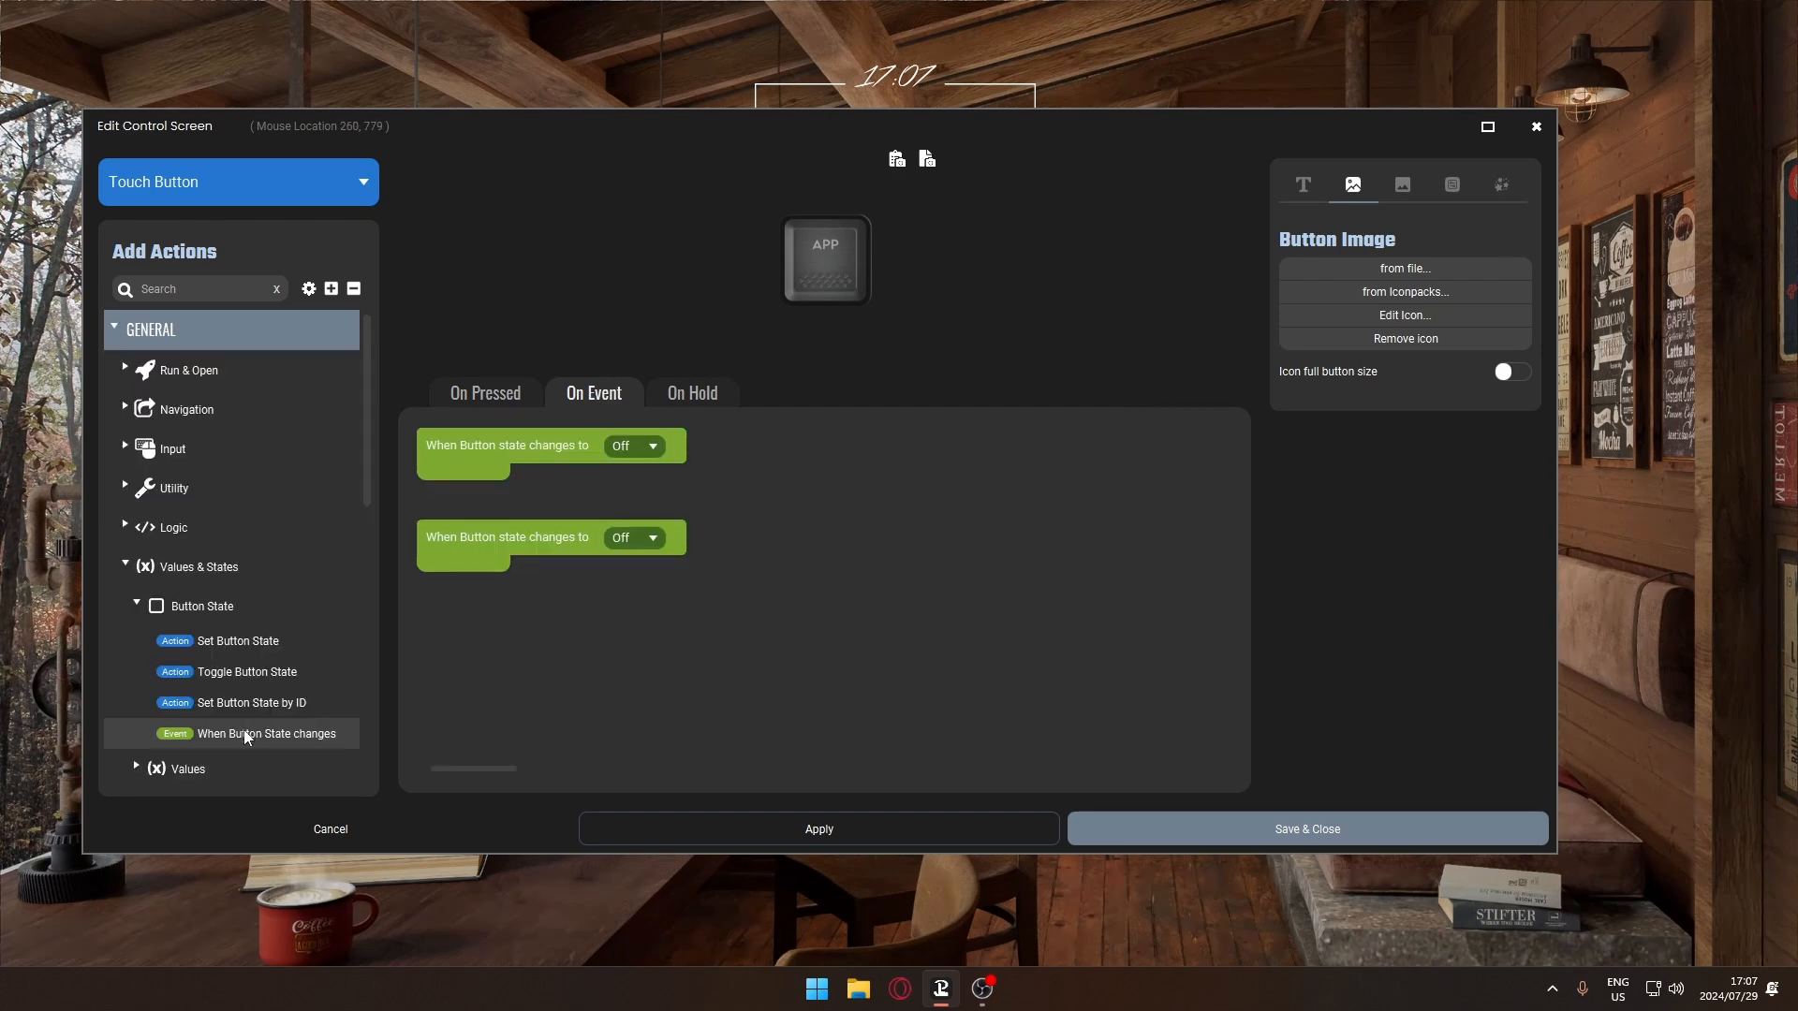
left_click(631, 450)
left_click(626, 471)
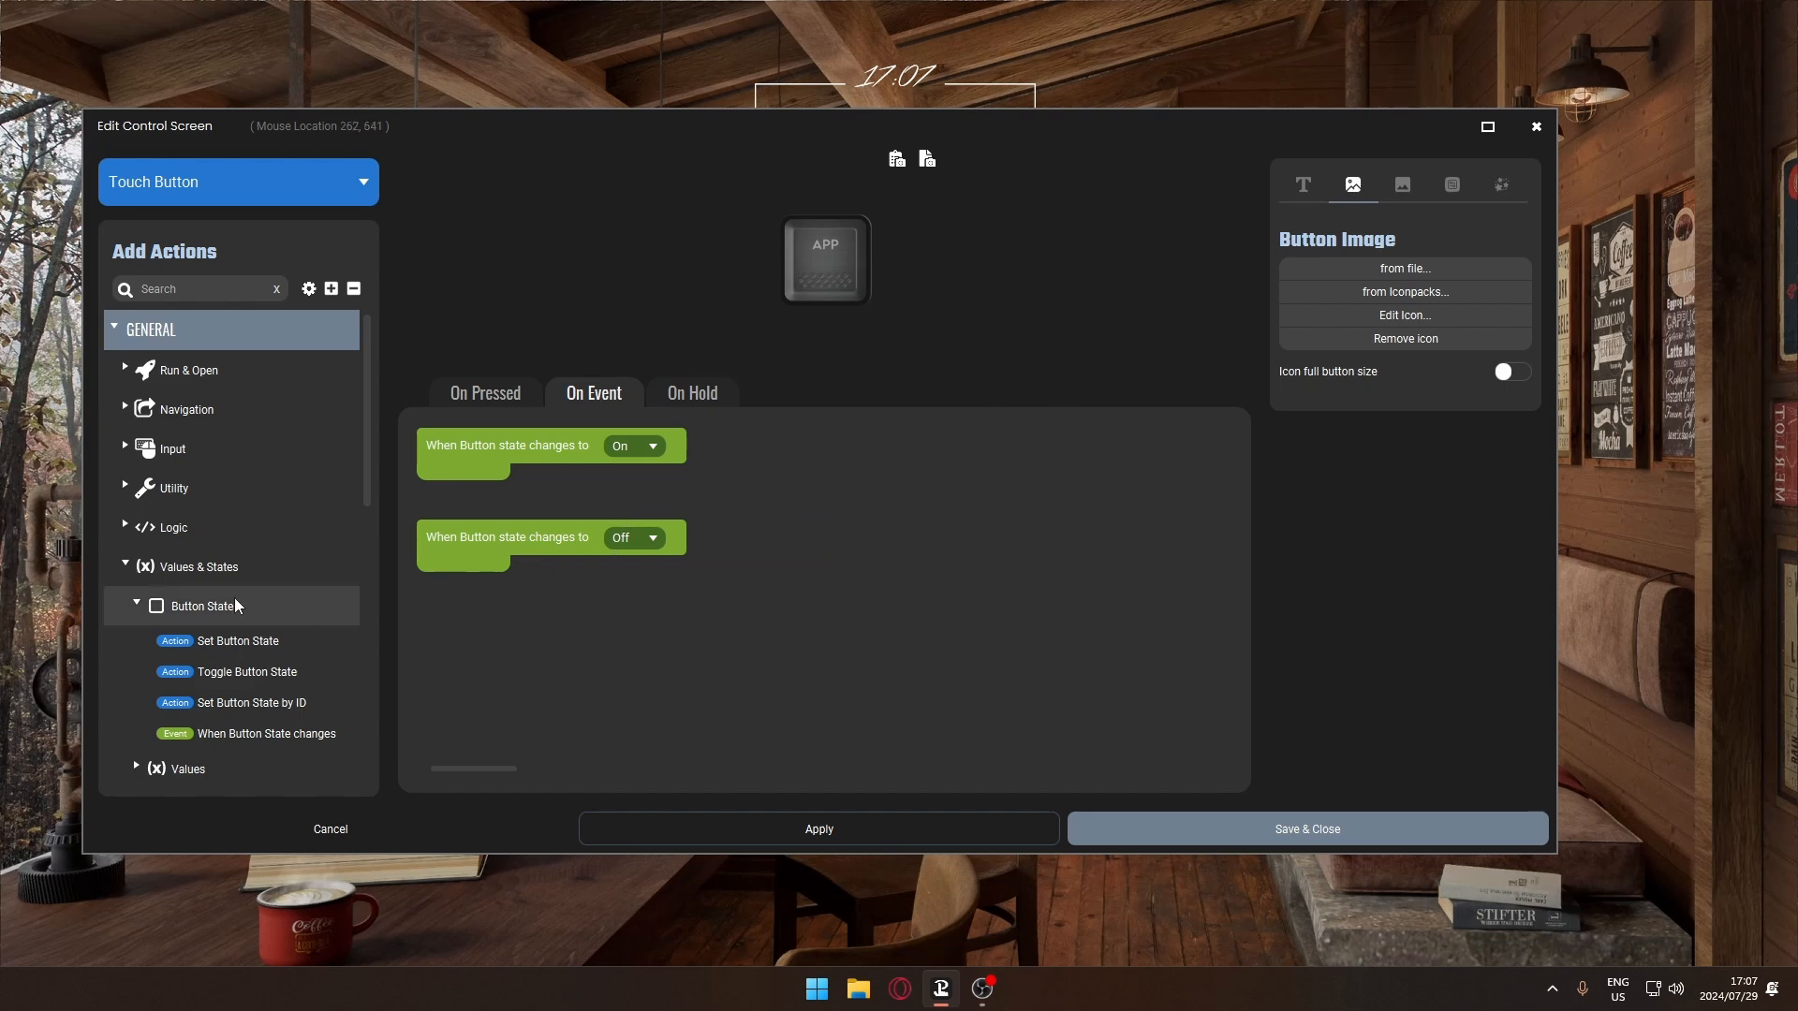
Add a Change Button Visuals action inside both the On and the Off state events.
scroll(199, 594, "down", 4)
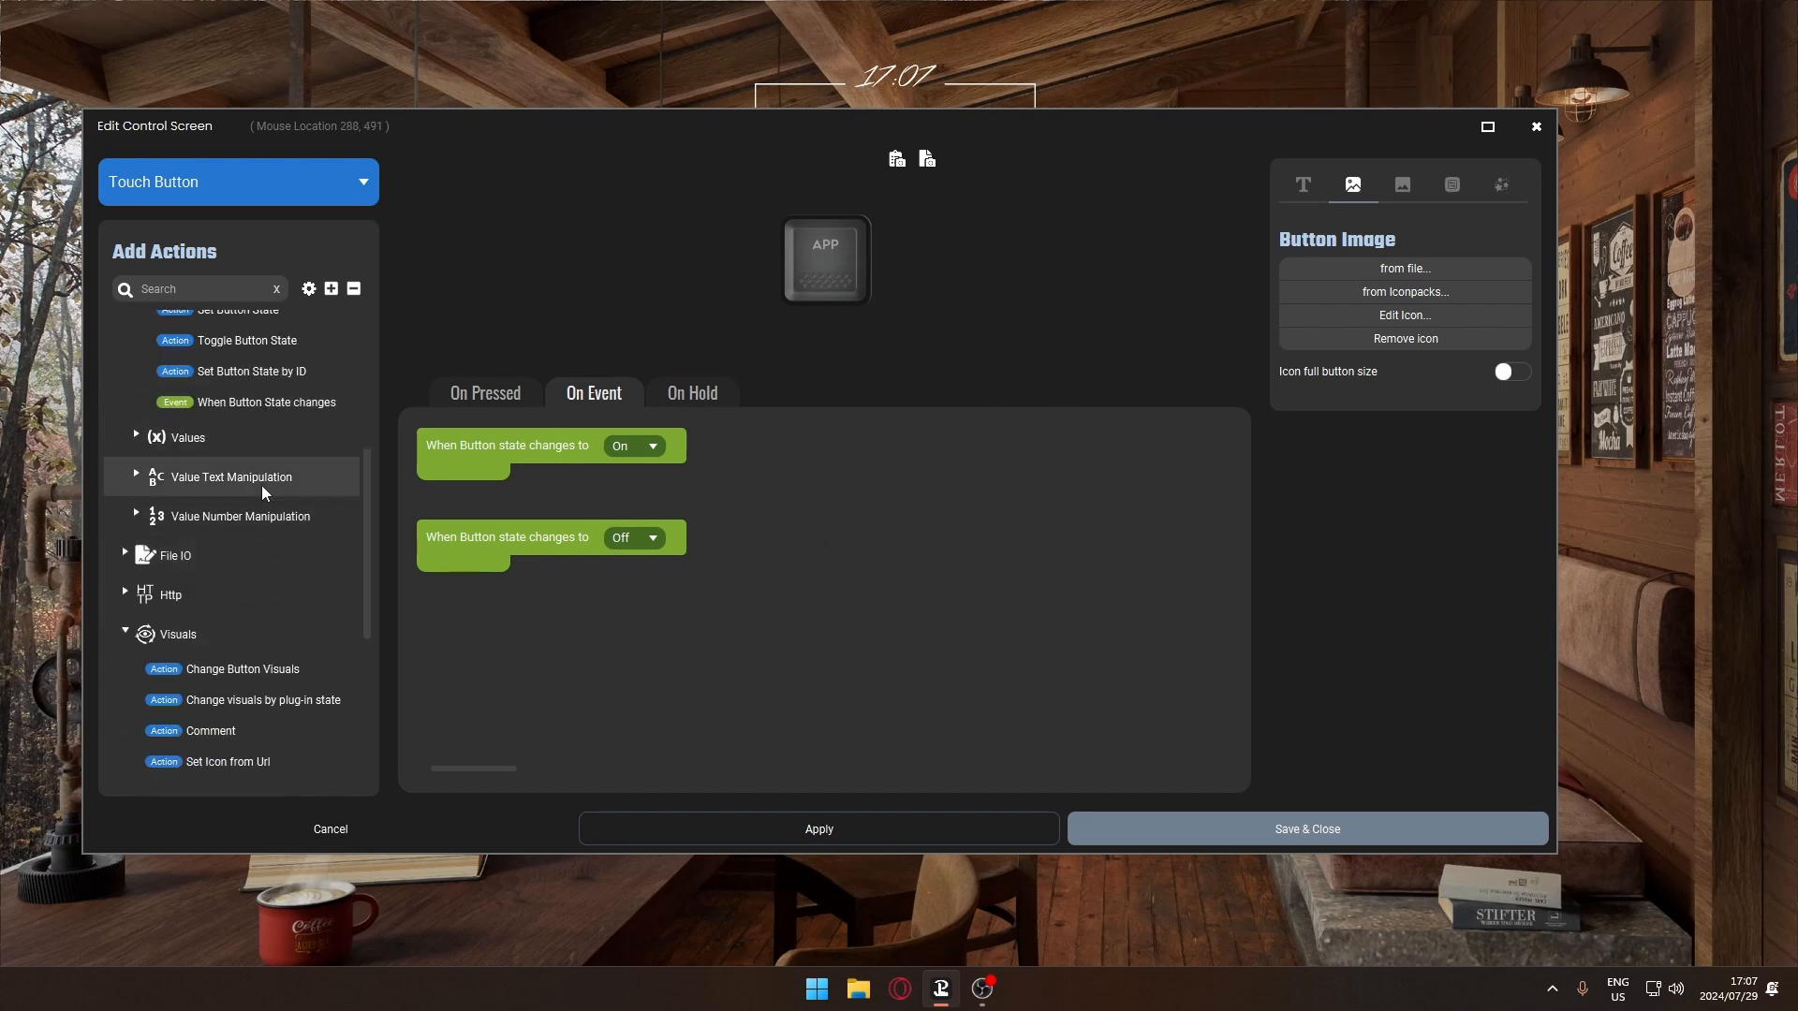
scroll(234, 628, "down", 3)
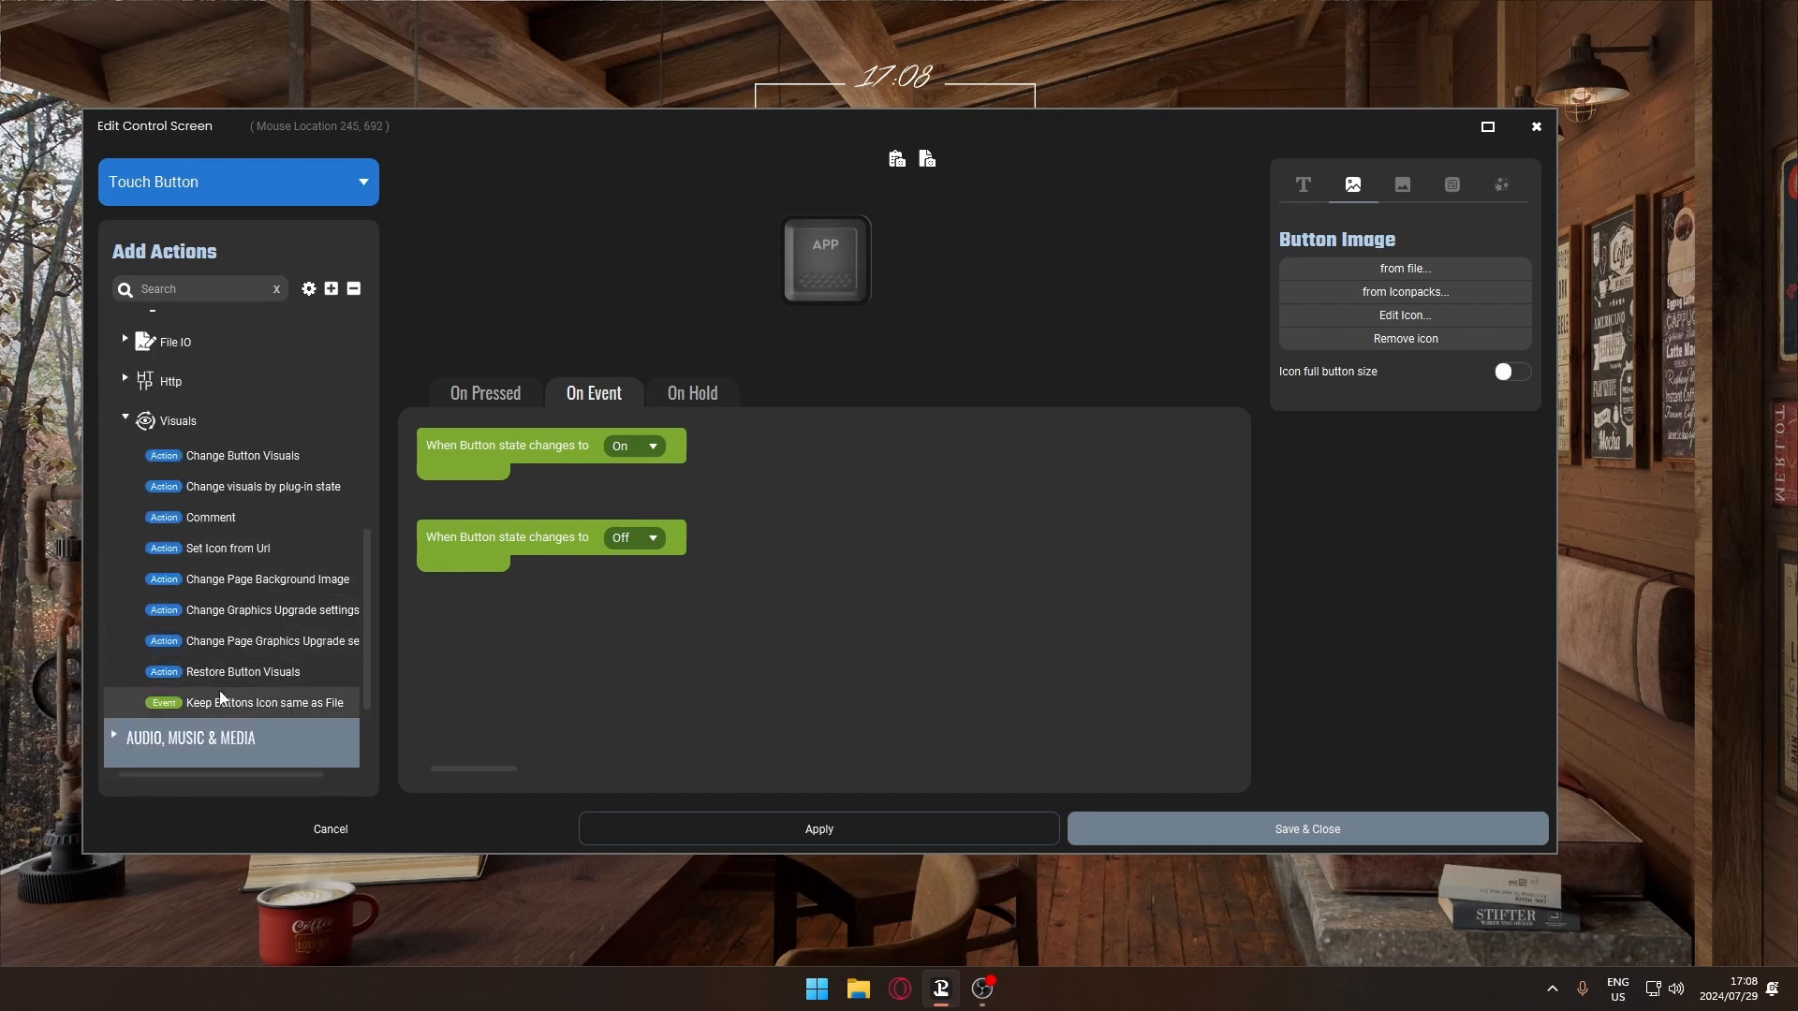
left_click_drag(263, 456, 581, 505)
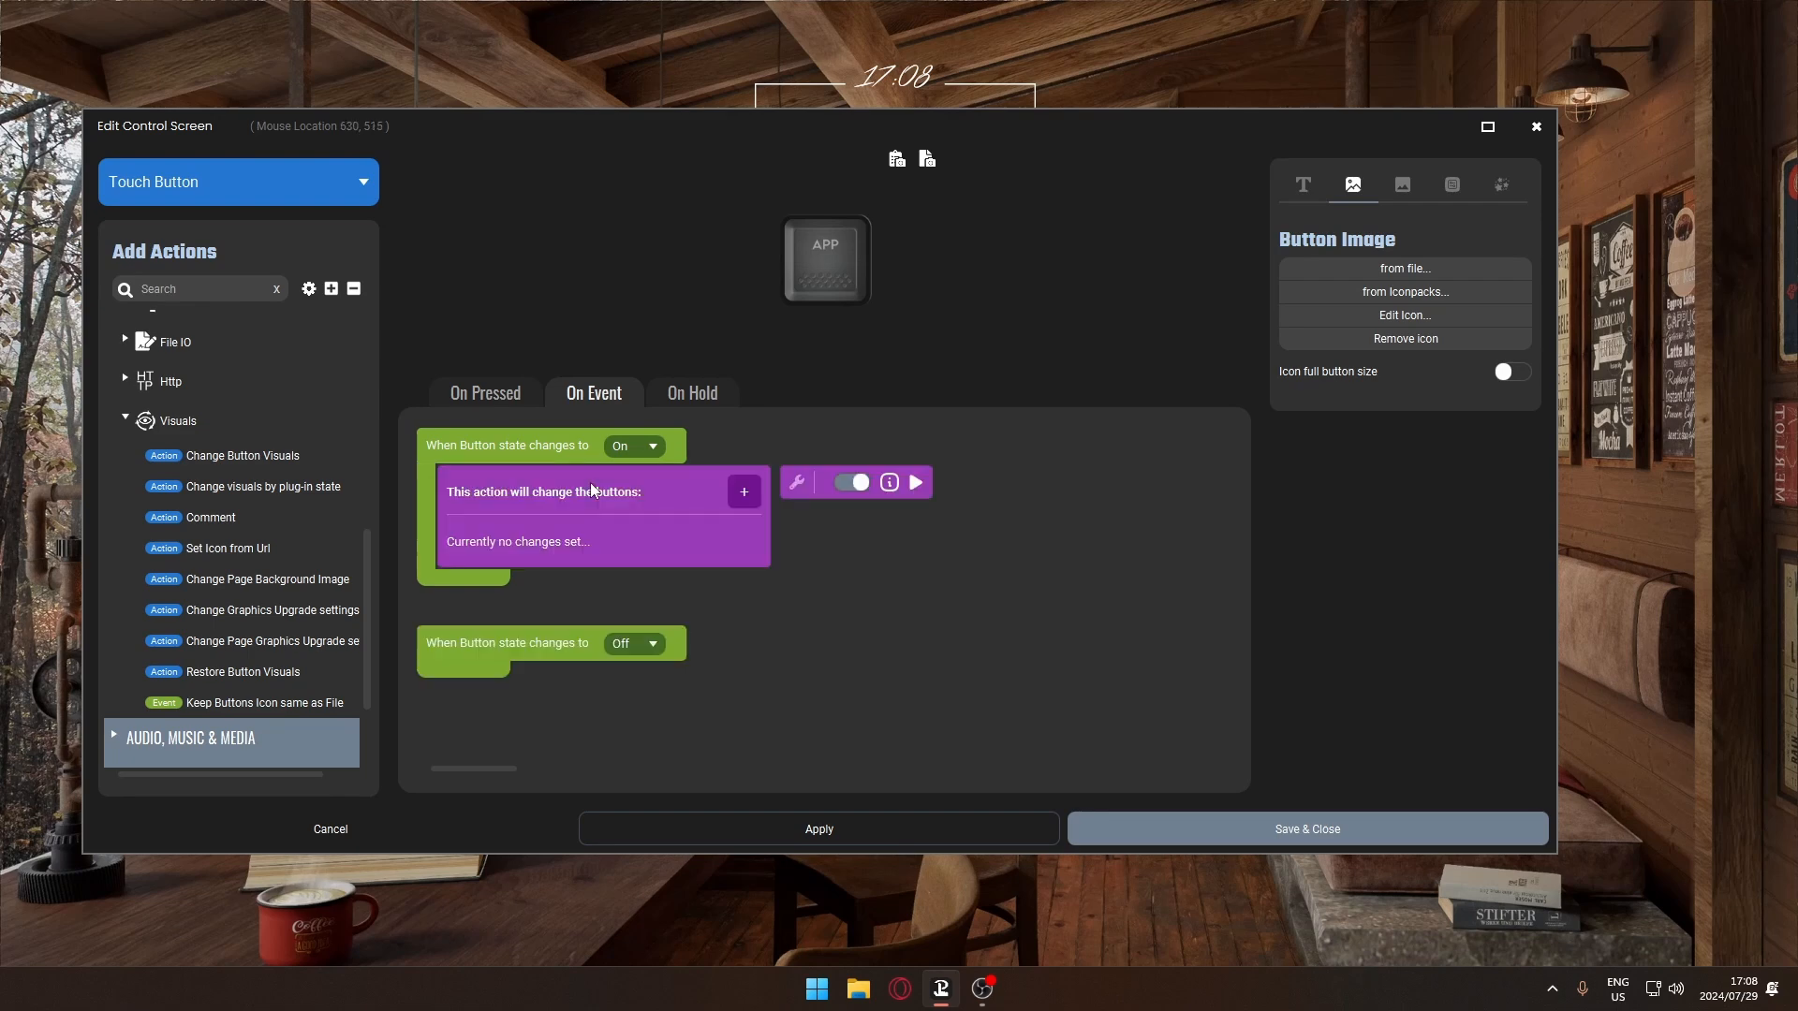
left_click_drag(262, 465, 590, 664)
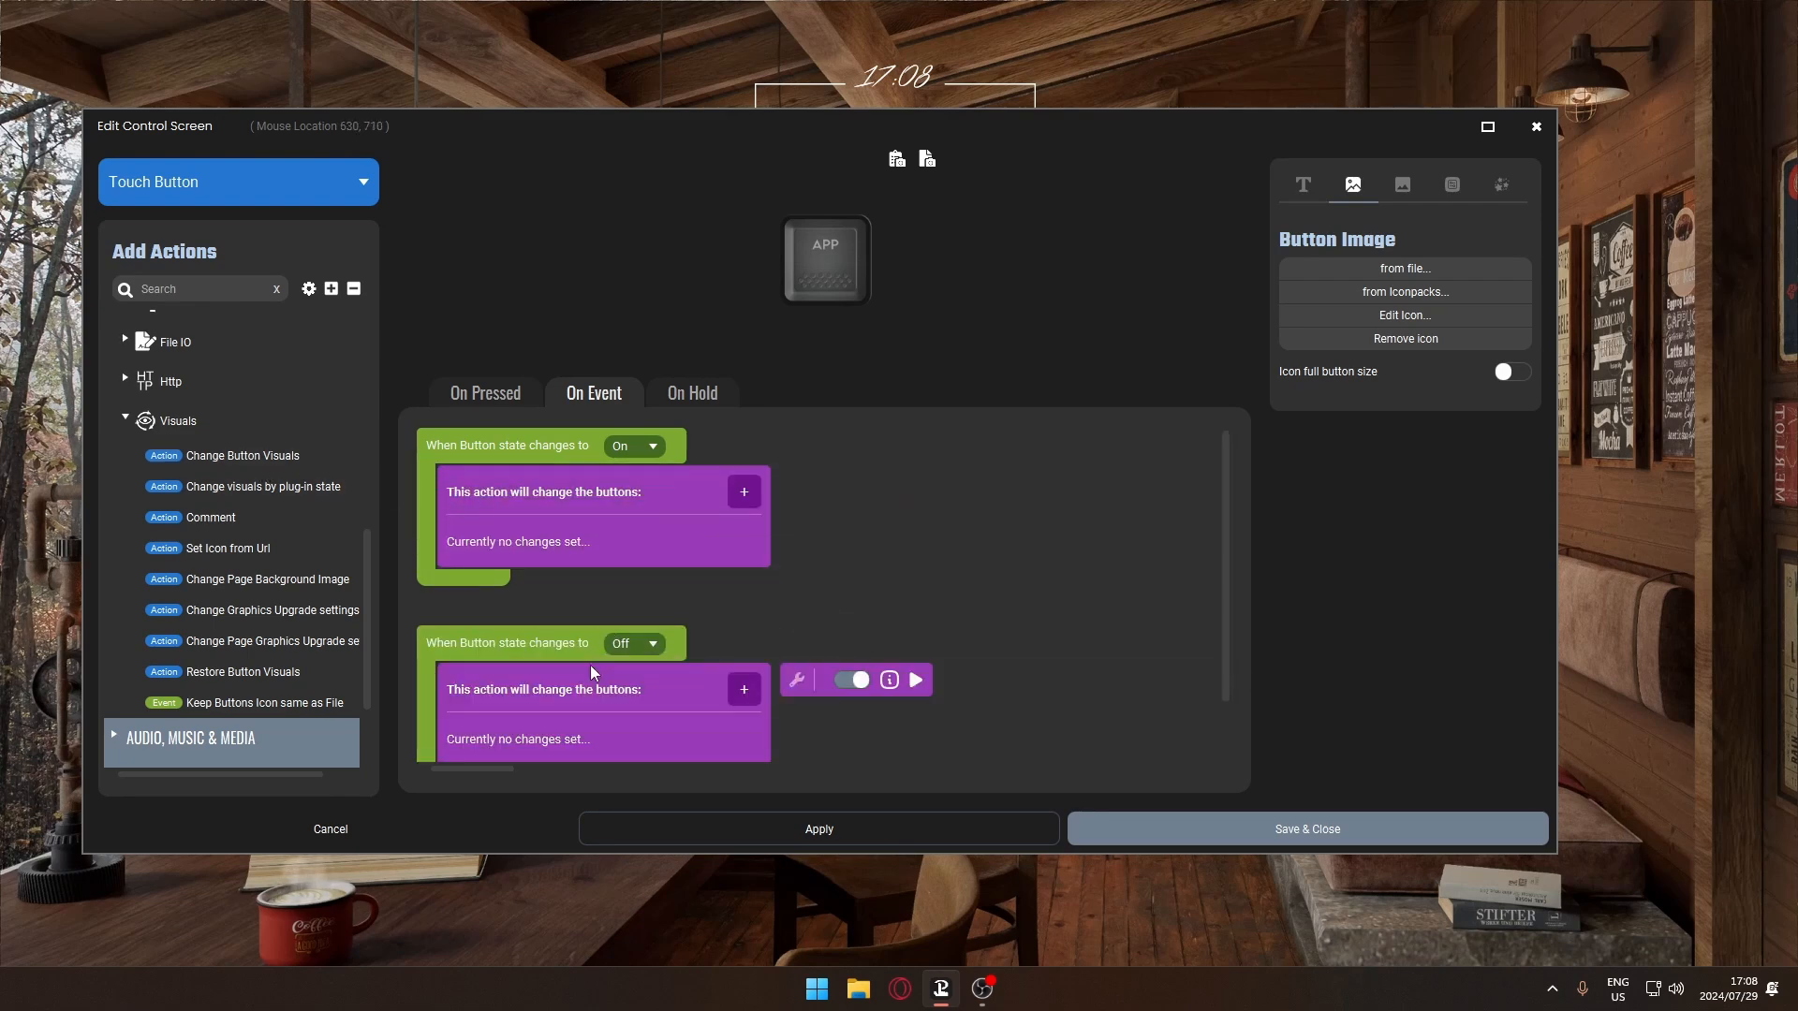
scroll(592, 688, "down", 1)
scroll(588, 683, "up", 1)
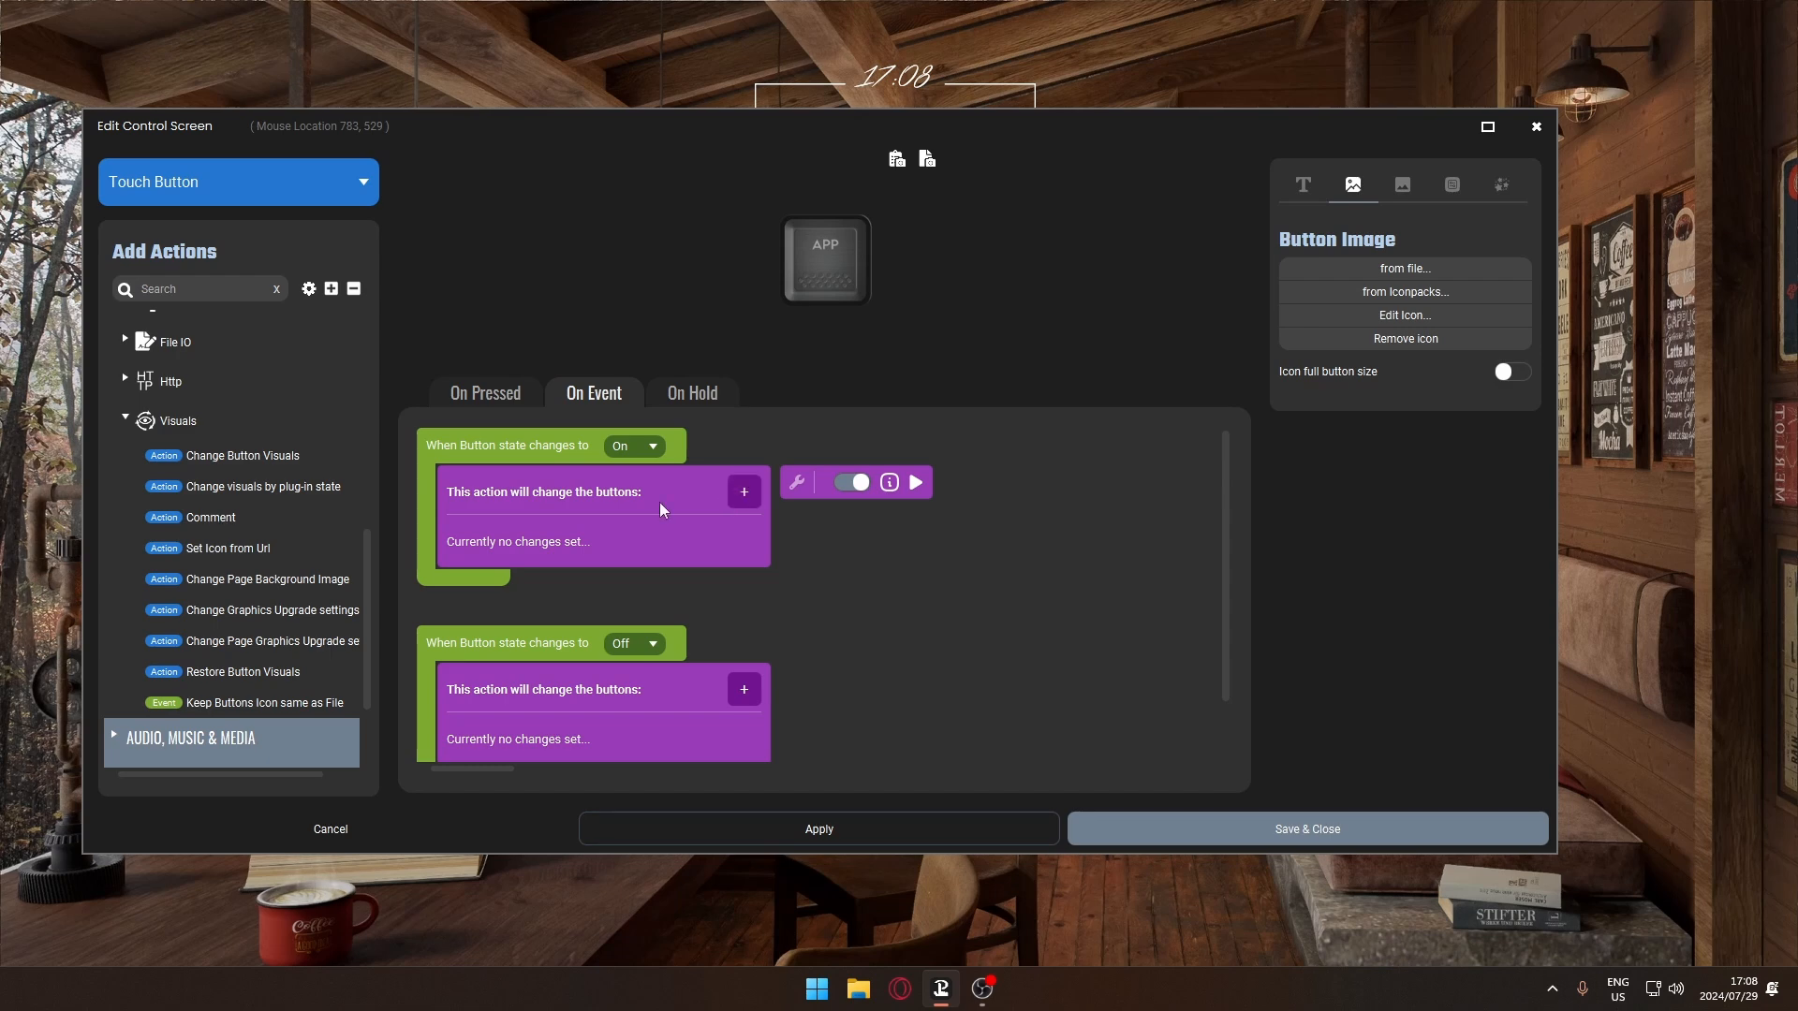
Add an Icon change to the On event's visuals action, using the yellow-dotted APP icon from Arbi Flight Sim Pack.
left_click(753, 503)
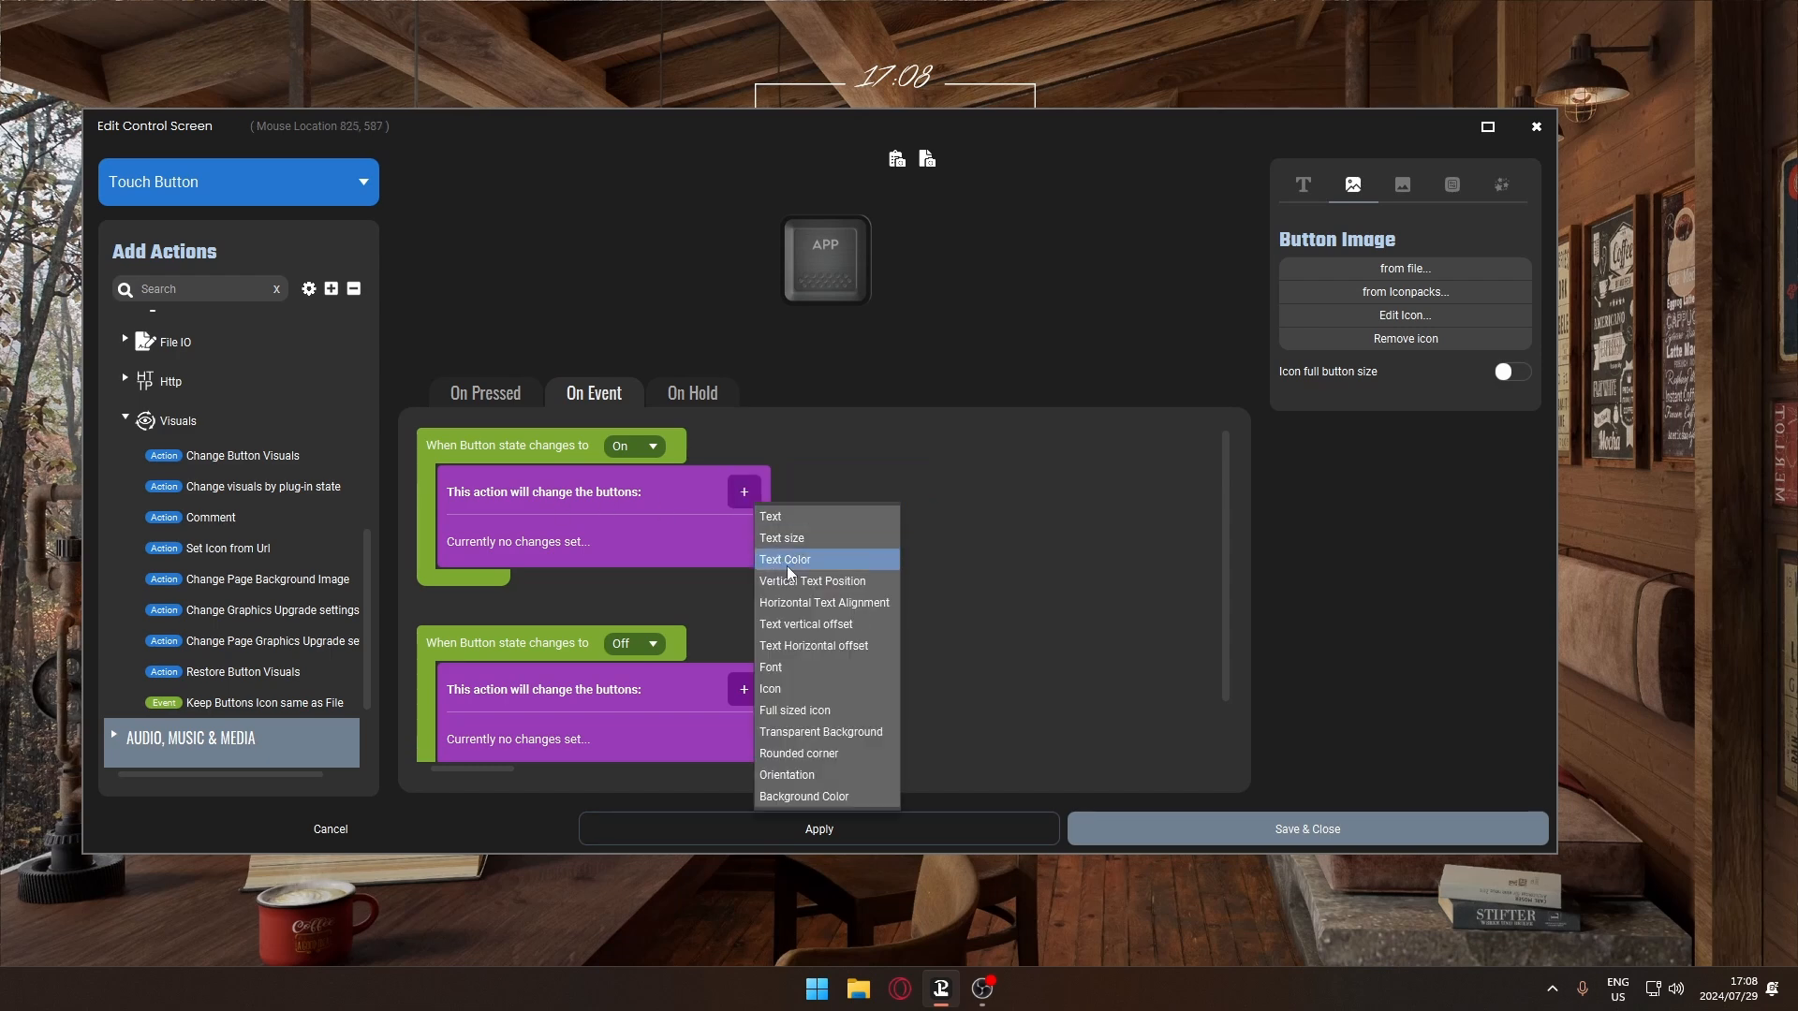
left_click(800, 689)
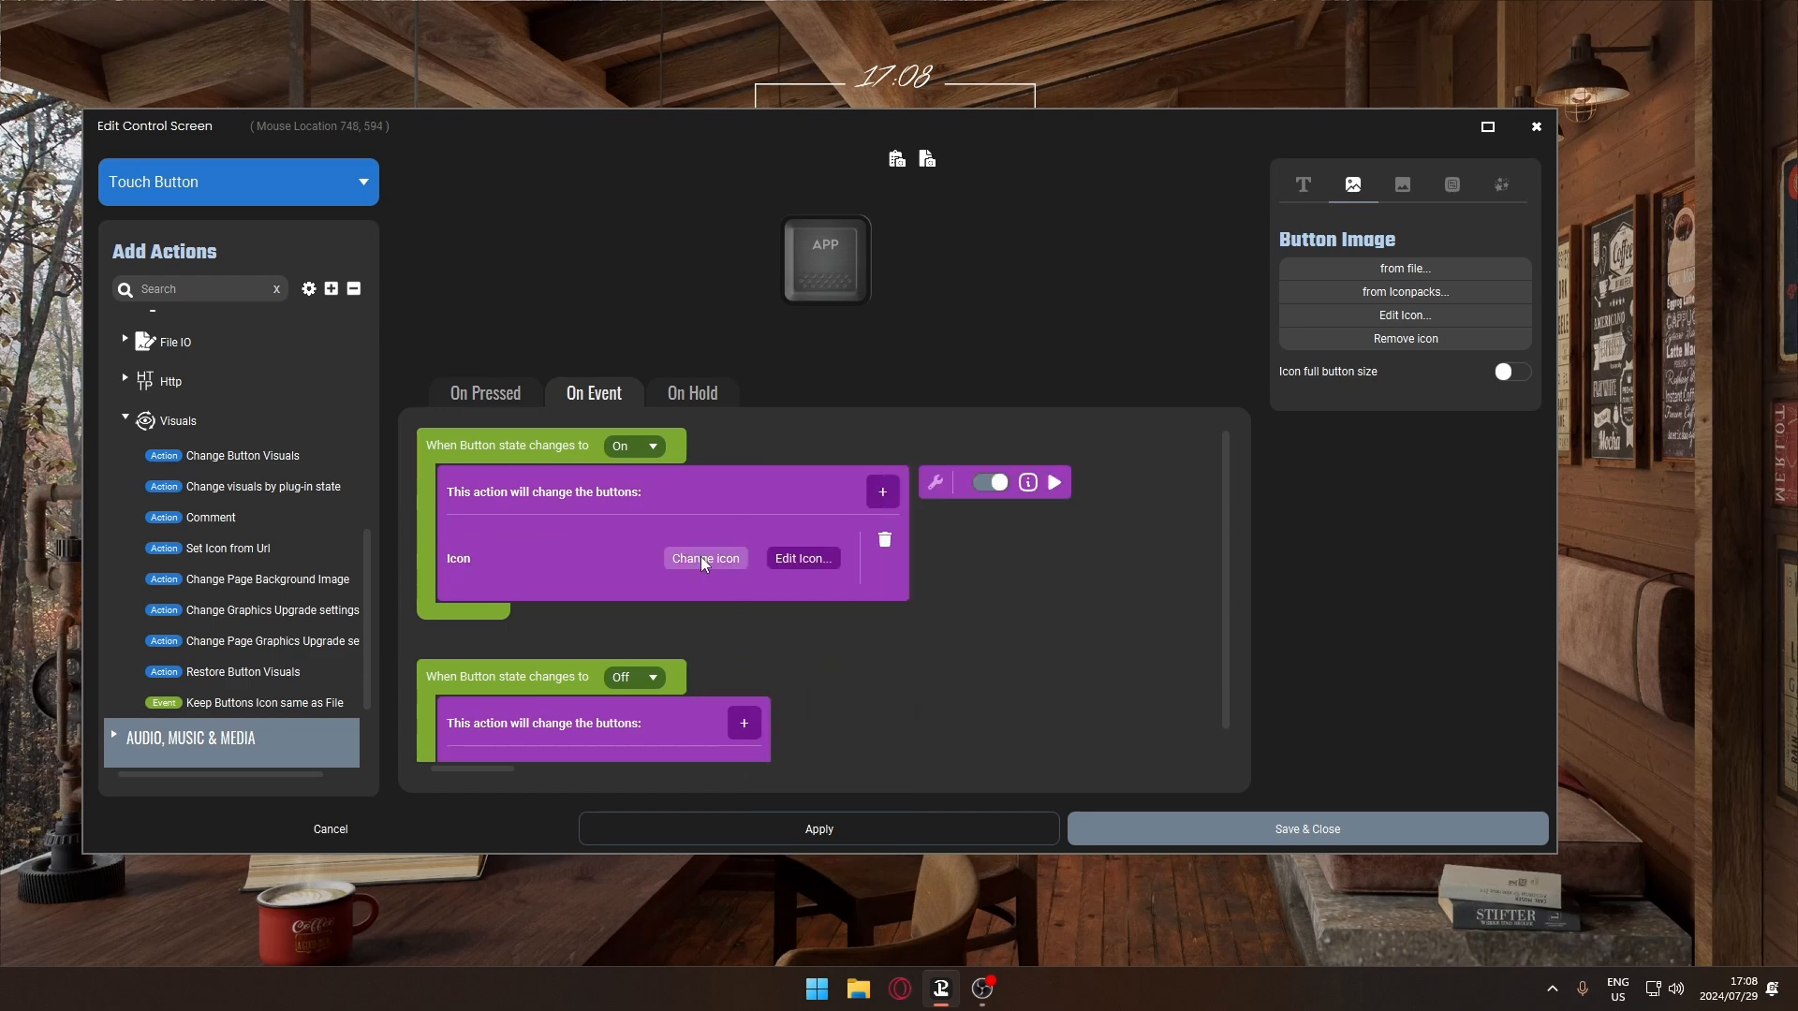
left_click(723, 565)
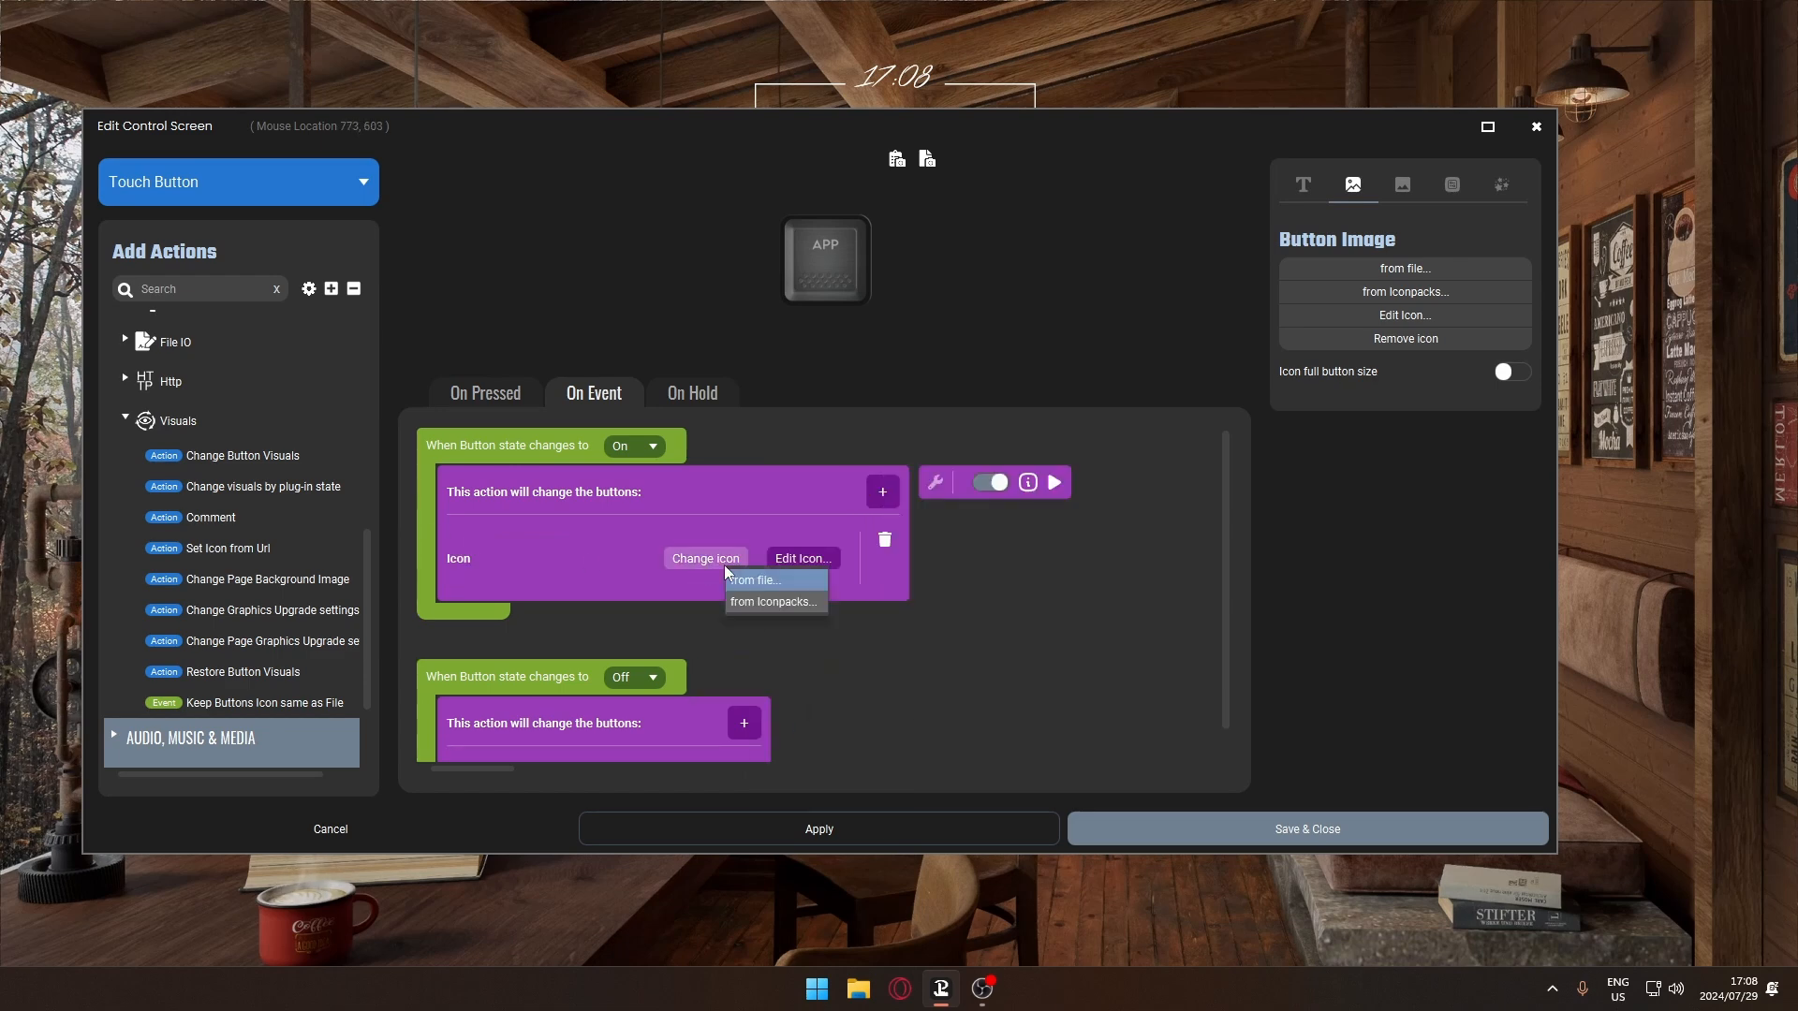
left_click(749, 604)
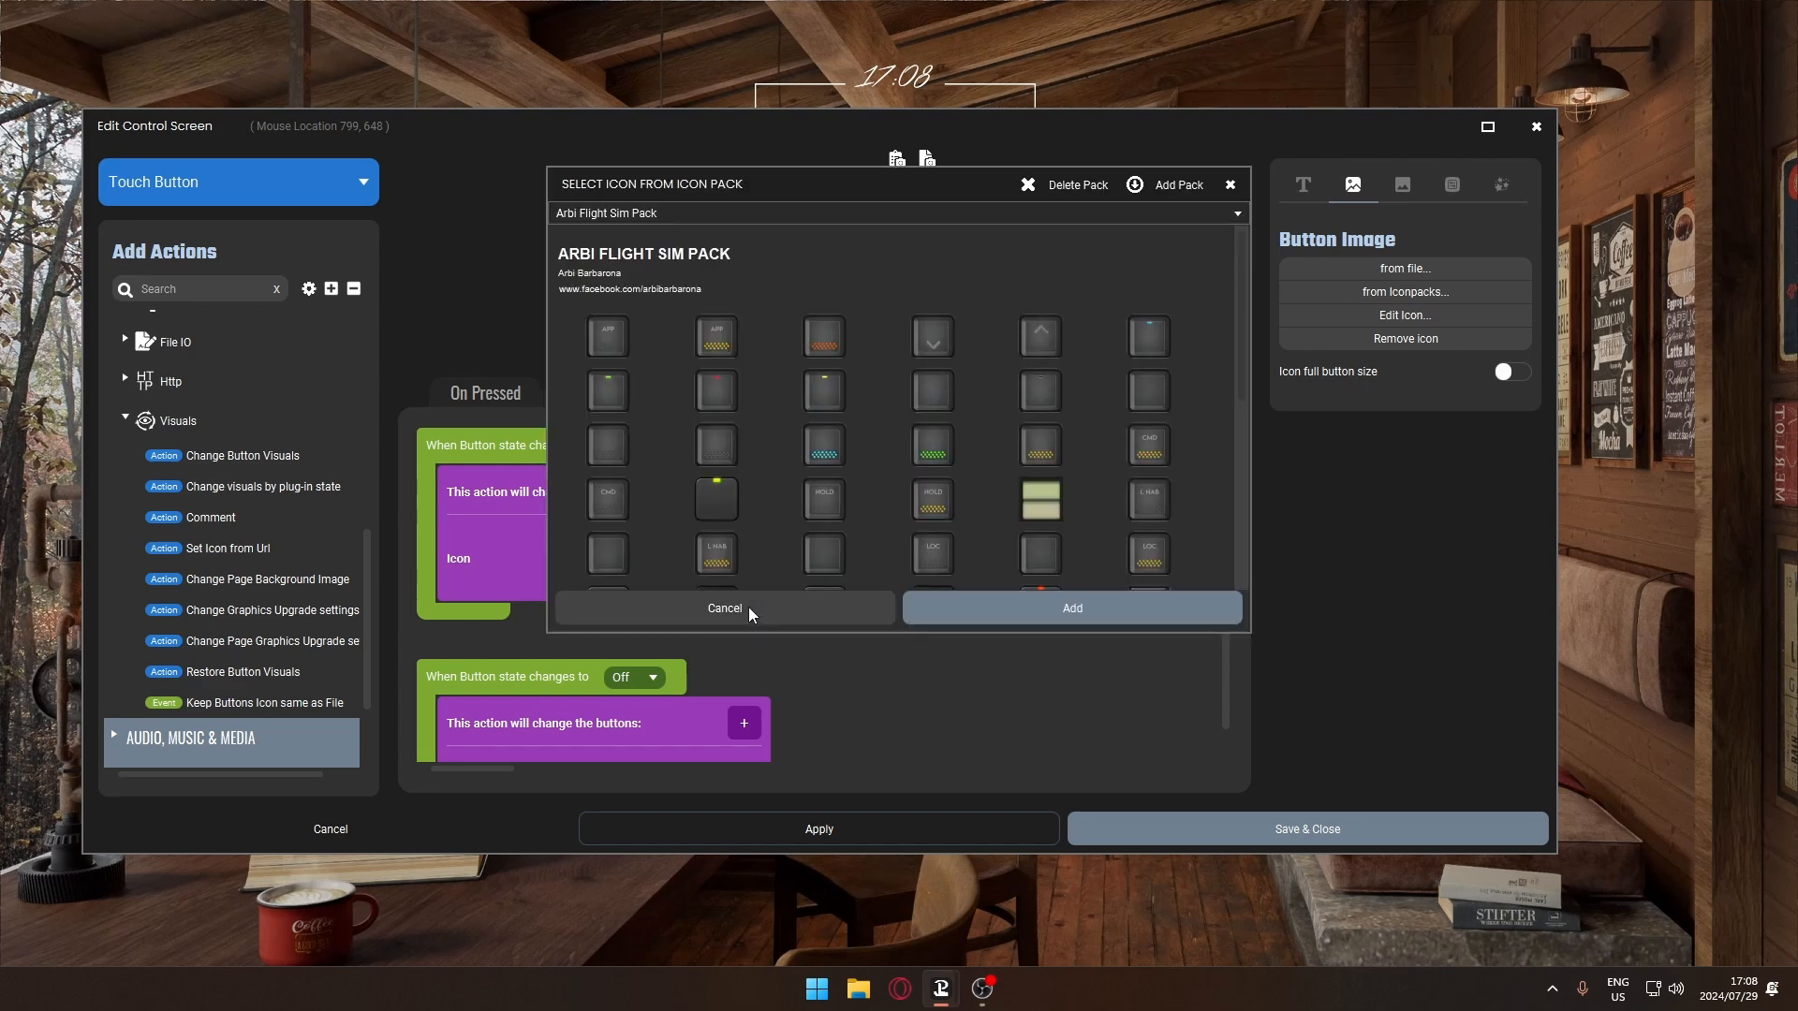
left_click(712, 348)
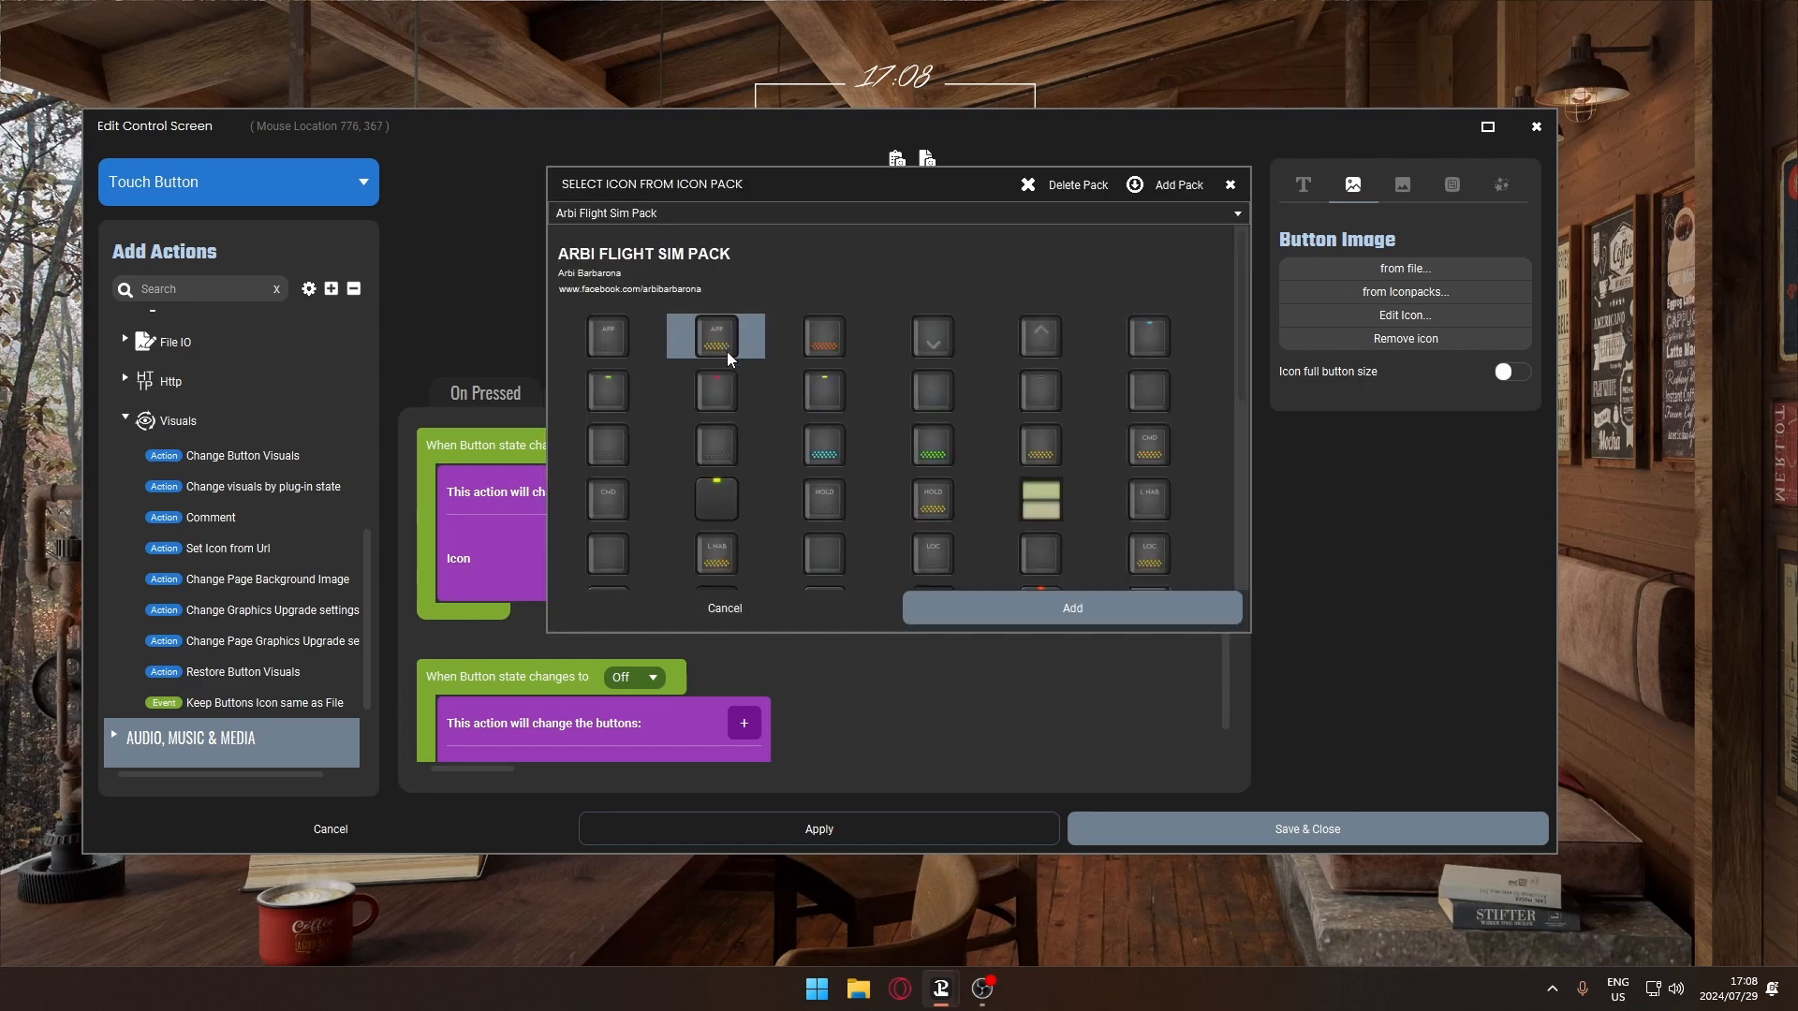
left_click(1038, 605)
Add an Icon change to the Off event's visuals action, using the unlit APP icon from Arbi Flight Sim Pack.
scroll(691, 536, "down", 1)
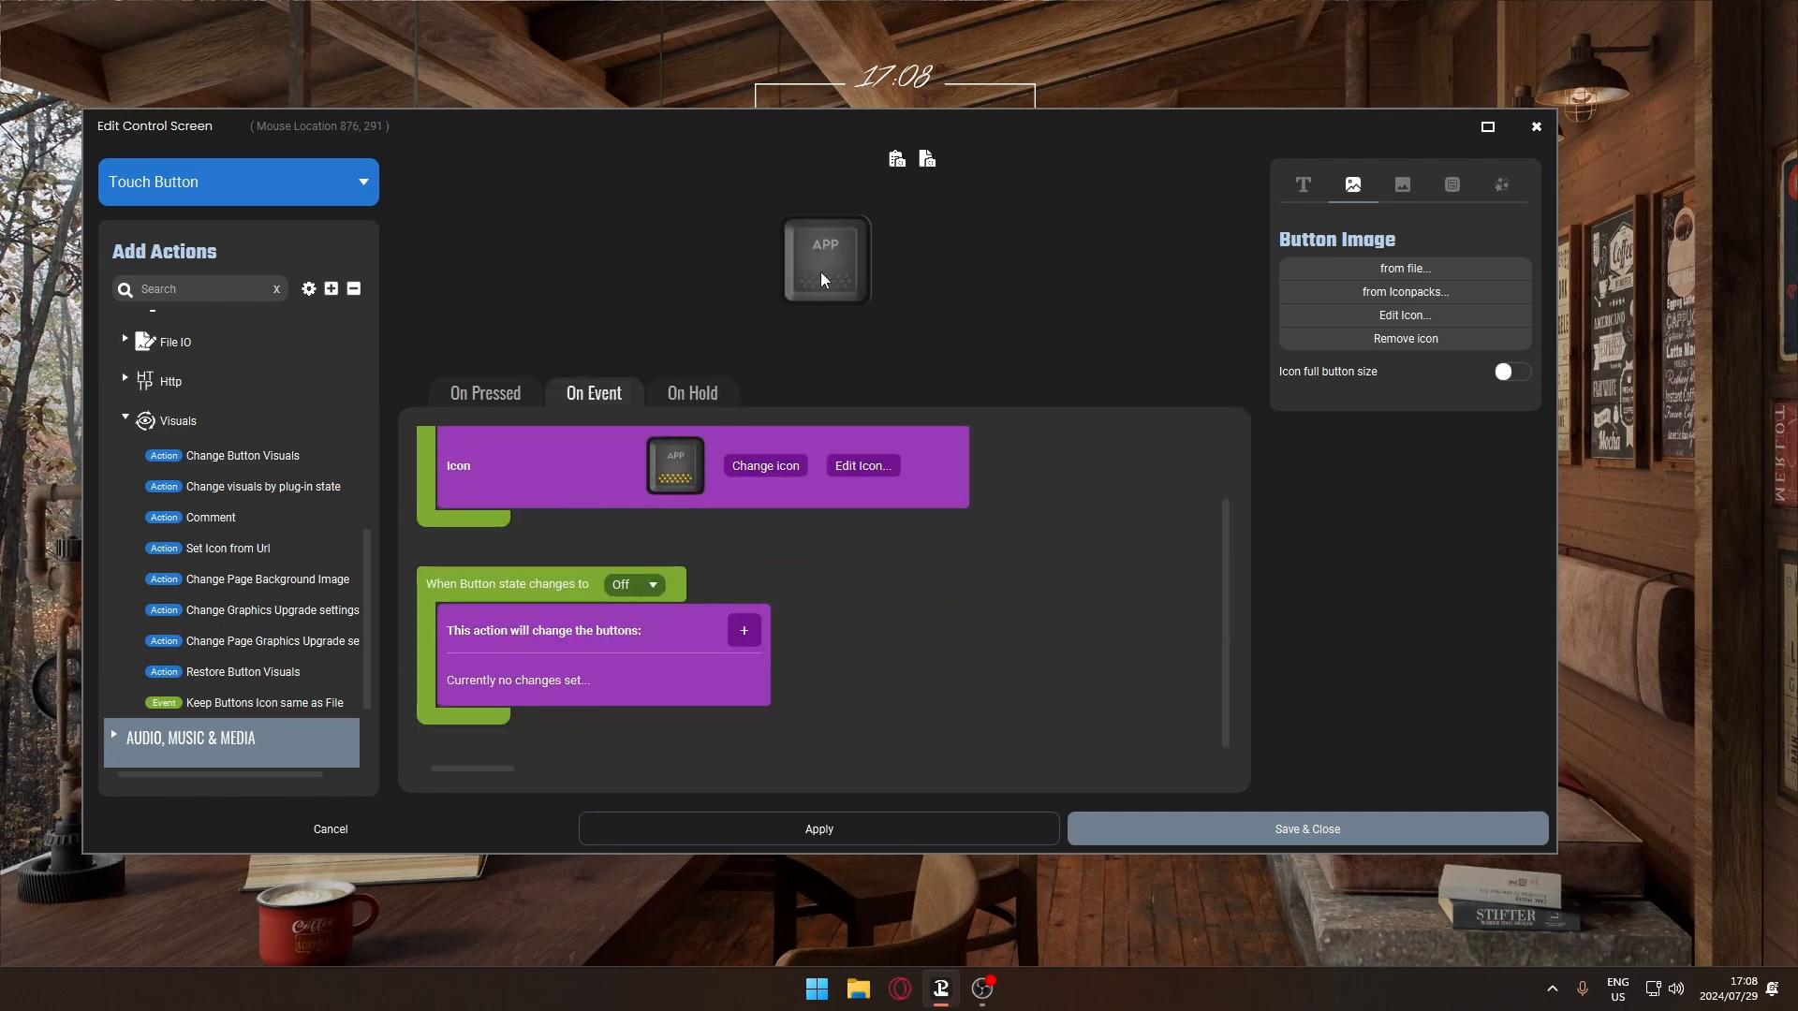
left_click(744, 630)
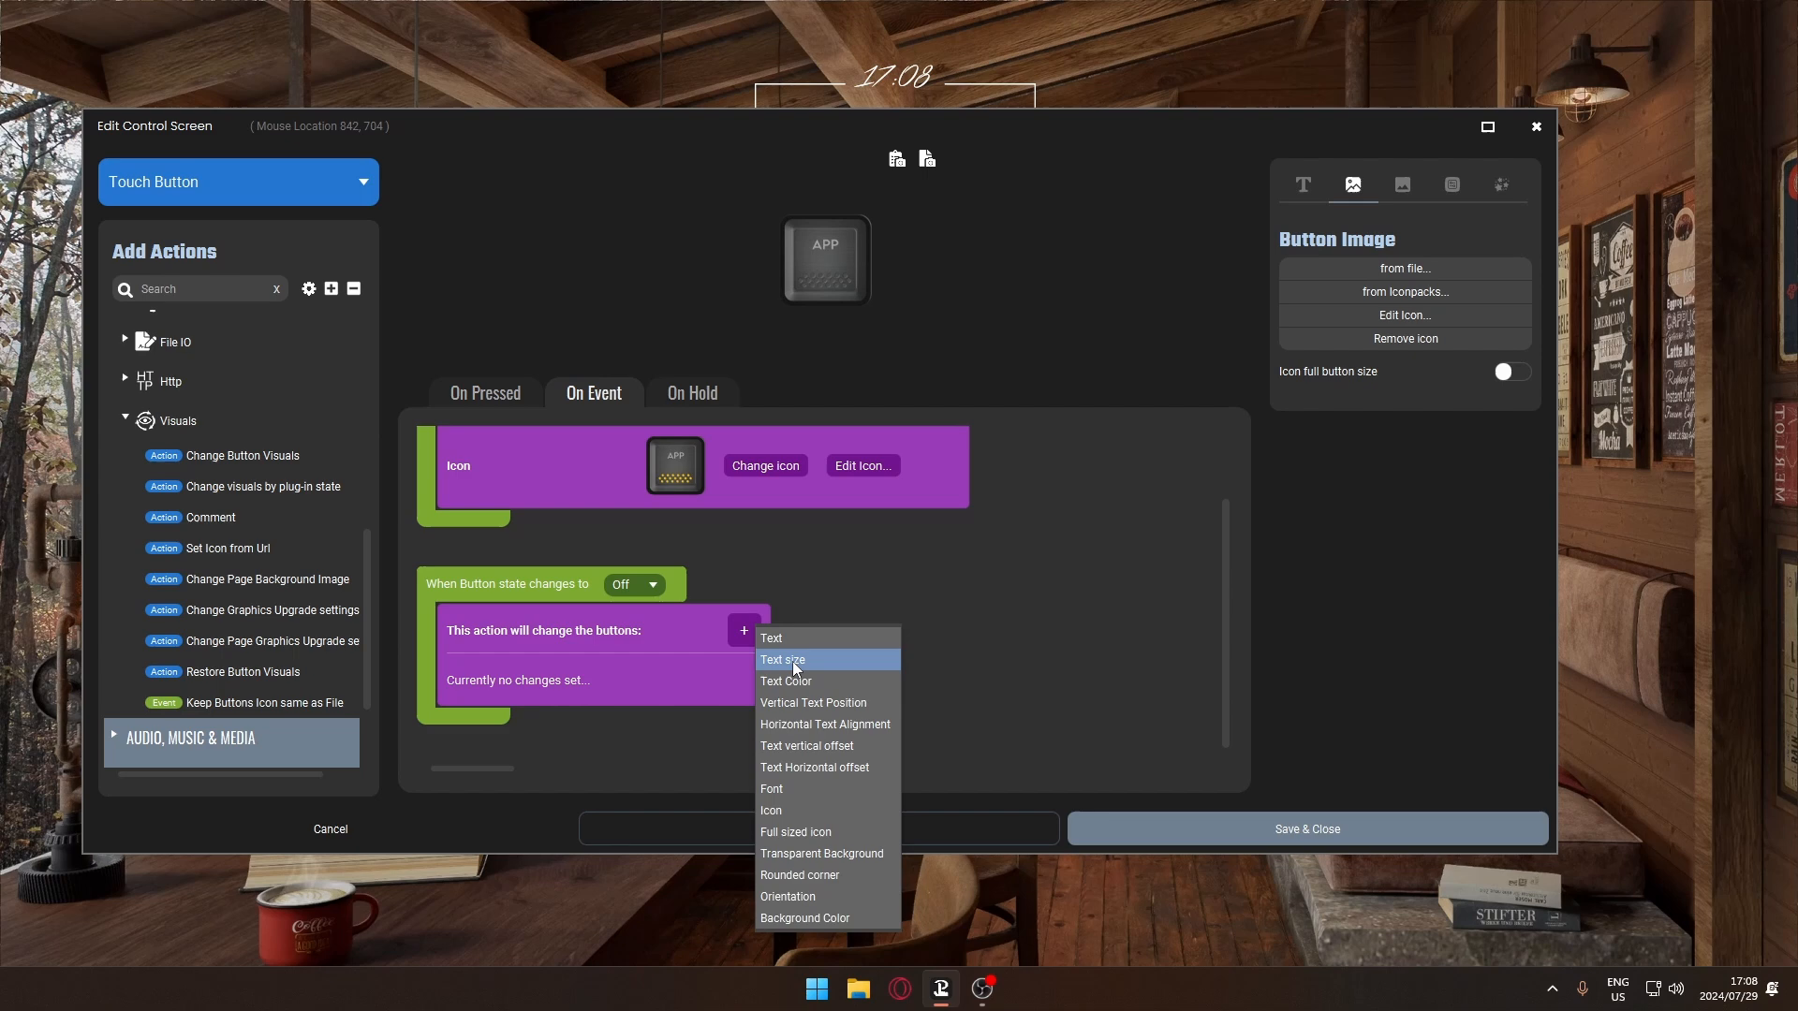
left_click(805, 811)
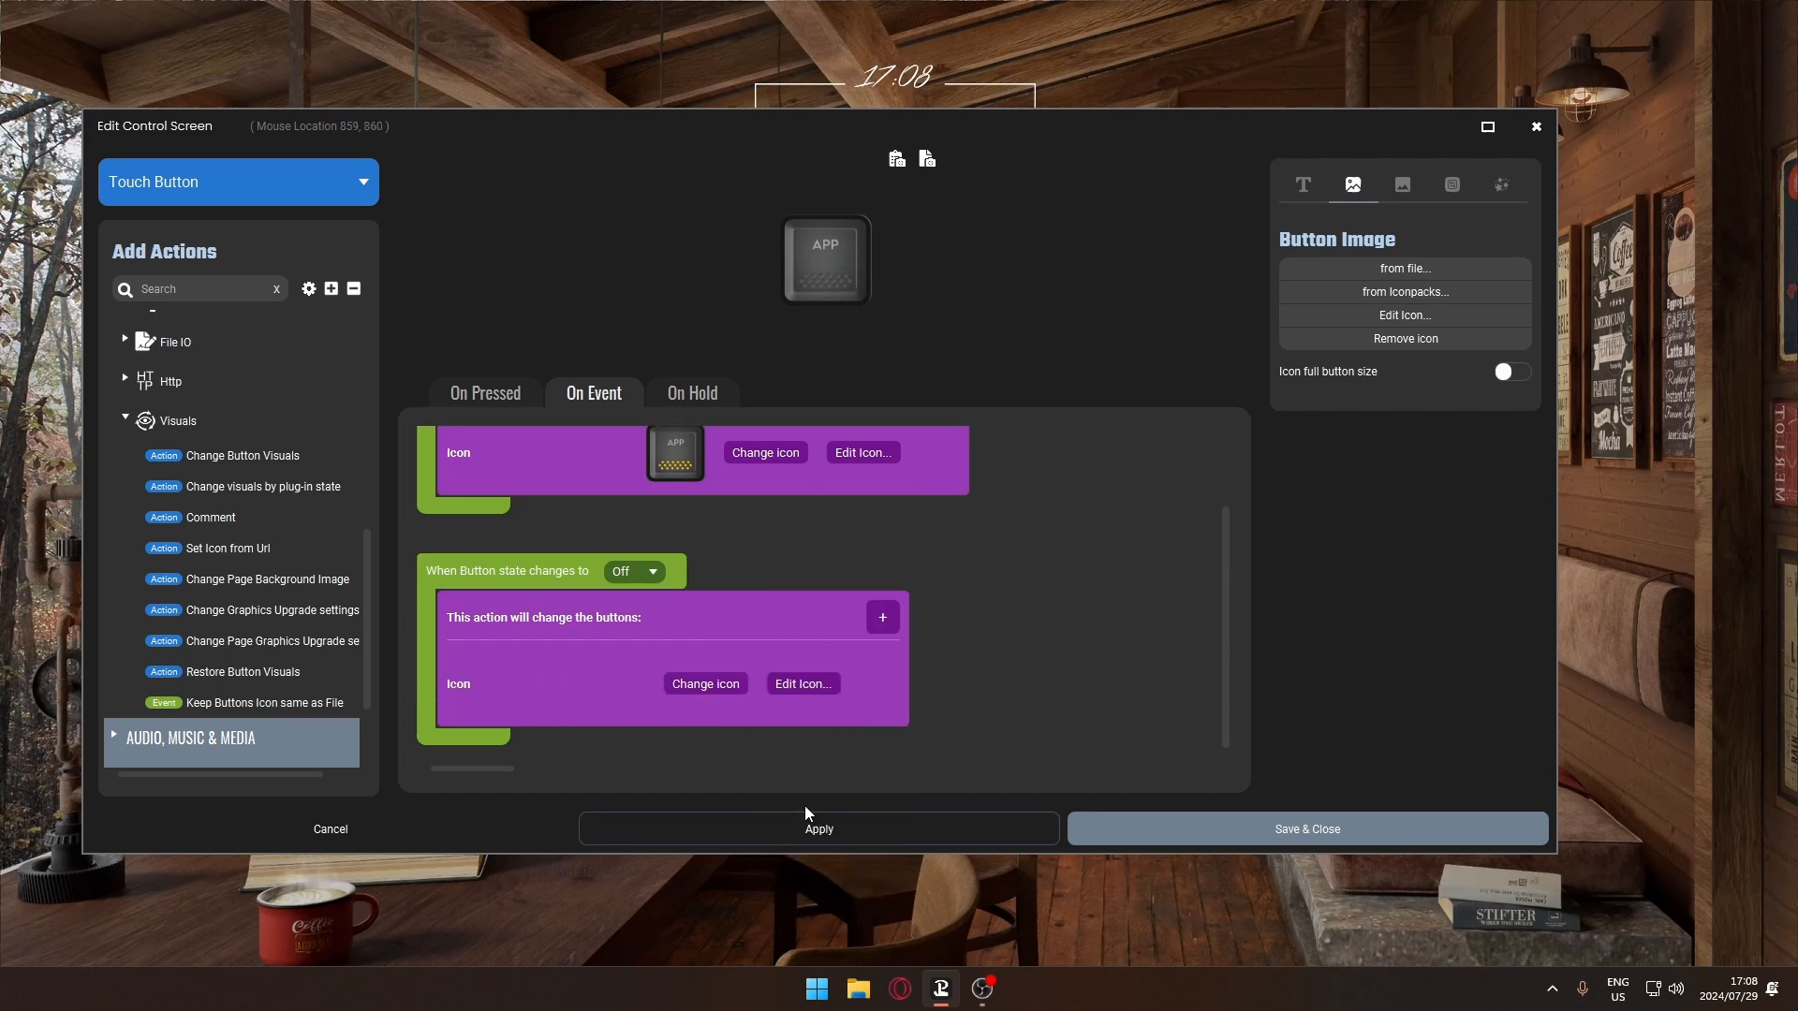
left_click(682, 686)
left_click(719, 716)
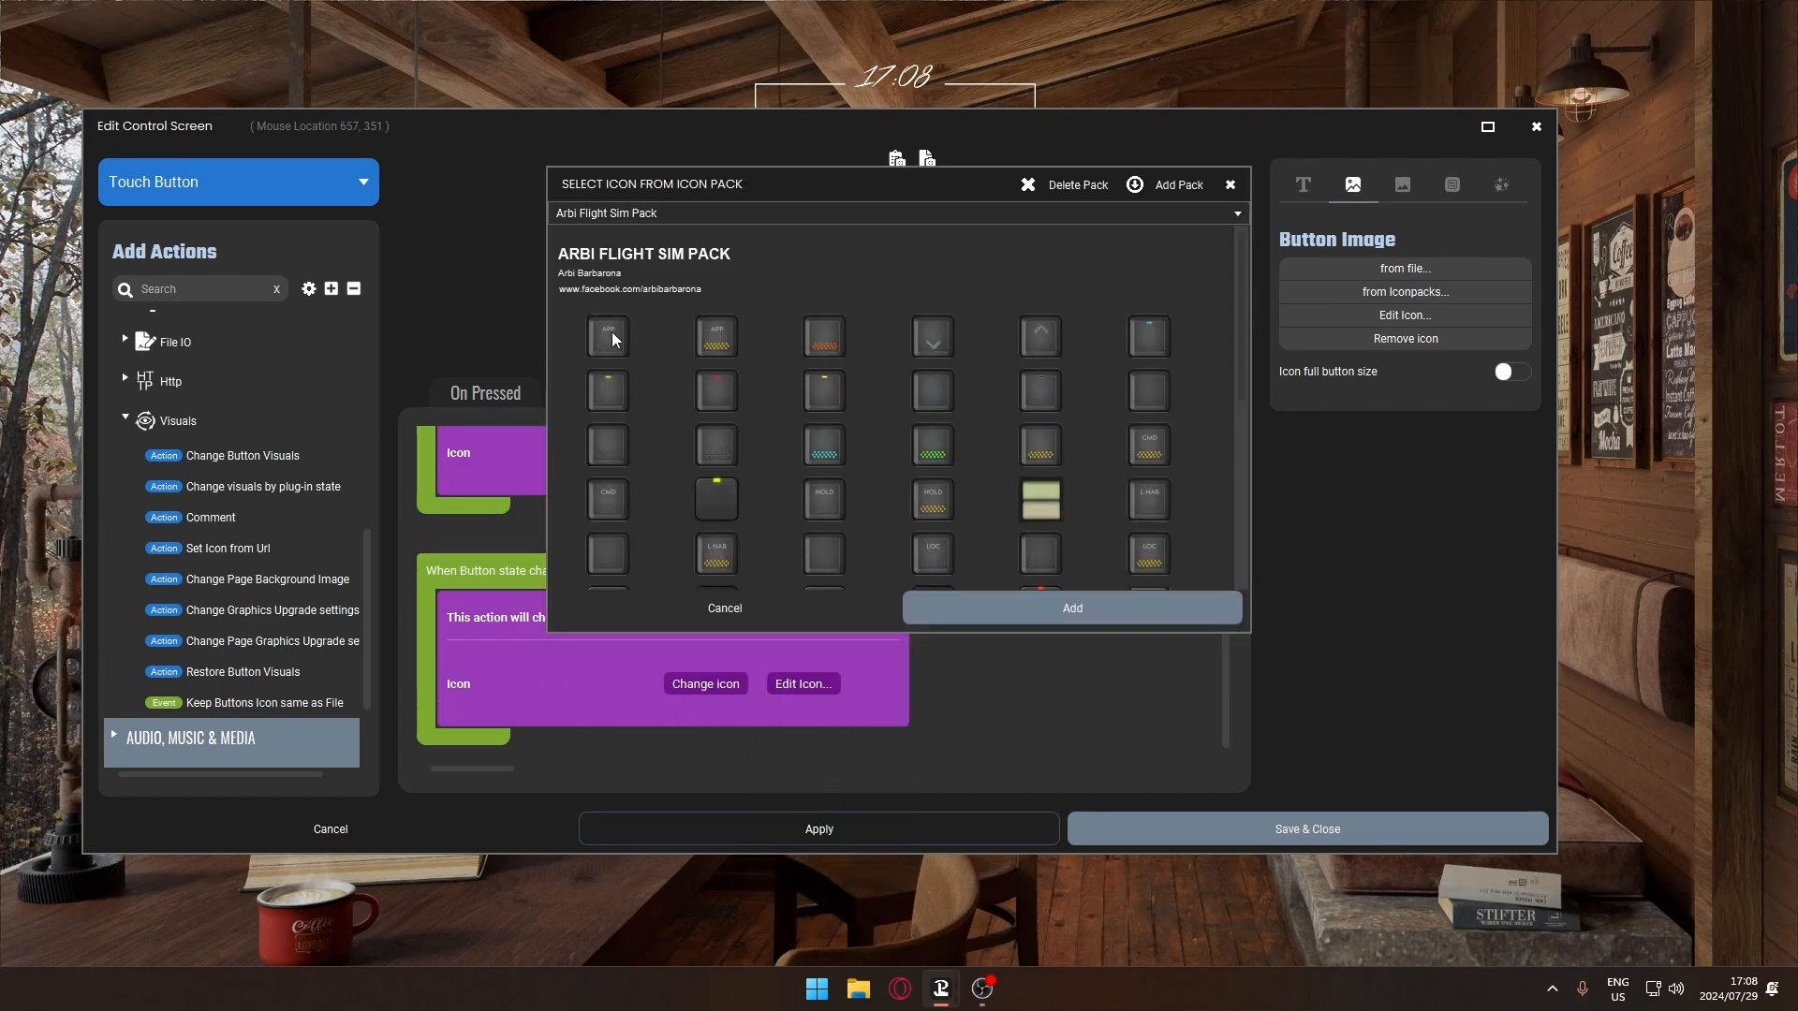
left_click(1059, 613)
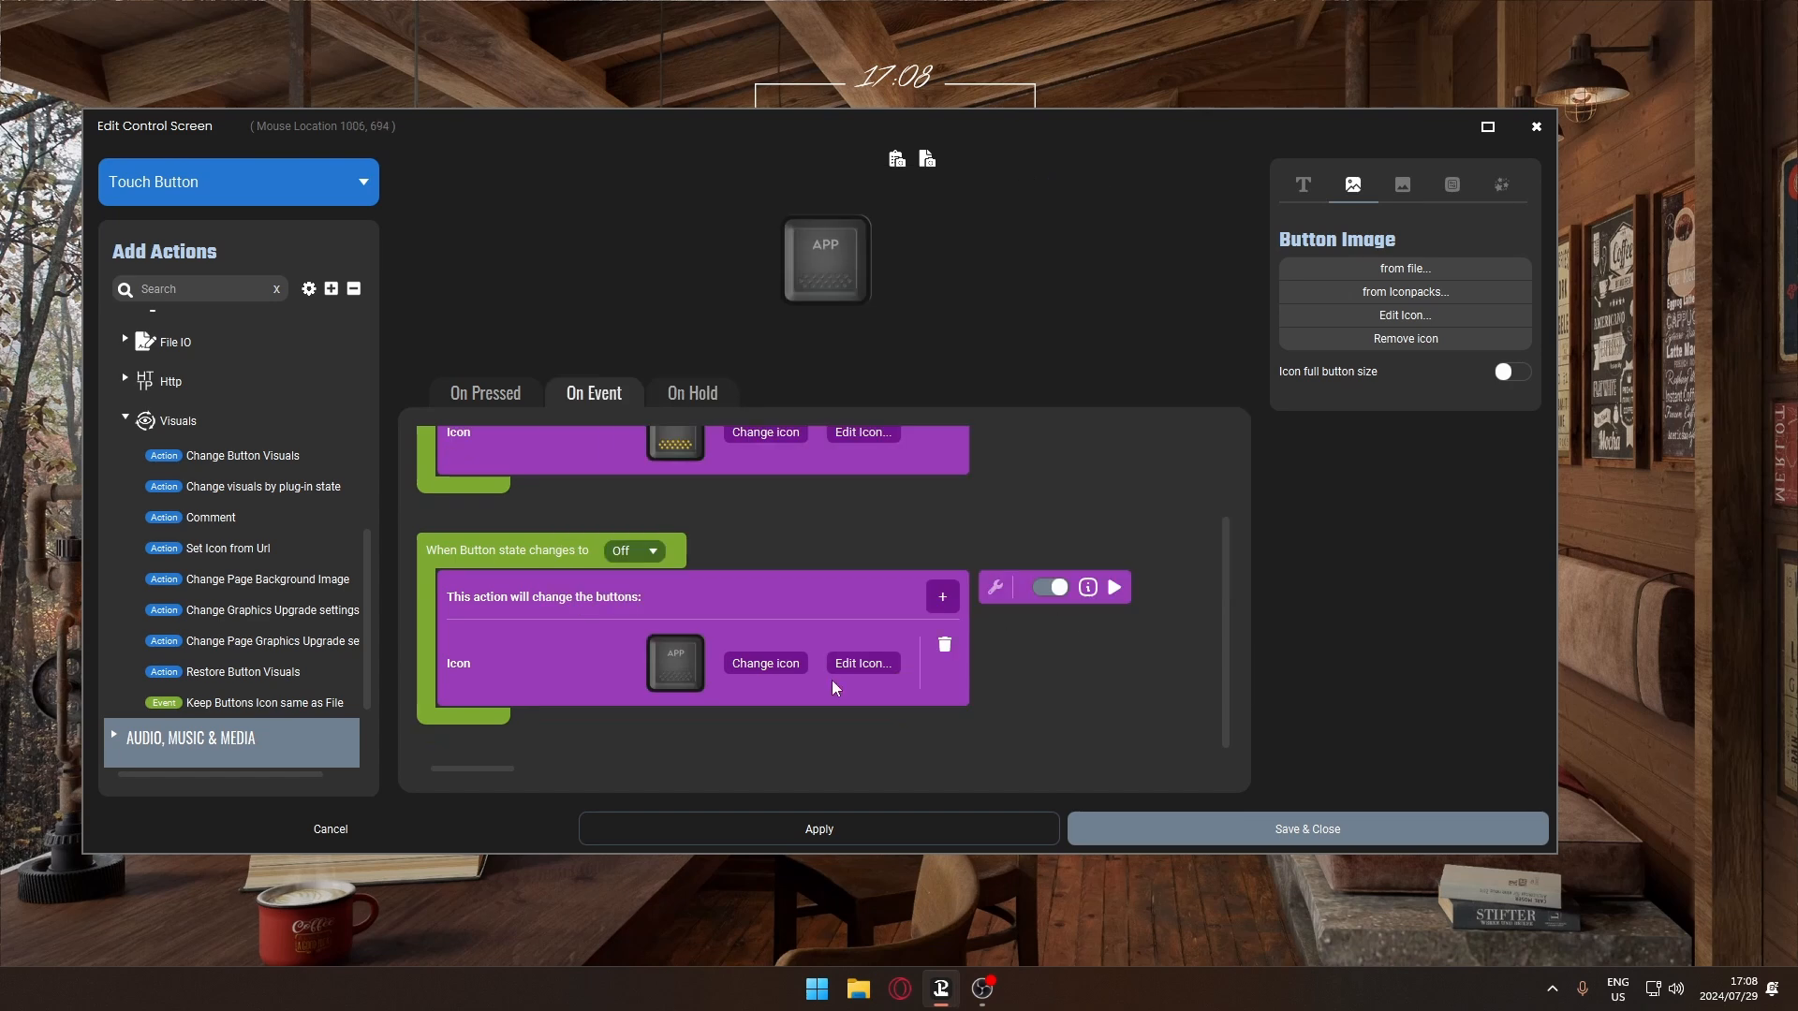
Review the On and Off state events, collapse the Visuals action group, and save and close the button.
scroll(741, 709, "up", 2)
scroll(655, 655, "down", 2)
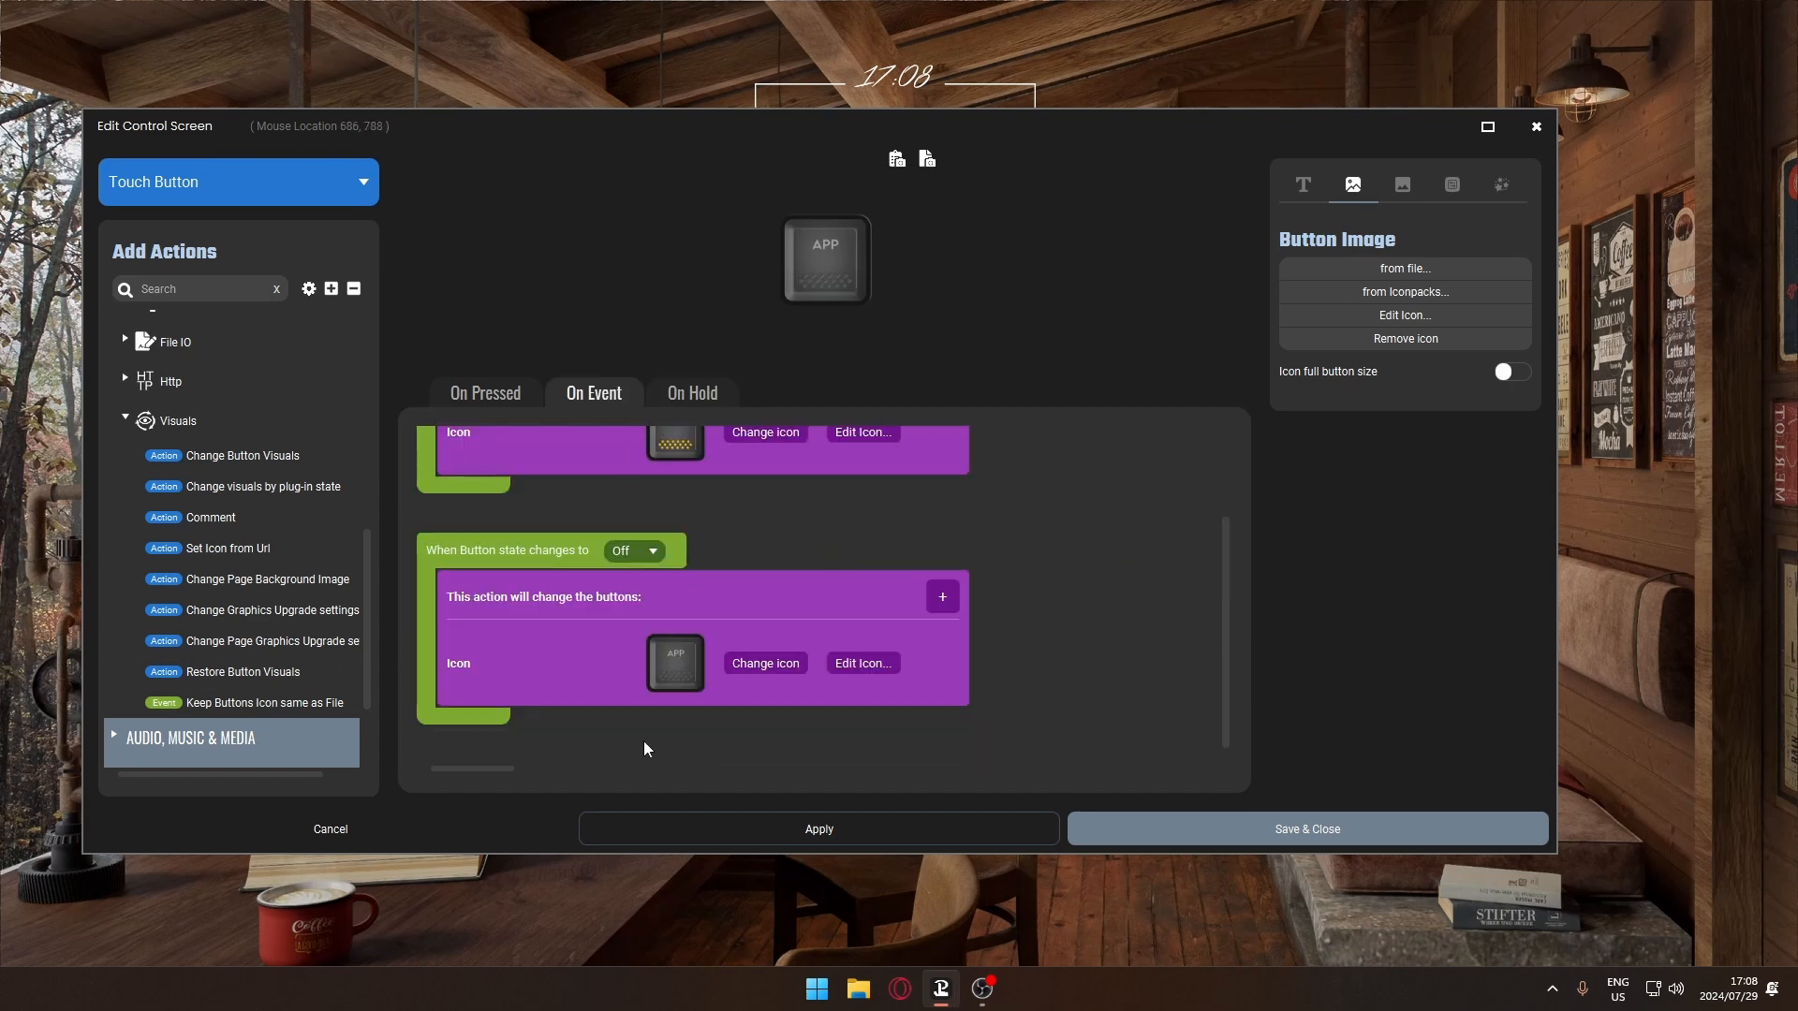
scroll(655, 692, "up", 2)
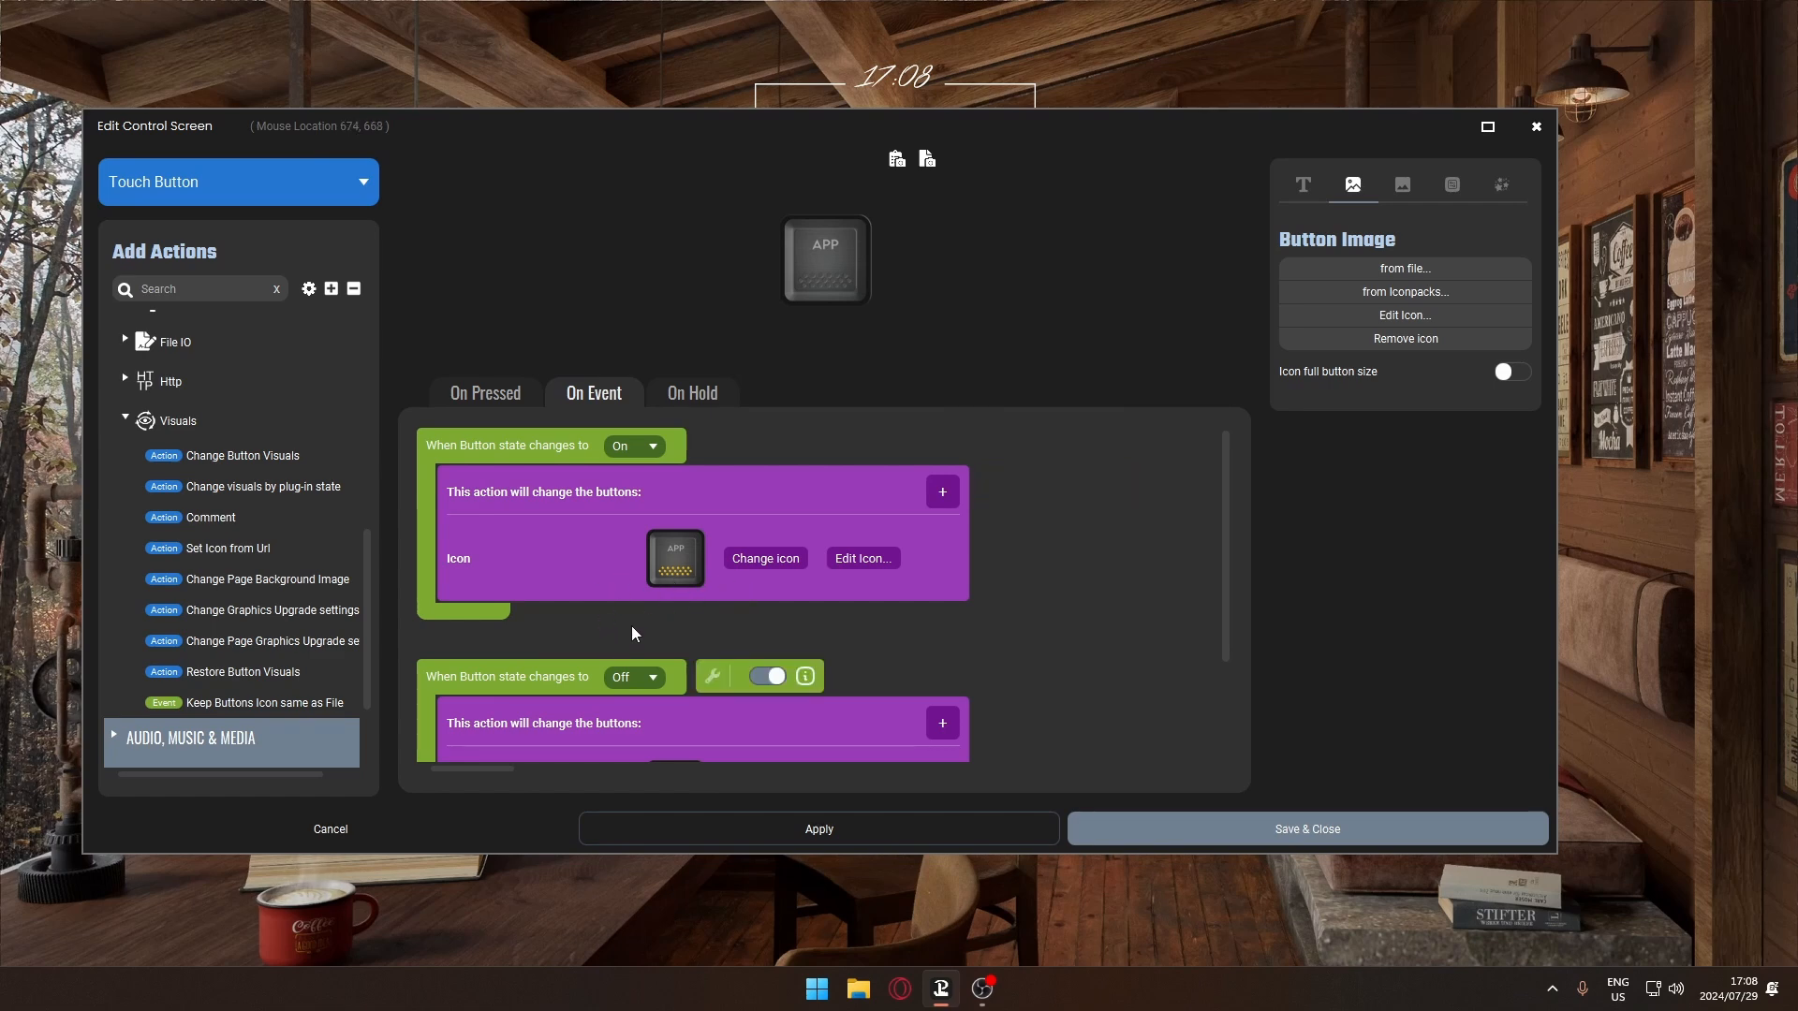
left_click(143, 429)
scroll(234, 580, "up", 3)
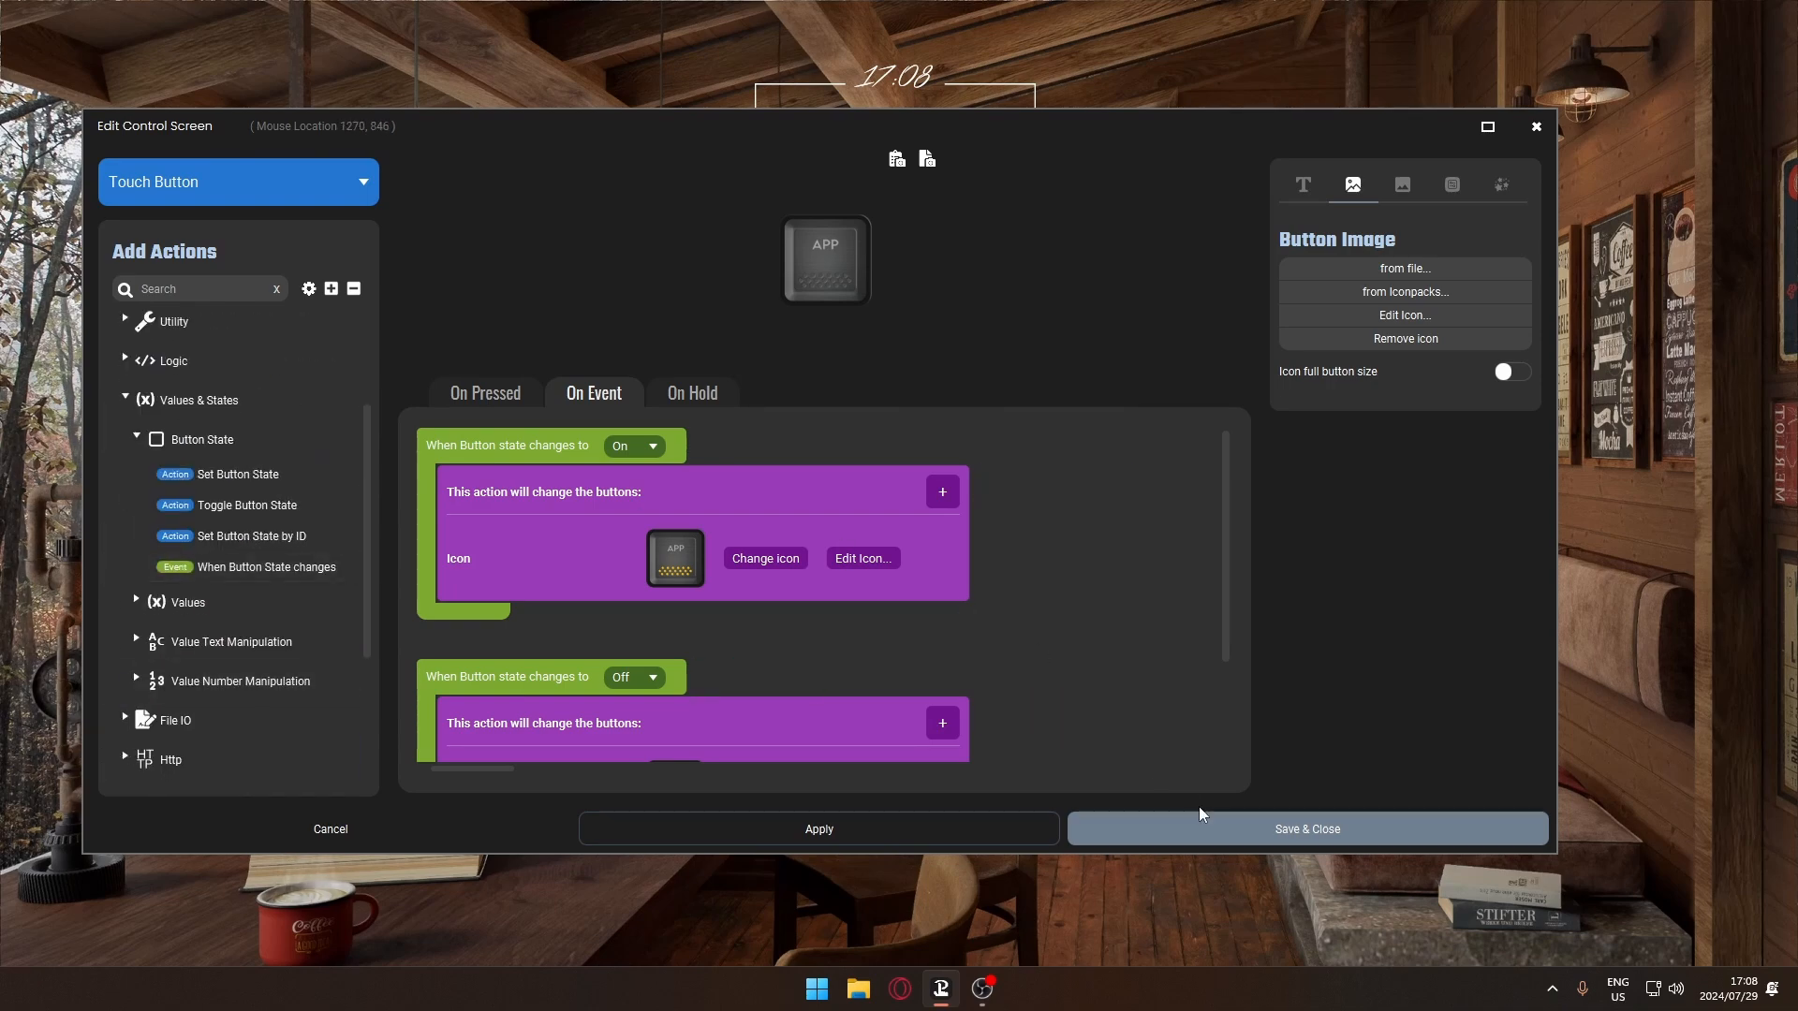
left_click(1259, 831)
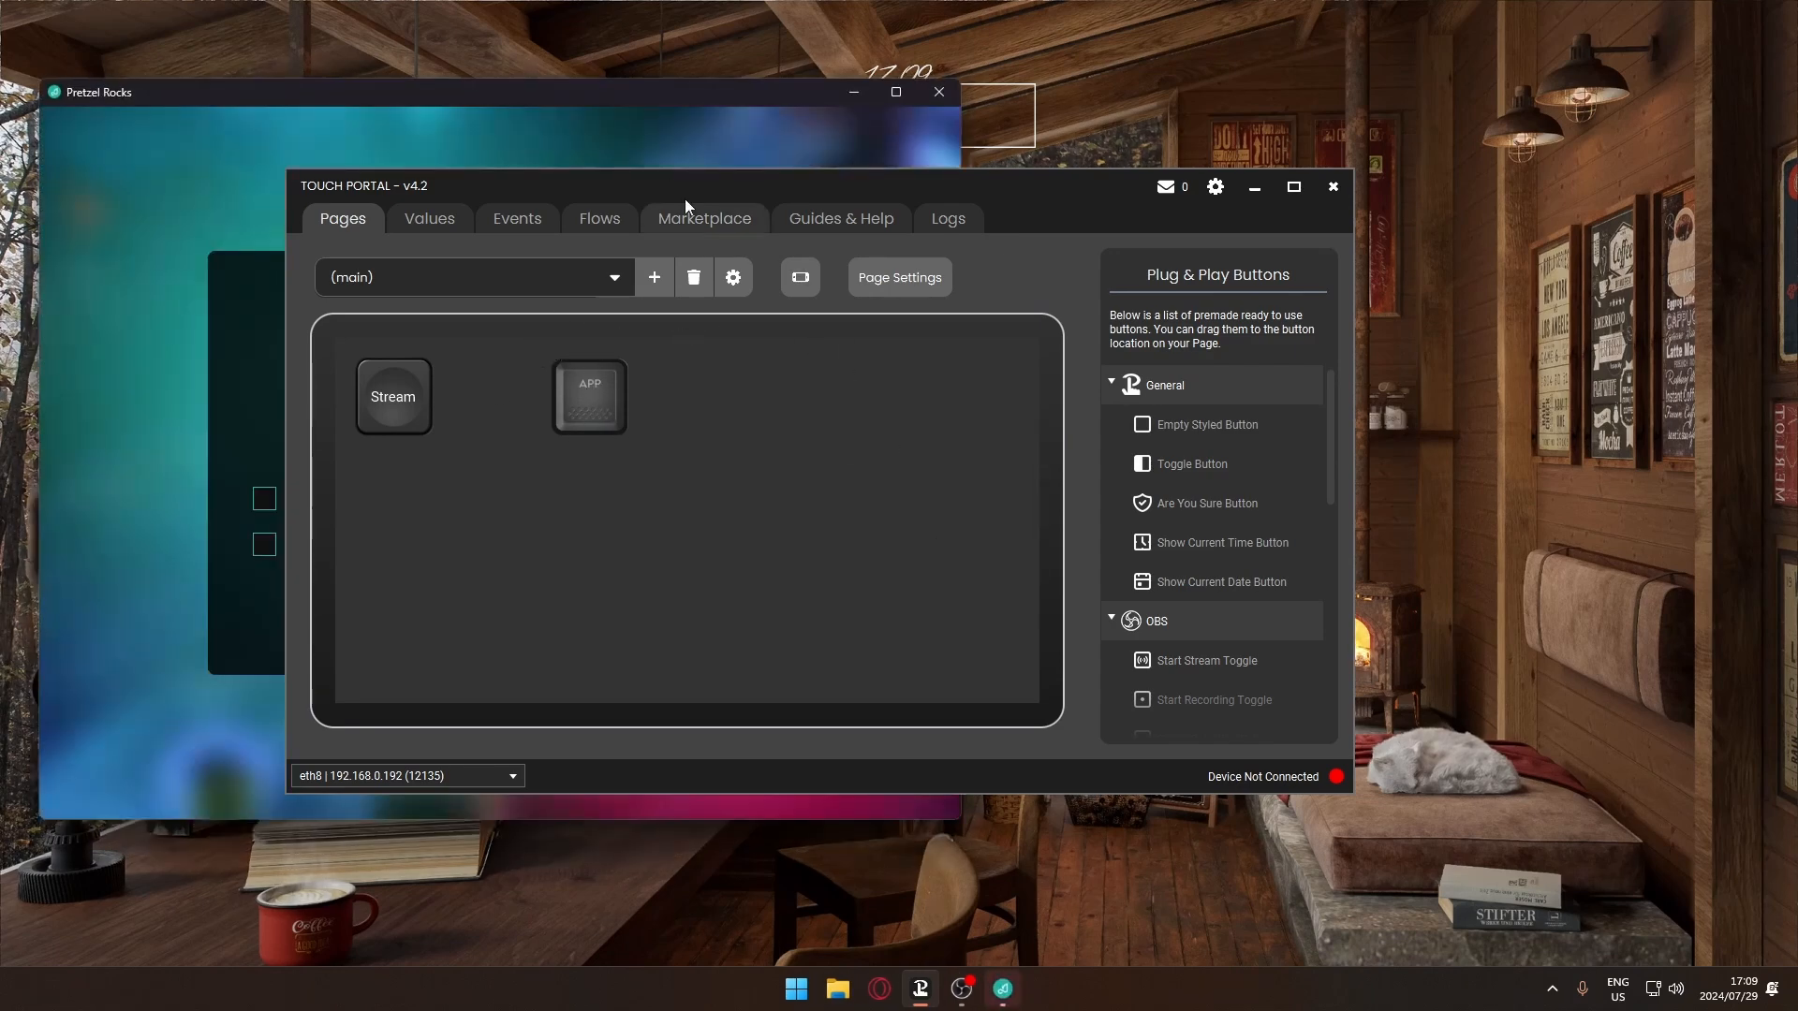
Move the Pretzel Rocks and Touch Portal windows apart and launch OBS despite the instance already running.
left_click(584, 82)
left_click_drag(585, 82, 577, 97)
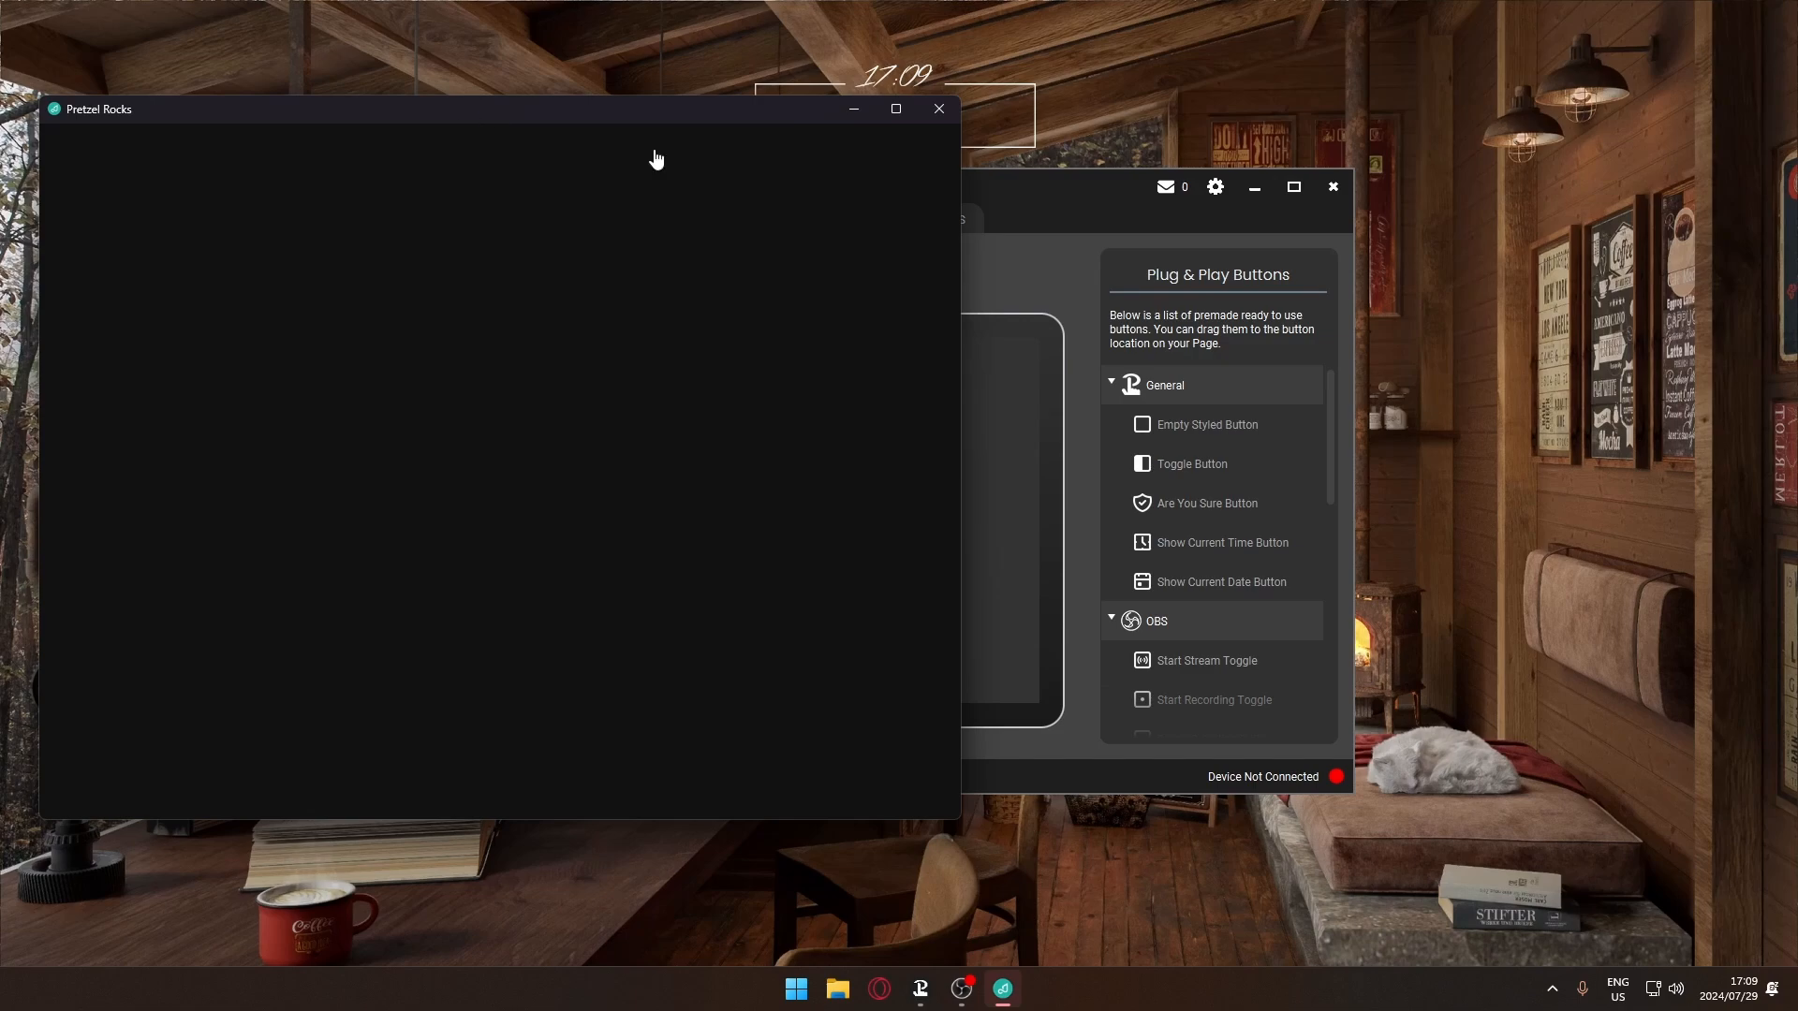
left_click_drag(1026, 189, 1297, 109)
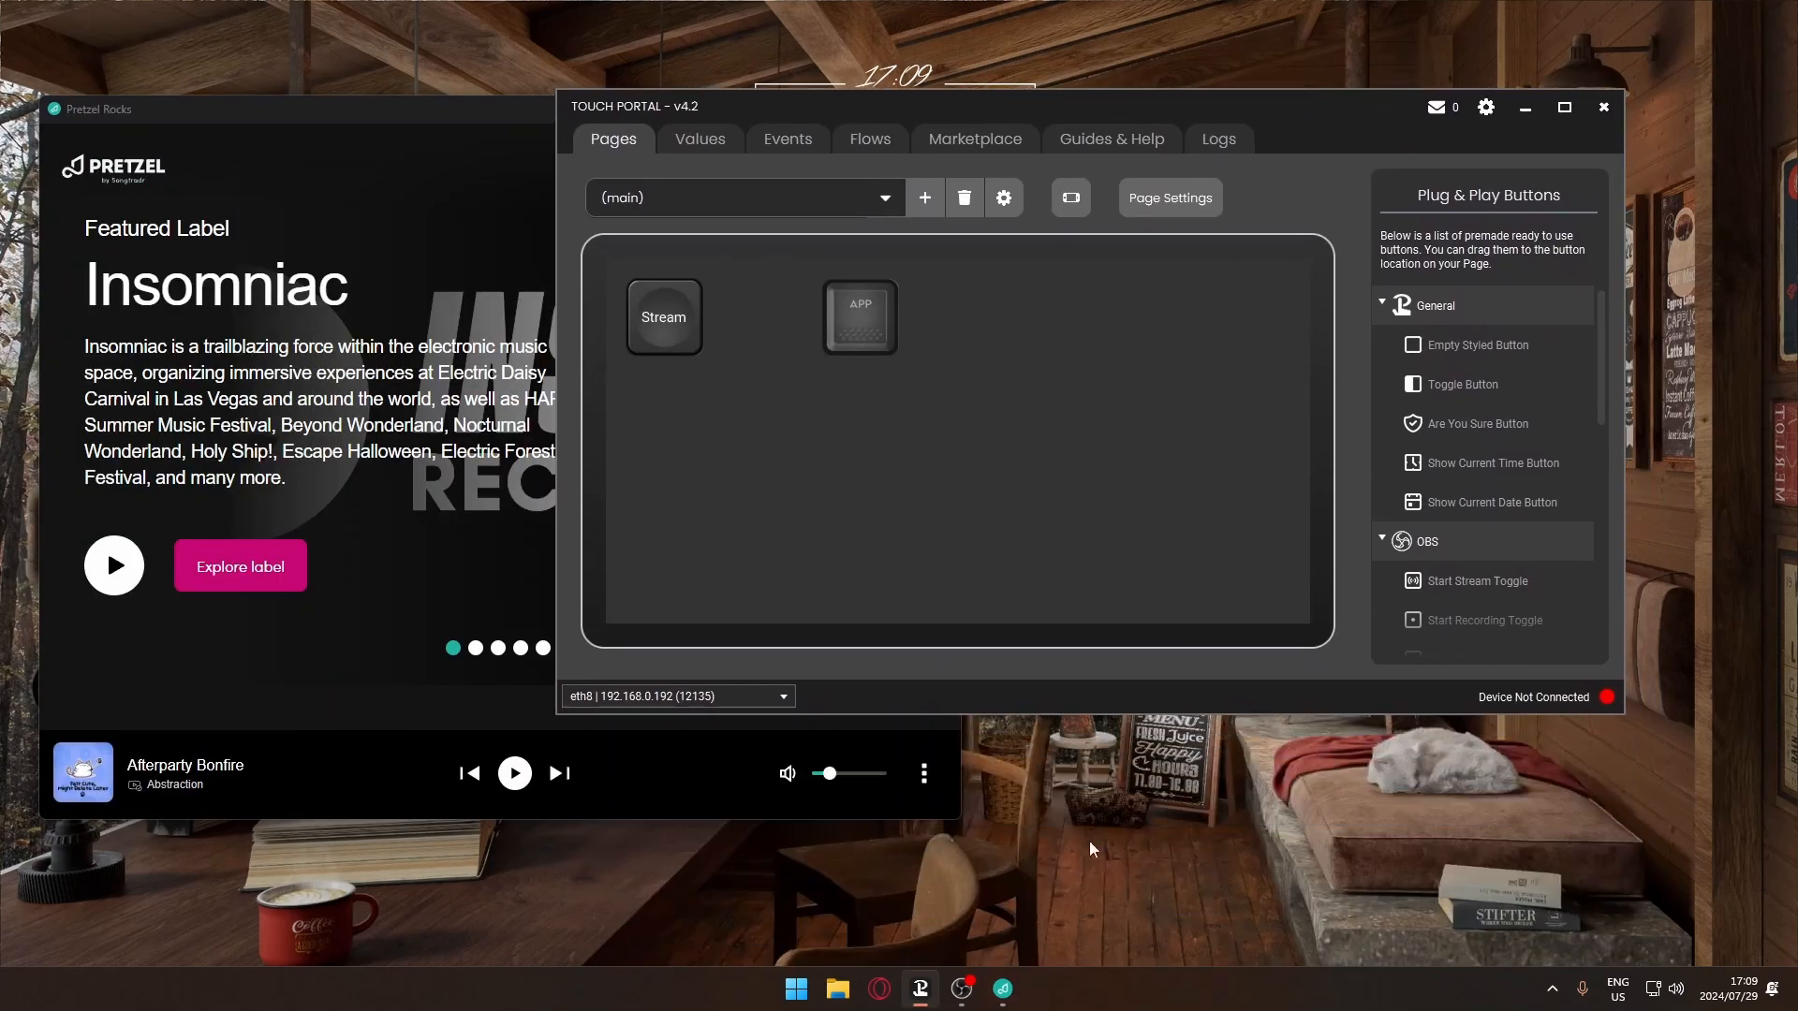
mouse_move(961, 988)
left_click(1037, 878)
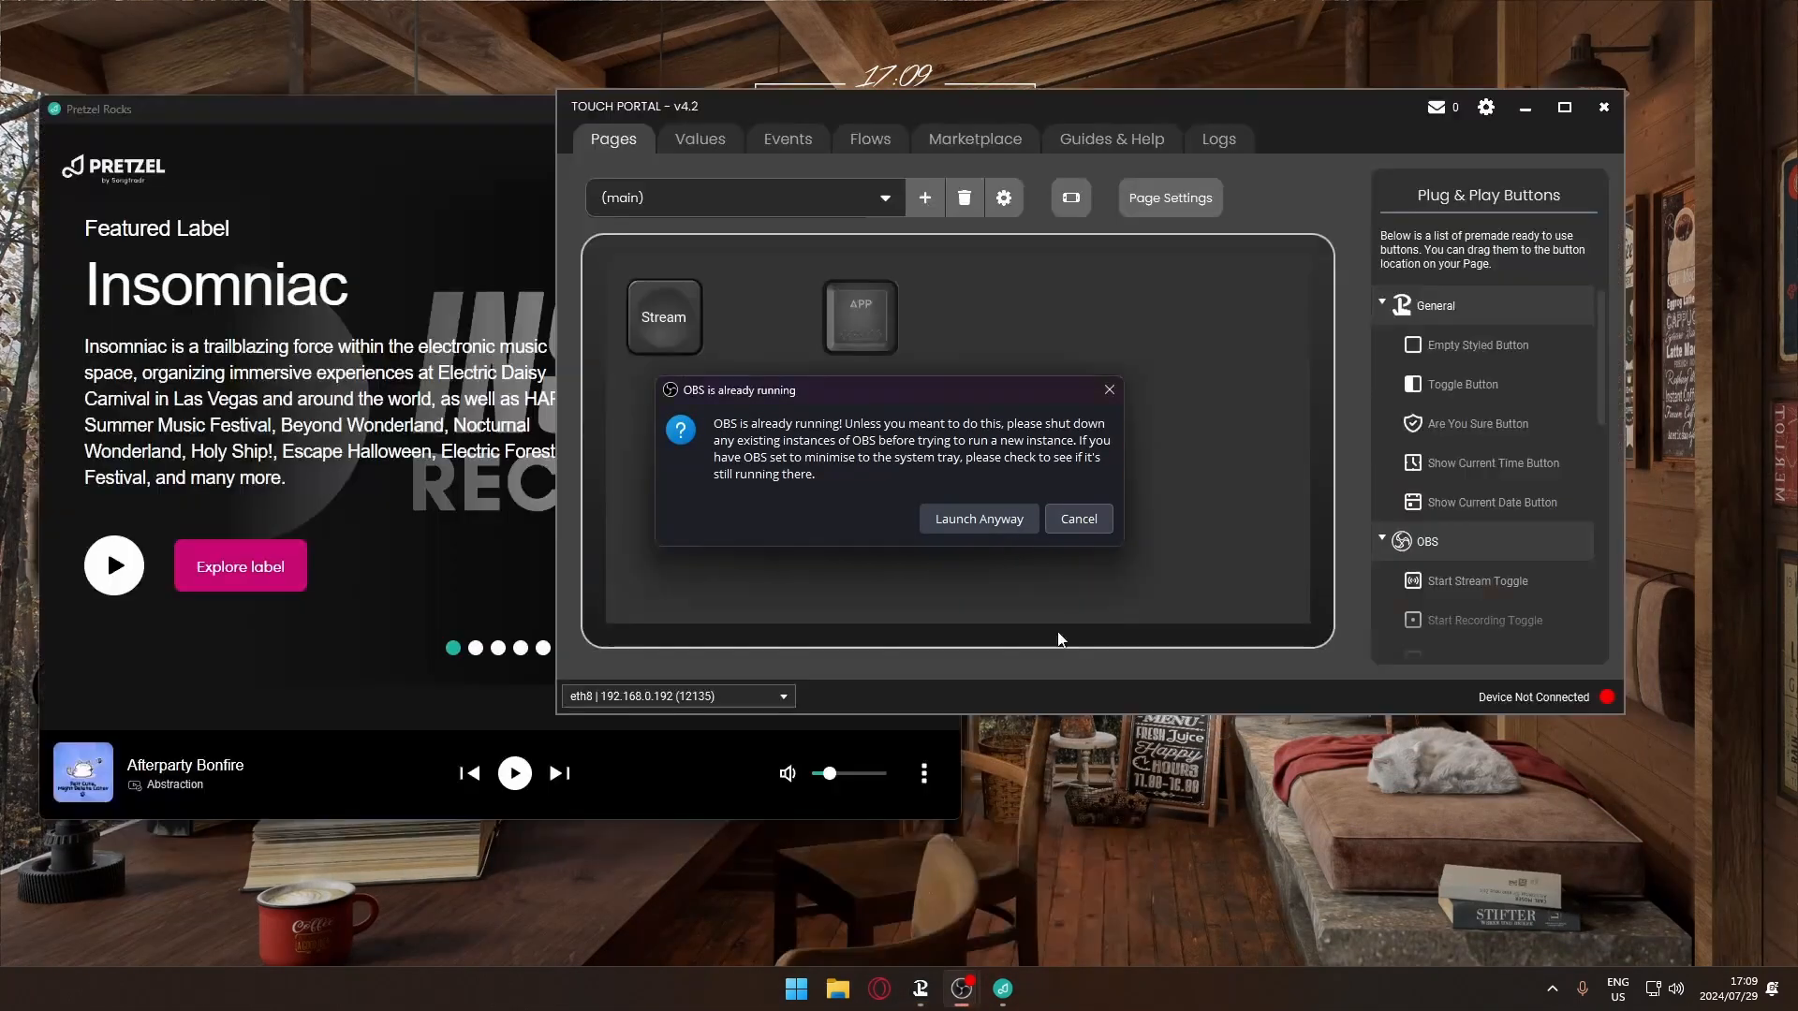
left_click(957, 520)
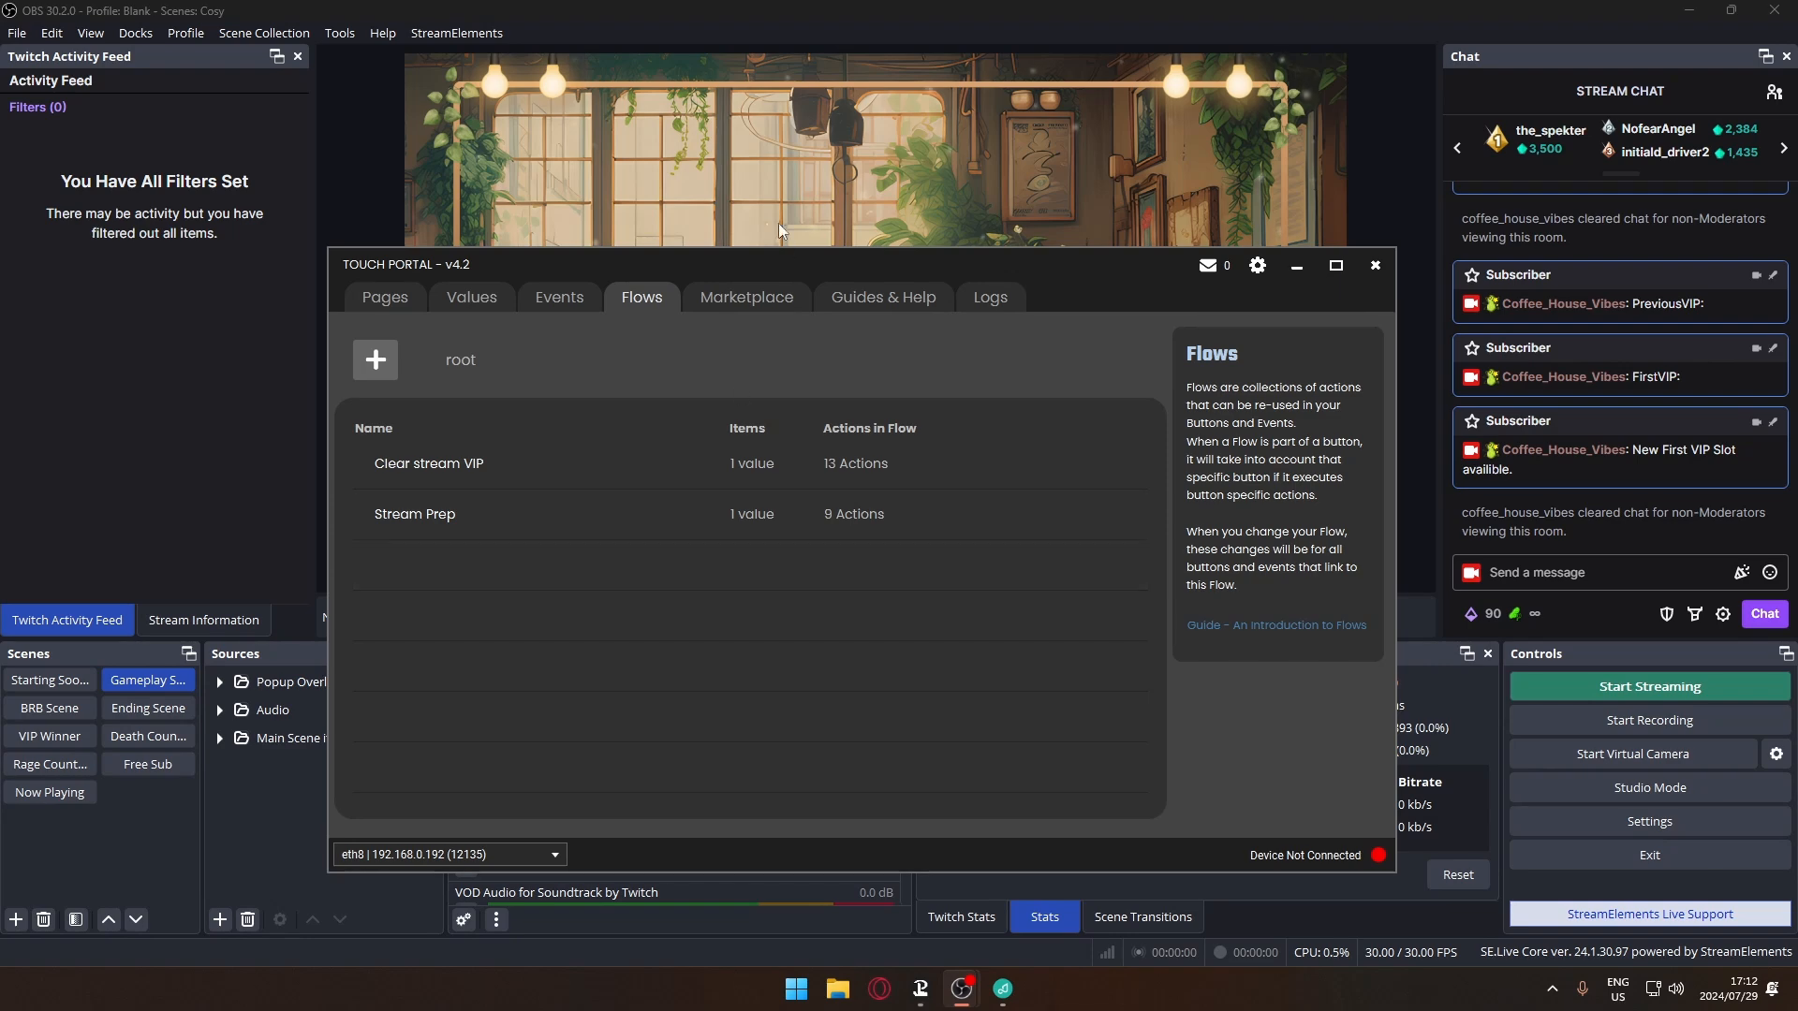
Disable the OBS Studio and Pretzel launch actions and the first 5-second wait in the Stream Prep flow, and save it.
left_click_drag(730, 262, 756, 181)
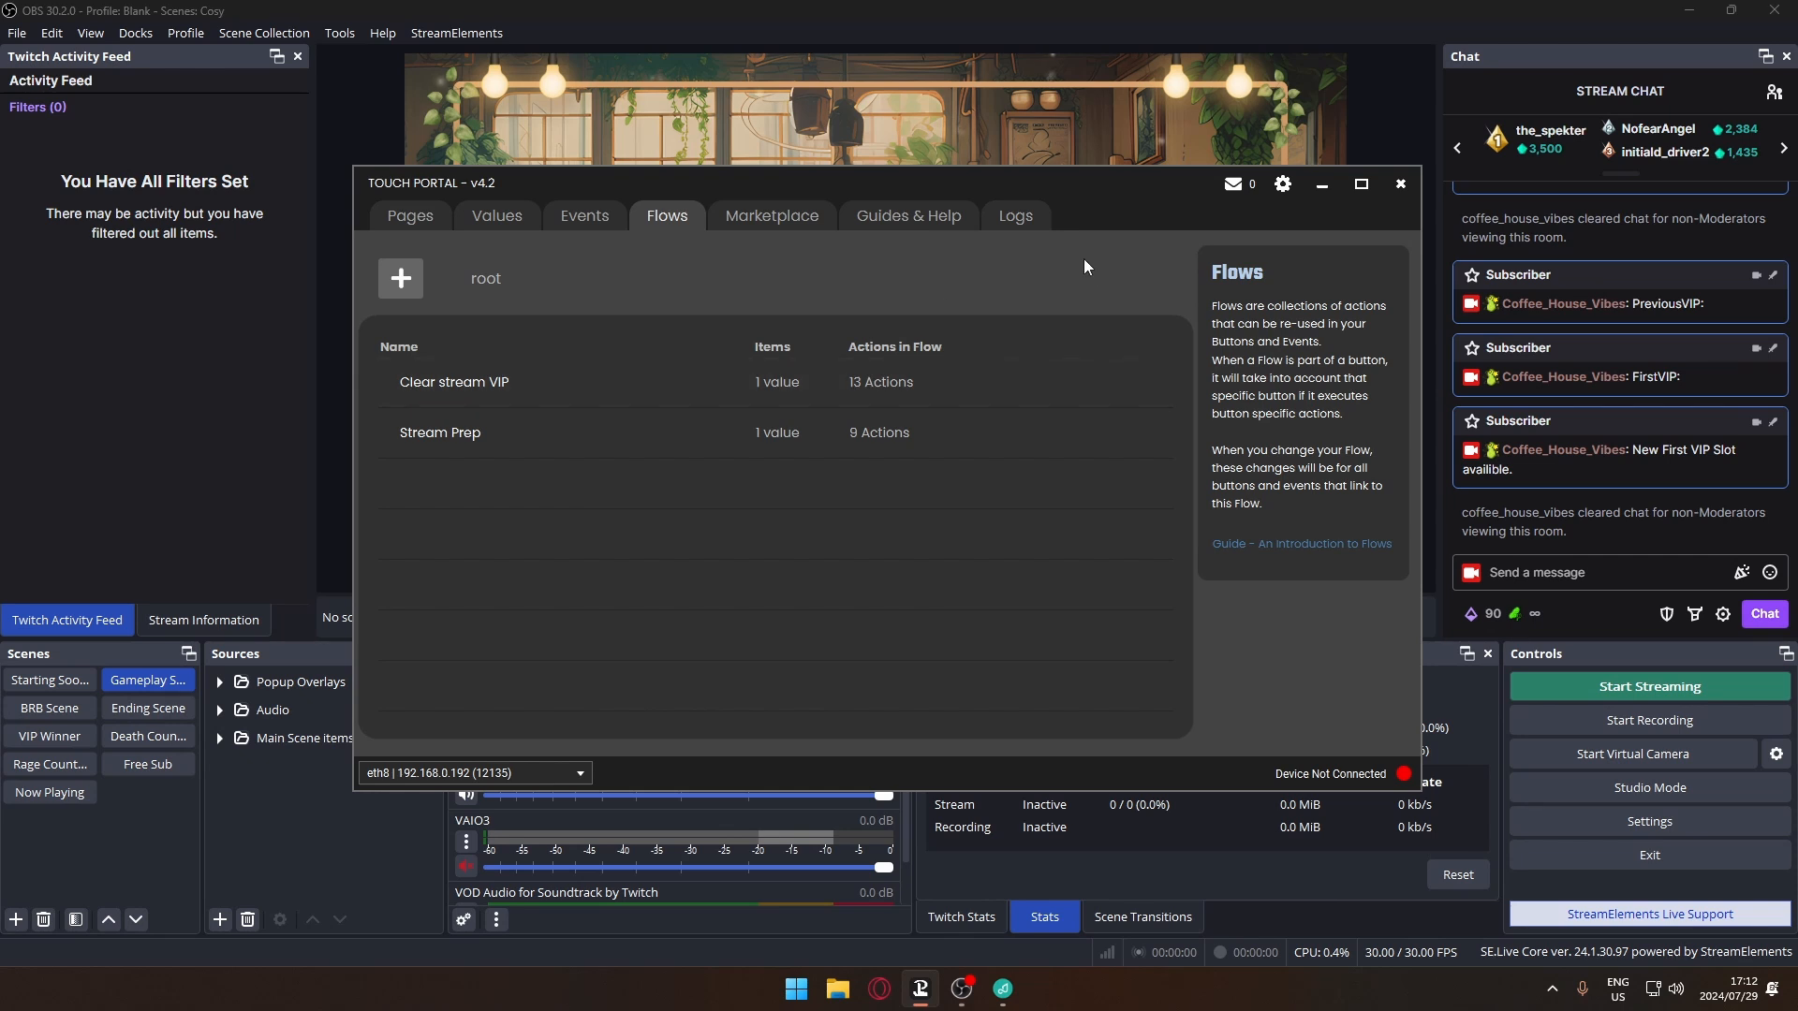
double_click(458, 436)
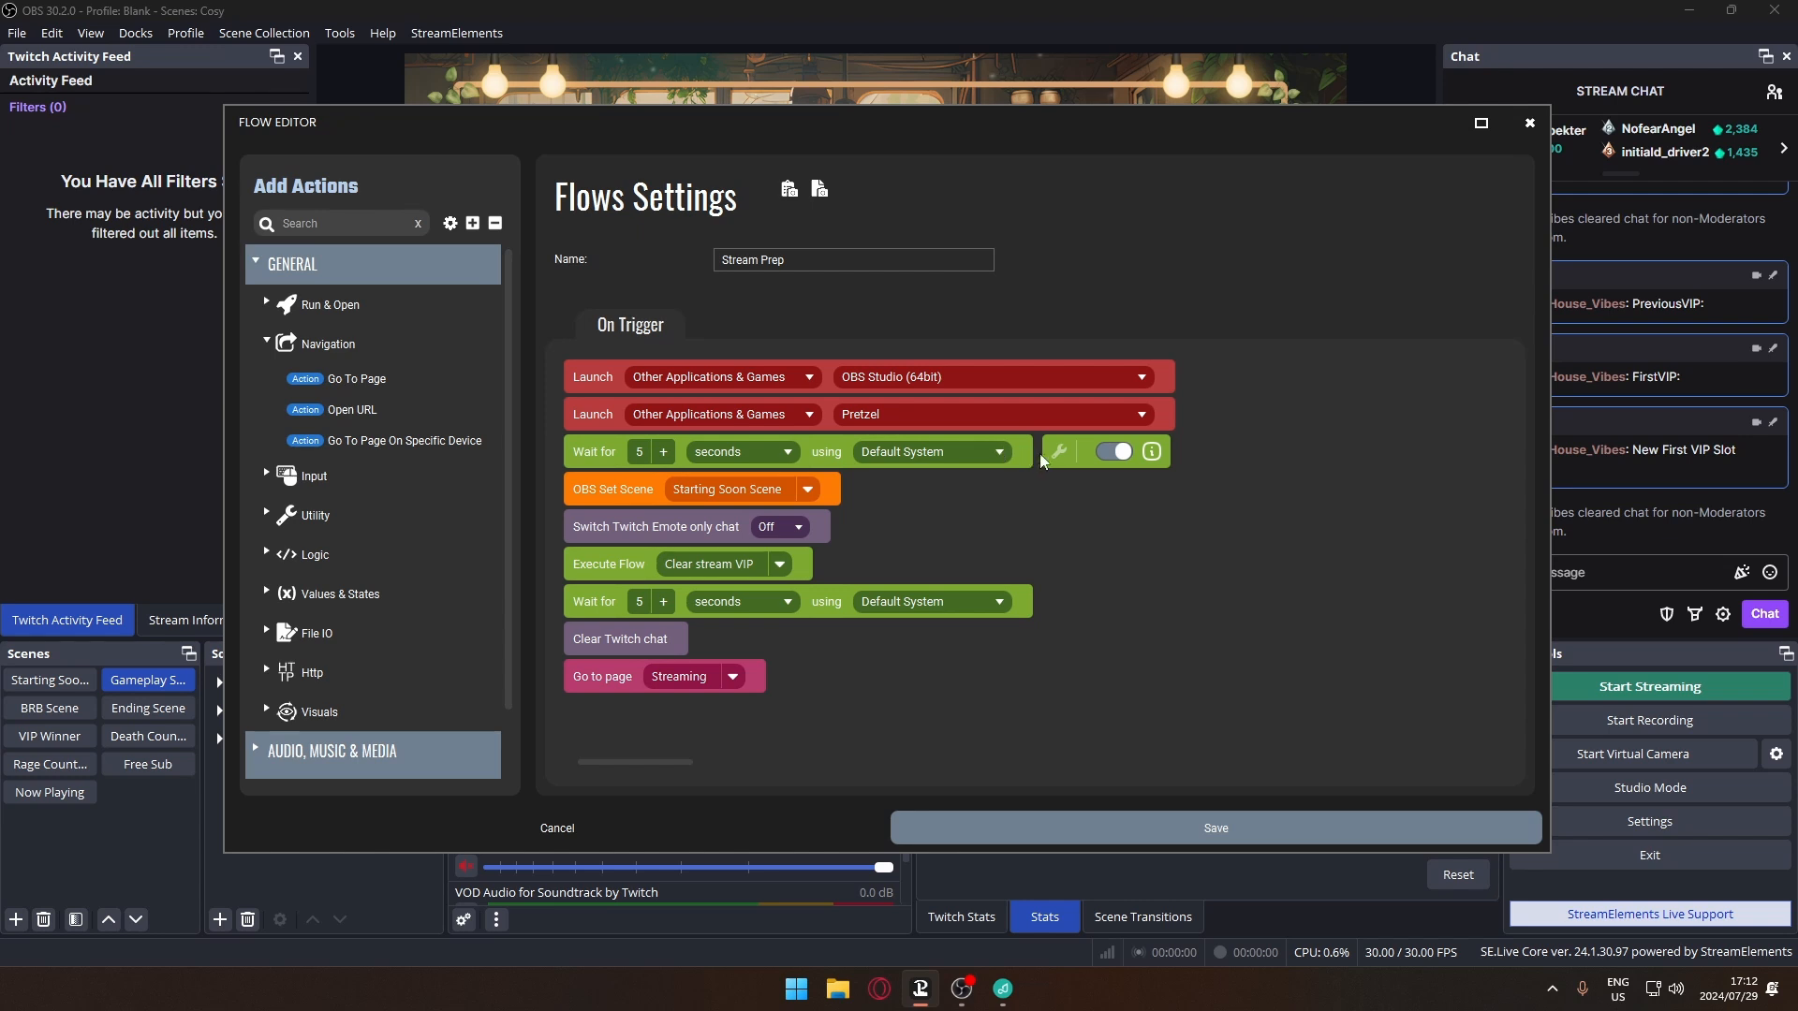
left_click(1114, 451)
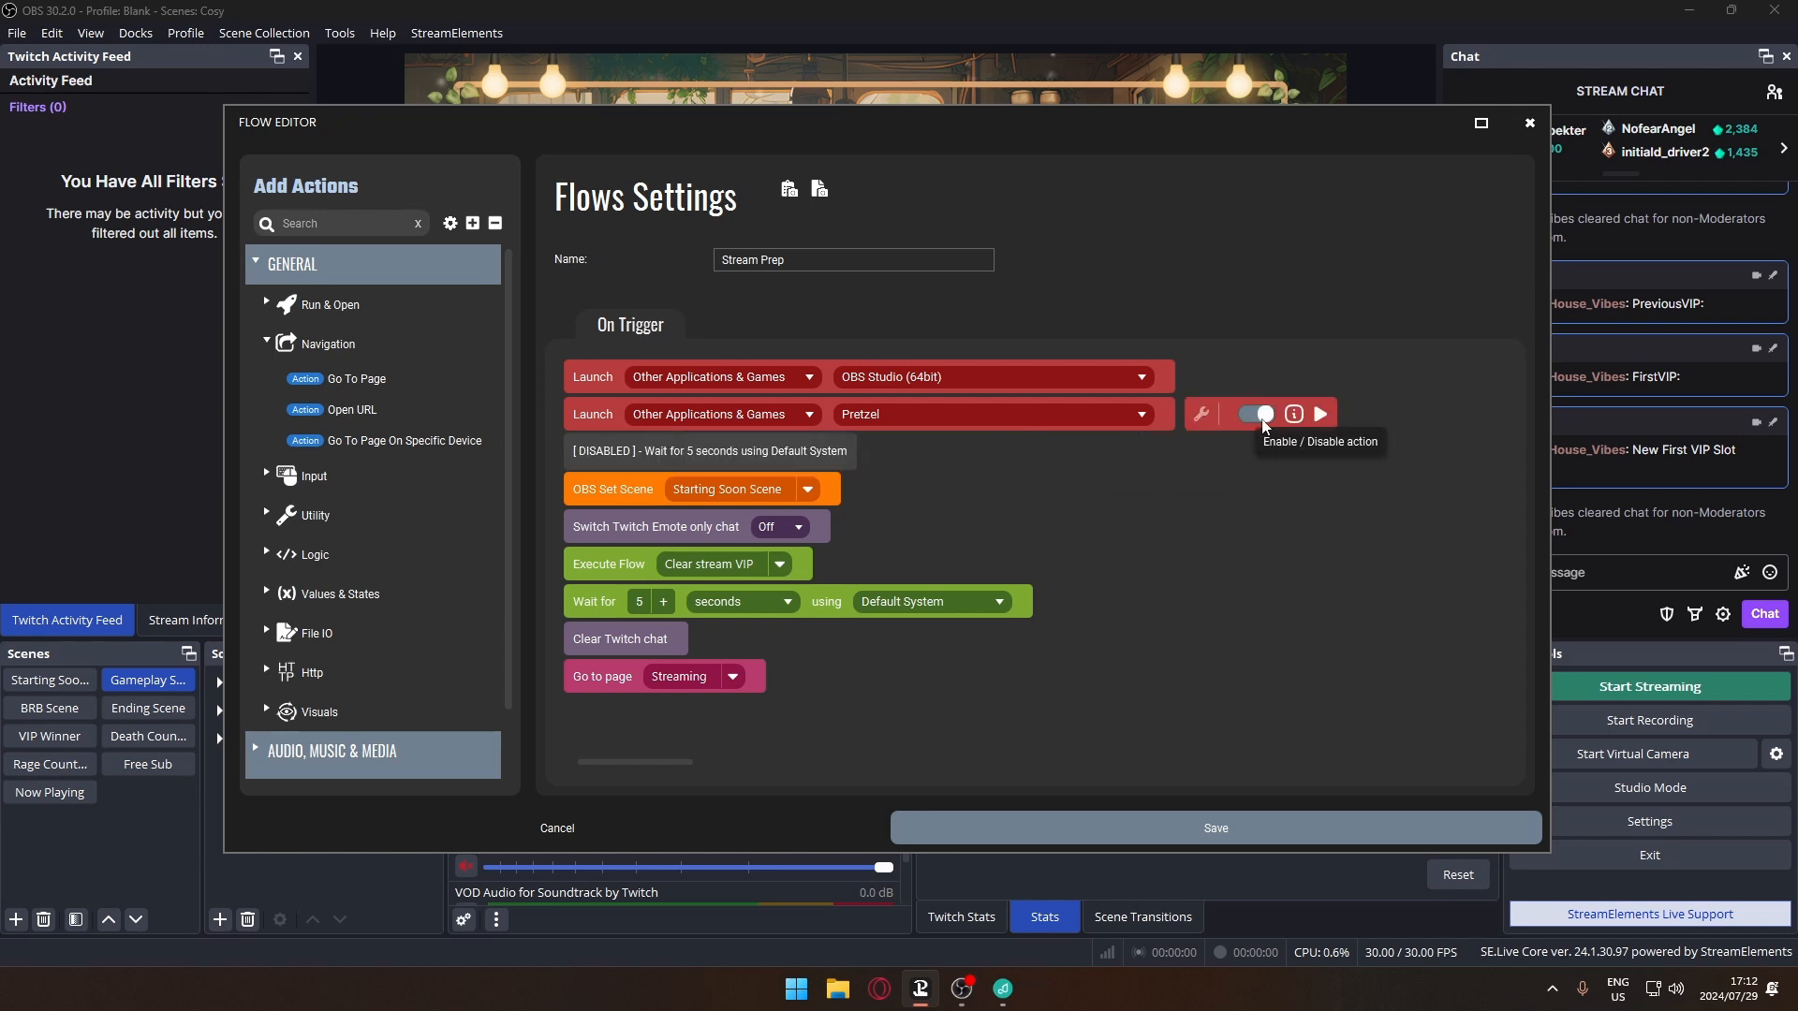
left_click(1261, 418)
left_click(1256, 378)
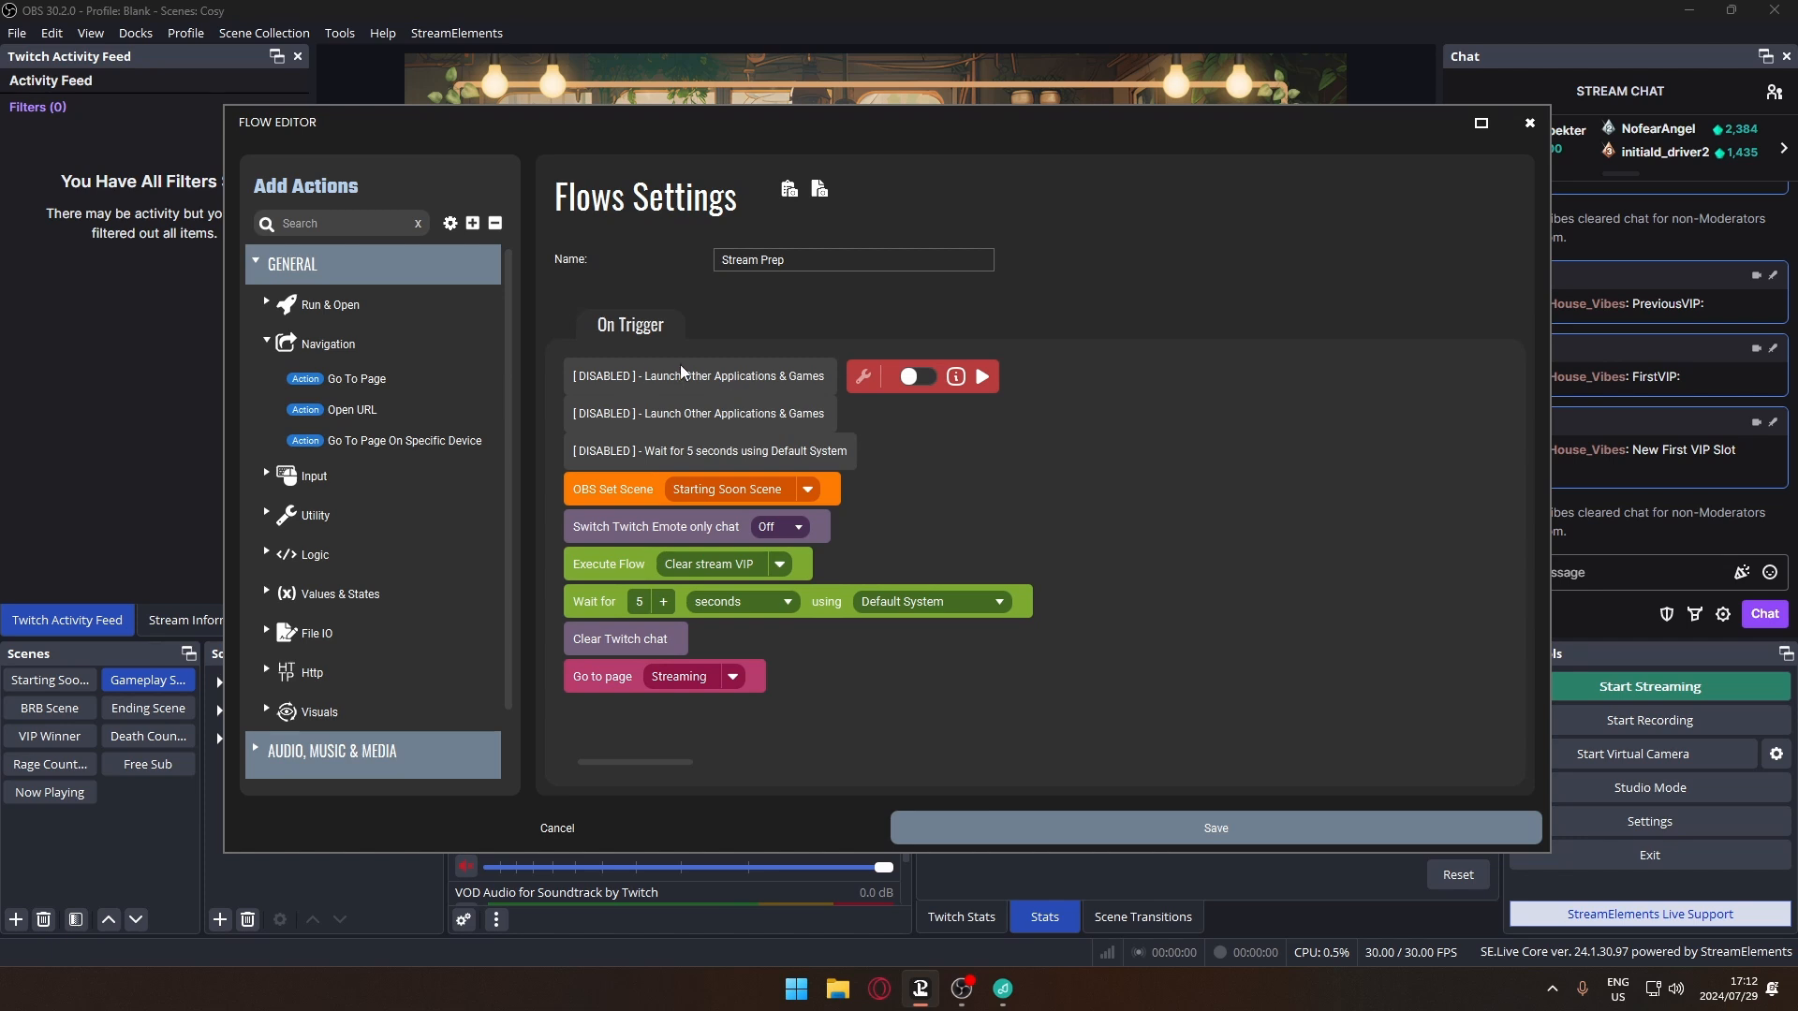
left_click(1171, 832)
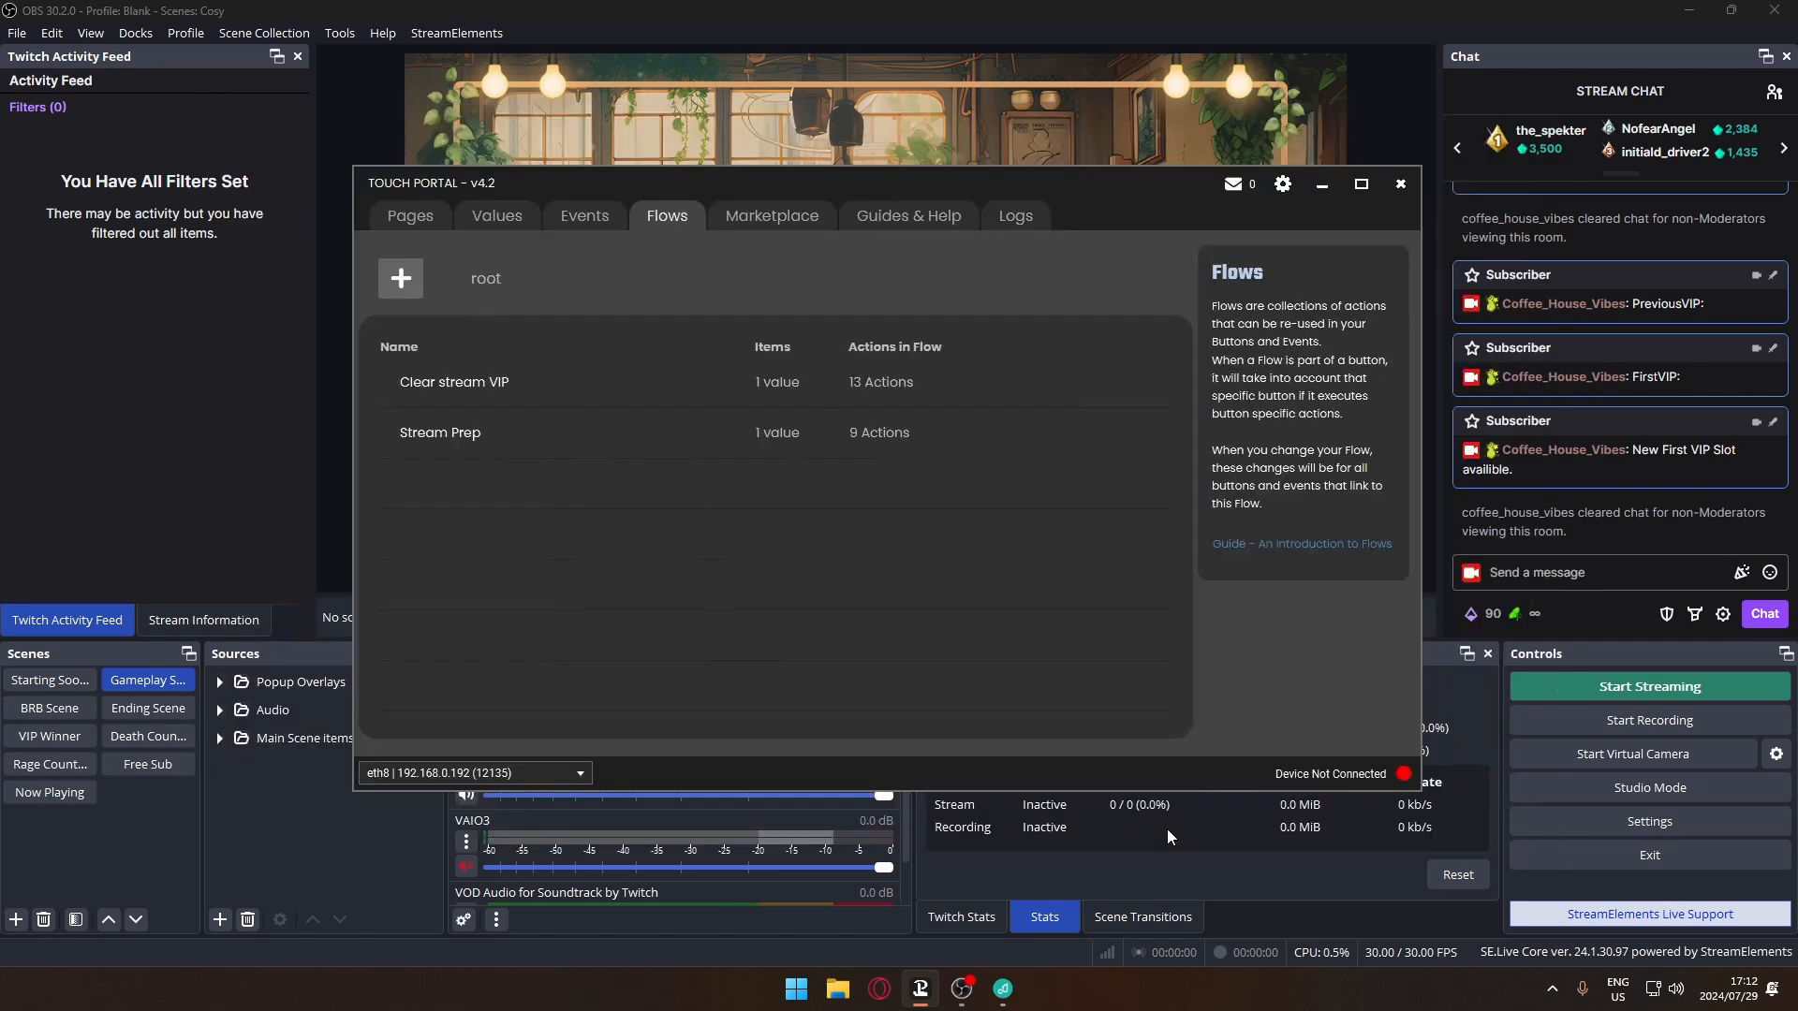
Return to the main page with the APP button and move Touch Portal clear of OBS to check the flow's scene change.
left_click(449, 217)
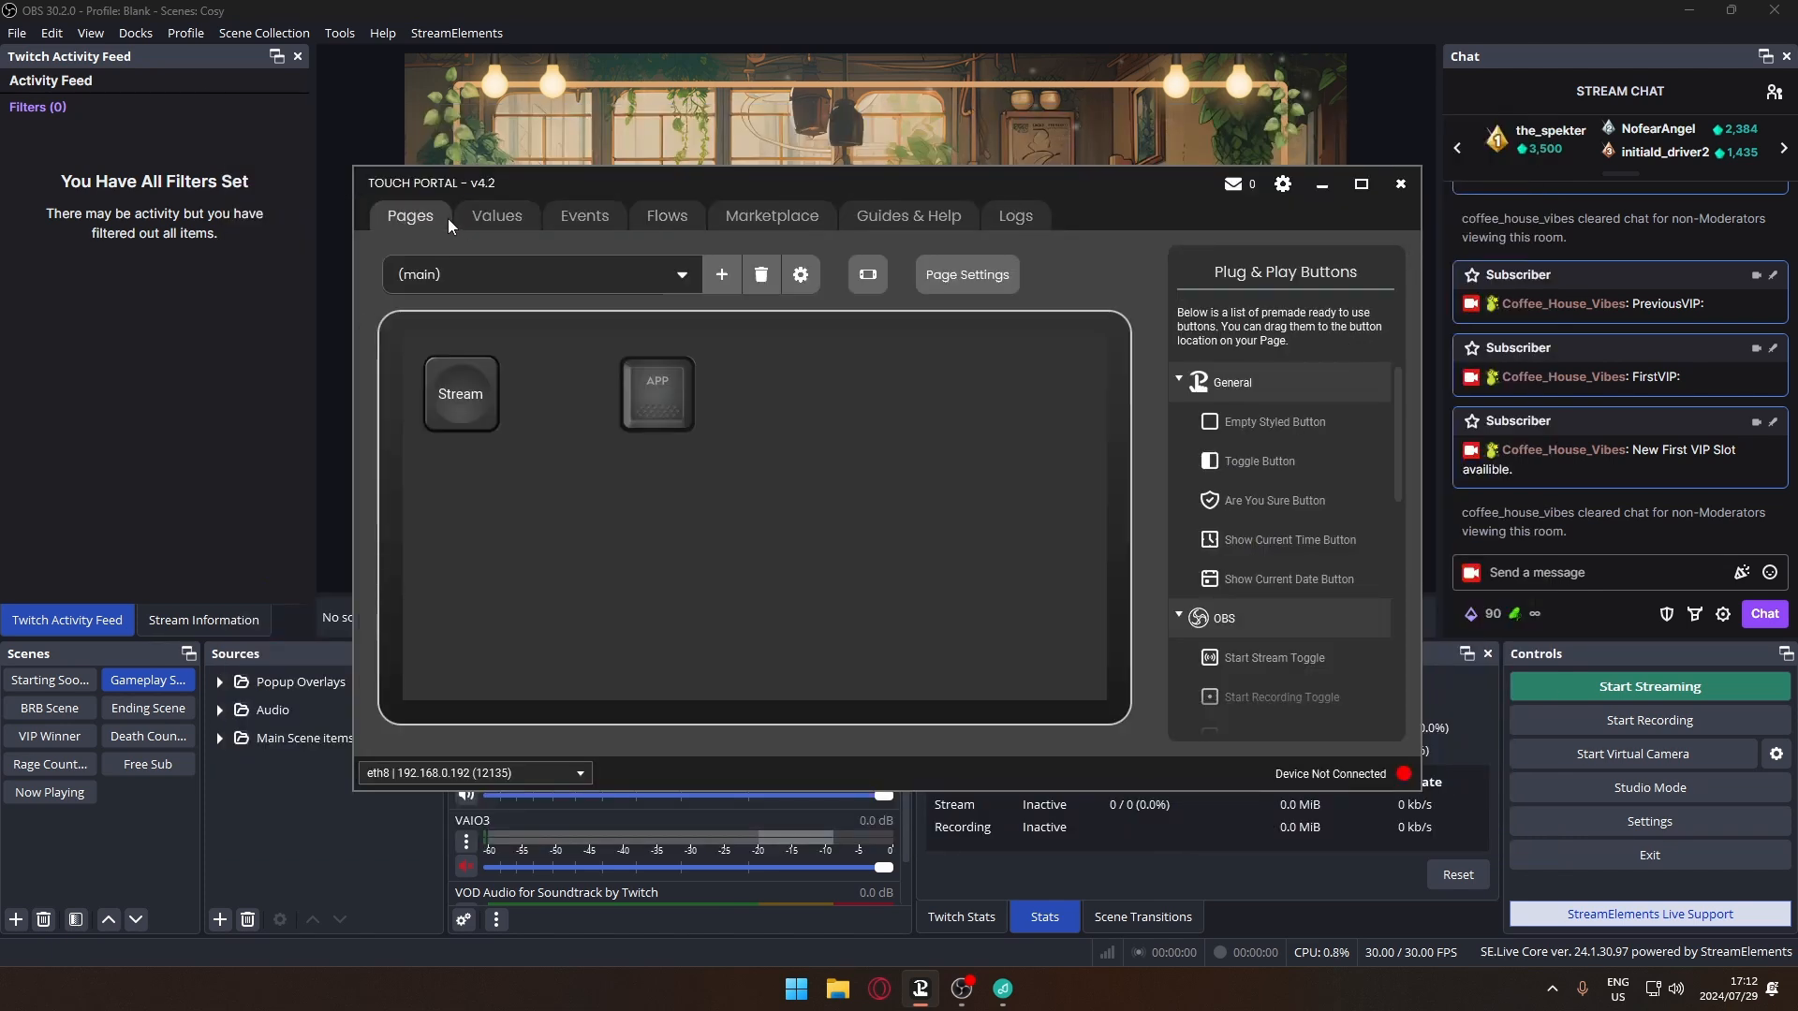
left_click(667, 405)
left_click_drag(884, 187, 954, 931)
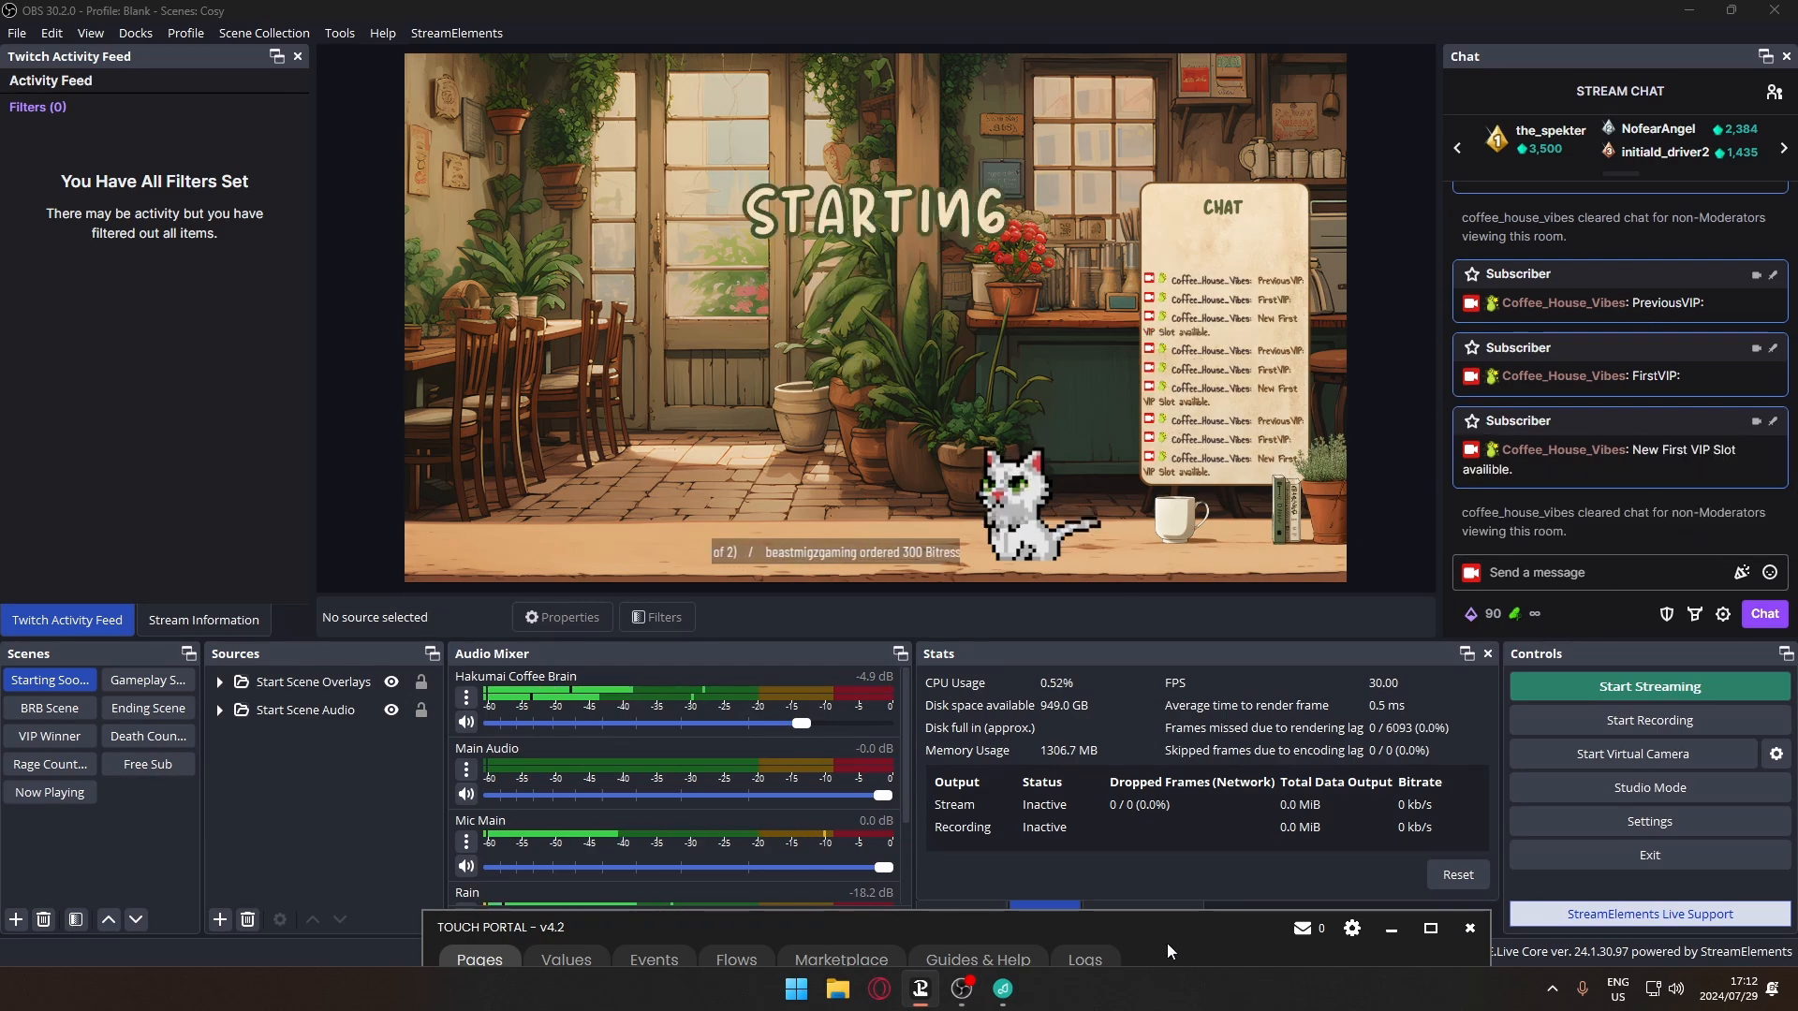
left_click_drag(1146, 925, 1076, 86)
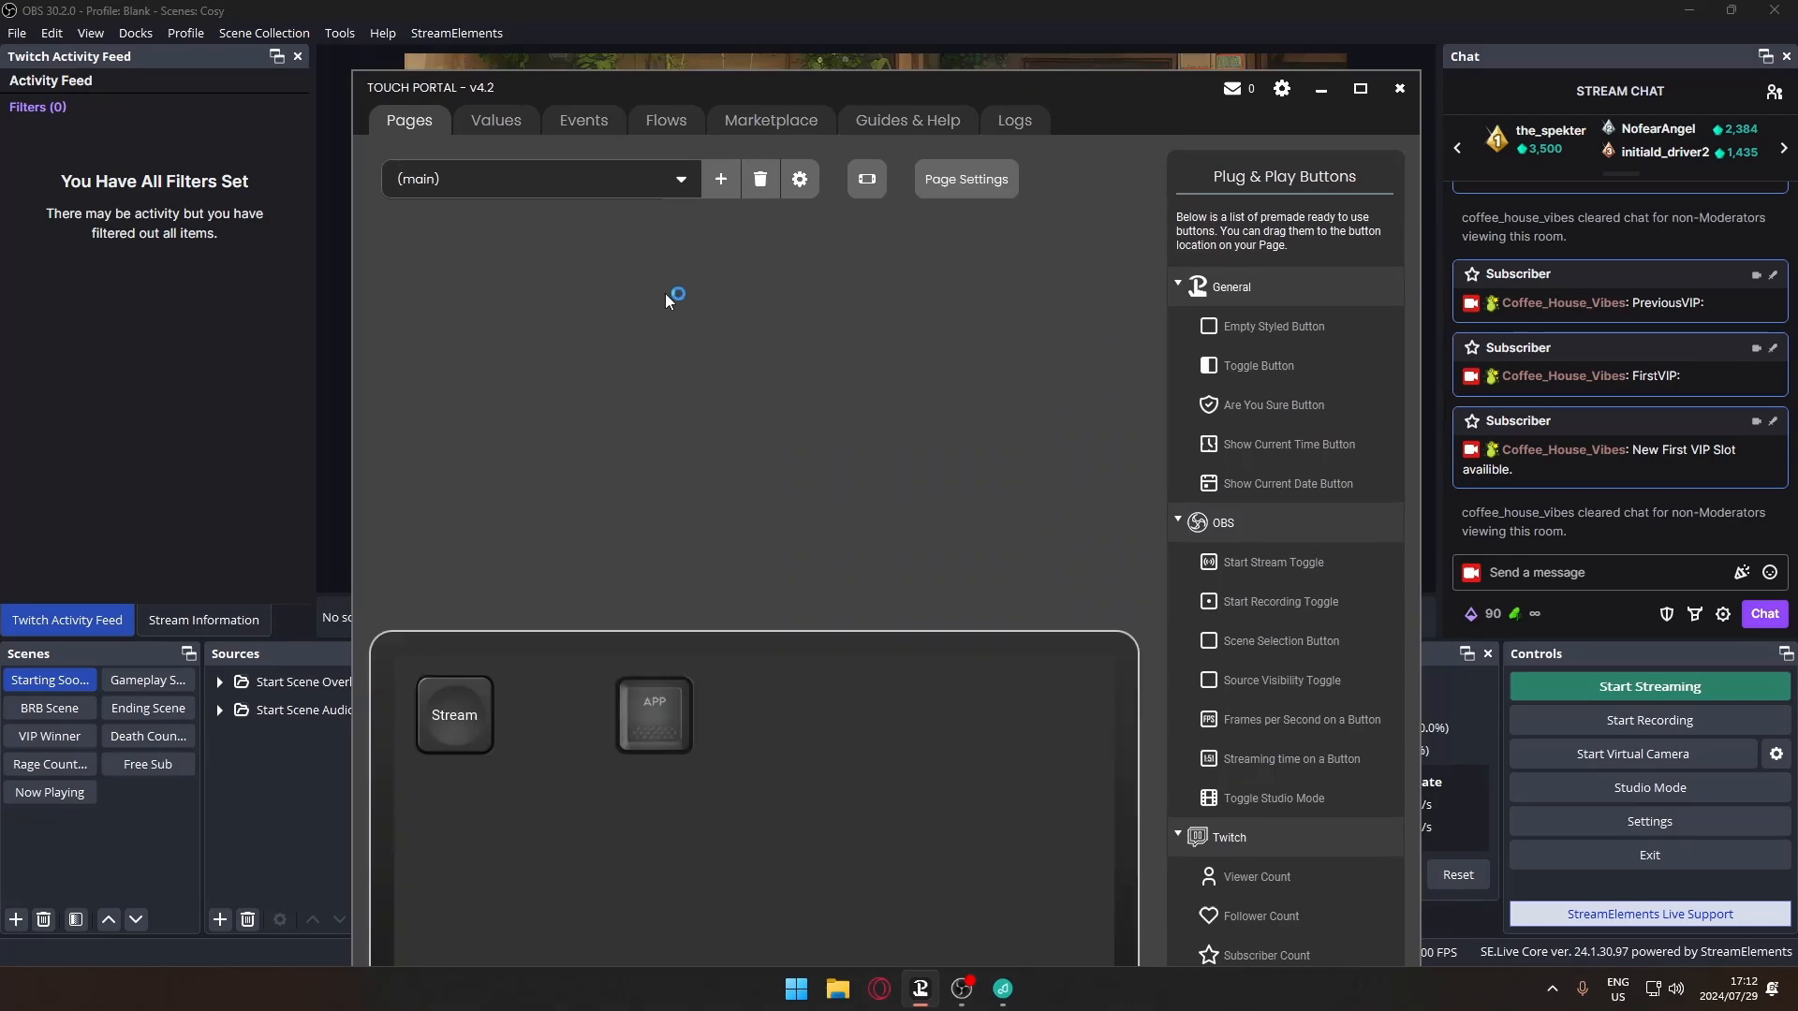
left_click_drag(859, 89, 837, 268)
left_click(684, 554)
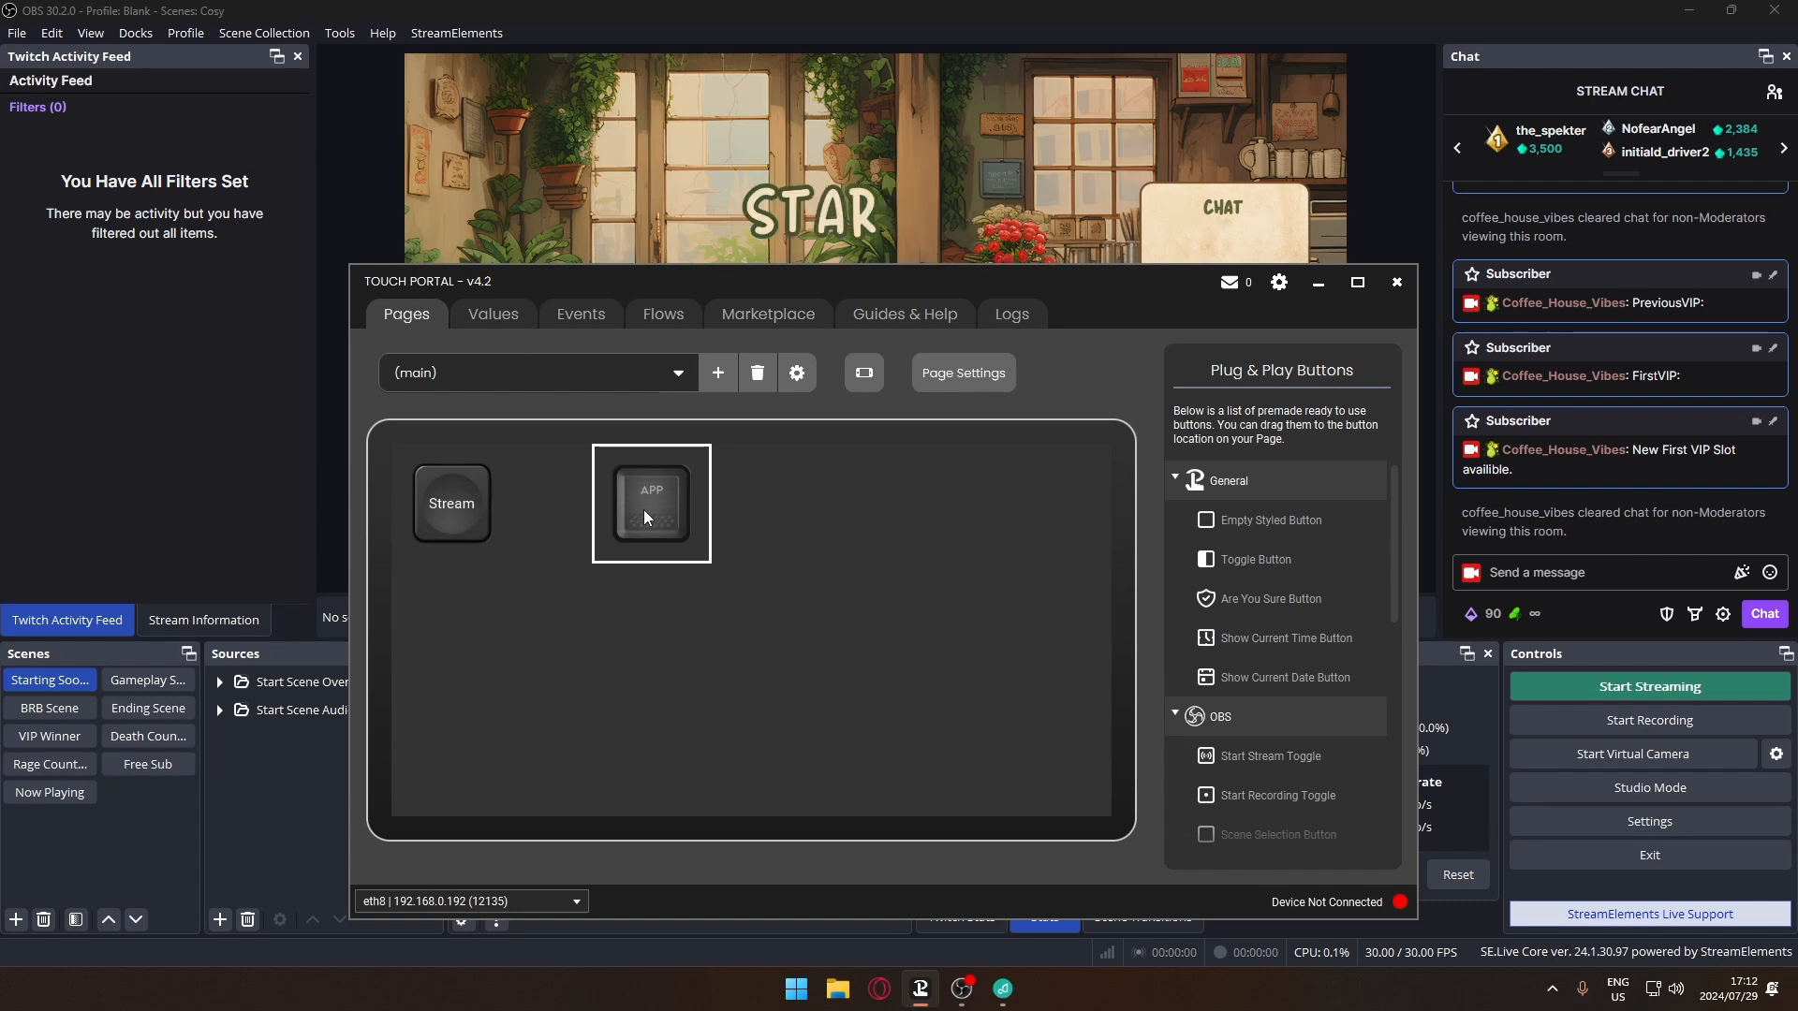
Open the Streaming page and copy the ID of its Start button.
left_click(637, 374)
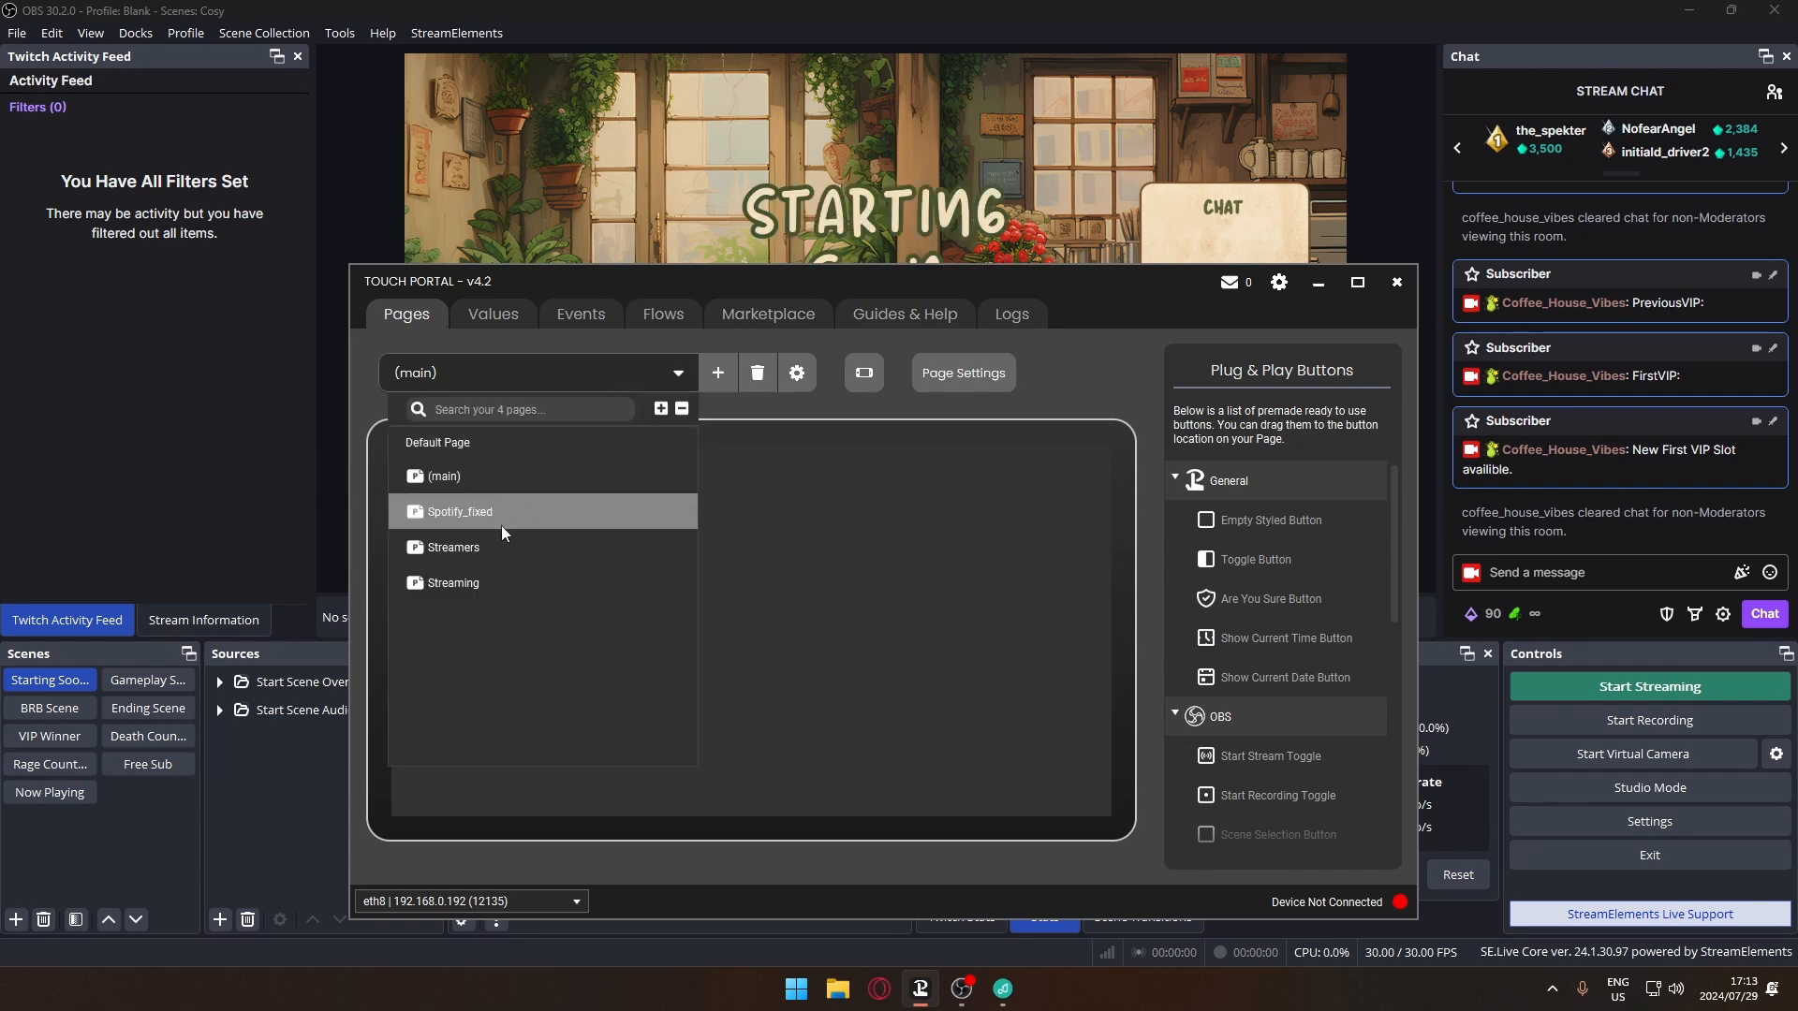
left_click(478, 581)
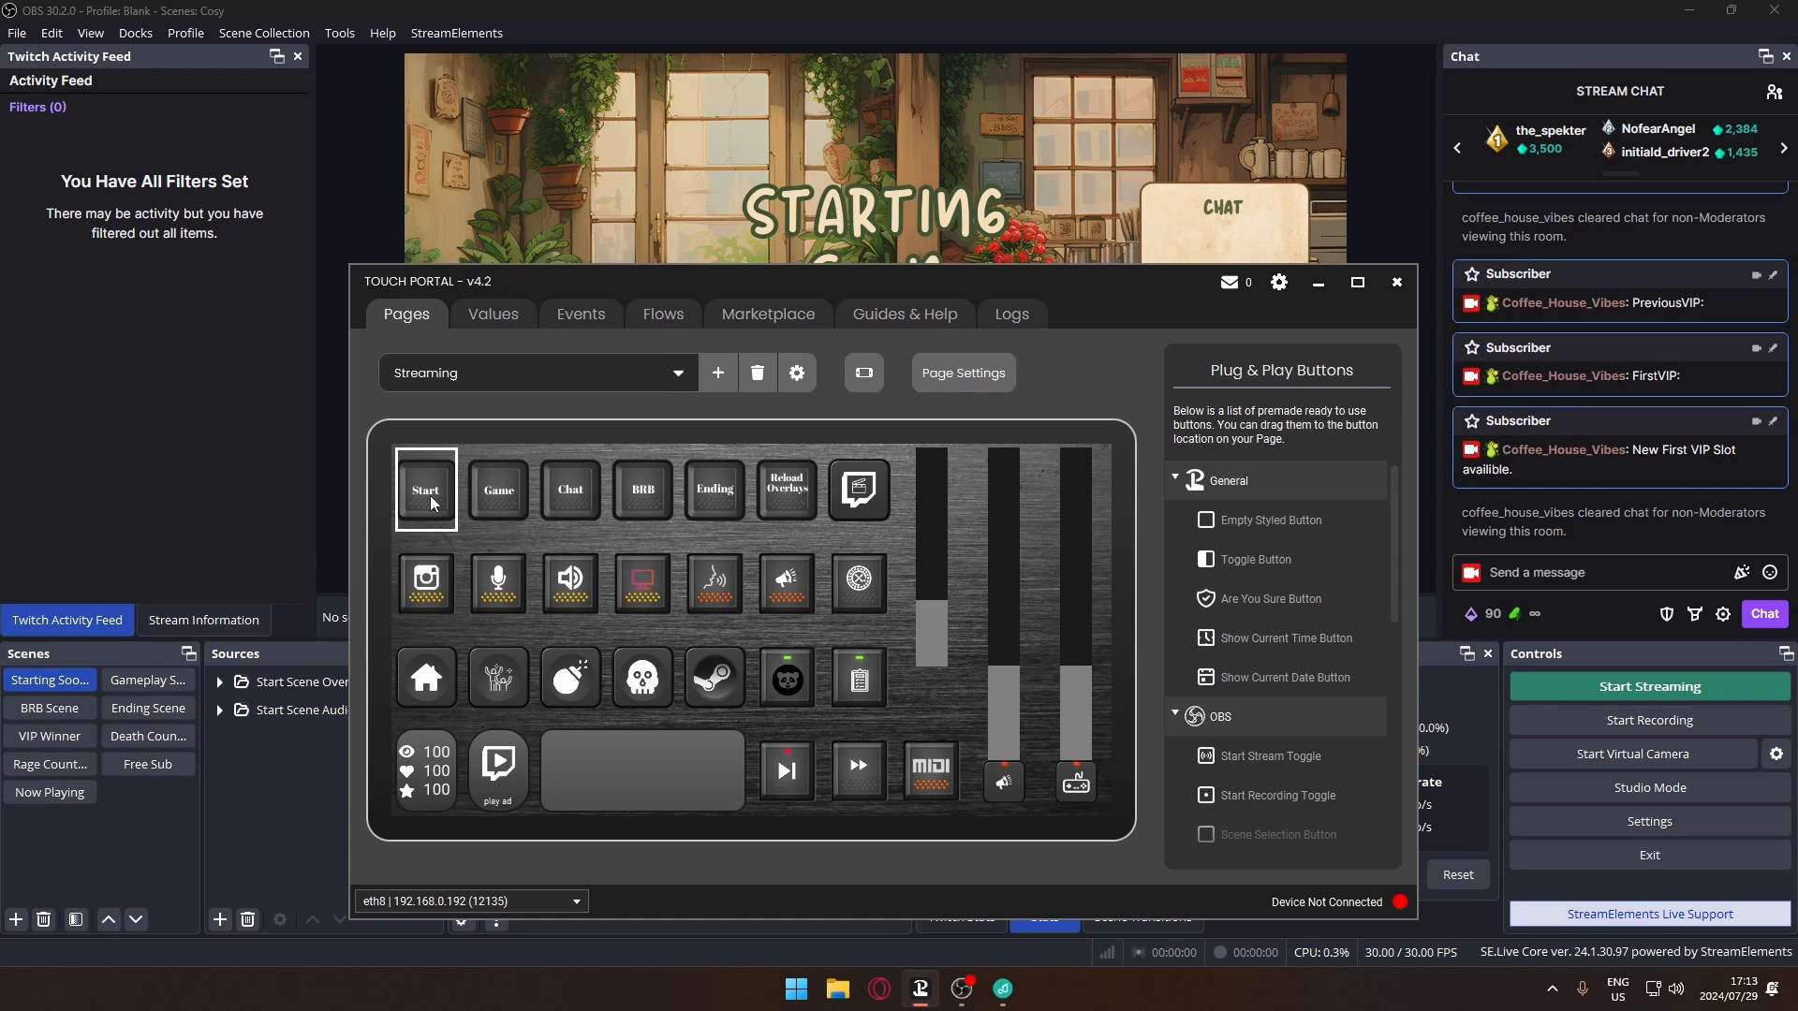
right_click(444, 503)
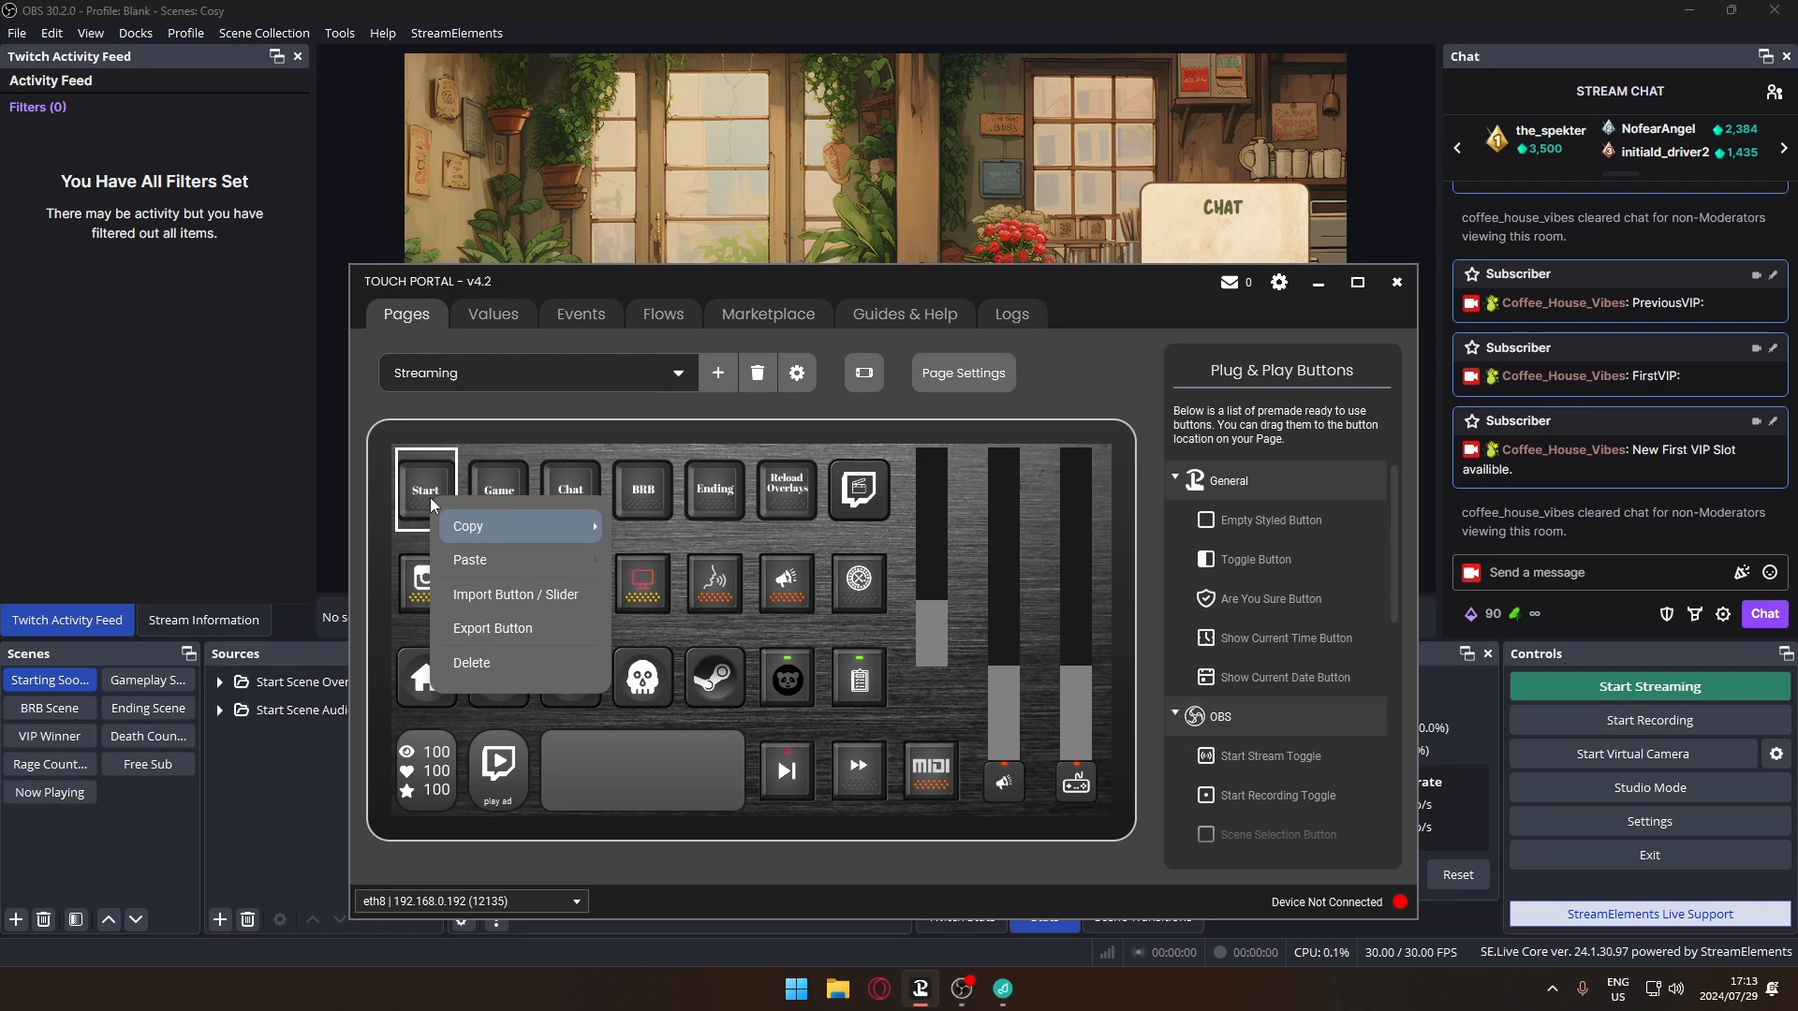
mouse_move(493, 525)
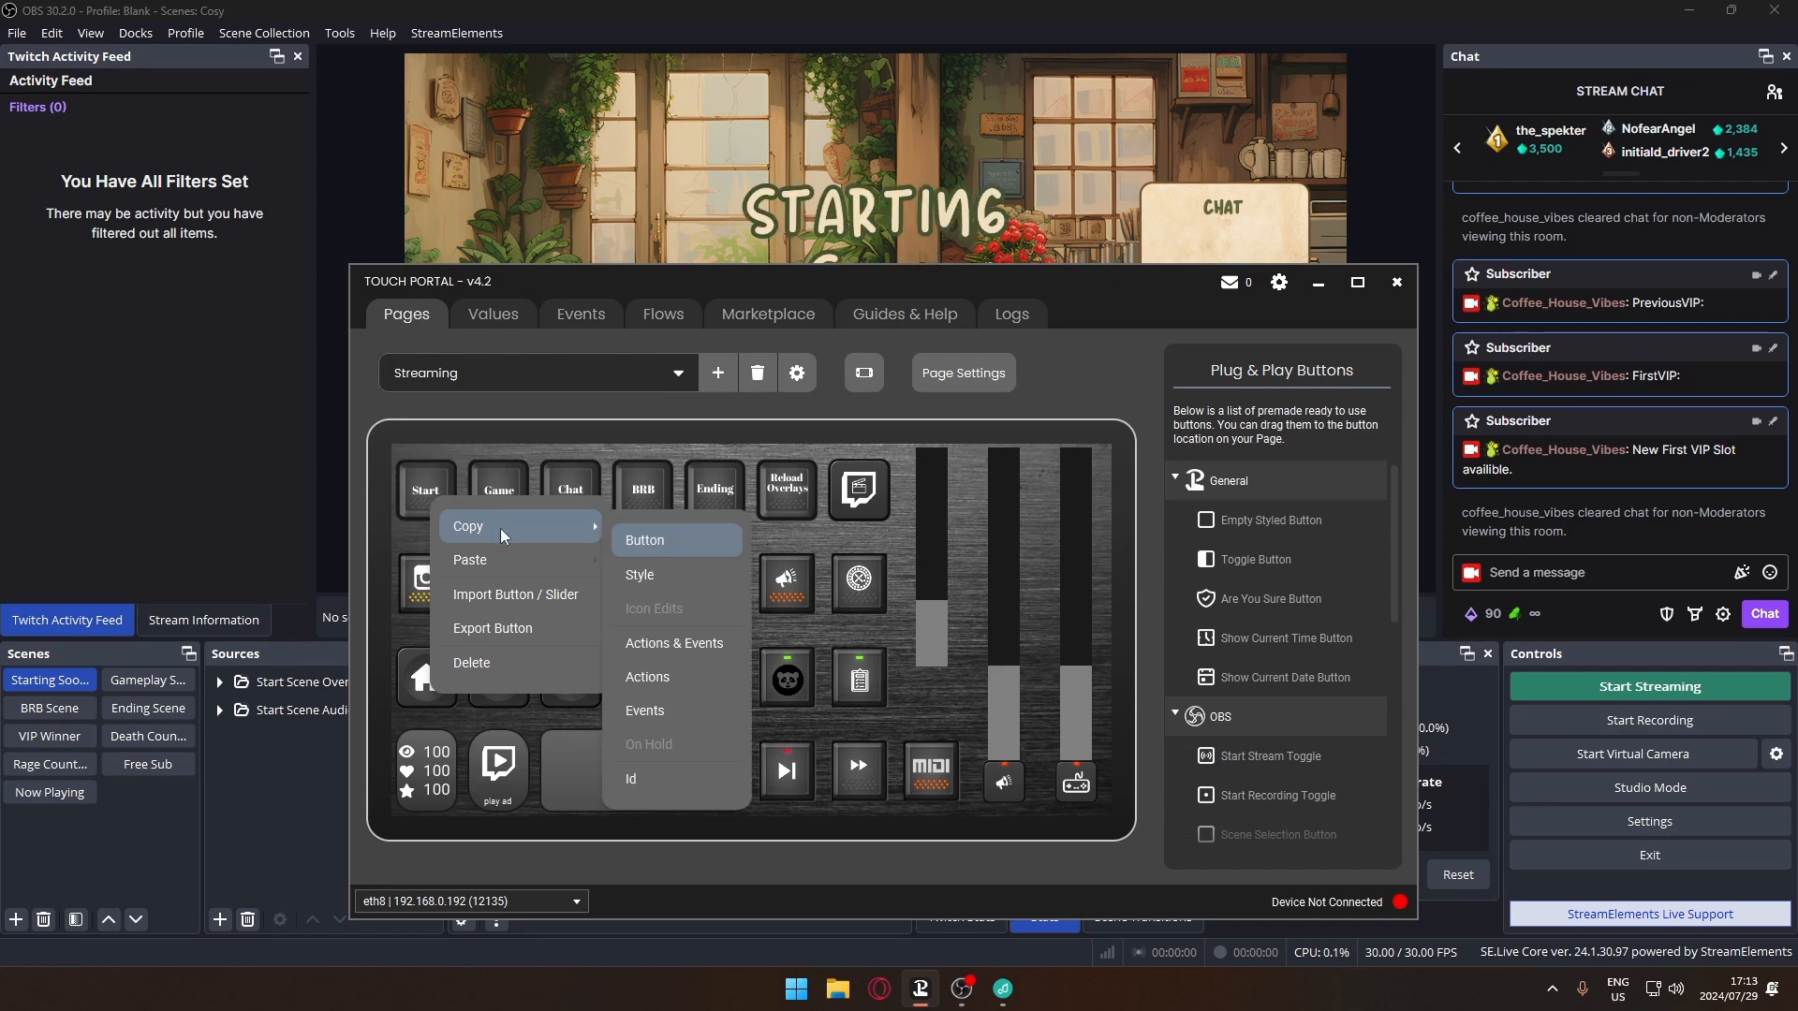
left_click(411, 472)
right_click(412, 472)
mouse_move(457, 515)
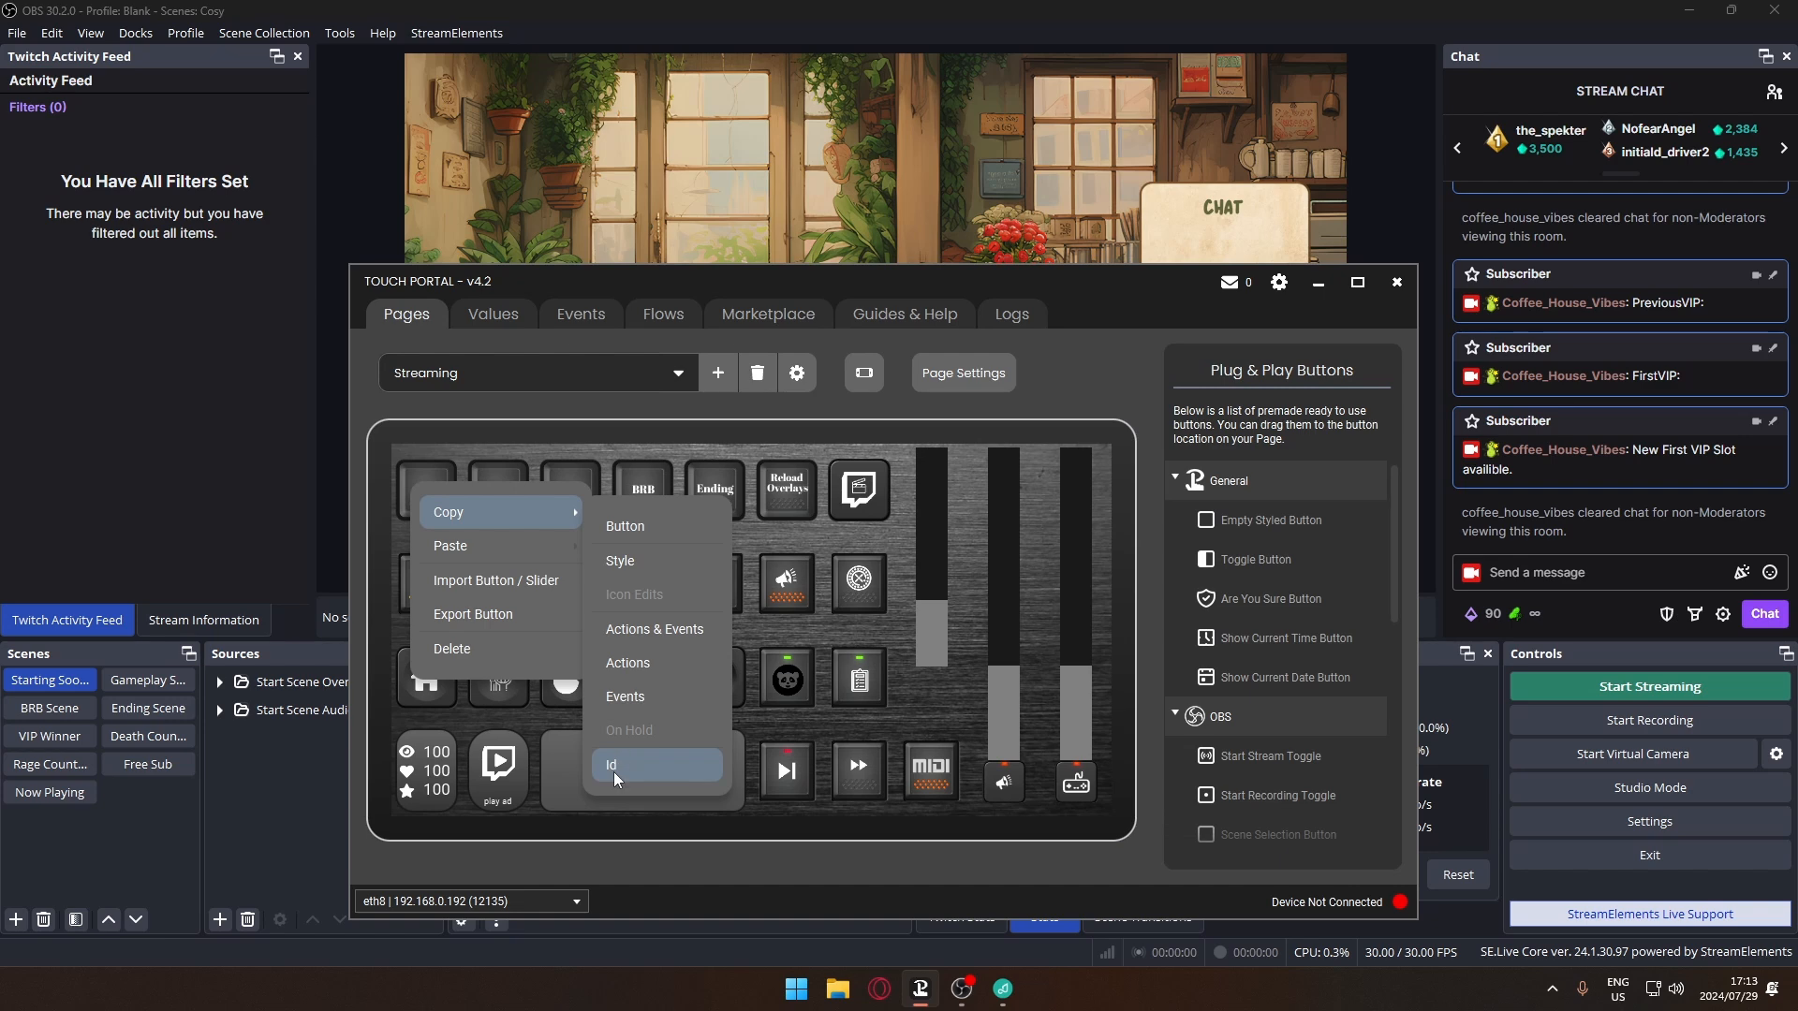
left_click(614, 764)
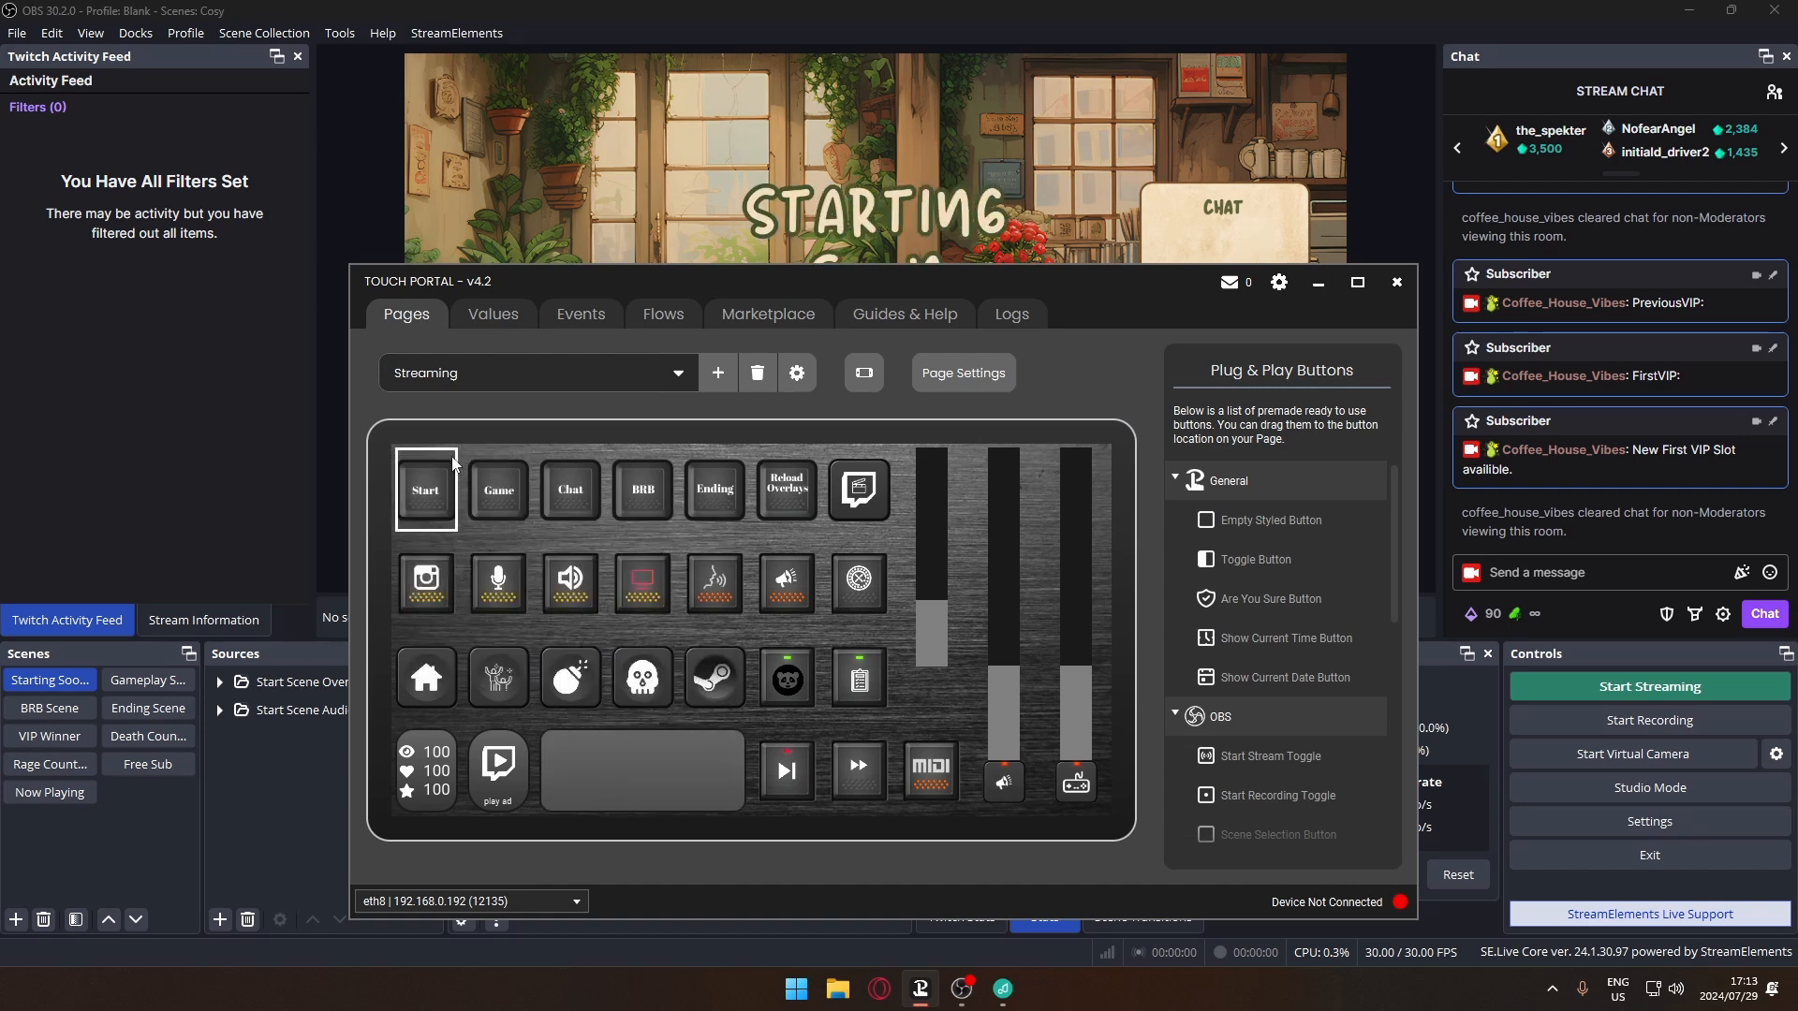
Open the Stream Prep flow and add a Set Button State by ID action at its end.
left_click(517, 373)
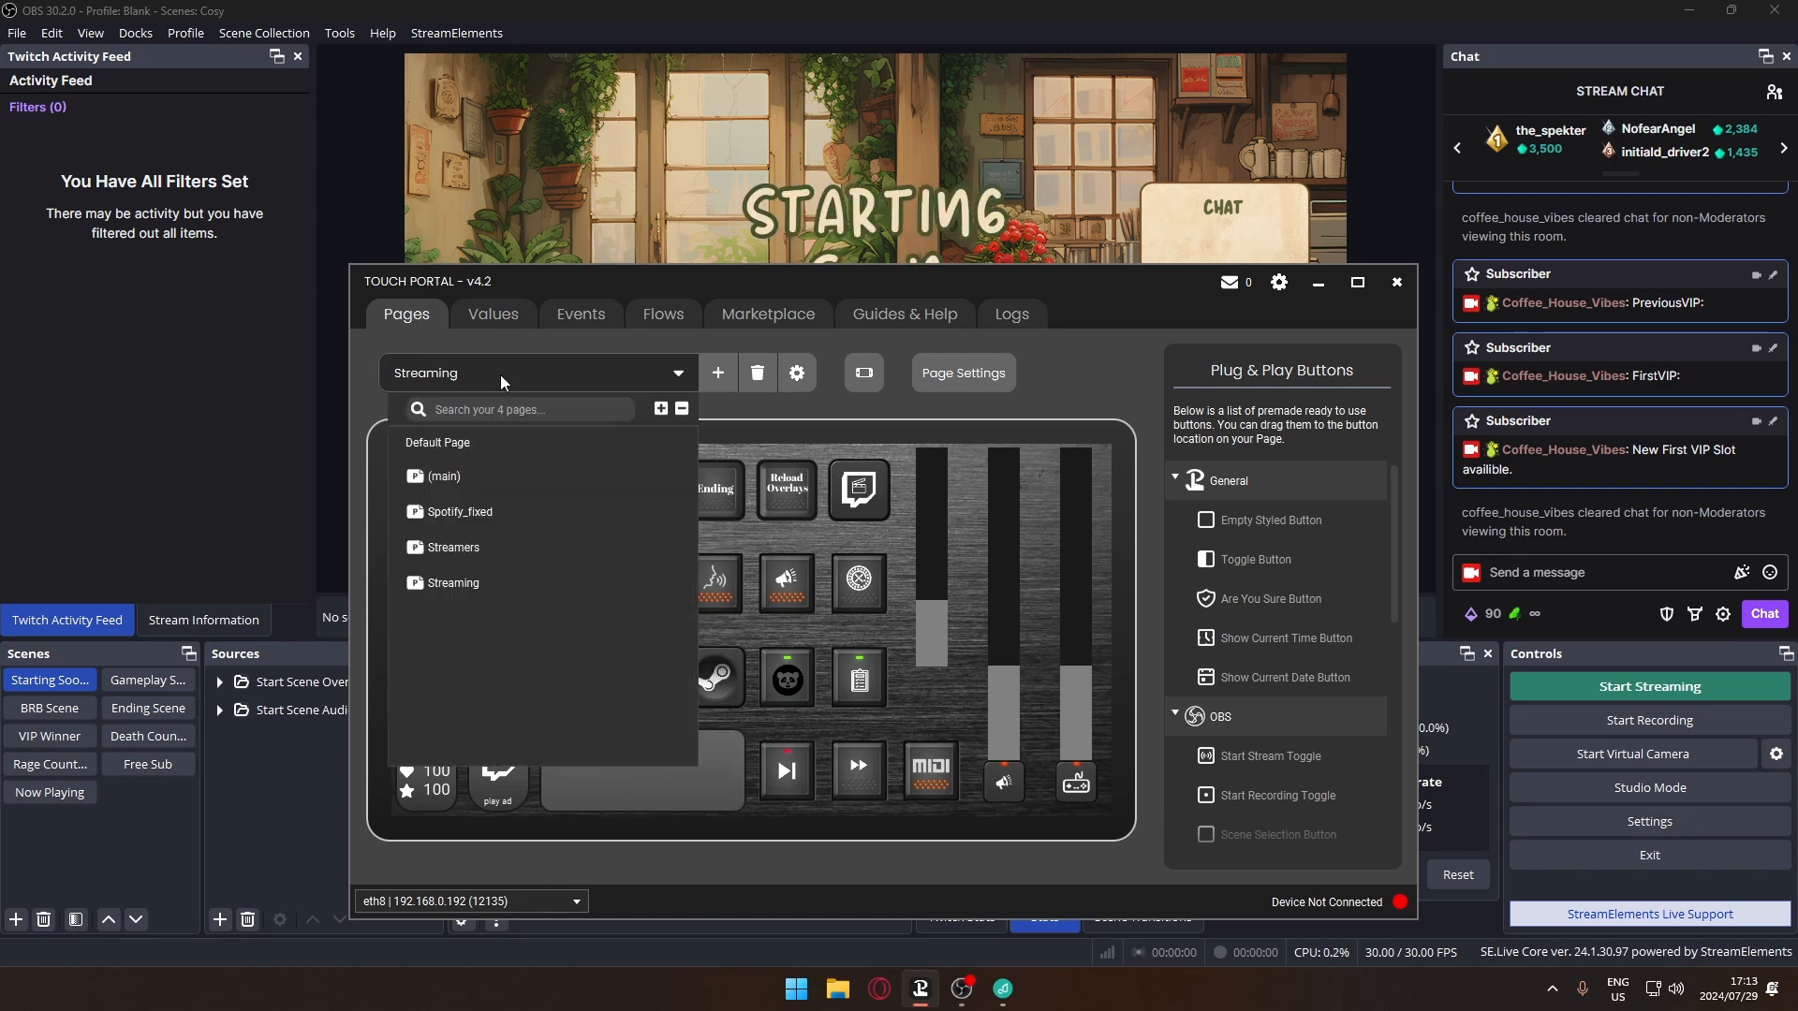
left_click(498, 307)
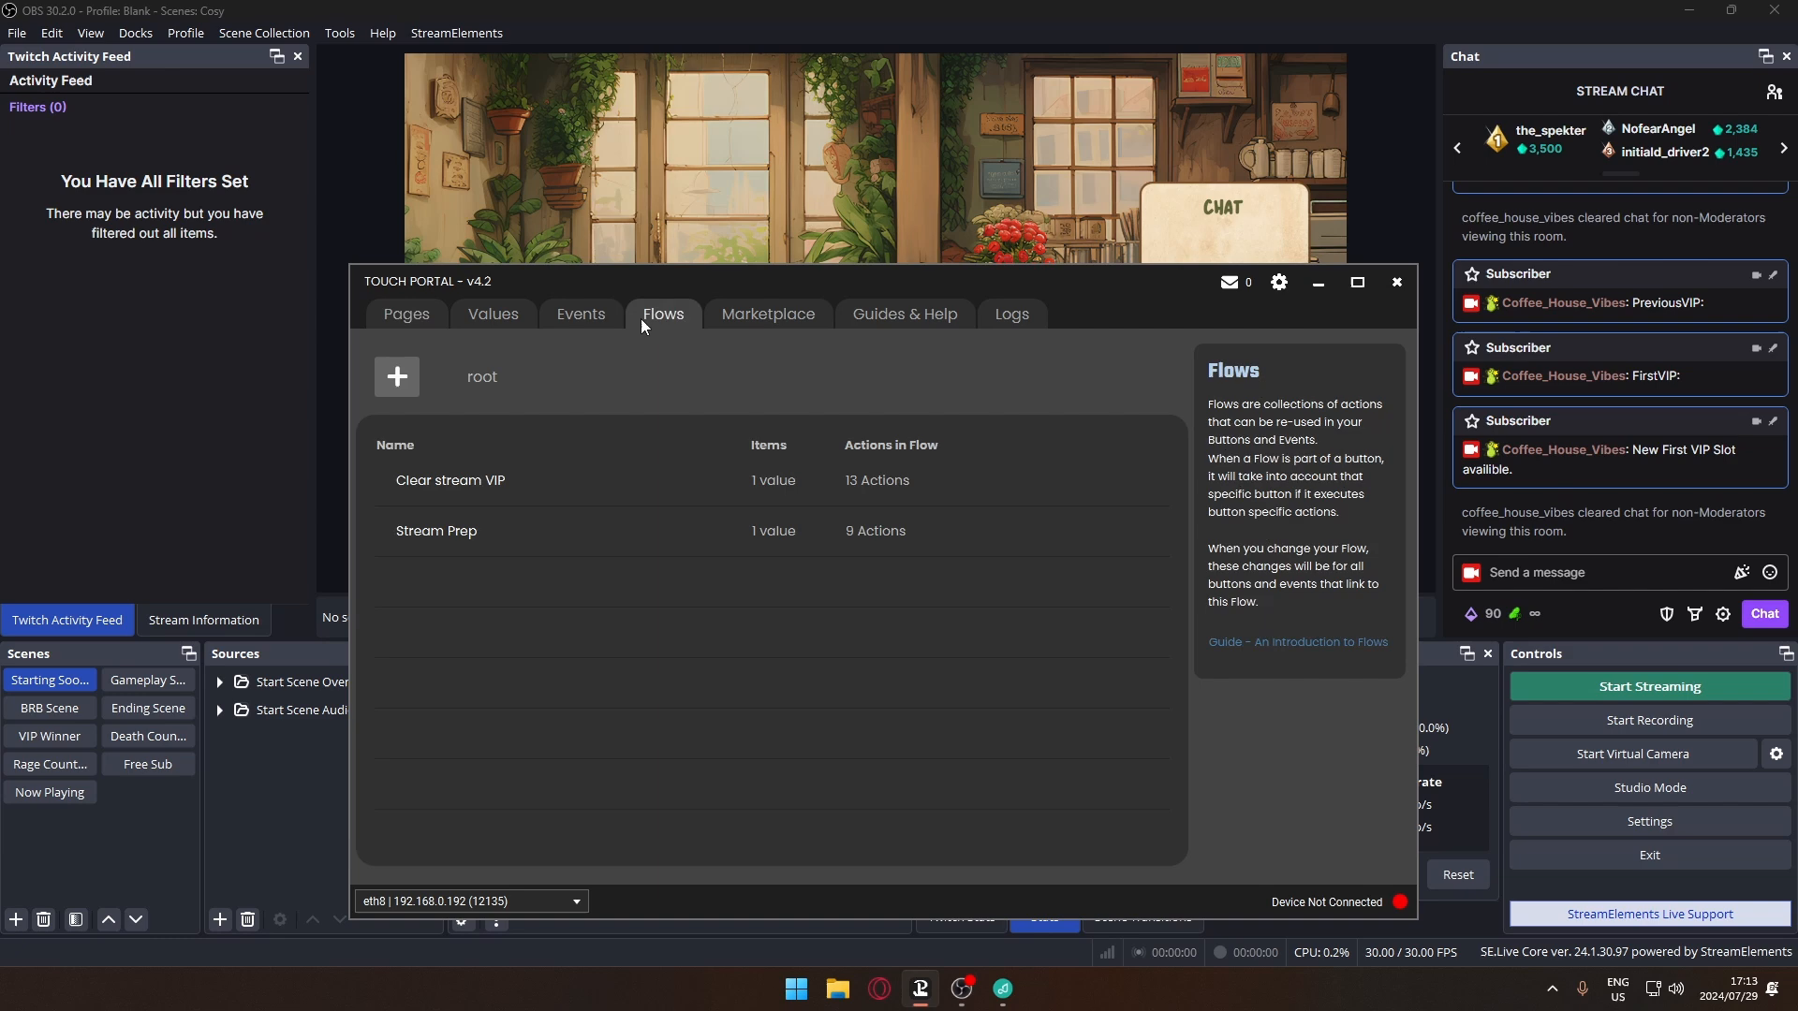
double_click(441, 549)
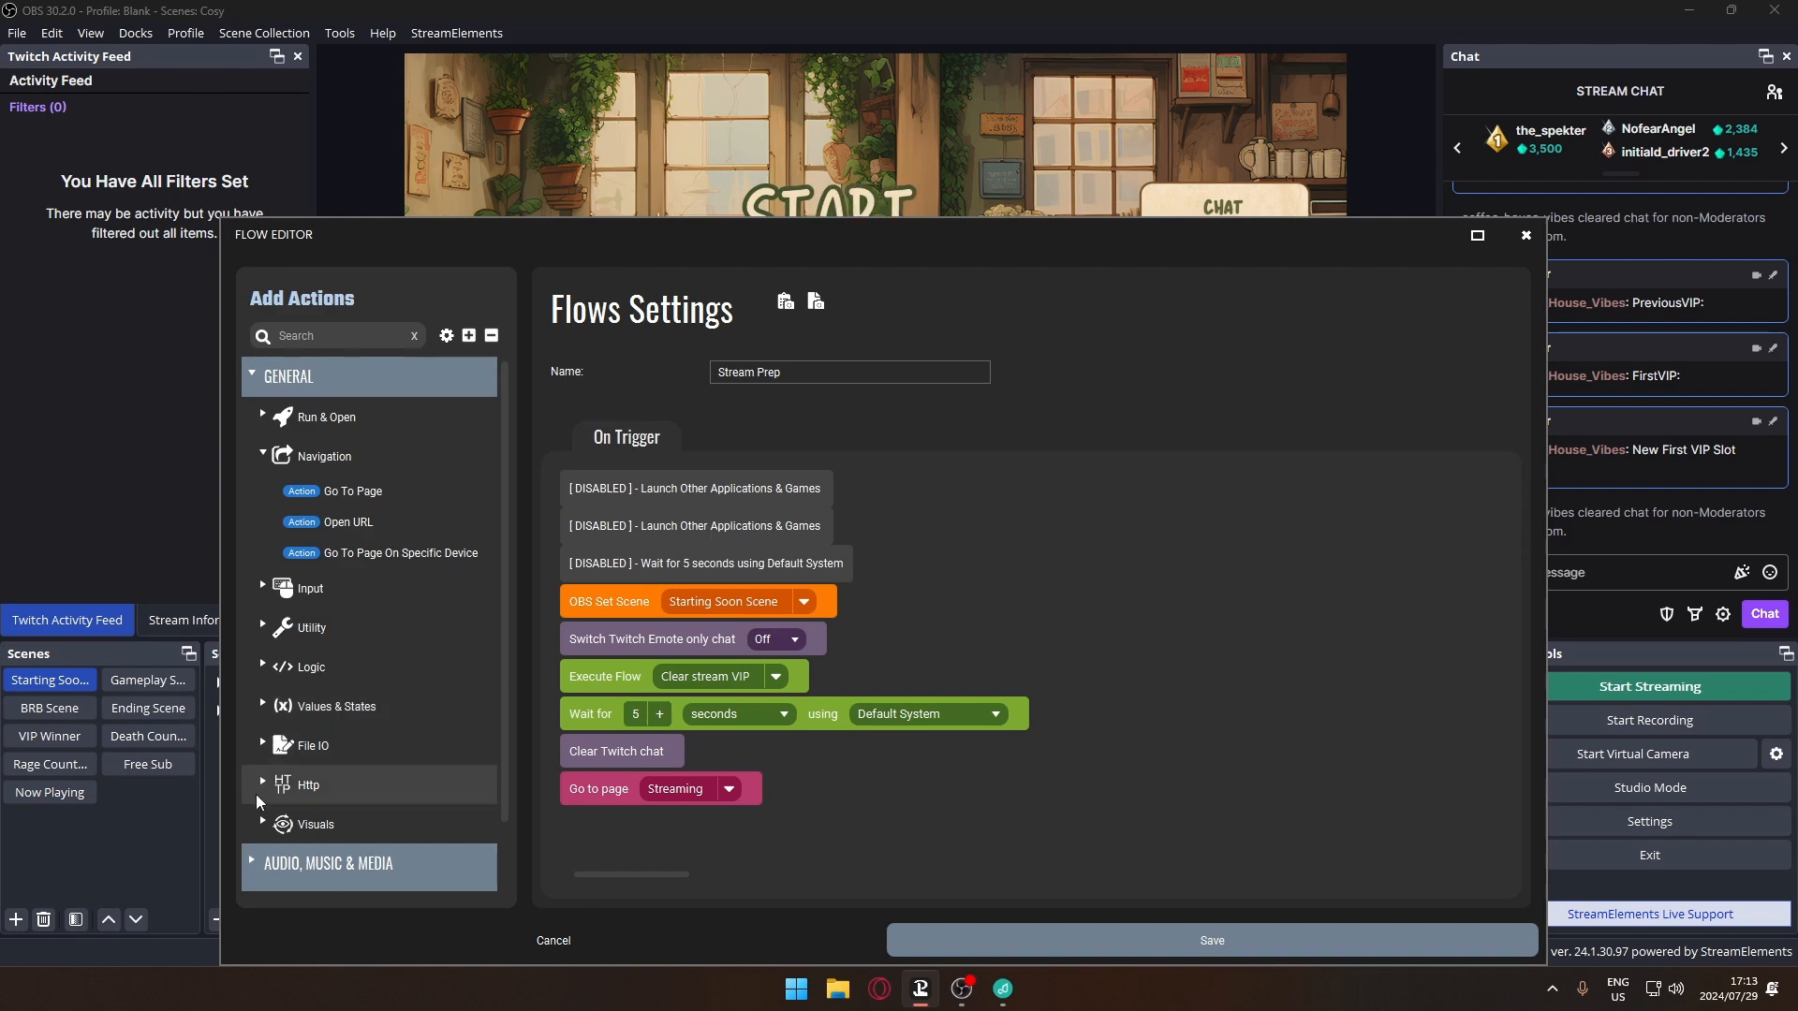
left_click(288, 823)
scroll(293, 811, "down", 3)
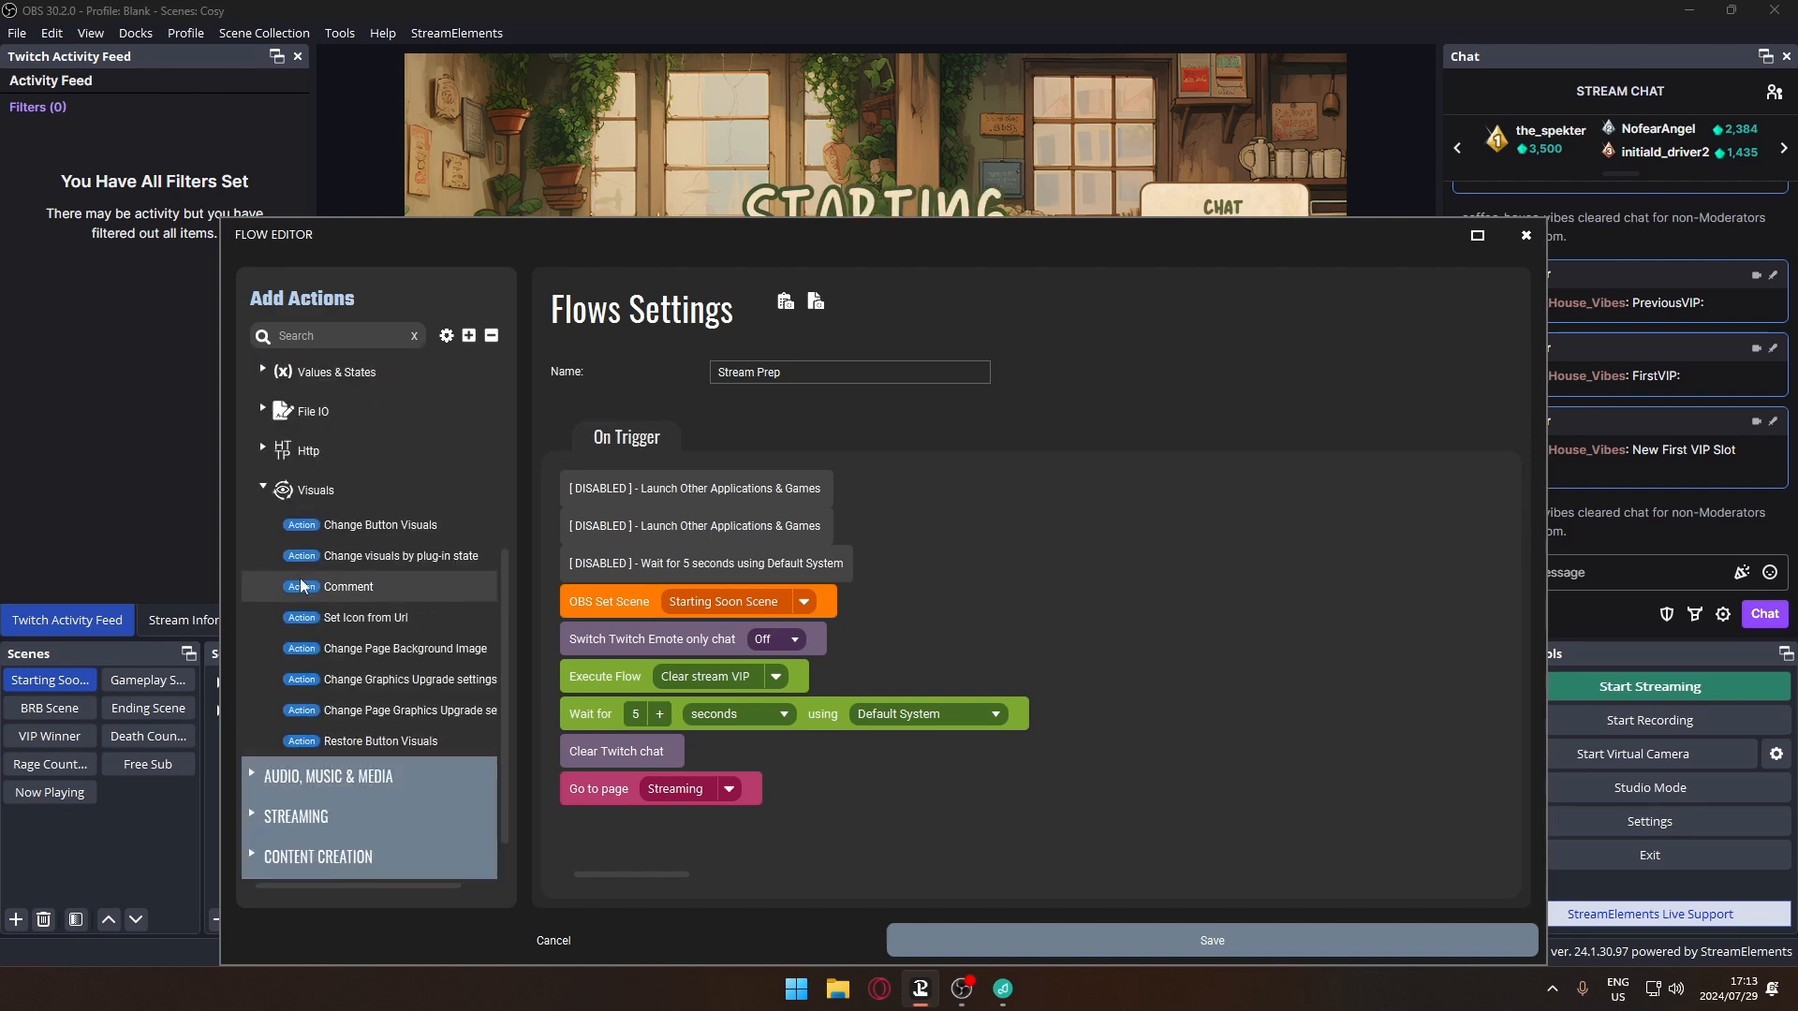
left_click(259, 374)
left_click(278, 442)
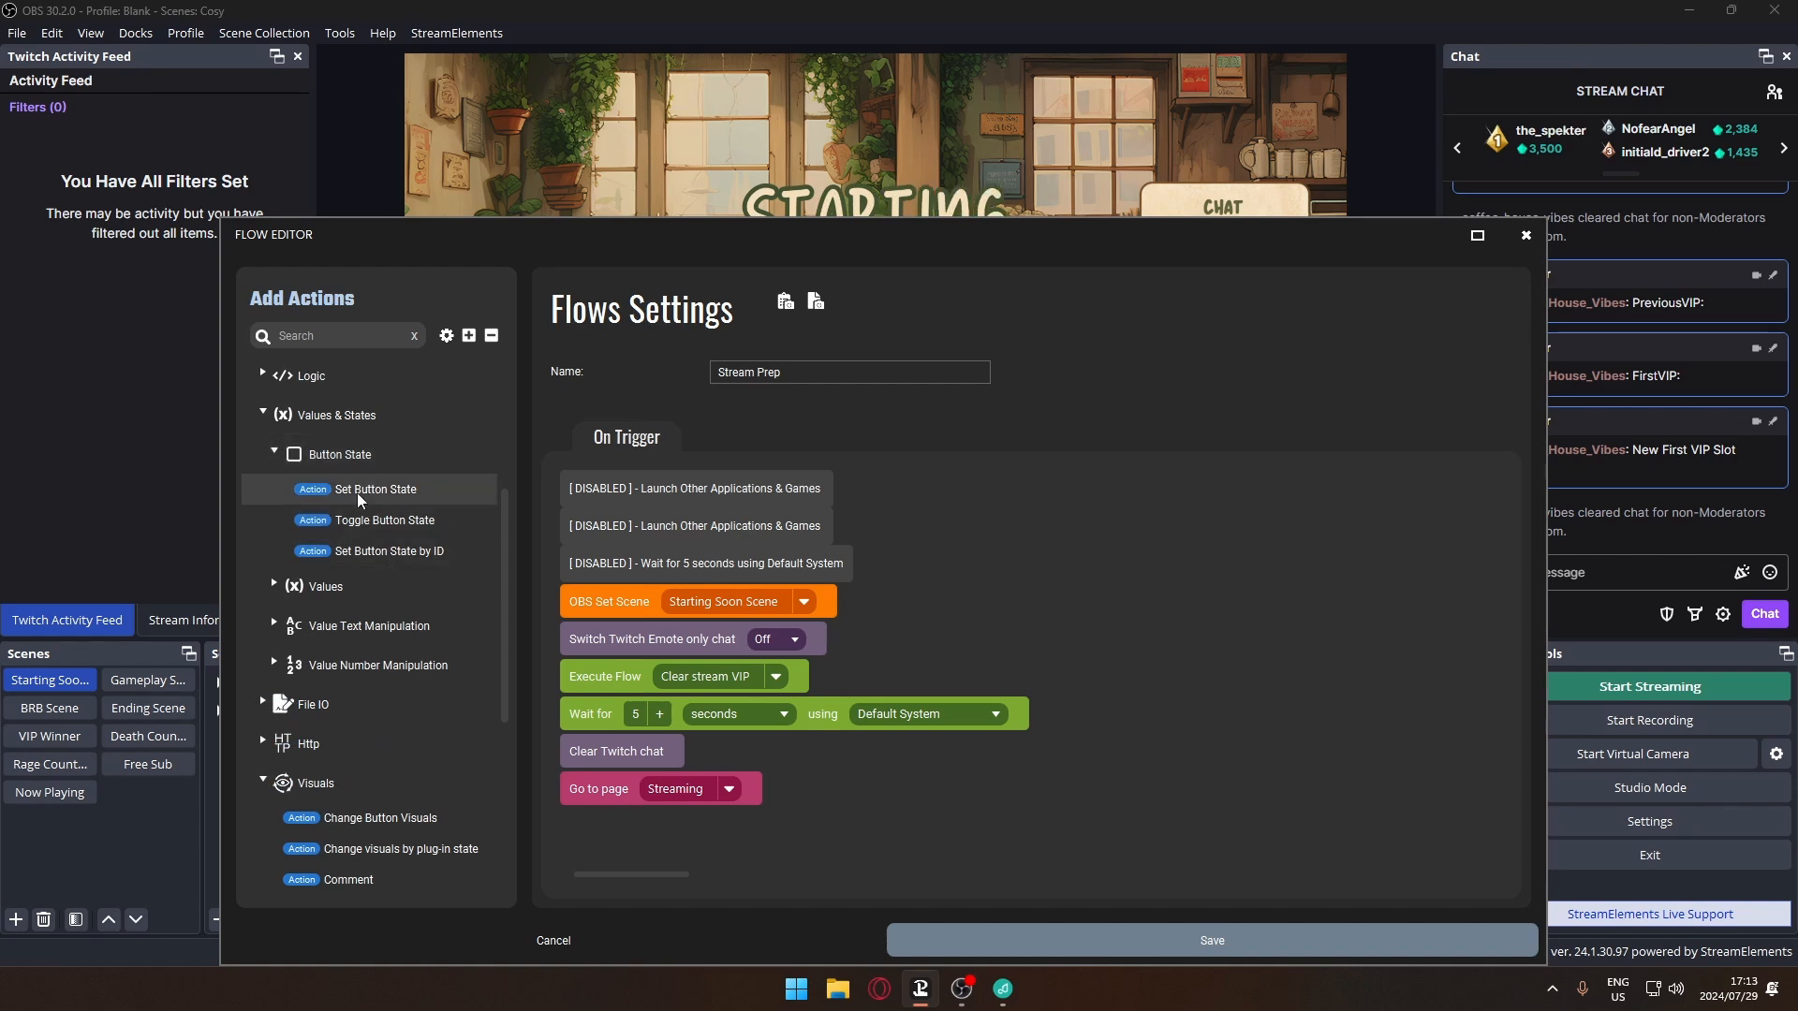
left_click(355, 556)
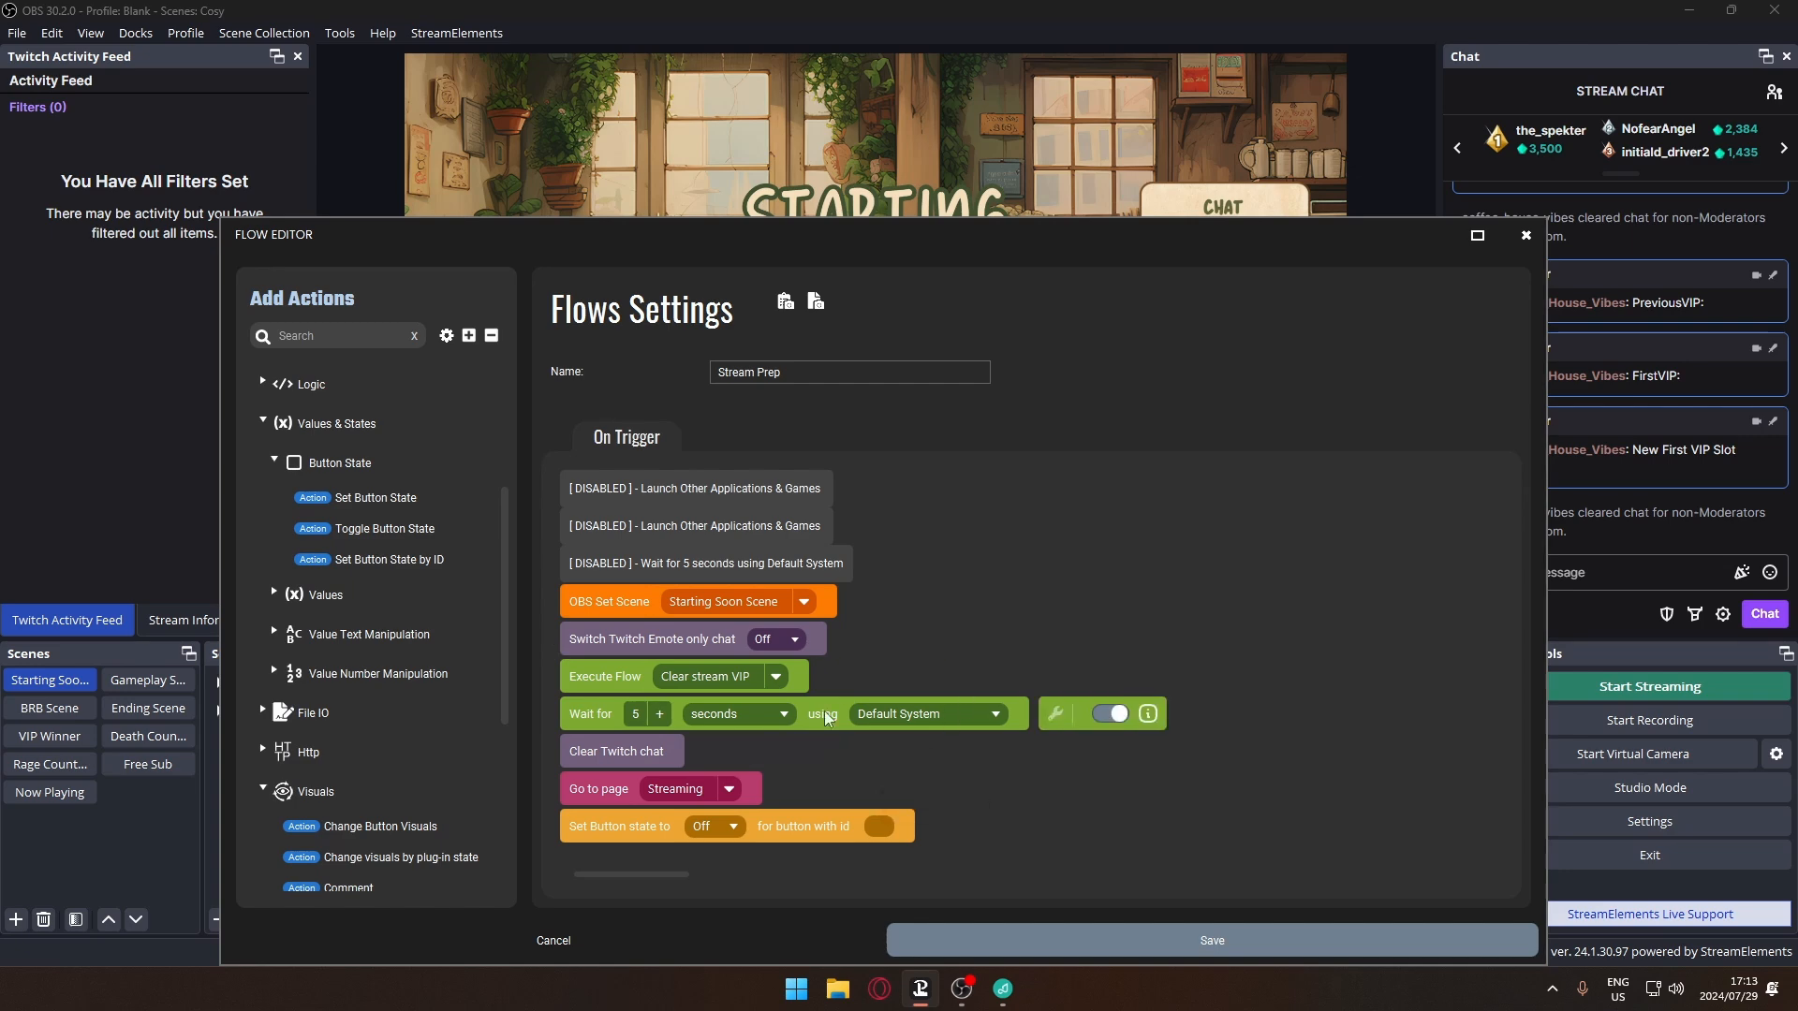
Set the new button state action to On and paste the copied Start button ID into it.
left_click(710, 825)
left_click(699, 850)
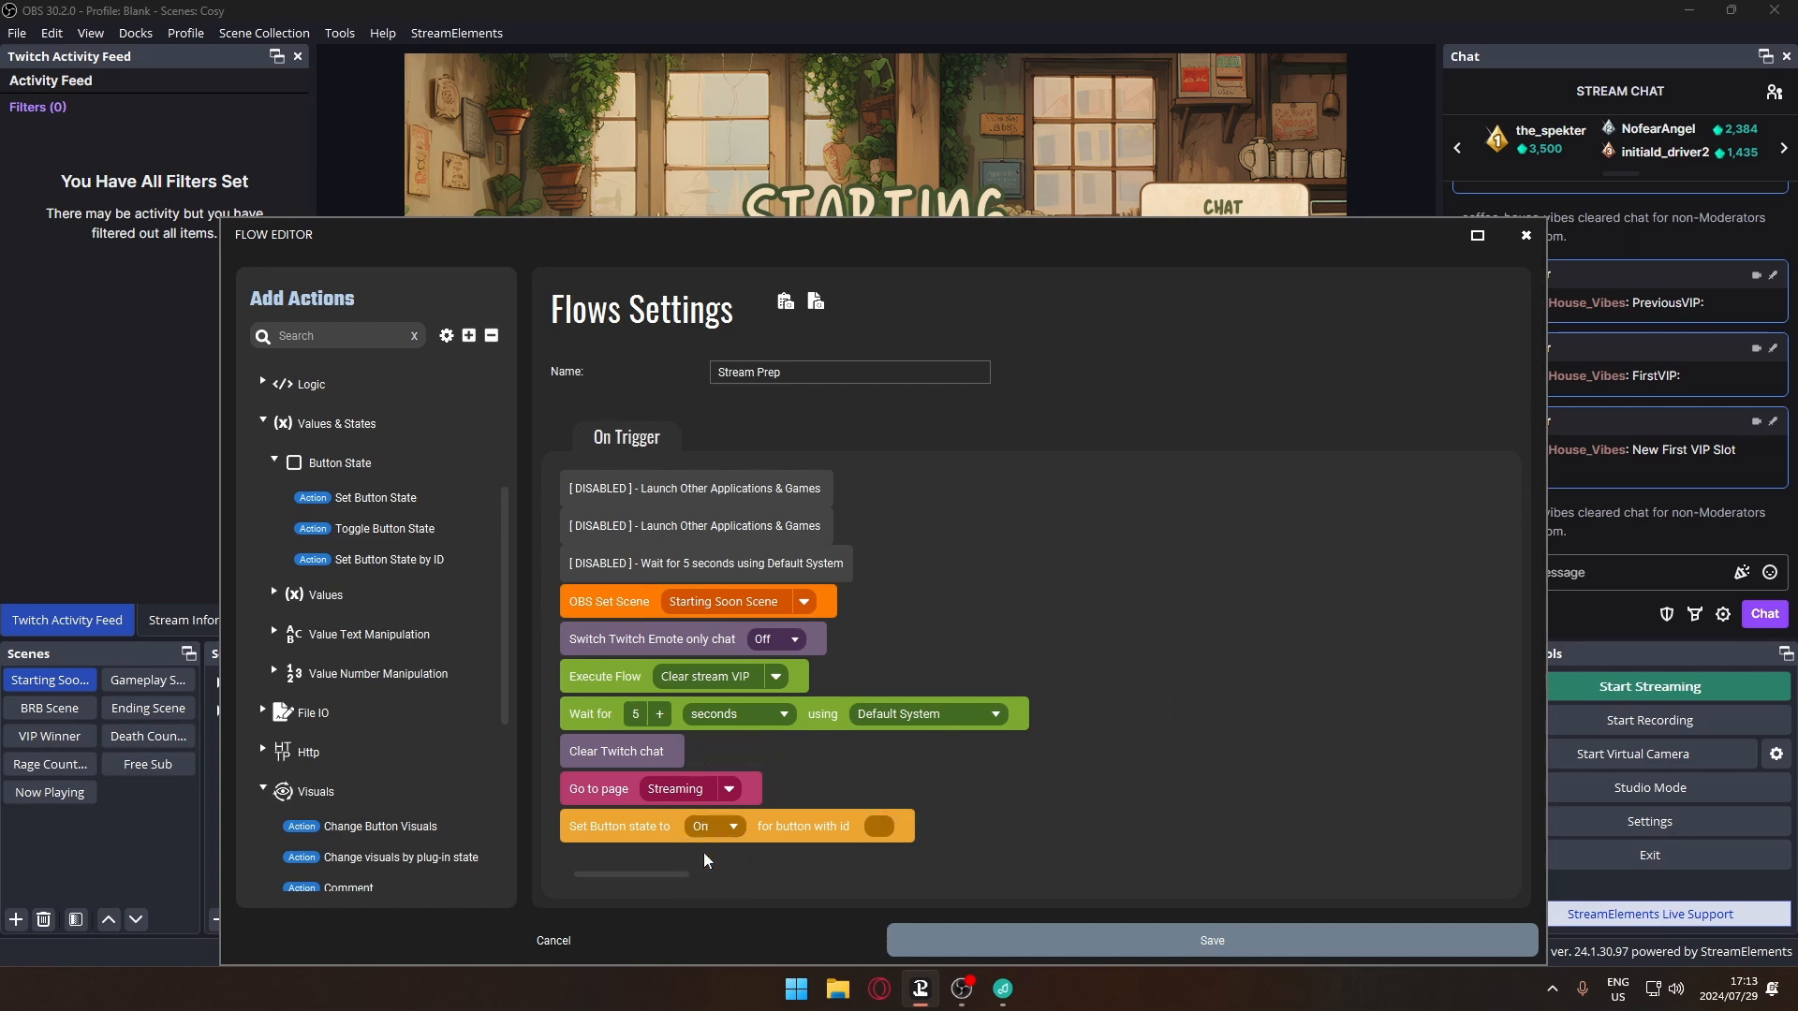
left_click(882, 828)
key("ctrl+v")
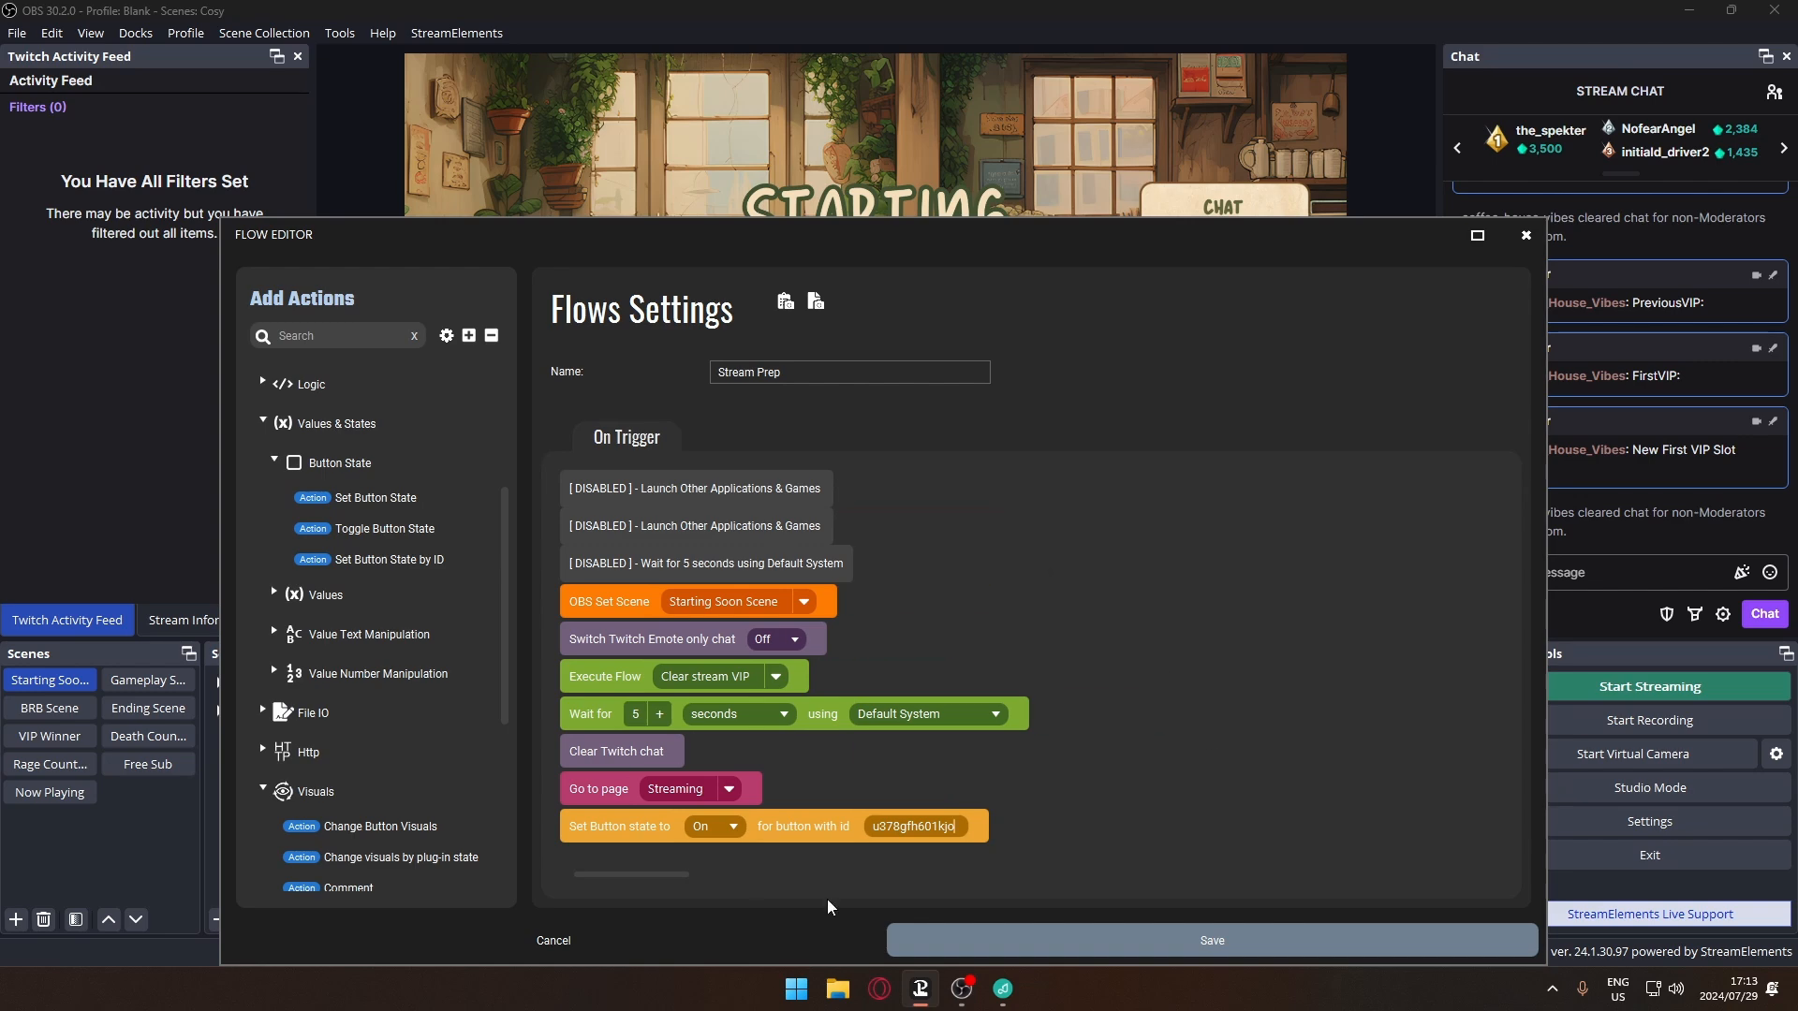
Re-enable the first wait and the Pretzel and OBS Studio launch actions, and save the Stream Prep flow.
left_click(934, 563)
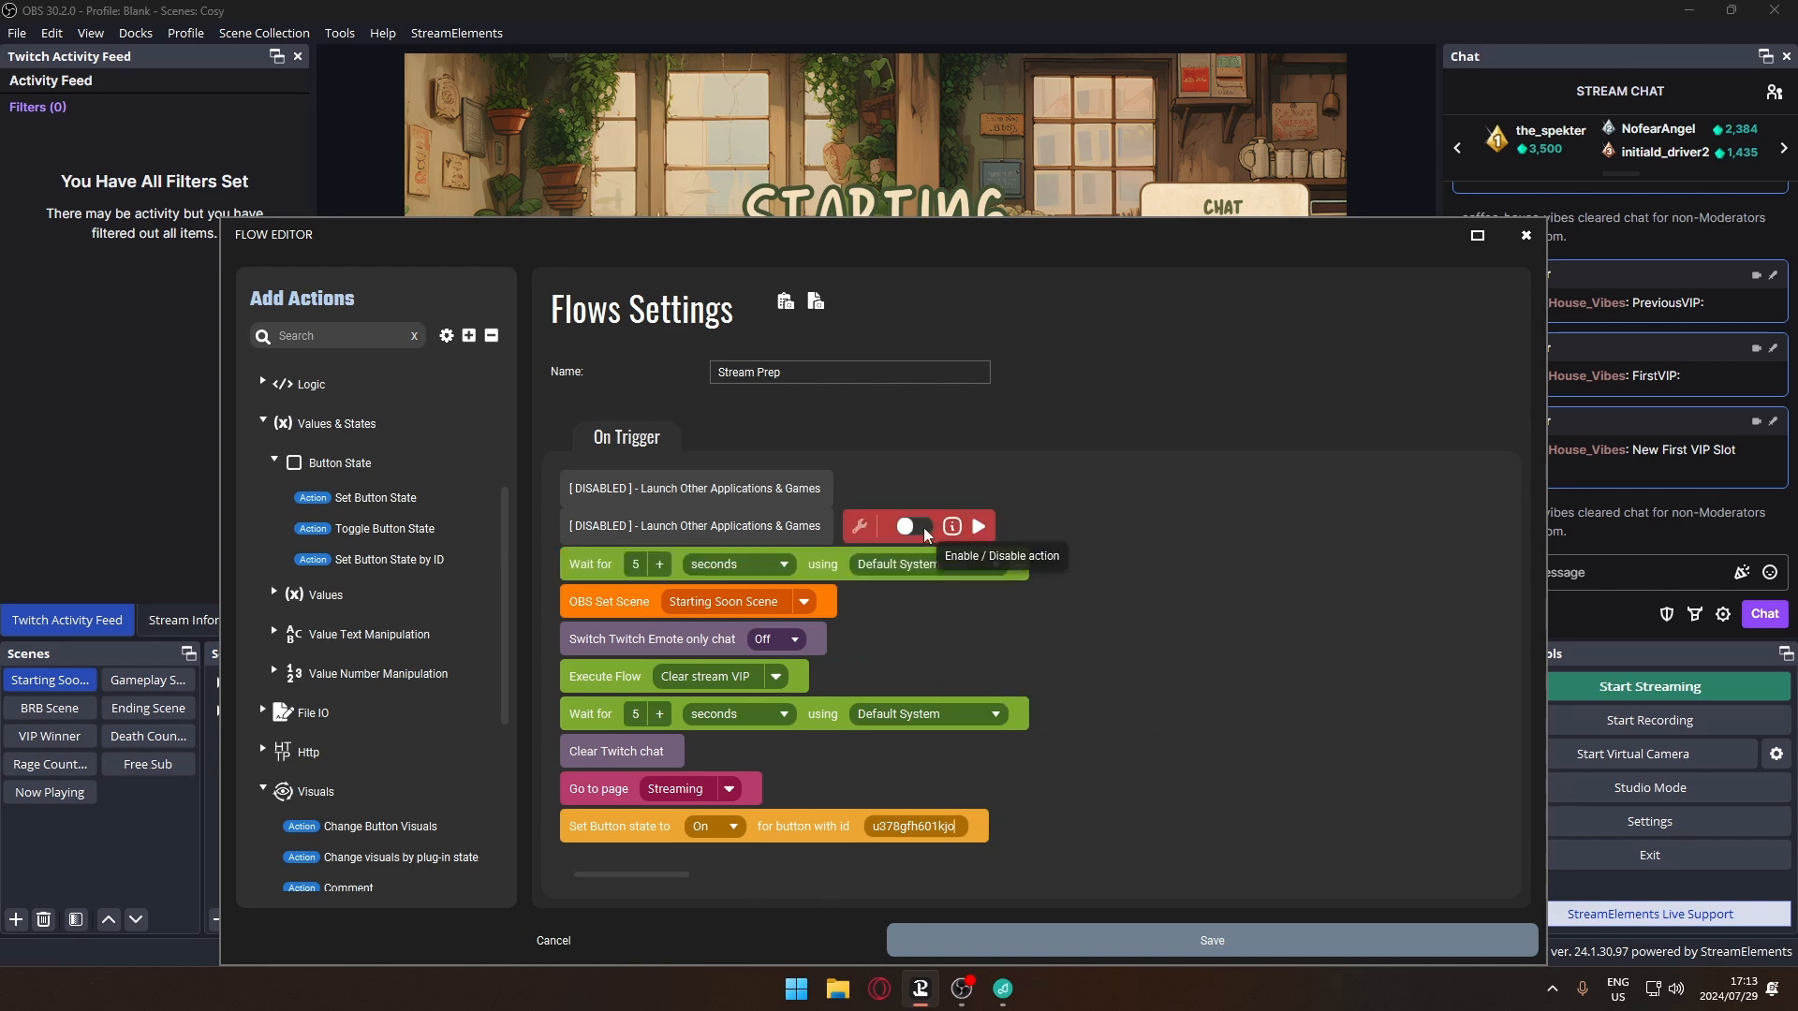
left_click(924, 526)
left_click(915, 488)
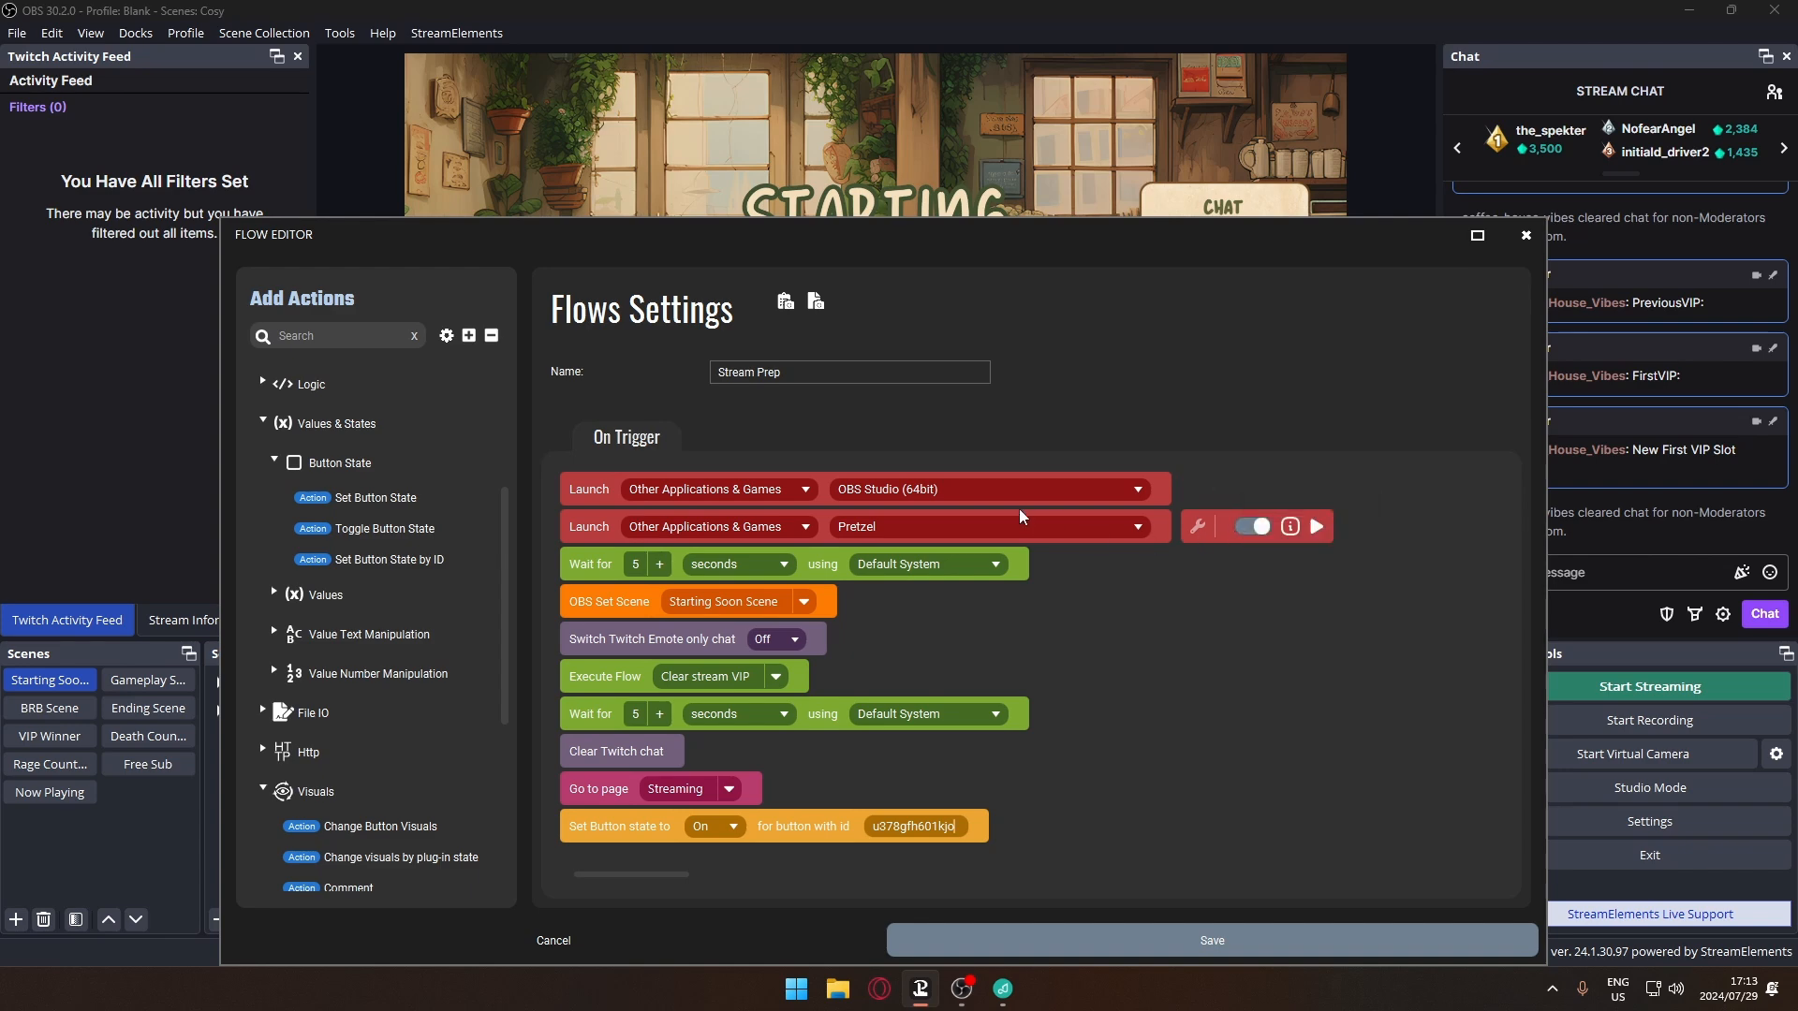
left_click(1065, 942)
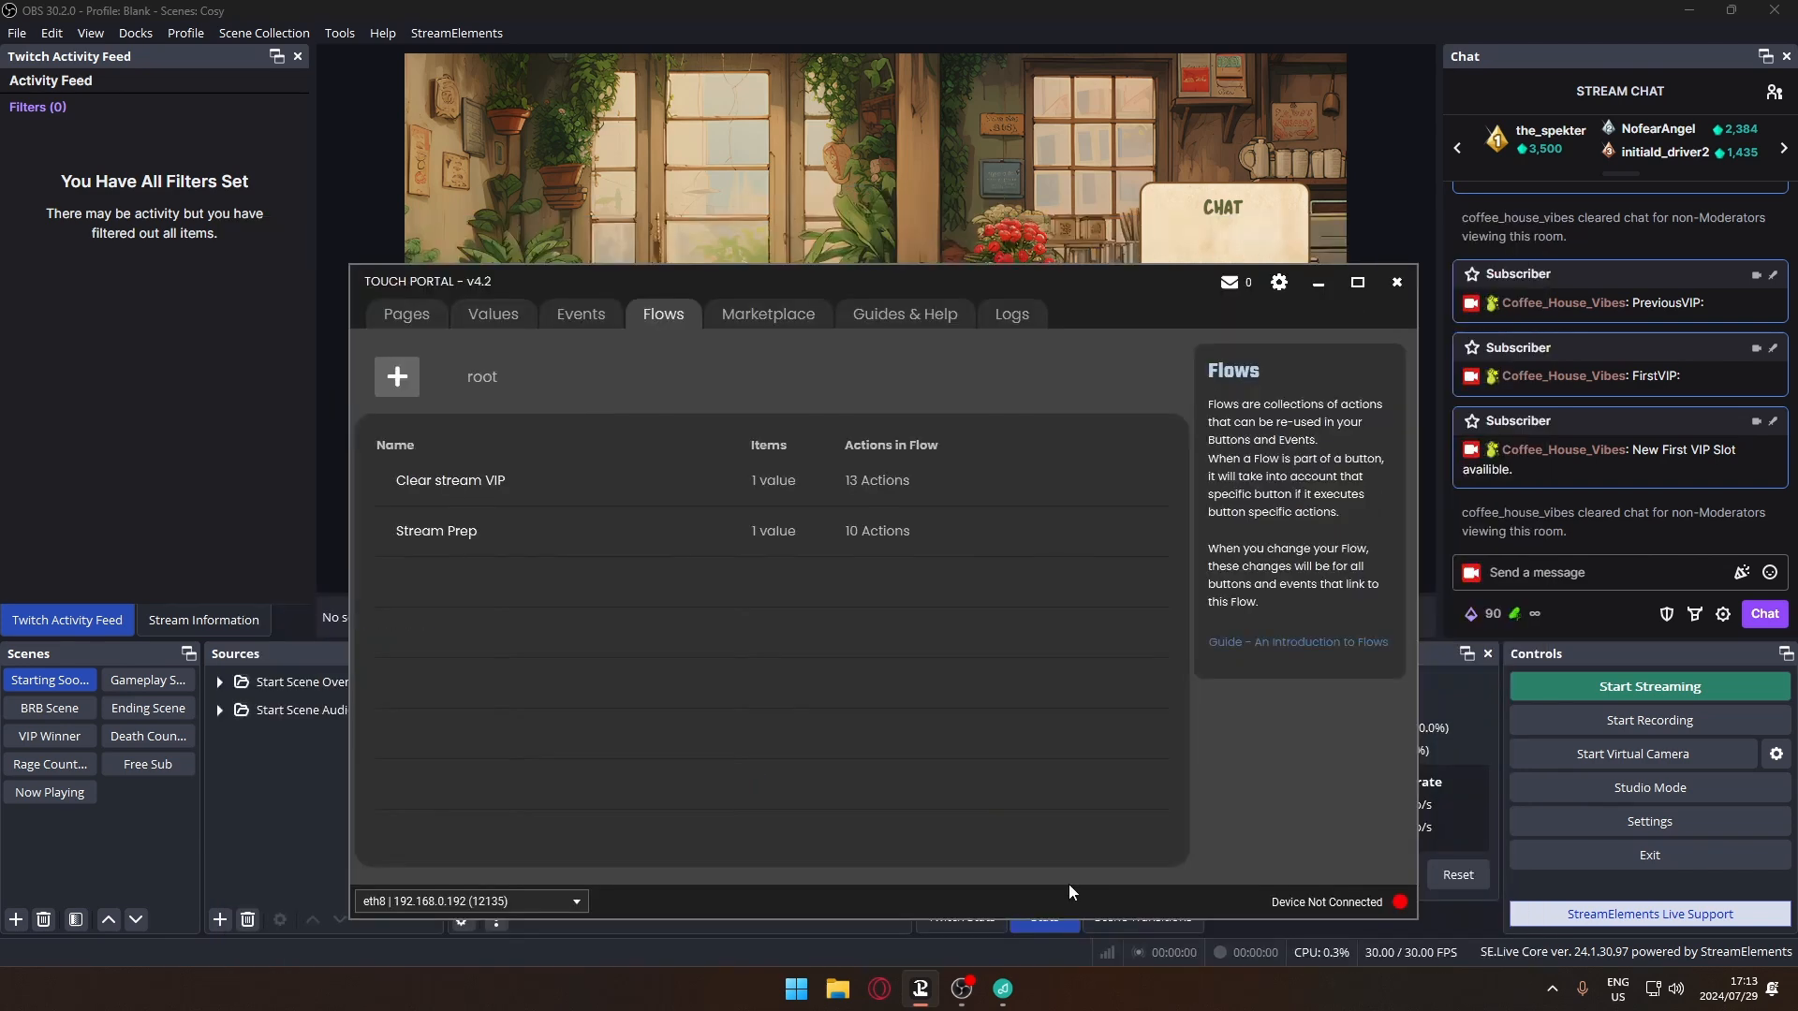
Open the APP button on the (main) page, review its state-change events and pressed actions, and close it without saving.
left_click(412, 314)
left_click(475, 363)
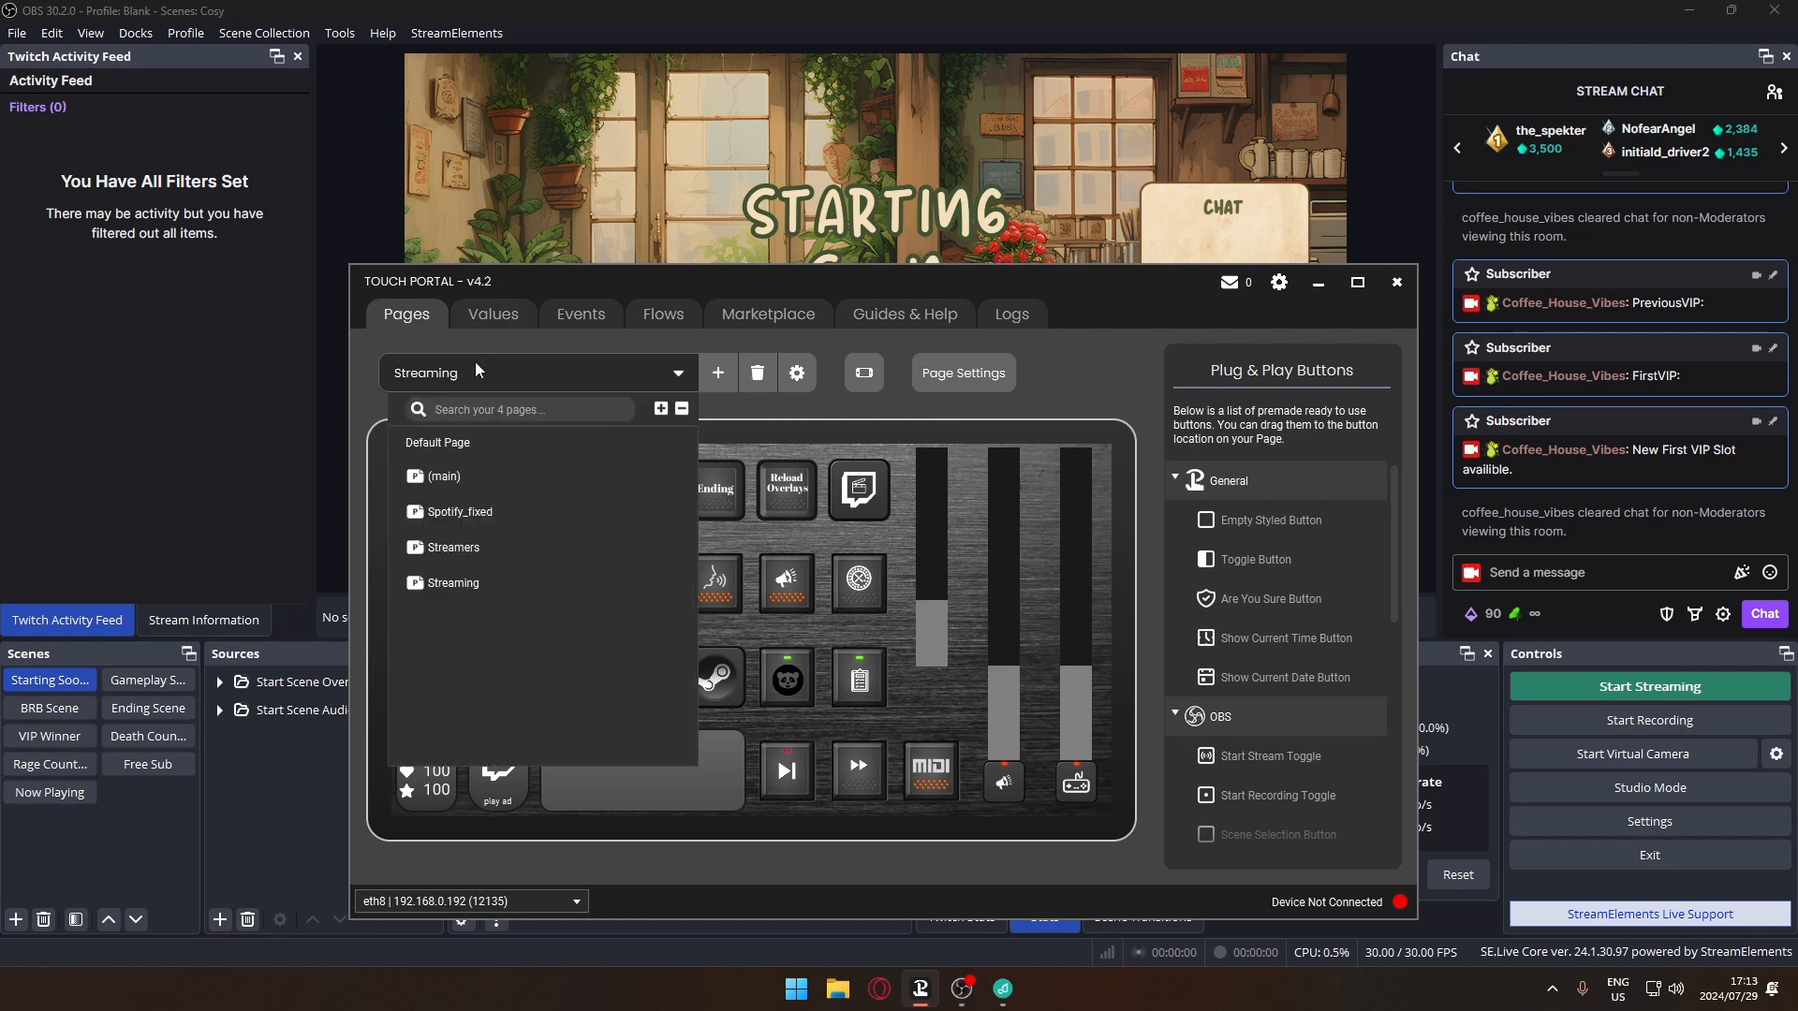
left_click(473, 477)
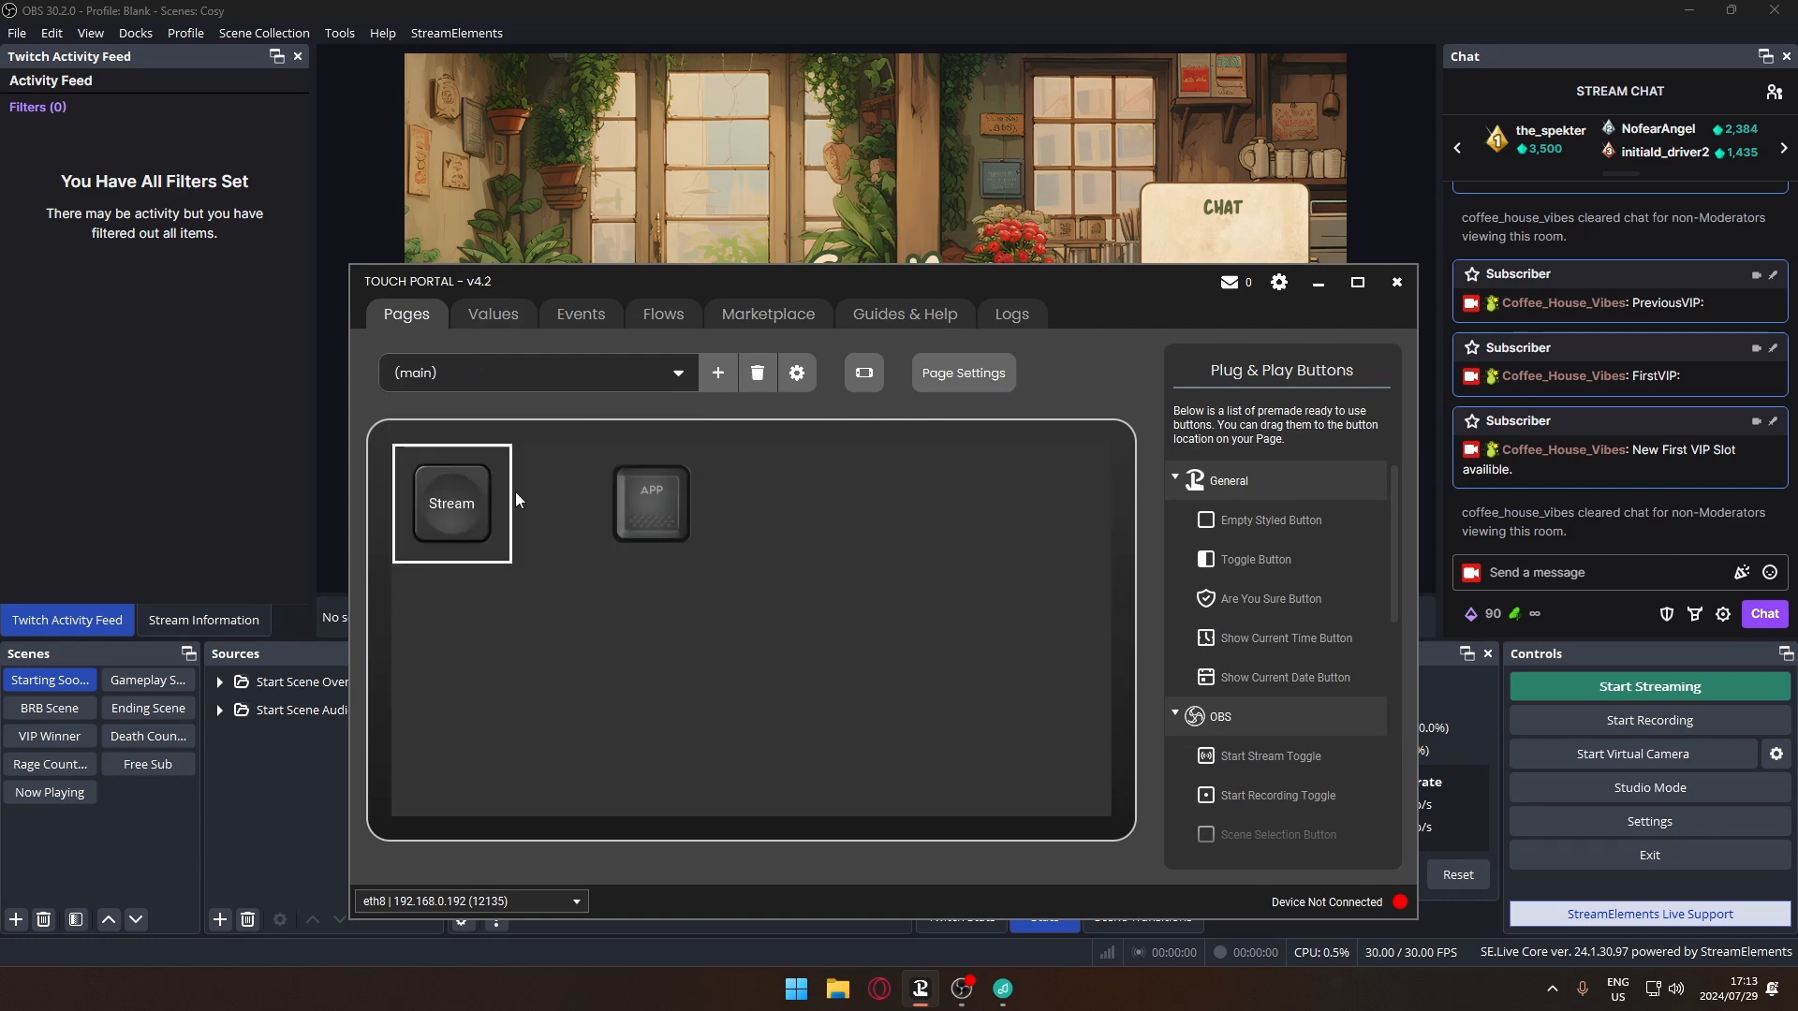
left_click(633, 509)
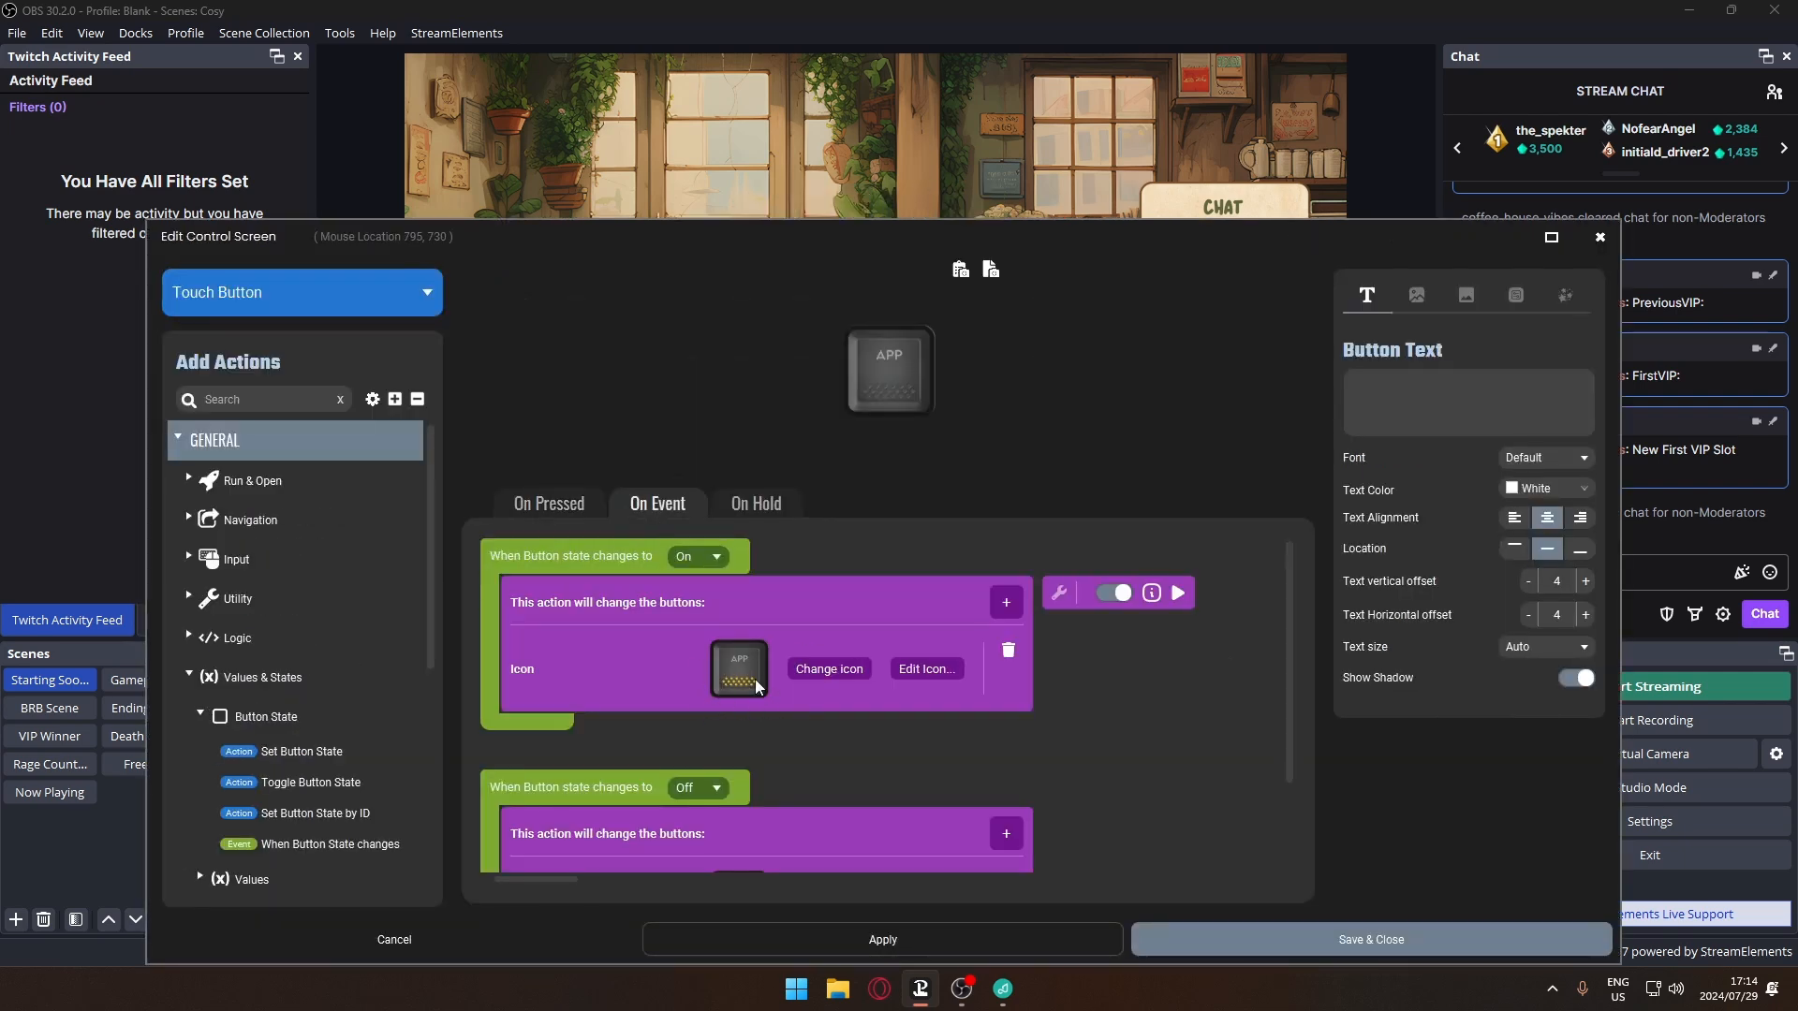
scroll(704, 565, "down", 2)
scroll(704, 566, "up", 2)
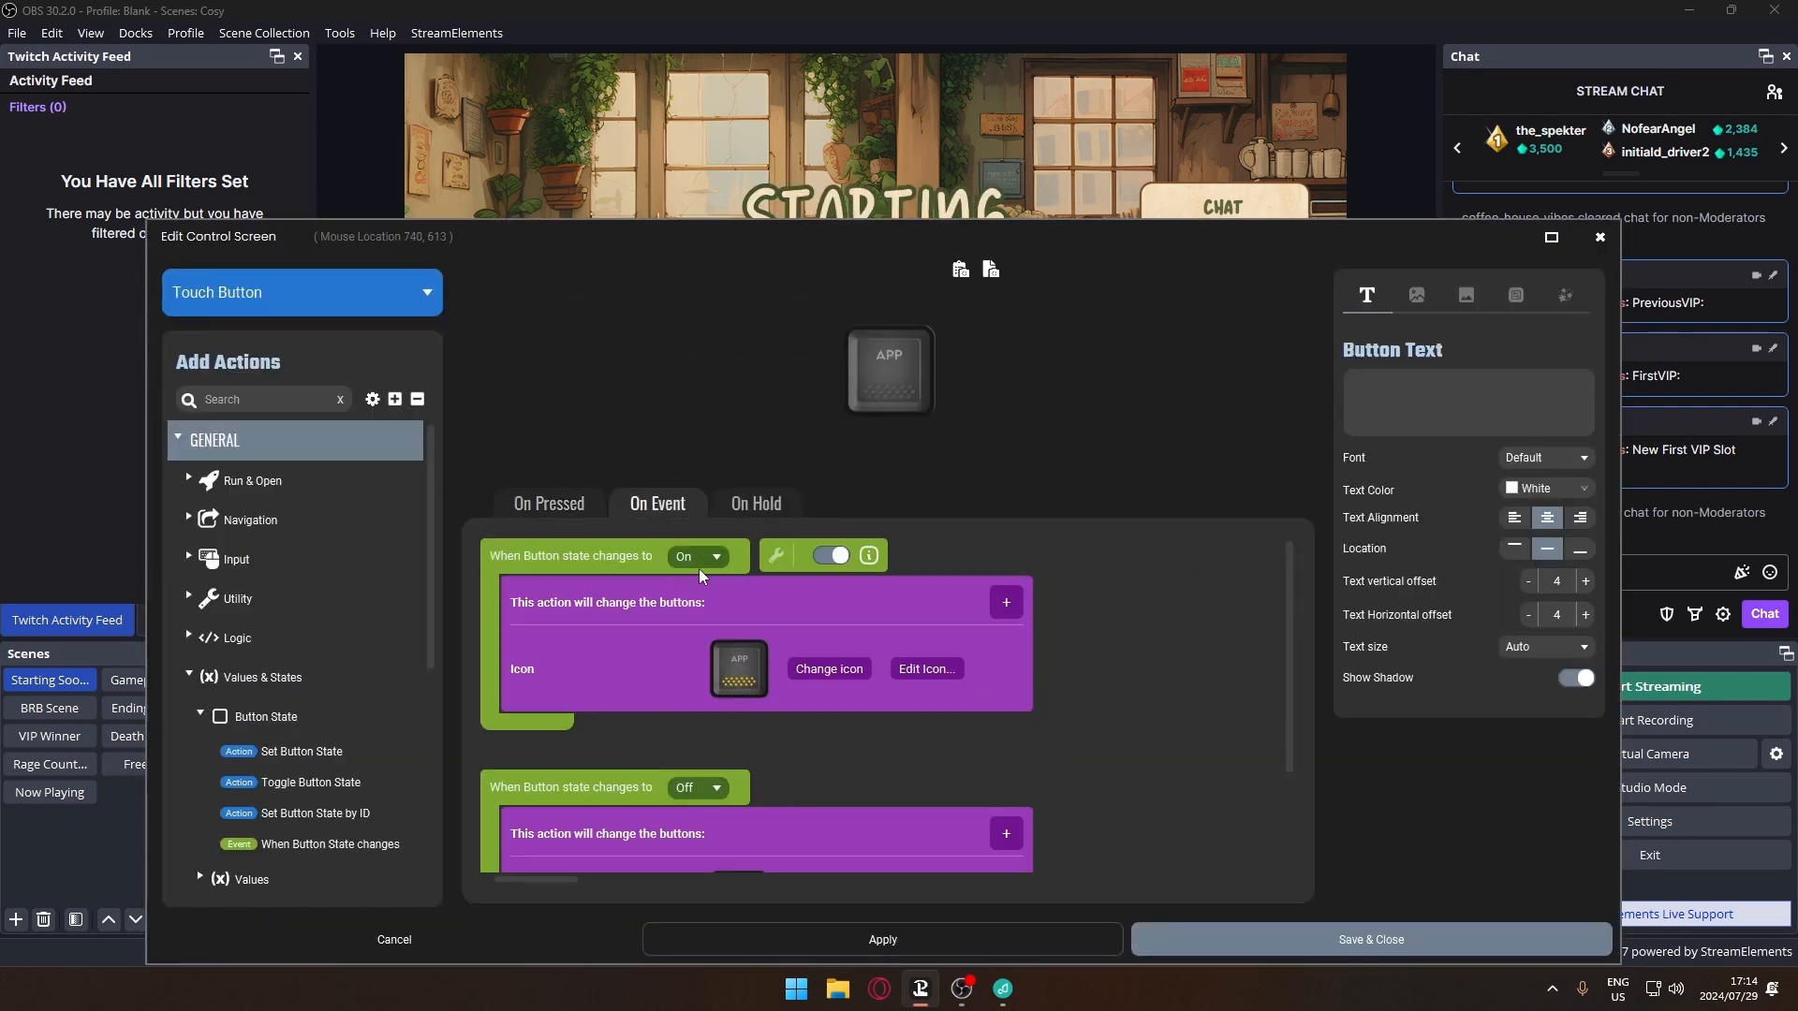
left_click(548, 504)
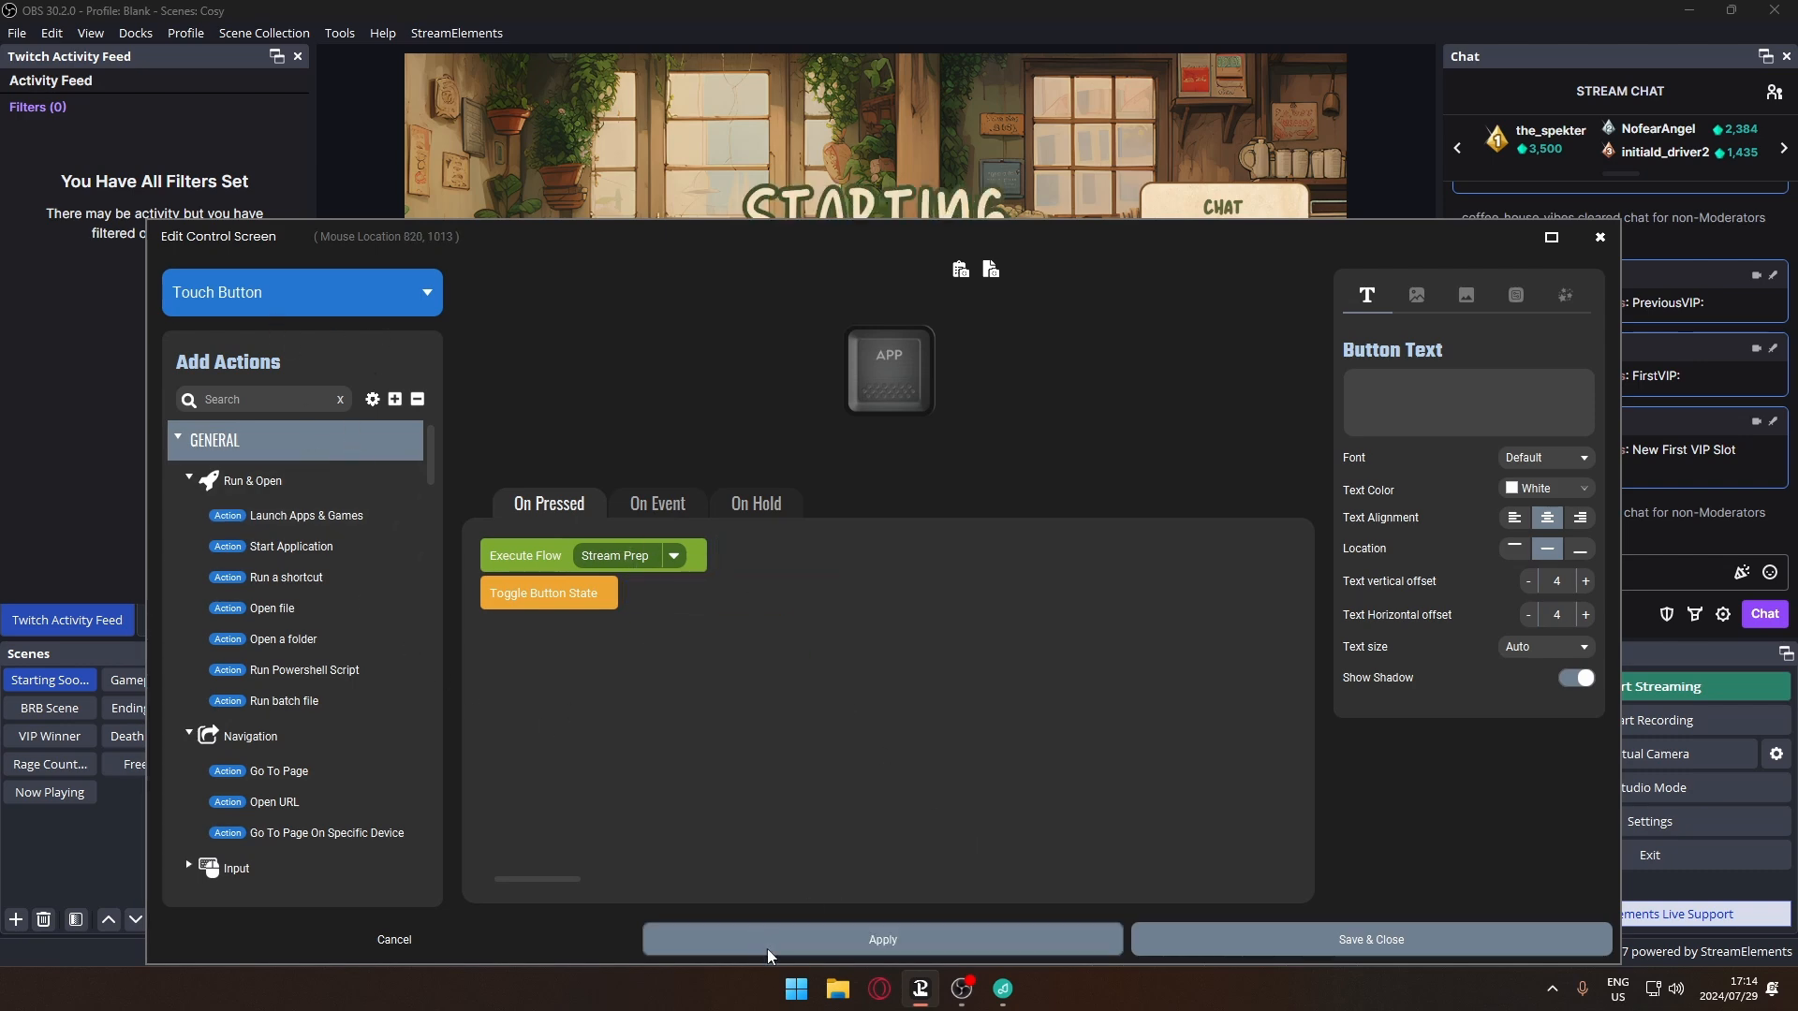
left_click(440, 931)
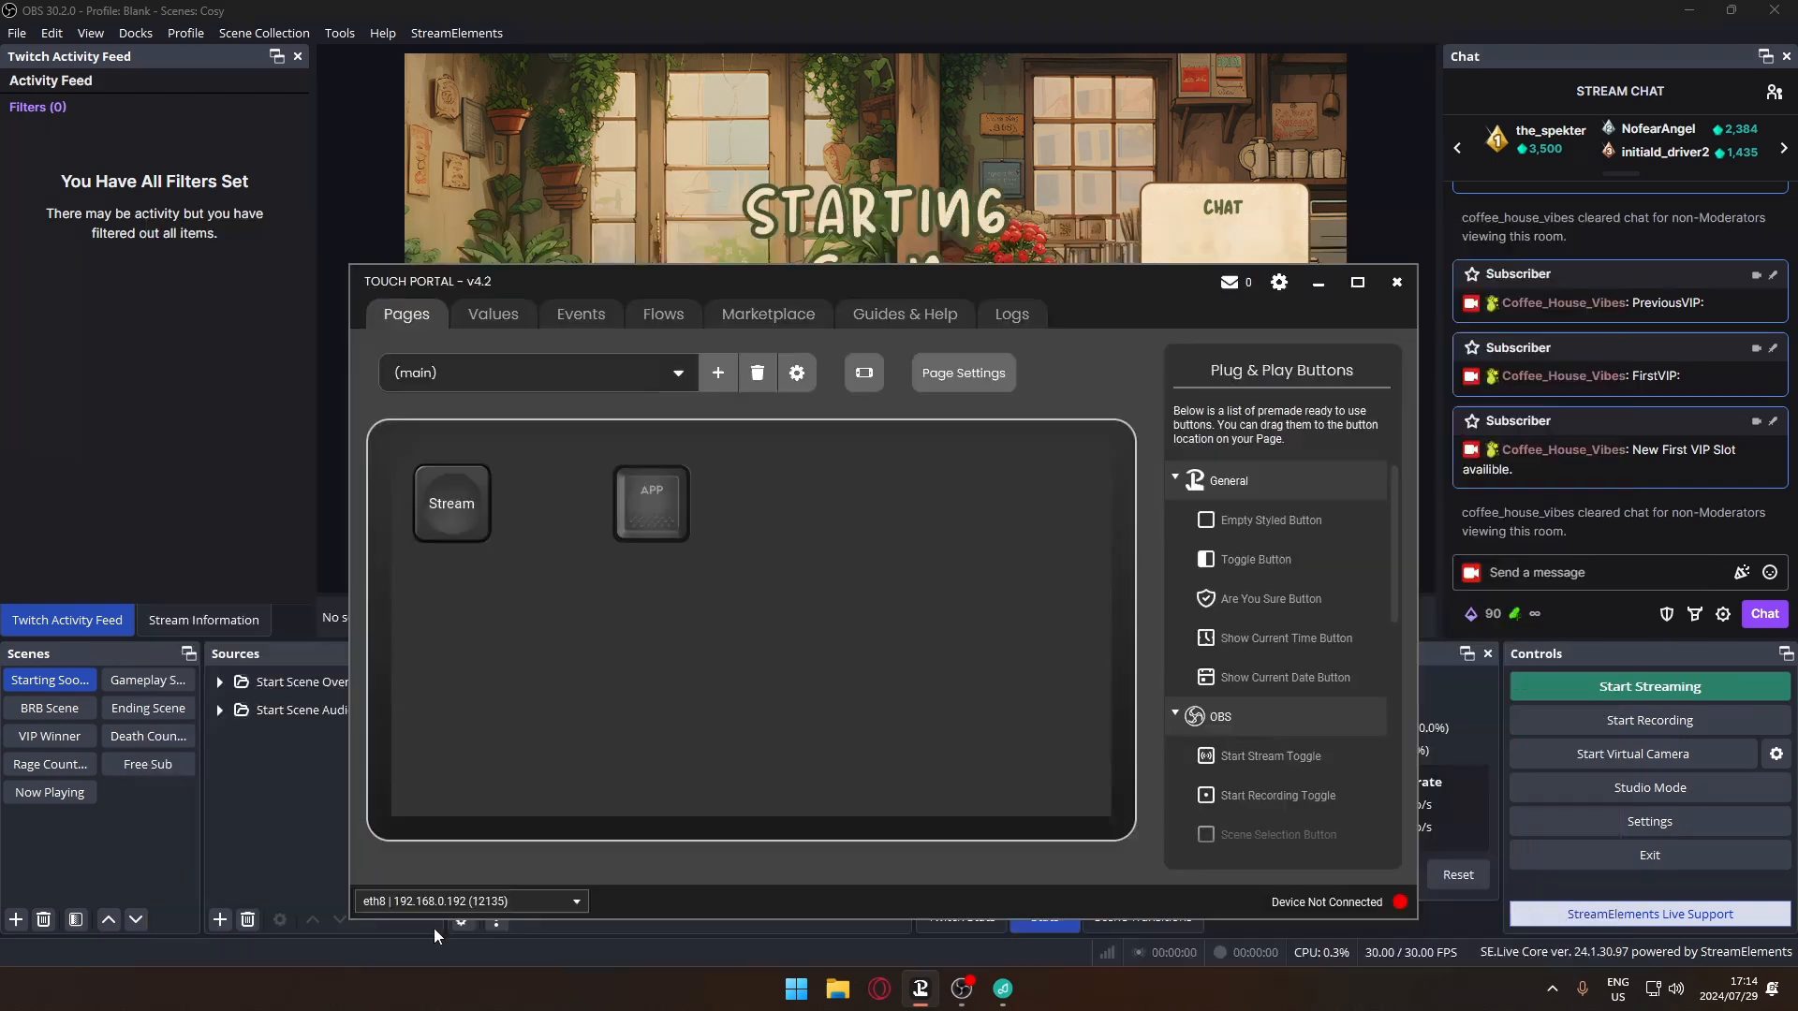
Review the action sequence of the Stream Prep flow, save it, and return to the (main) page.
left_click(603, 318)
left_click(657, 317)
double_click(491, 531)
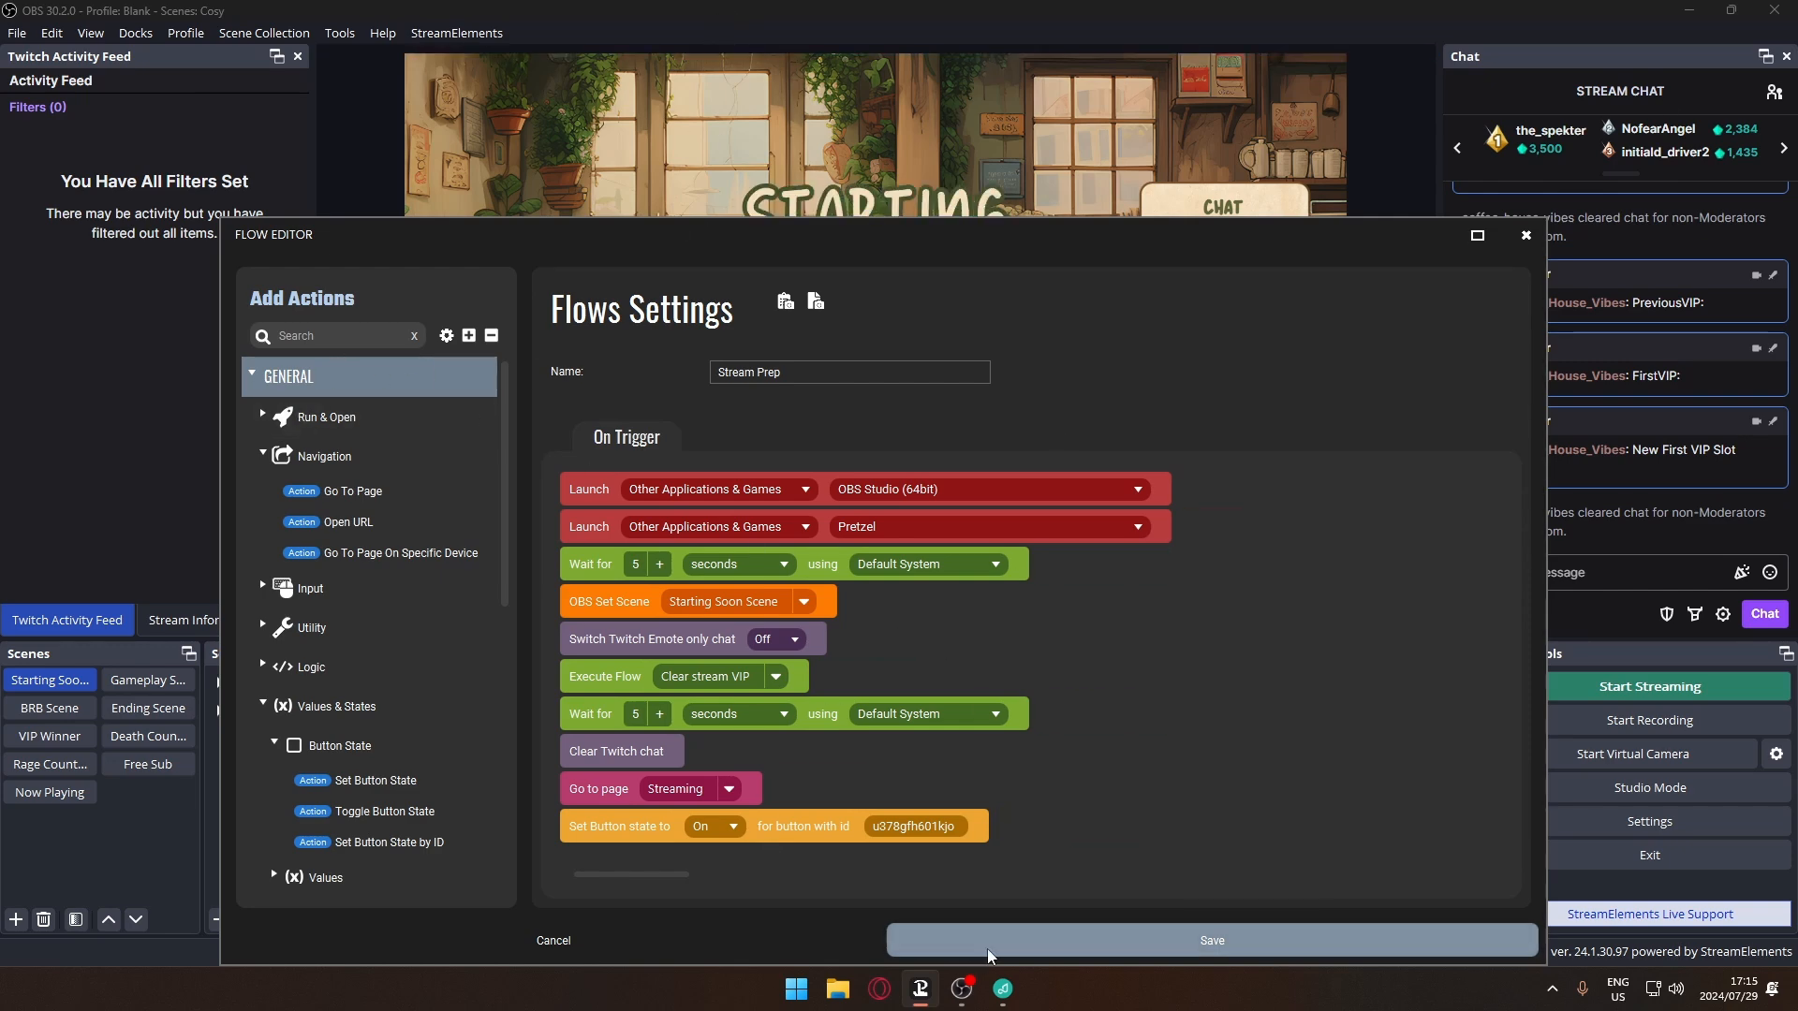
left_click(1025, 932)
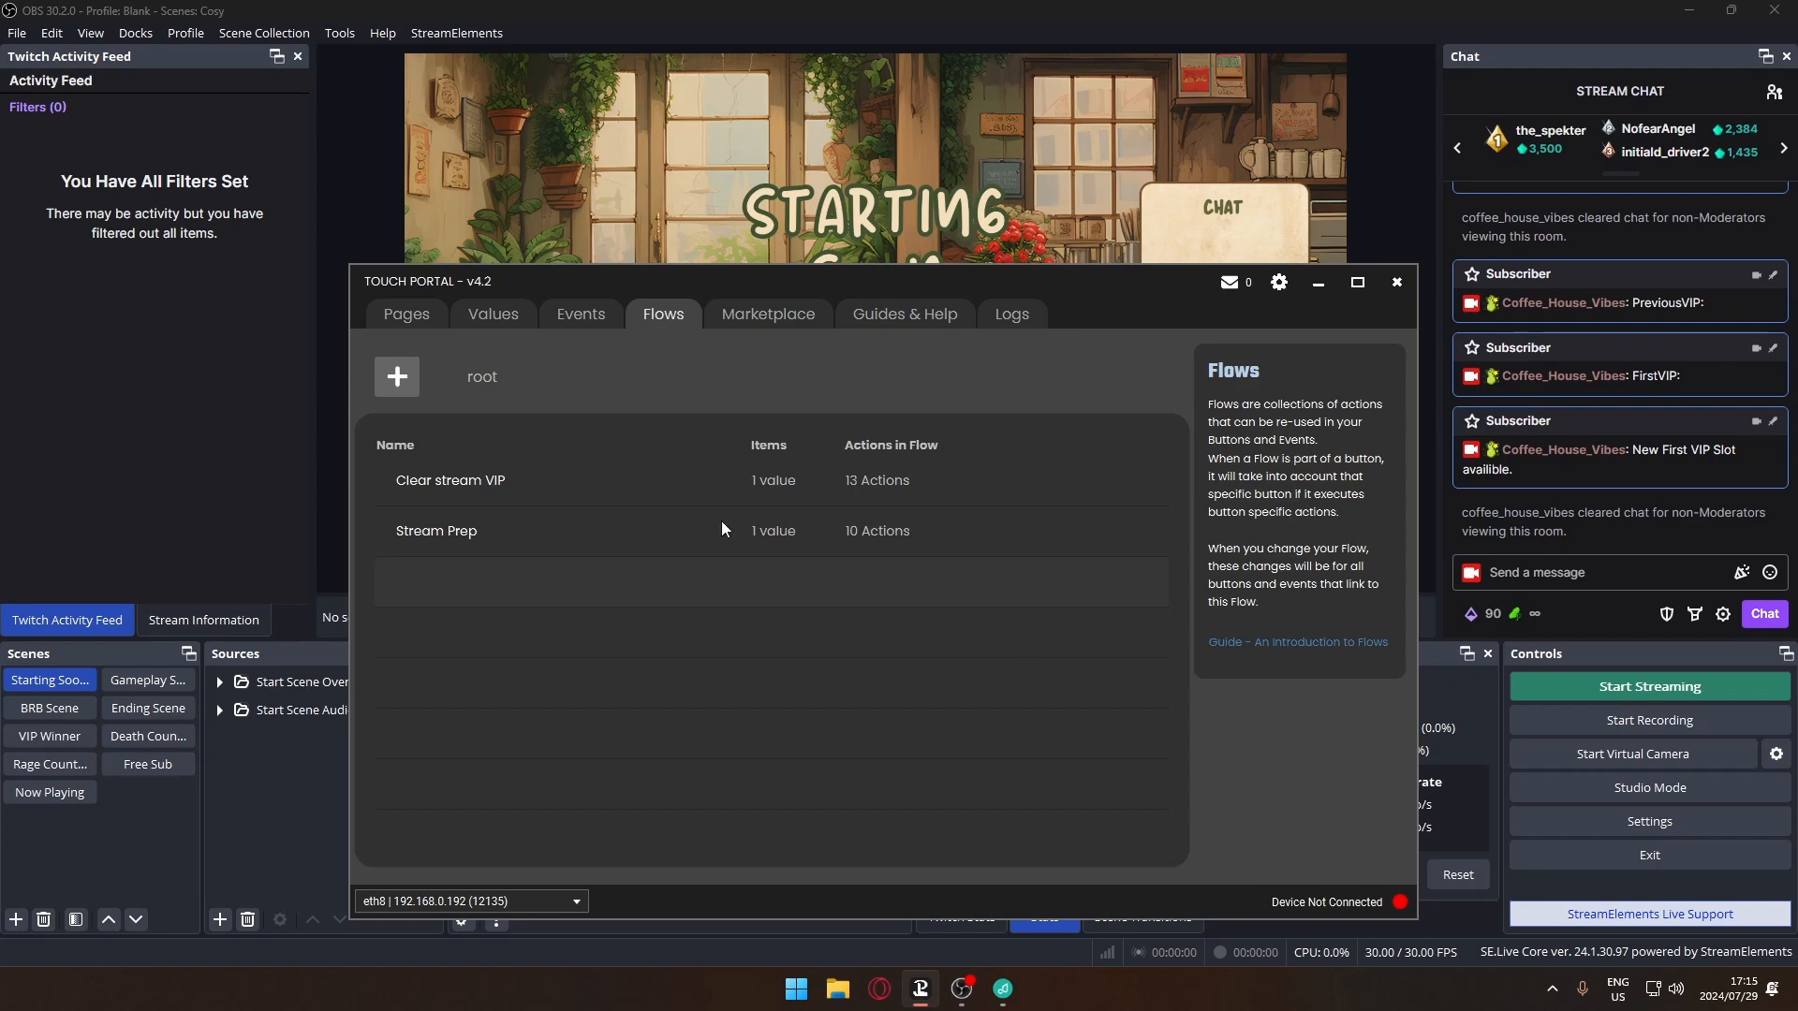
left_click(412, 312)
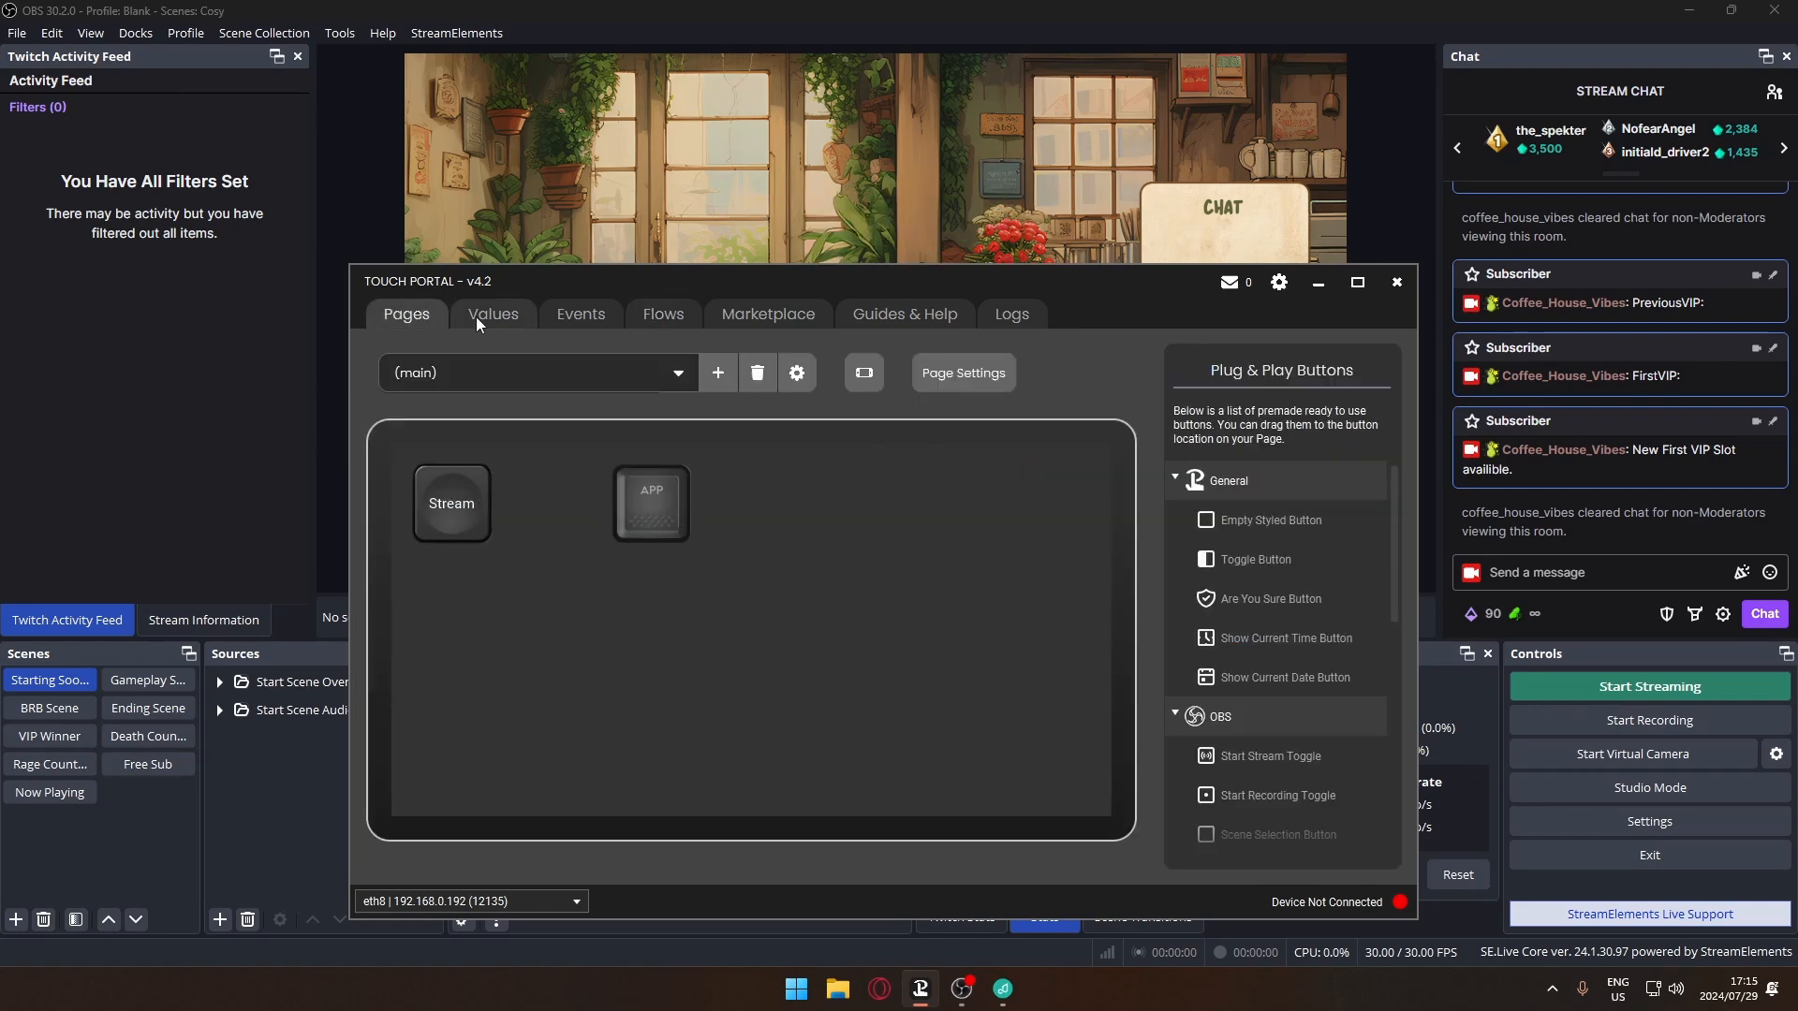